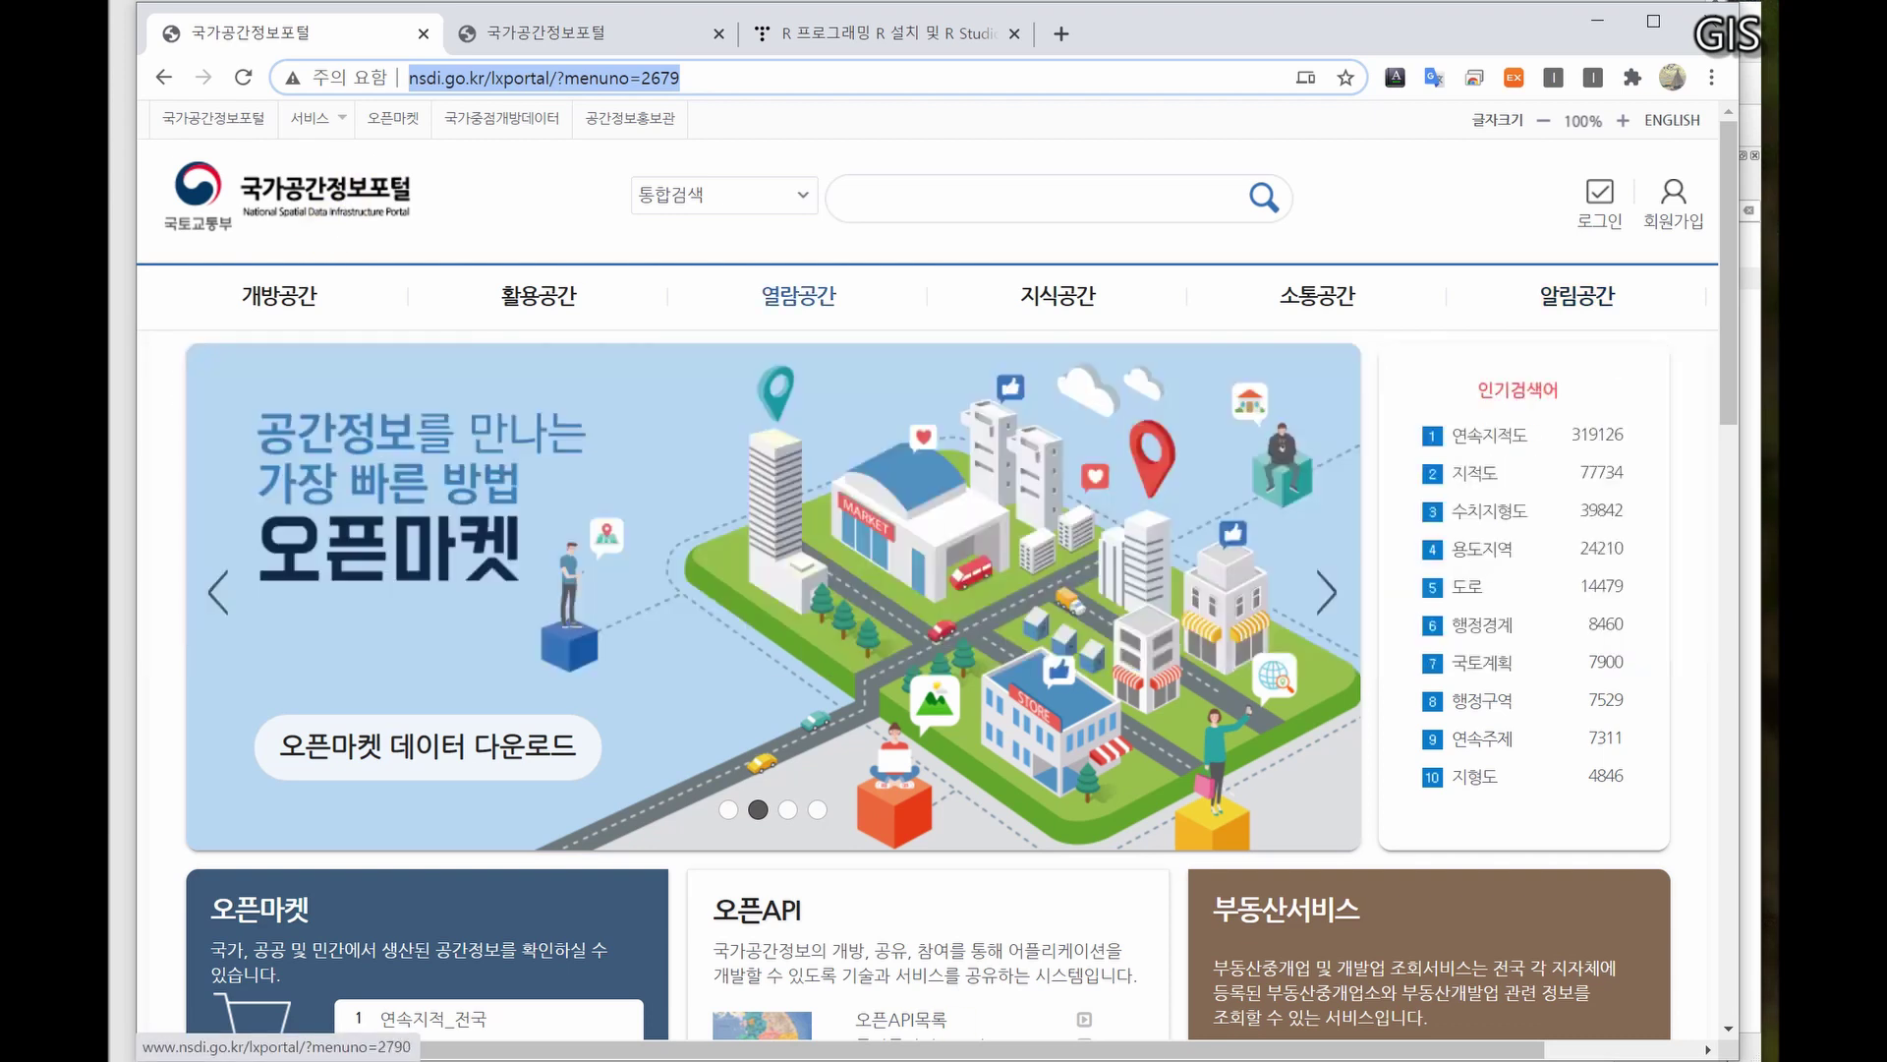
- Open the 개별공시지가정보 dataset page from the portal's 국가중점개방데이터 listing
left_click(514, 120)
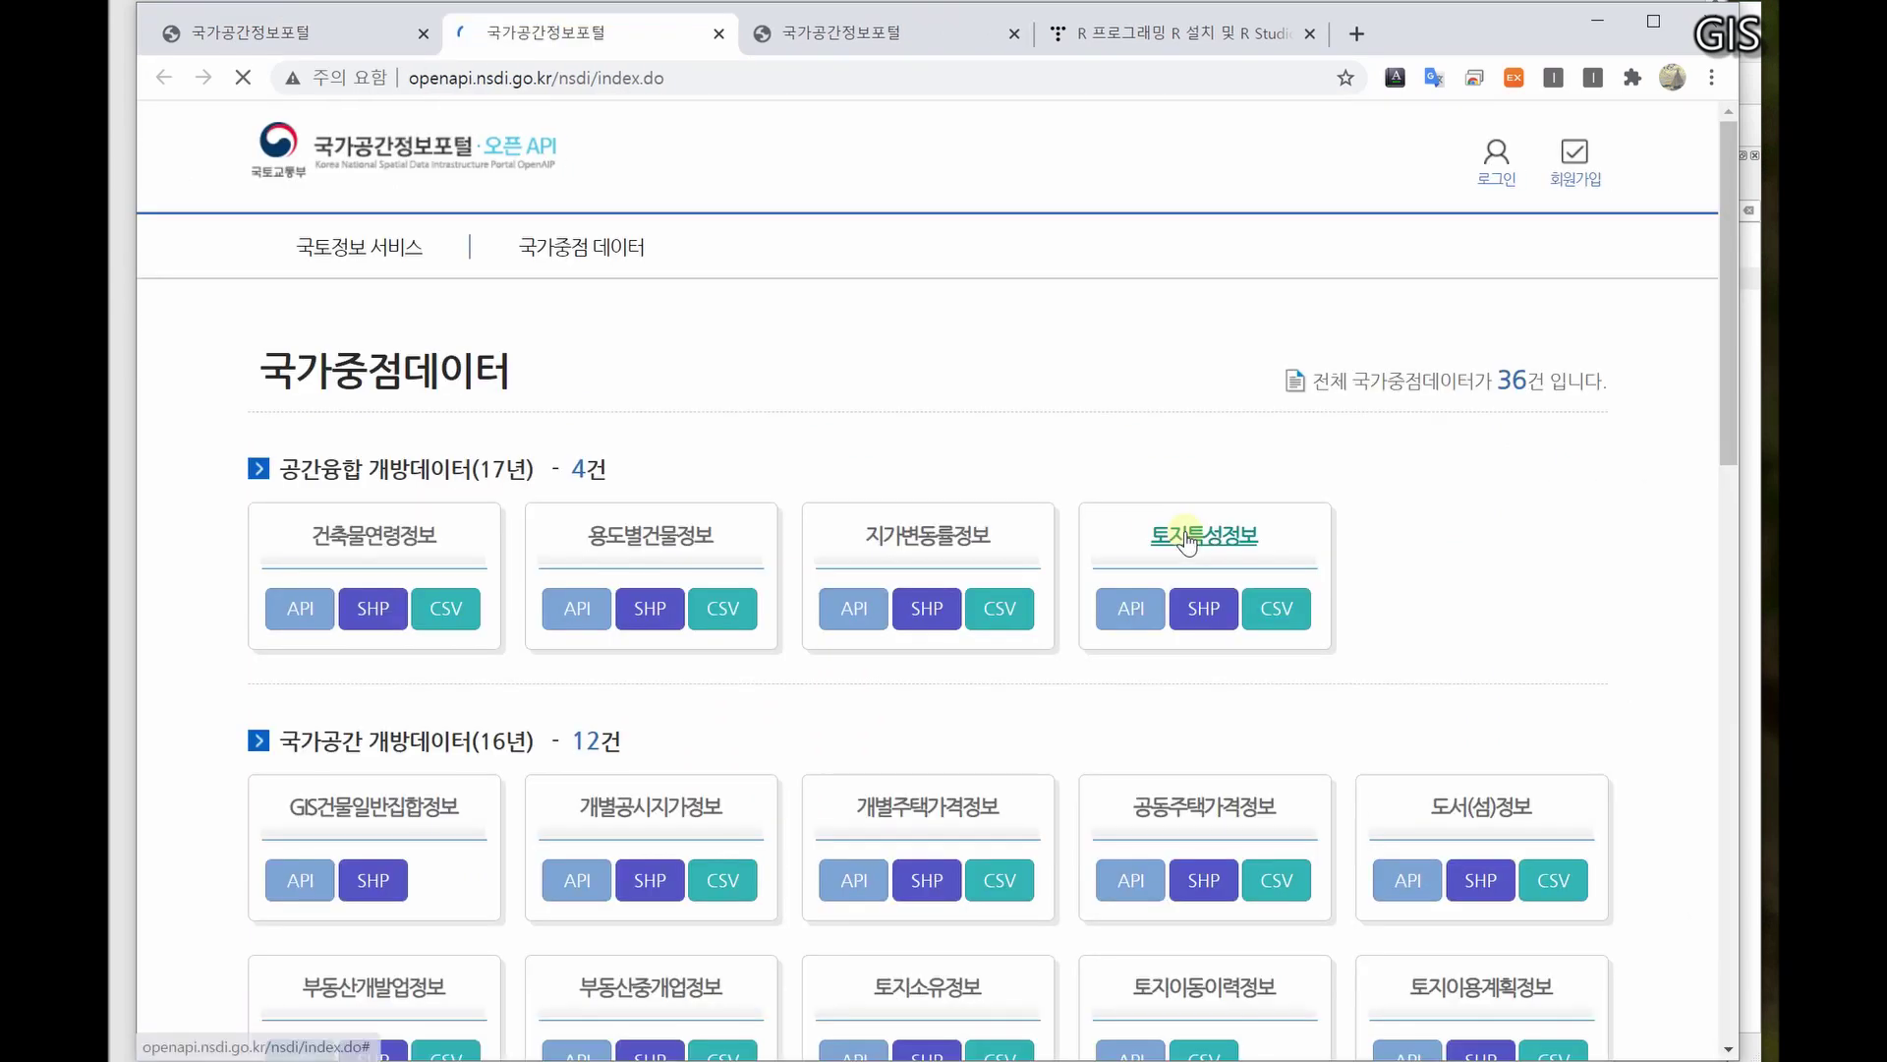
scroll(948, 384, "down", 3)
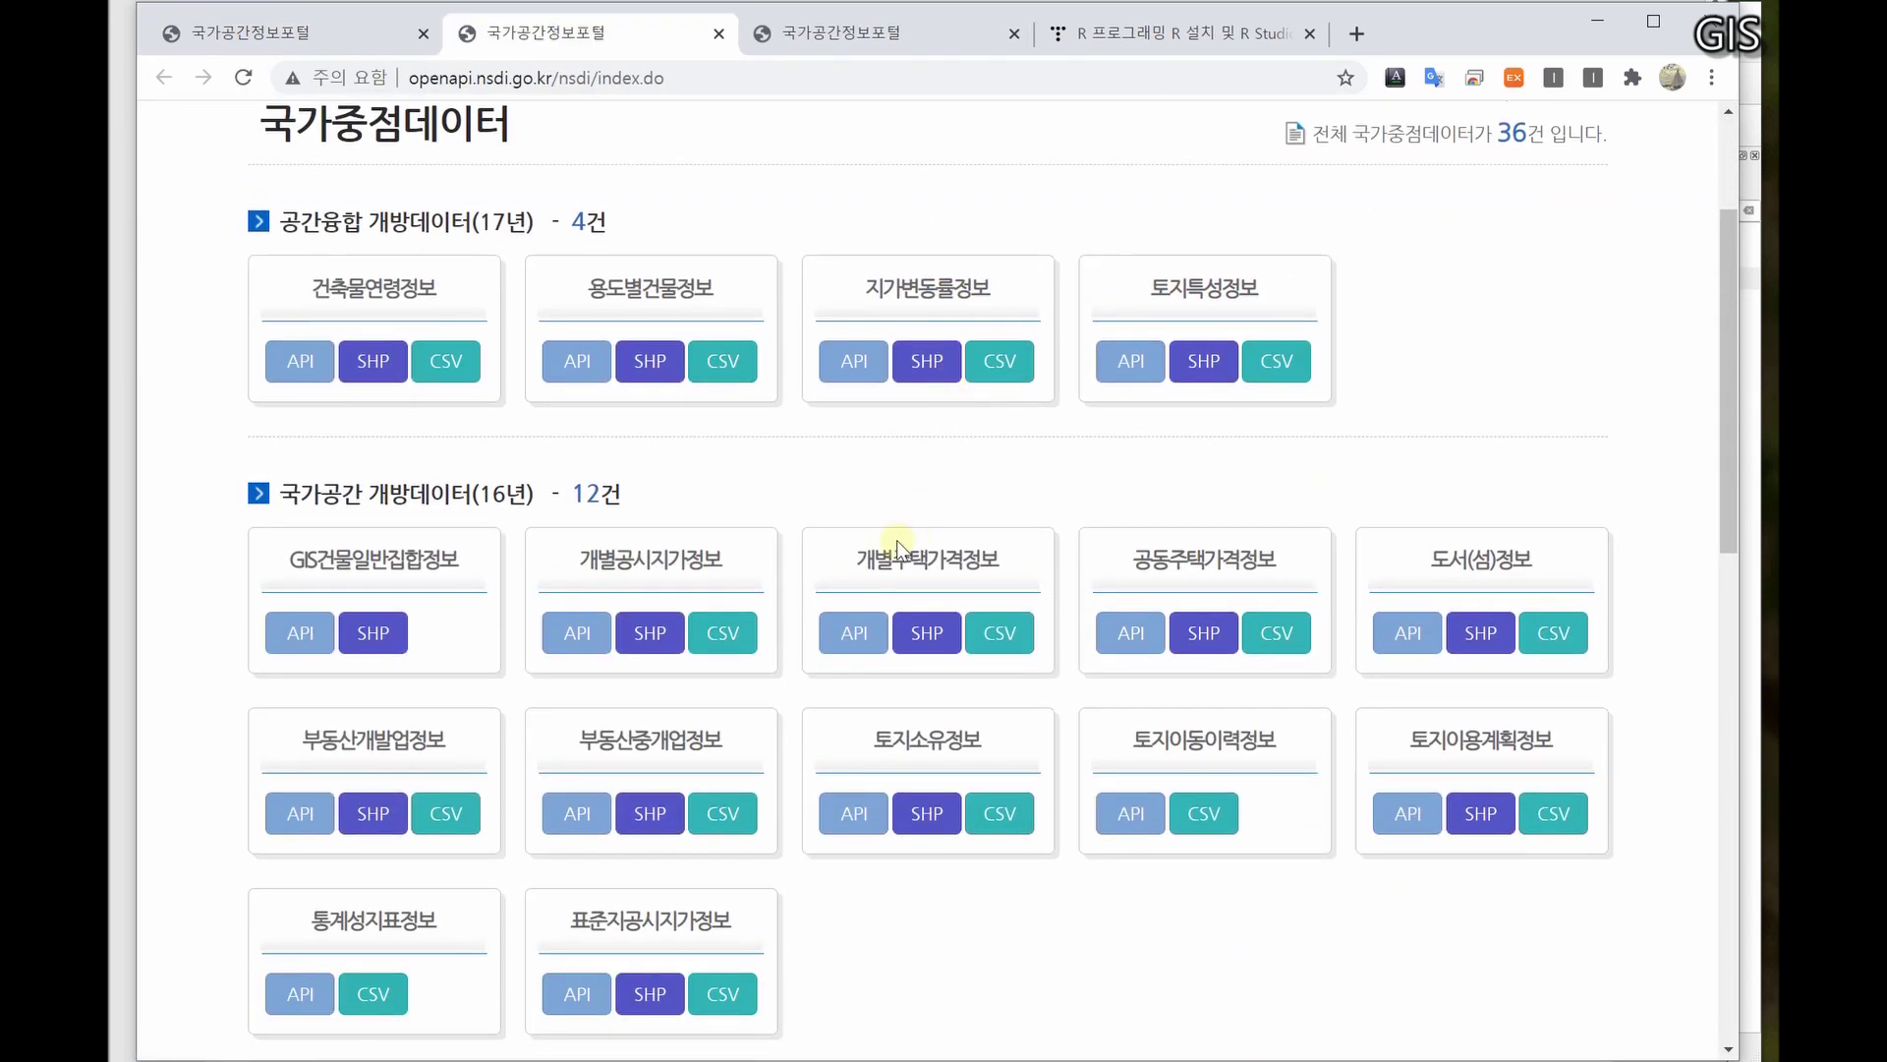
left_click(651, 559)
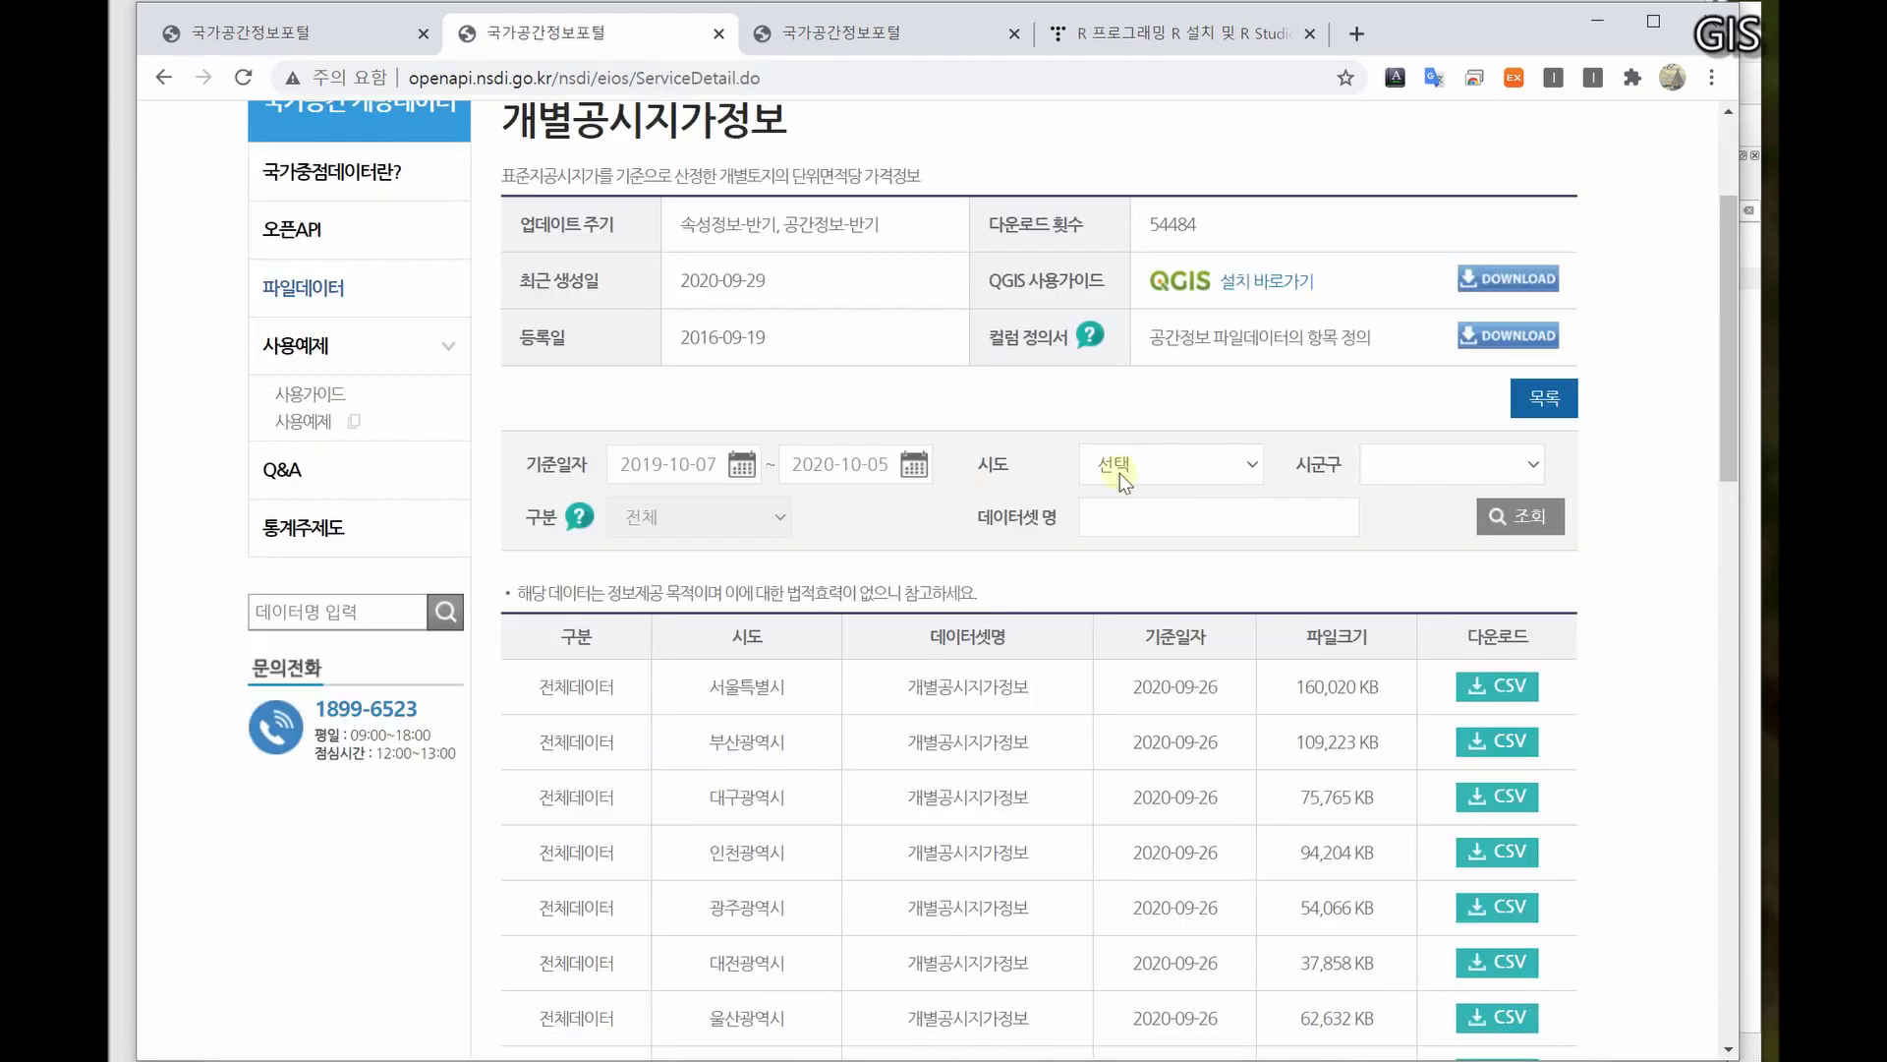
- Download the 컬럼 정의서 document that defines the columns of the spatial data files
scroll(992, 256, "up", 3)
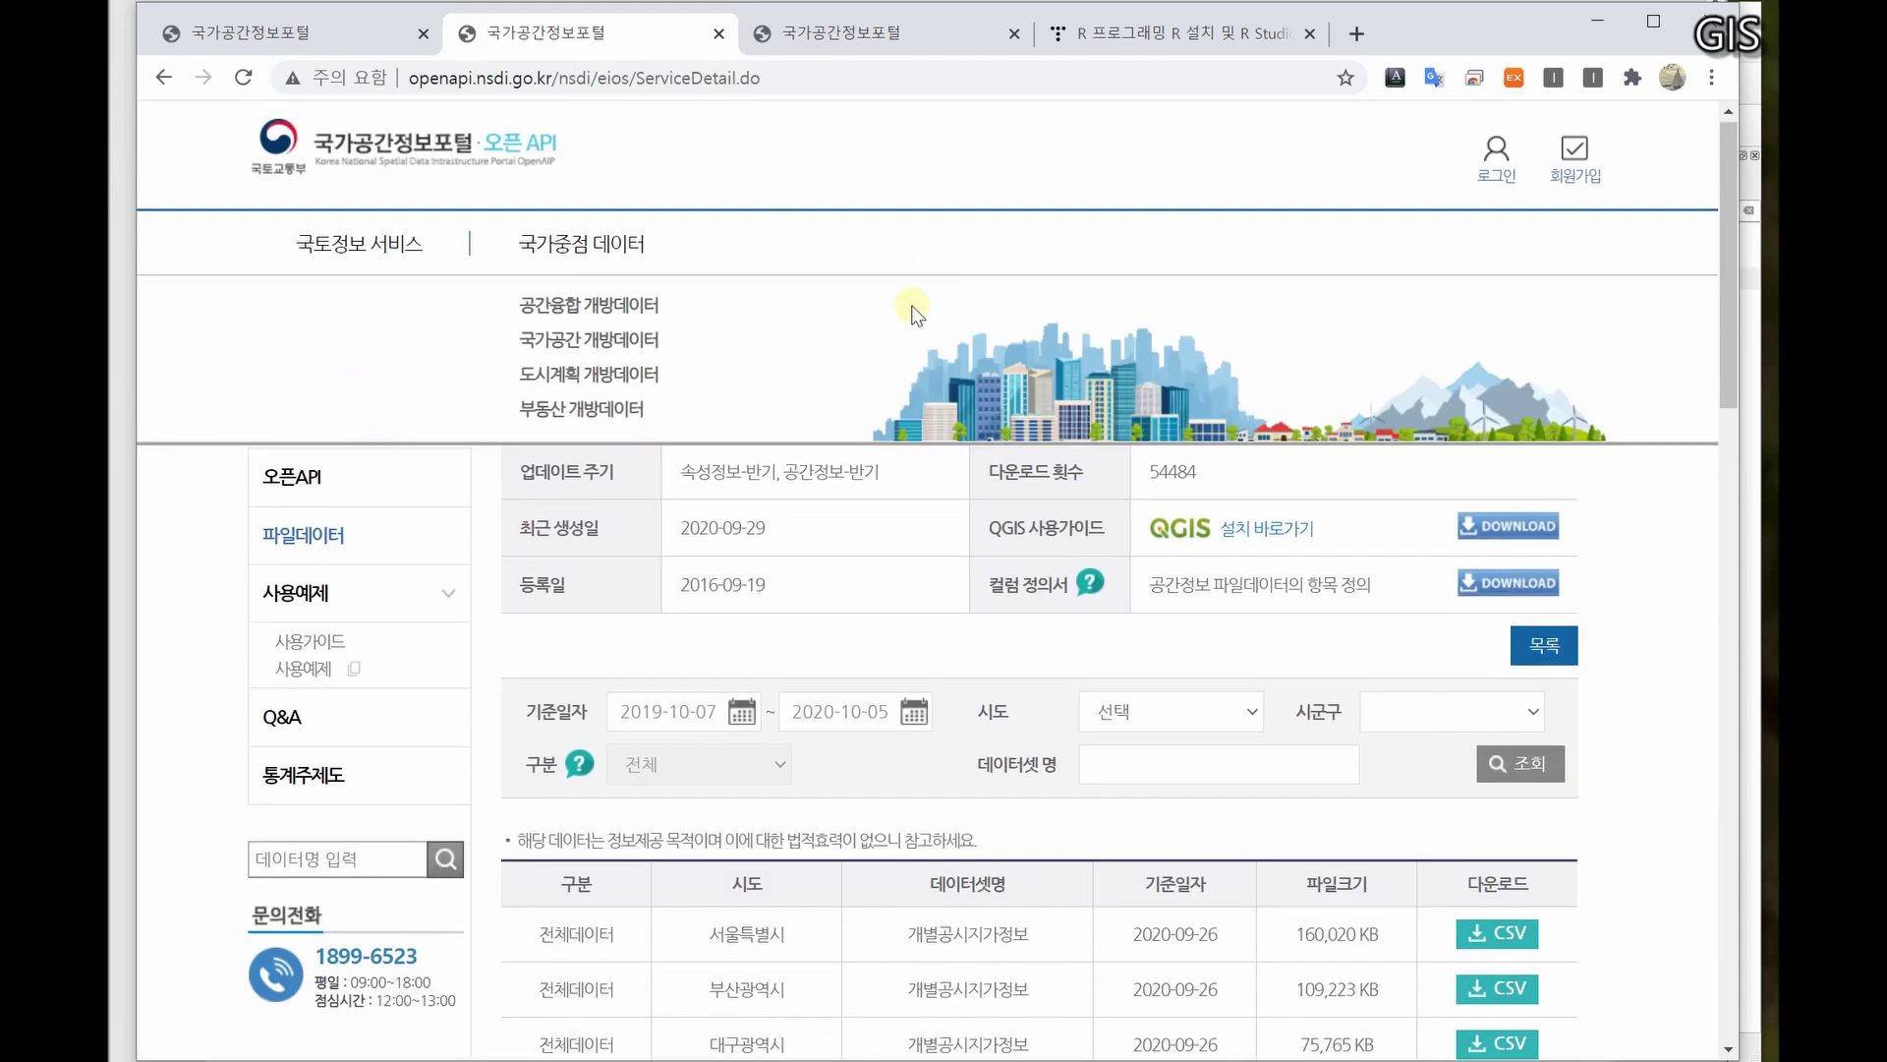
scroll(1247, 482, "down", 2)
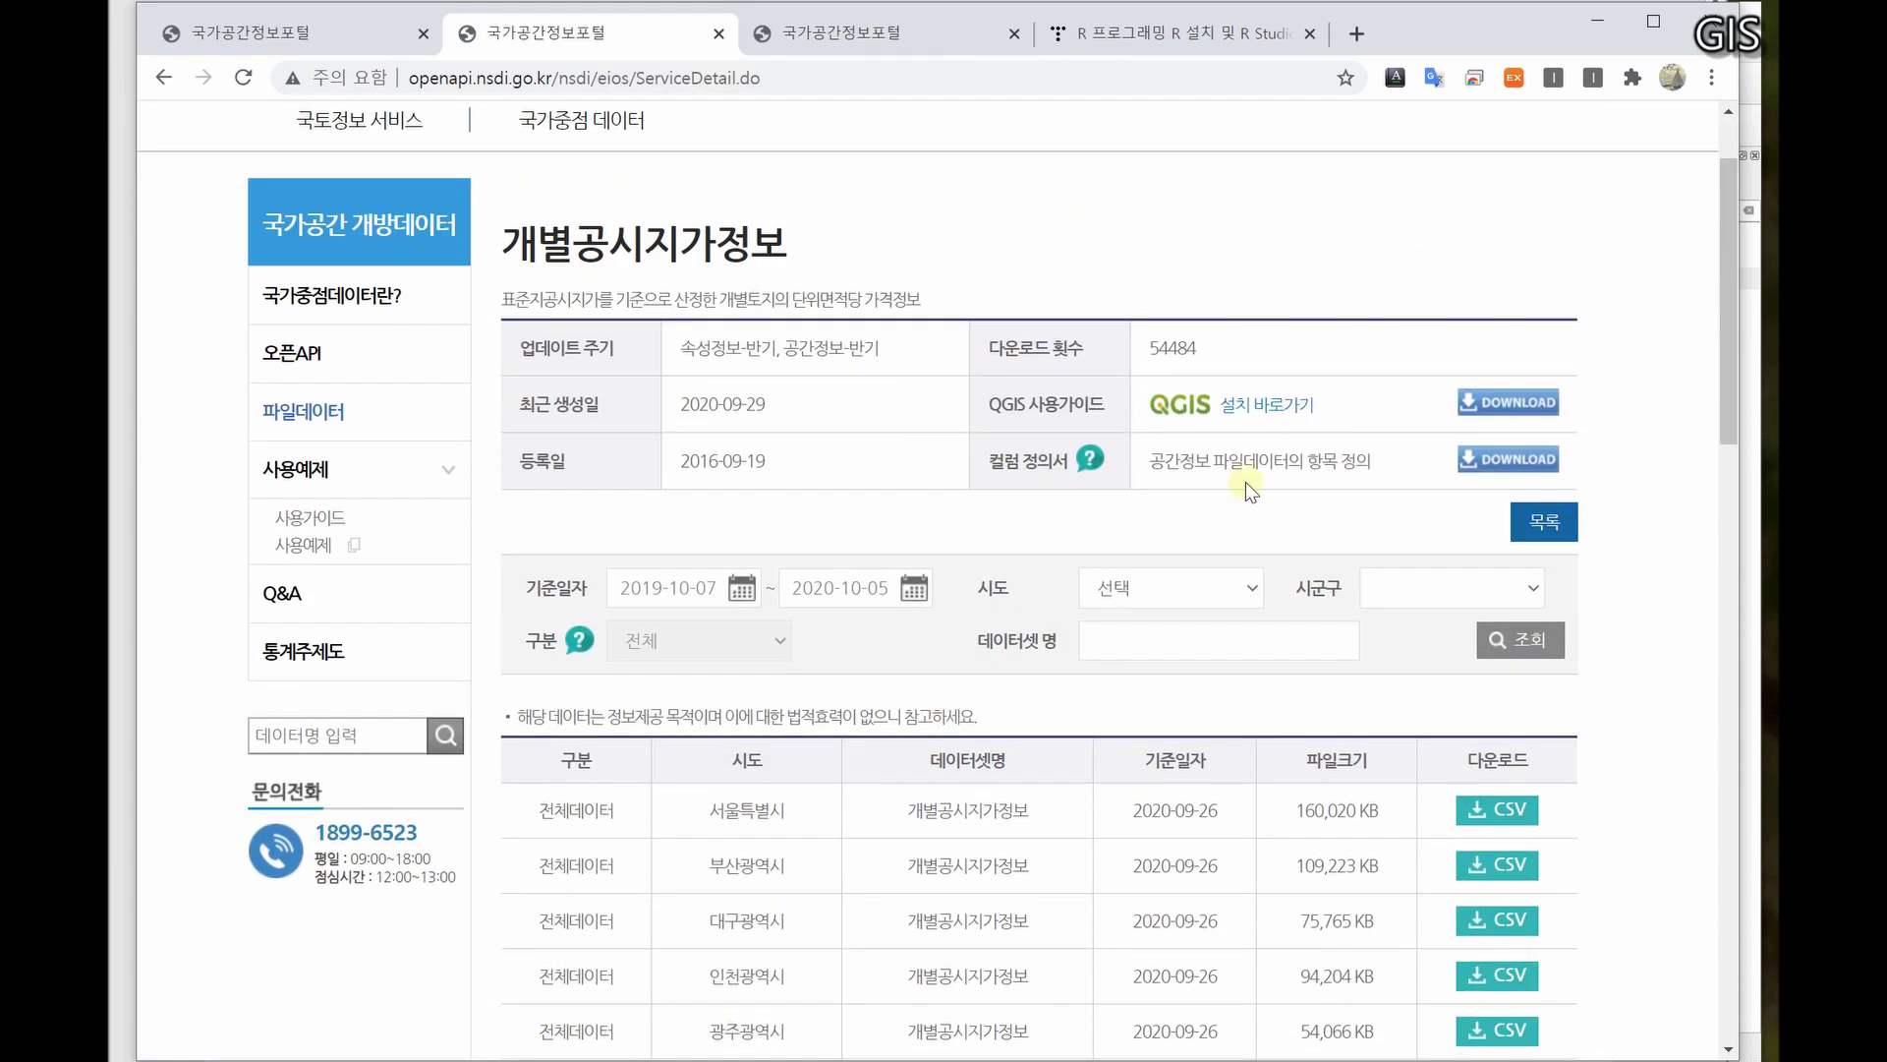
left_click(1539, 462)
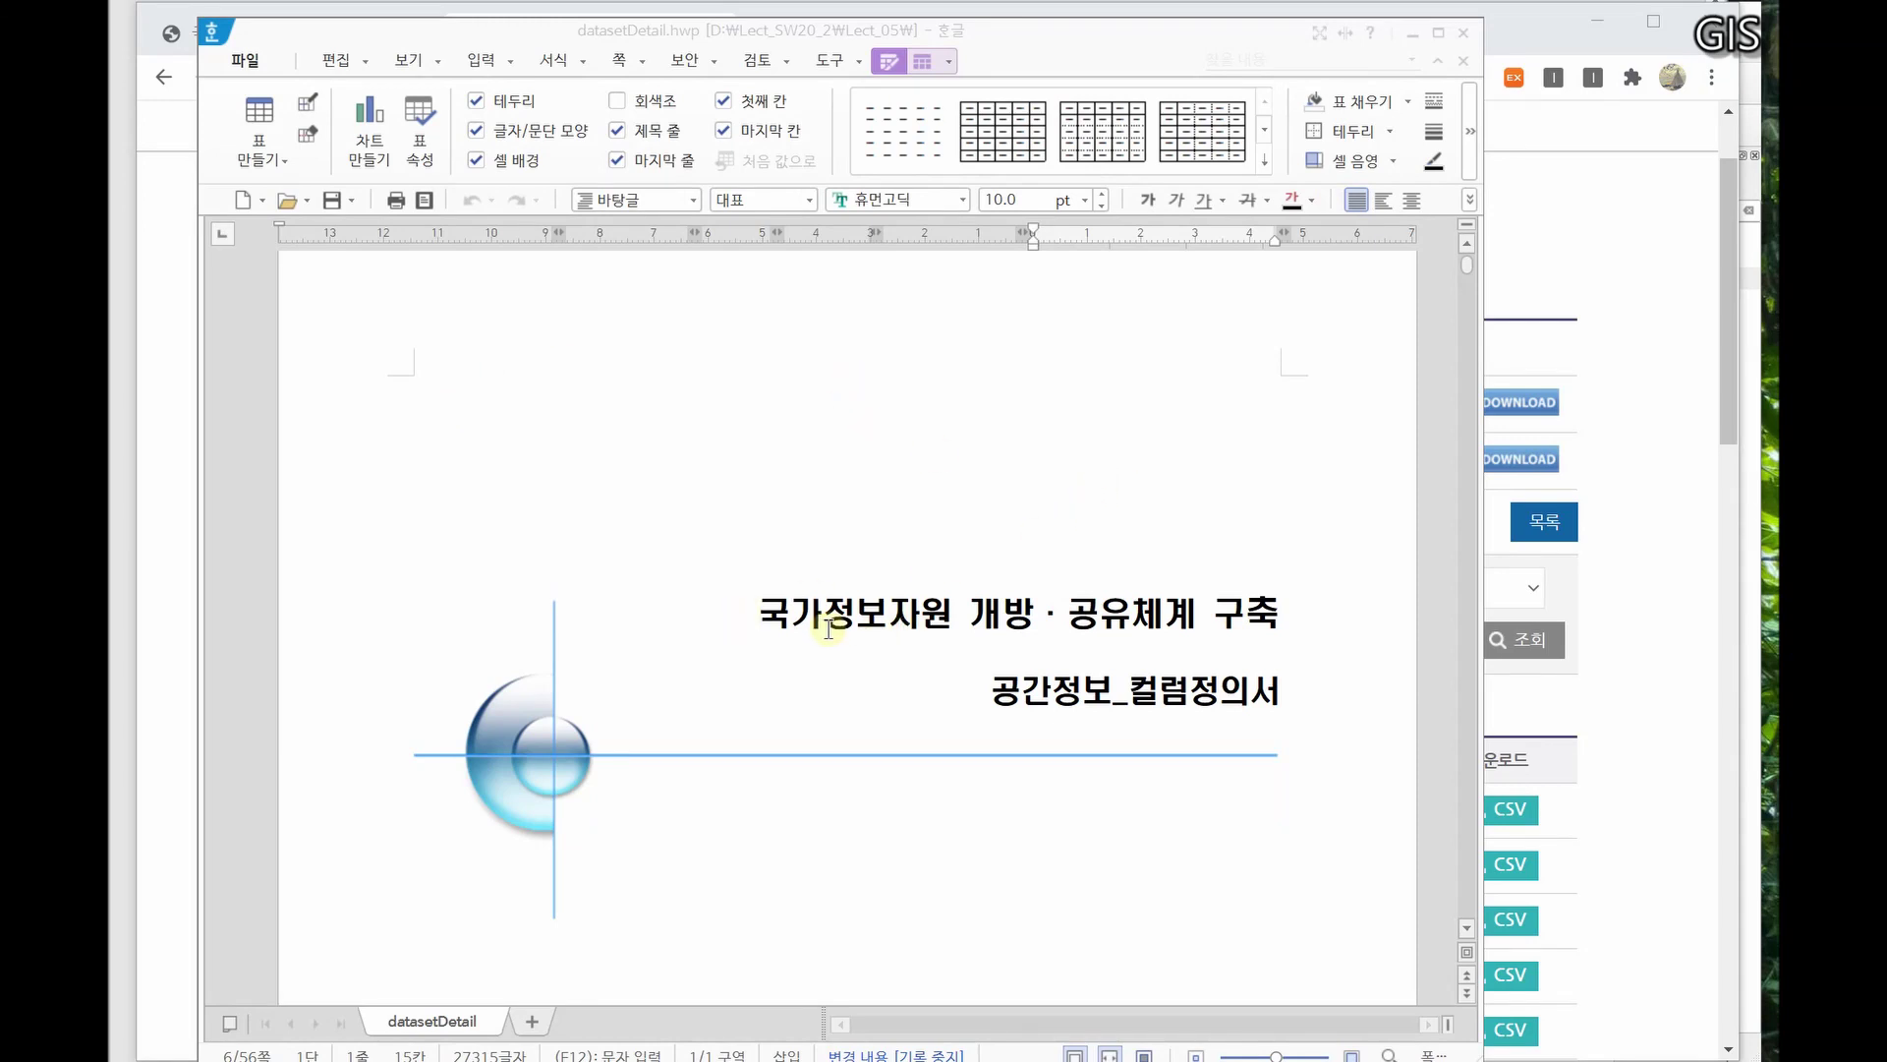
- Look through the opening pages and table of contents of datasetDetail.hwp in Hangul
scroll(1007, 635, "down", 3)
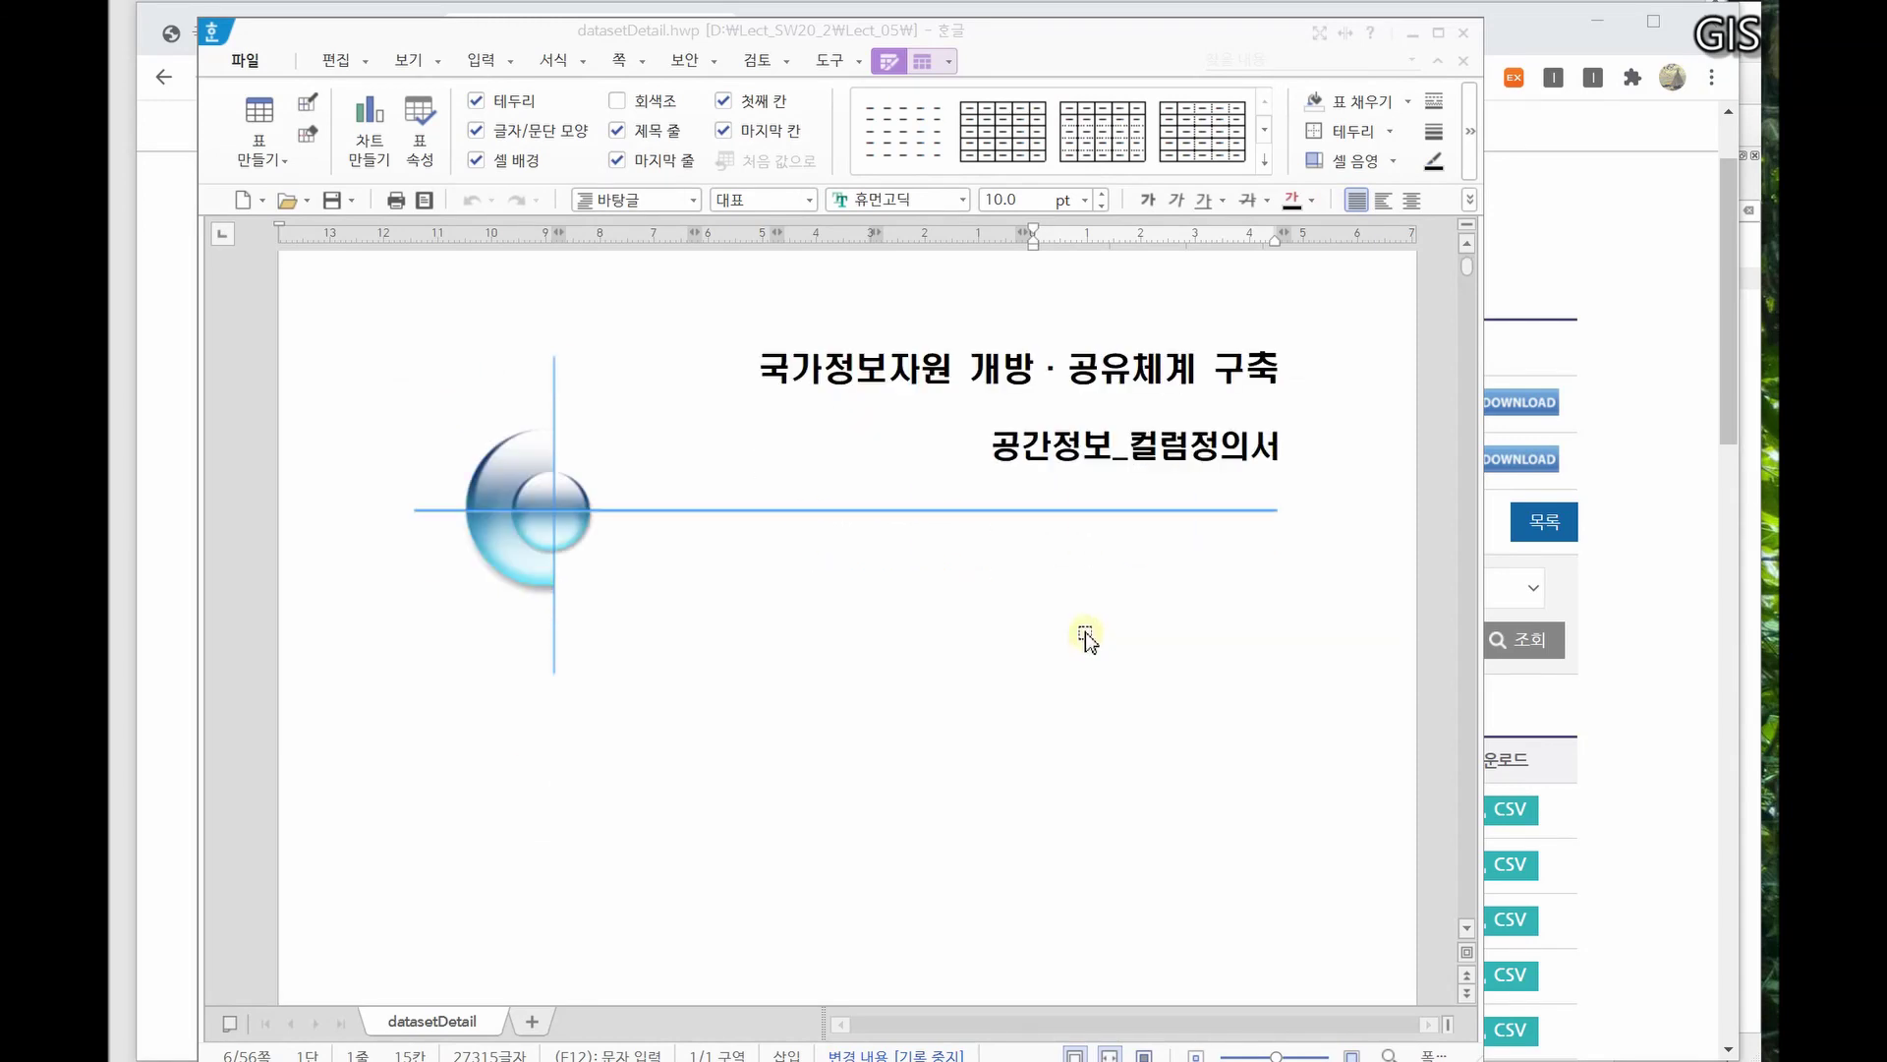
scroll(1150, 548, "down", 5)
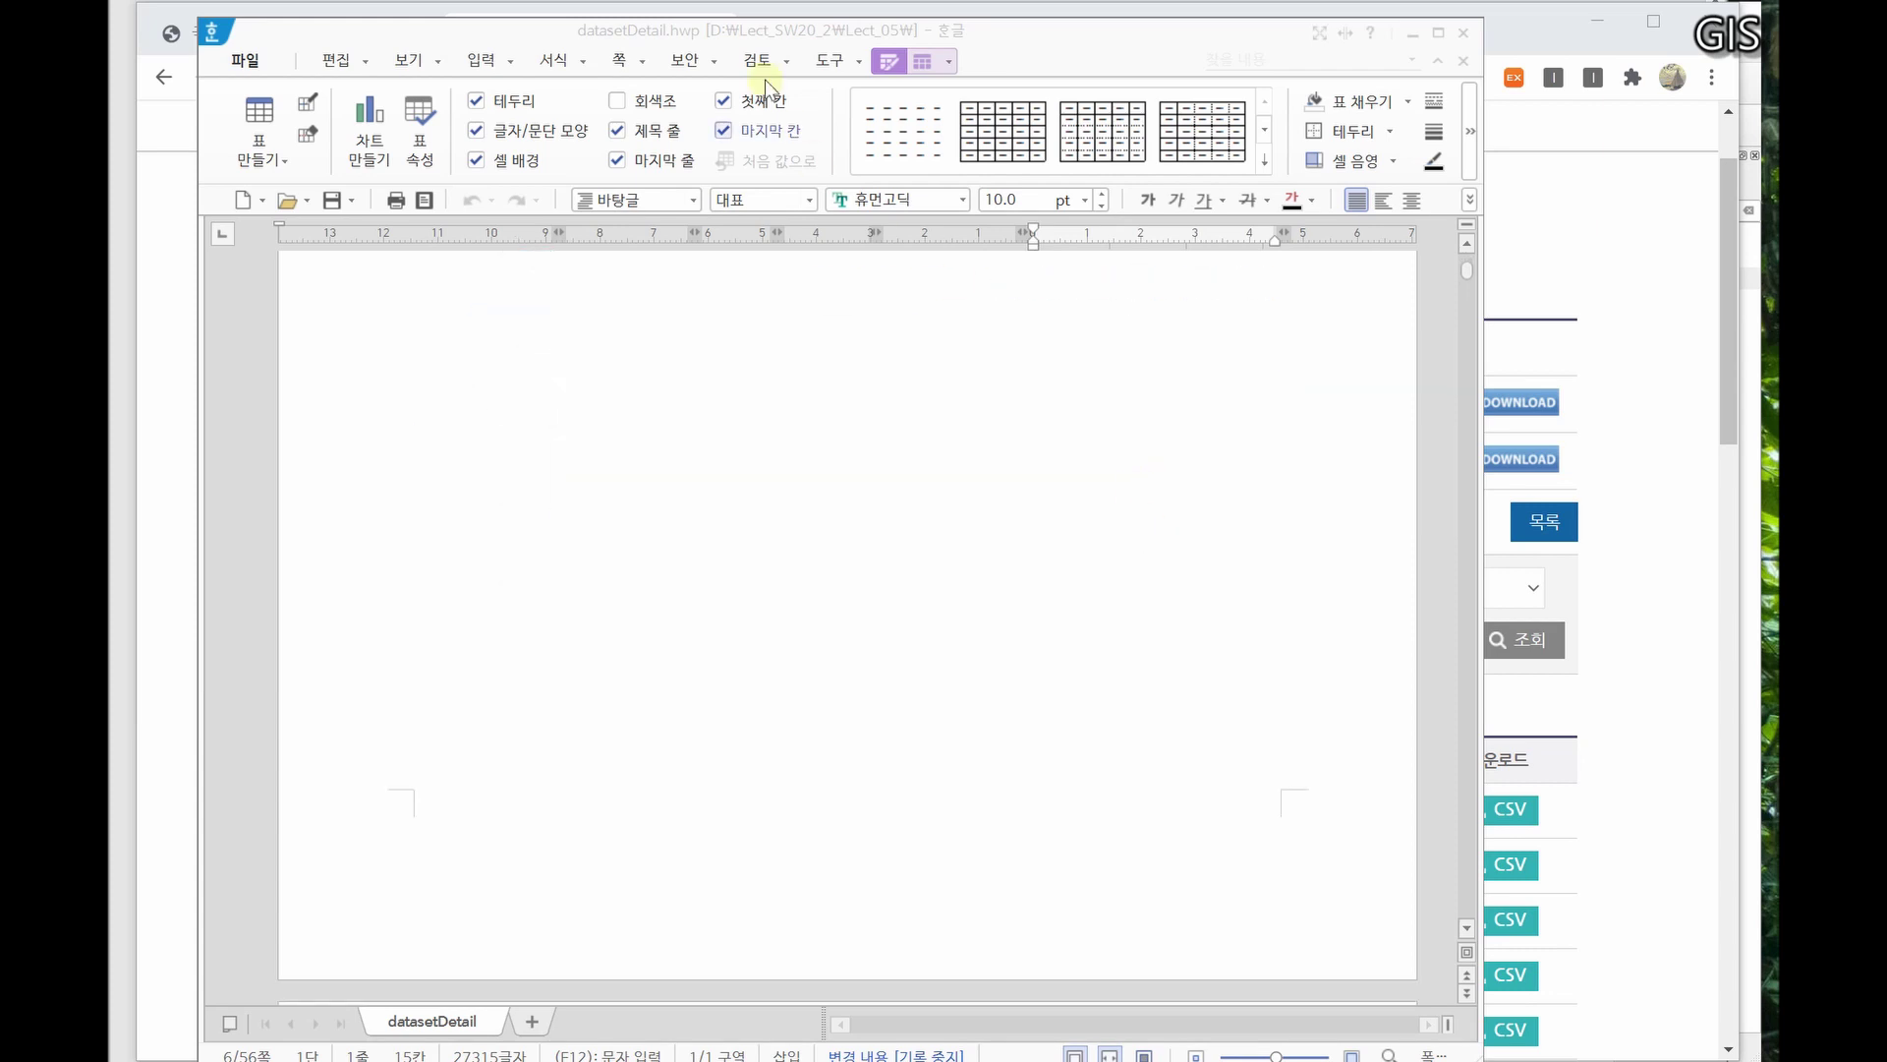
left_click_drag(744, 40, 852, 19)
scroll(867, 423, "down", 6)
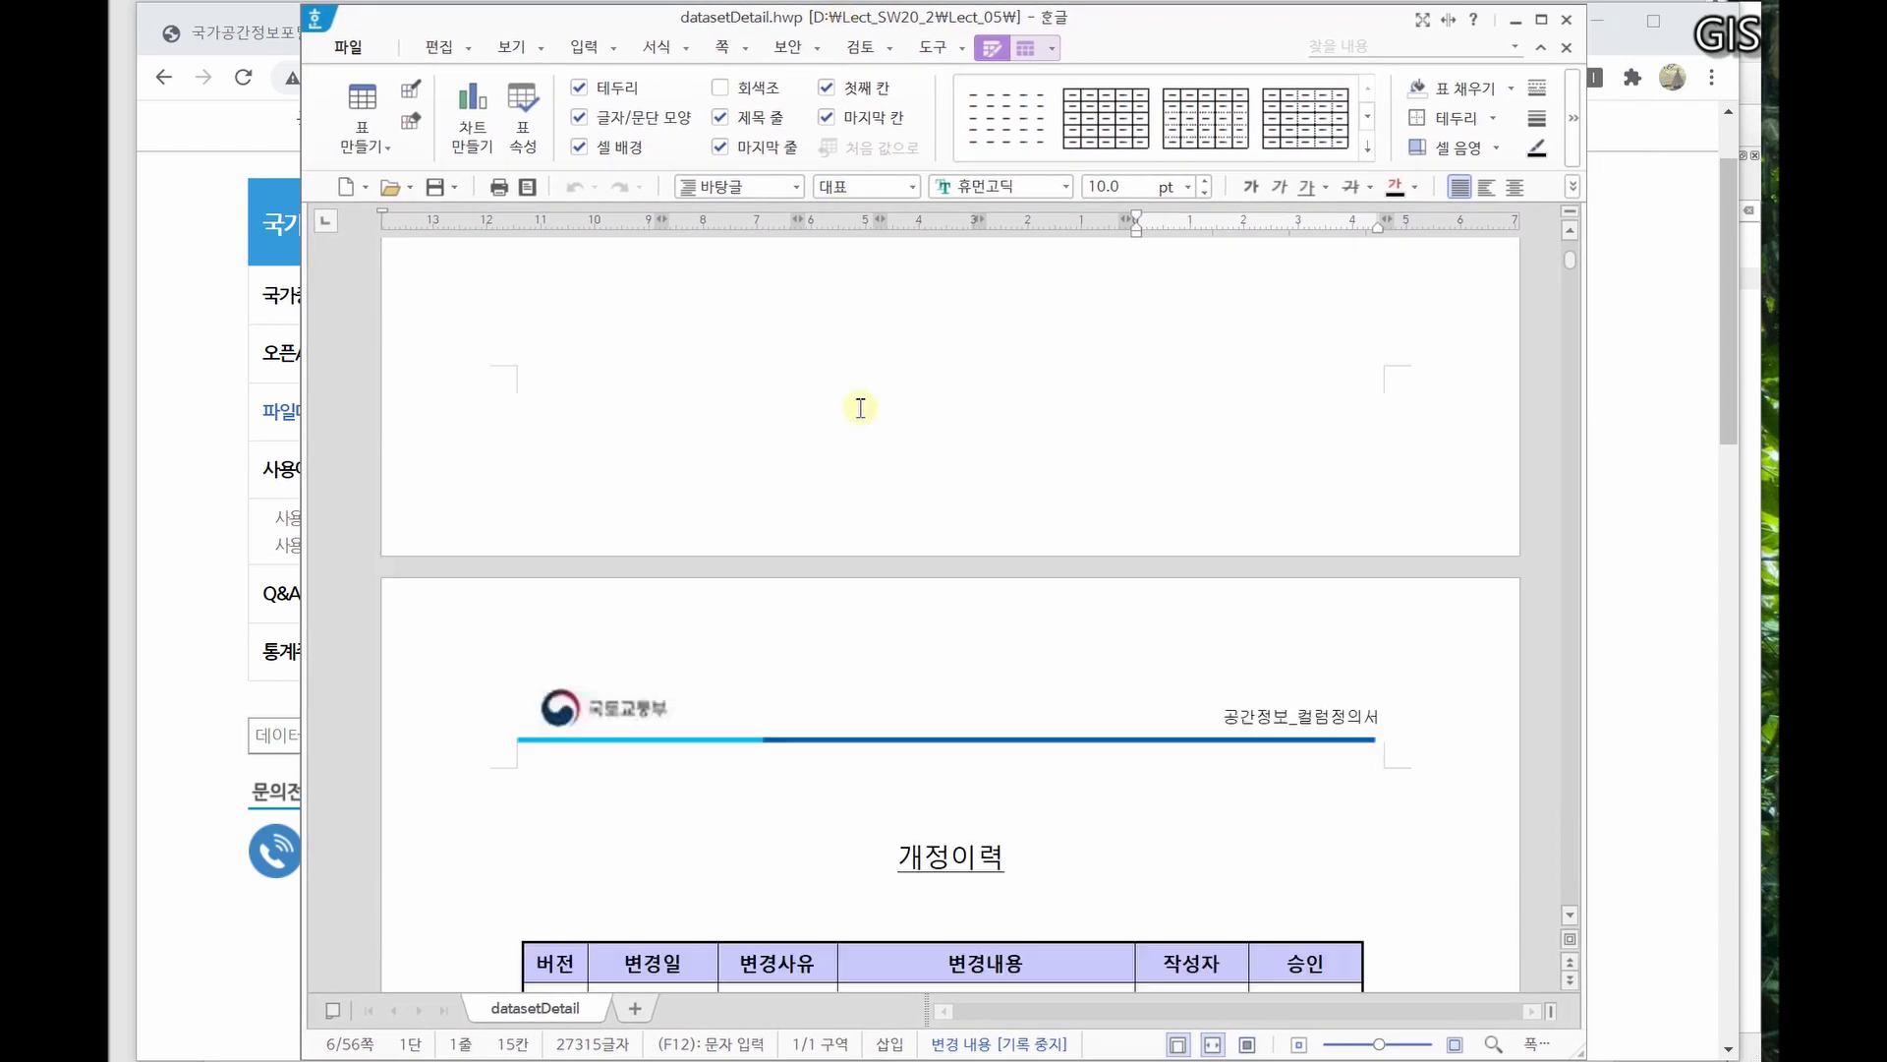
scroll(868, 423, "down", 12)
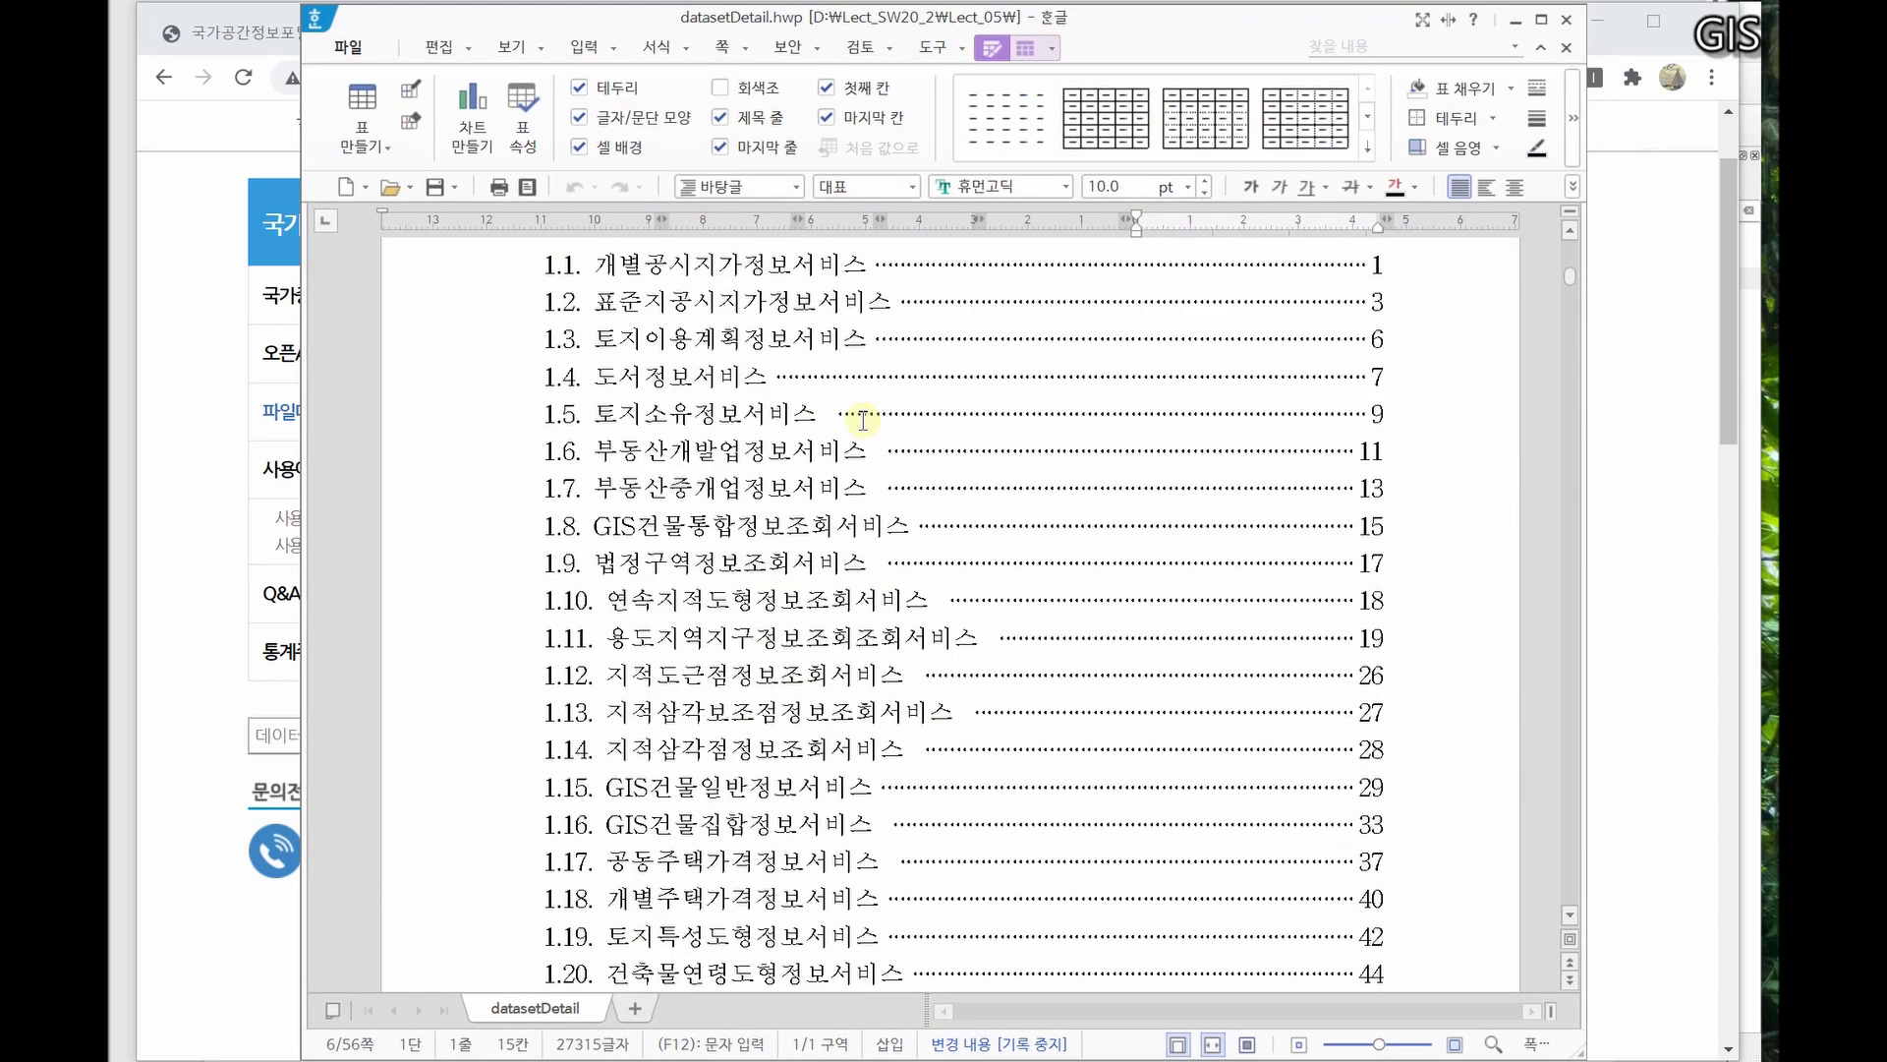
scroll(669, 384, "up", 2)
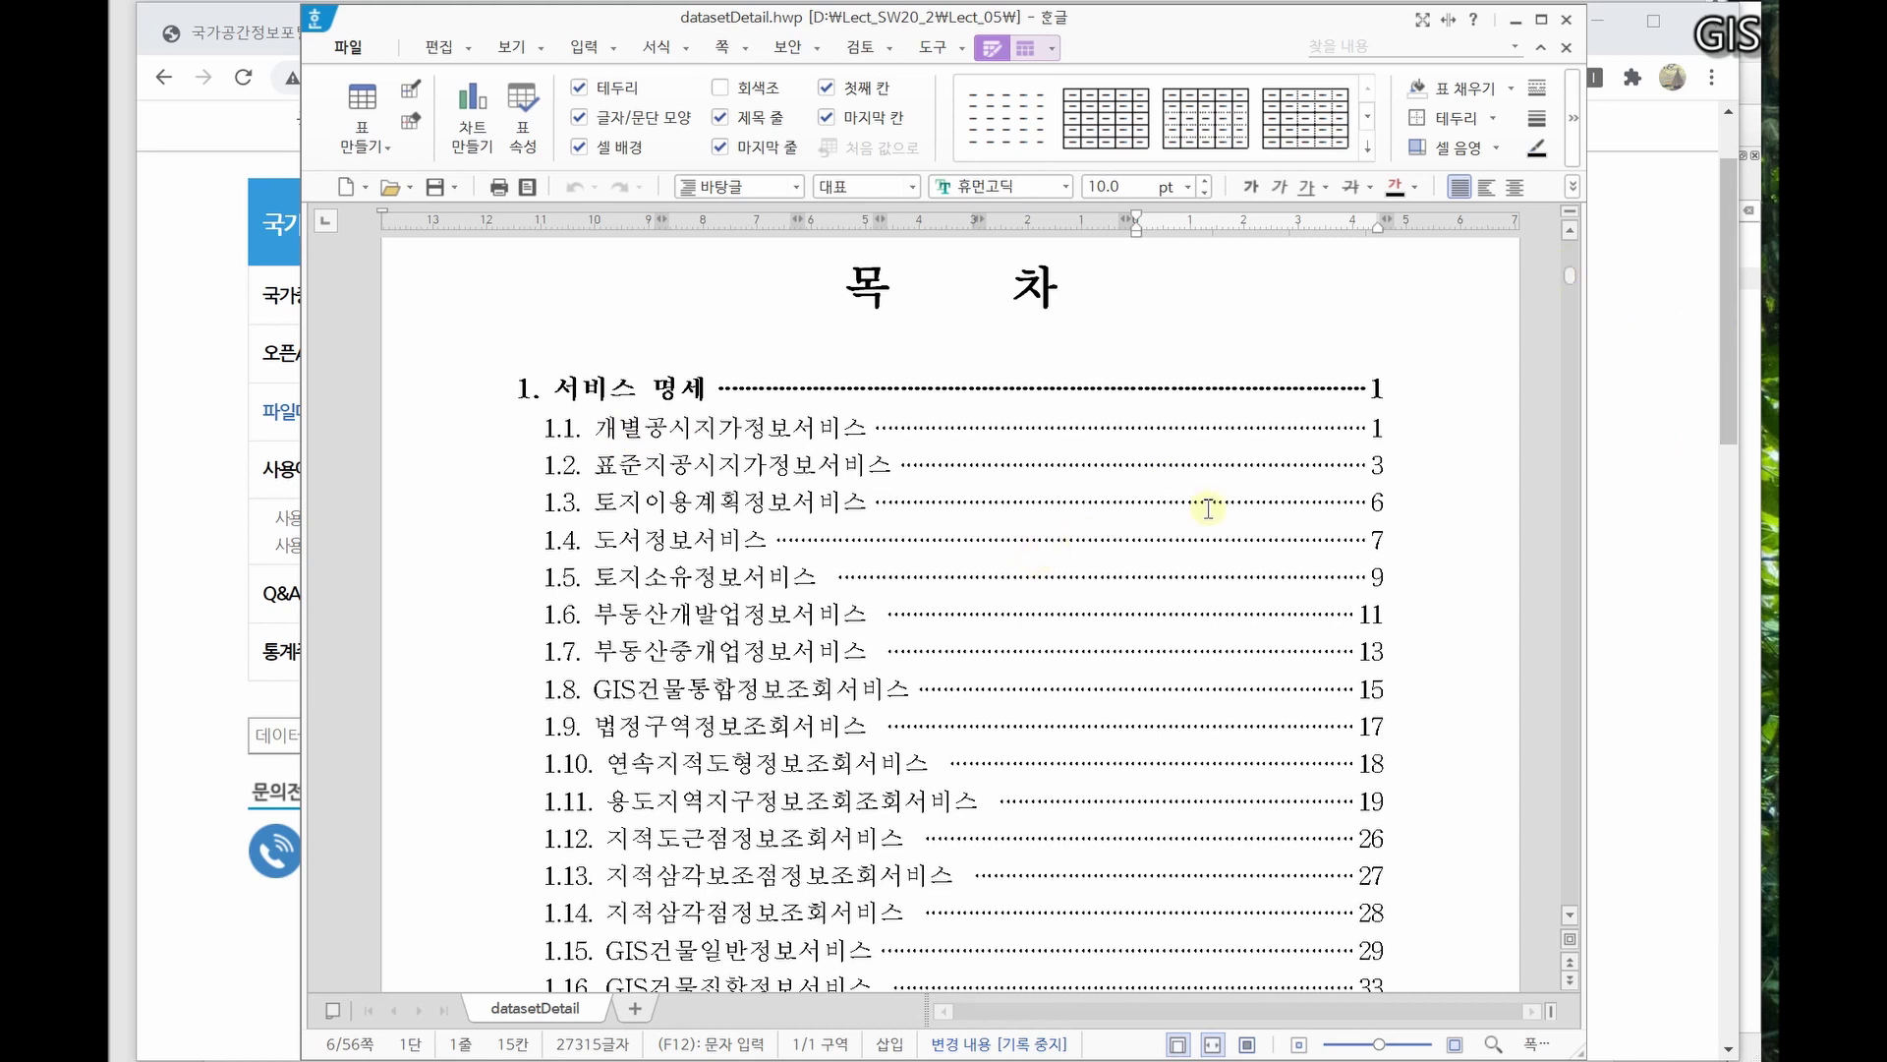
- Examine the column definitions of the 개별공시지가정보서비스 table, including A9 개별공시지가, and put the document away
scroll(1204, 506, "down", 15)
scroll(758, 570, "up", 4)
scroll(727, 555, "down", 4)
scroll(604, 425, "down", 2)
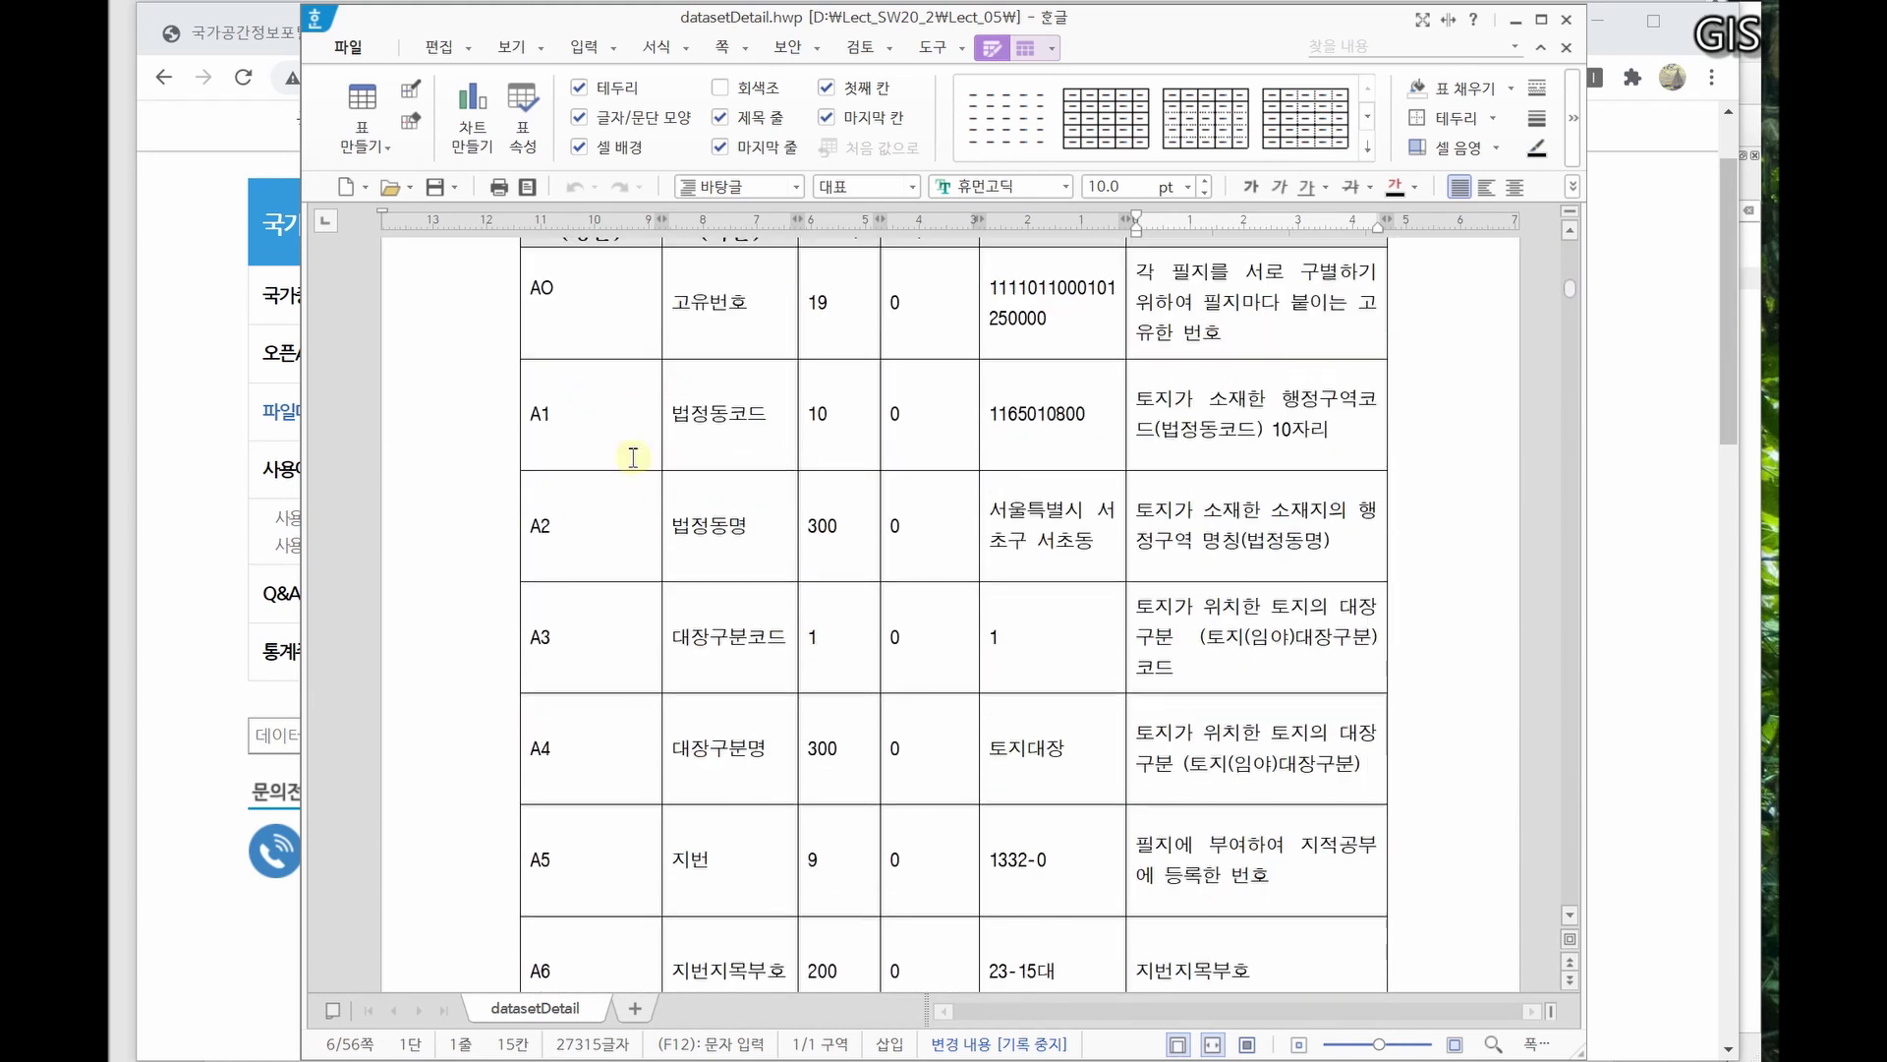
scroll(679, 385, "up", 2)
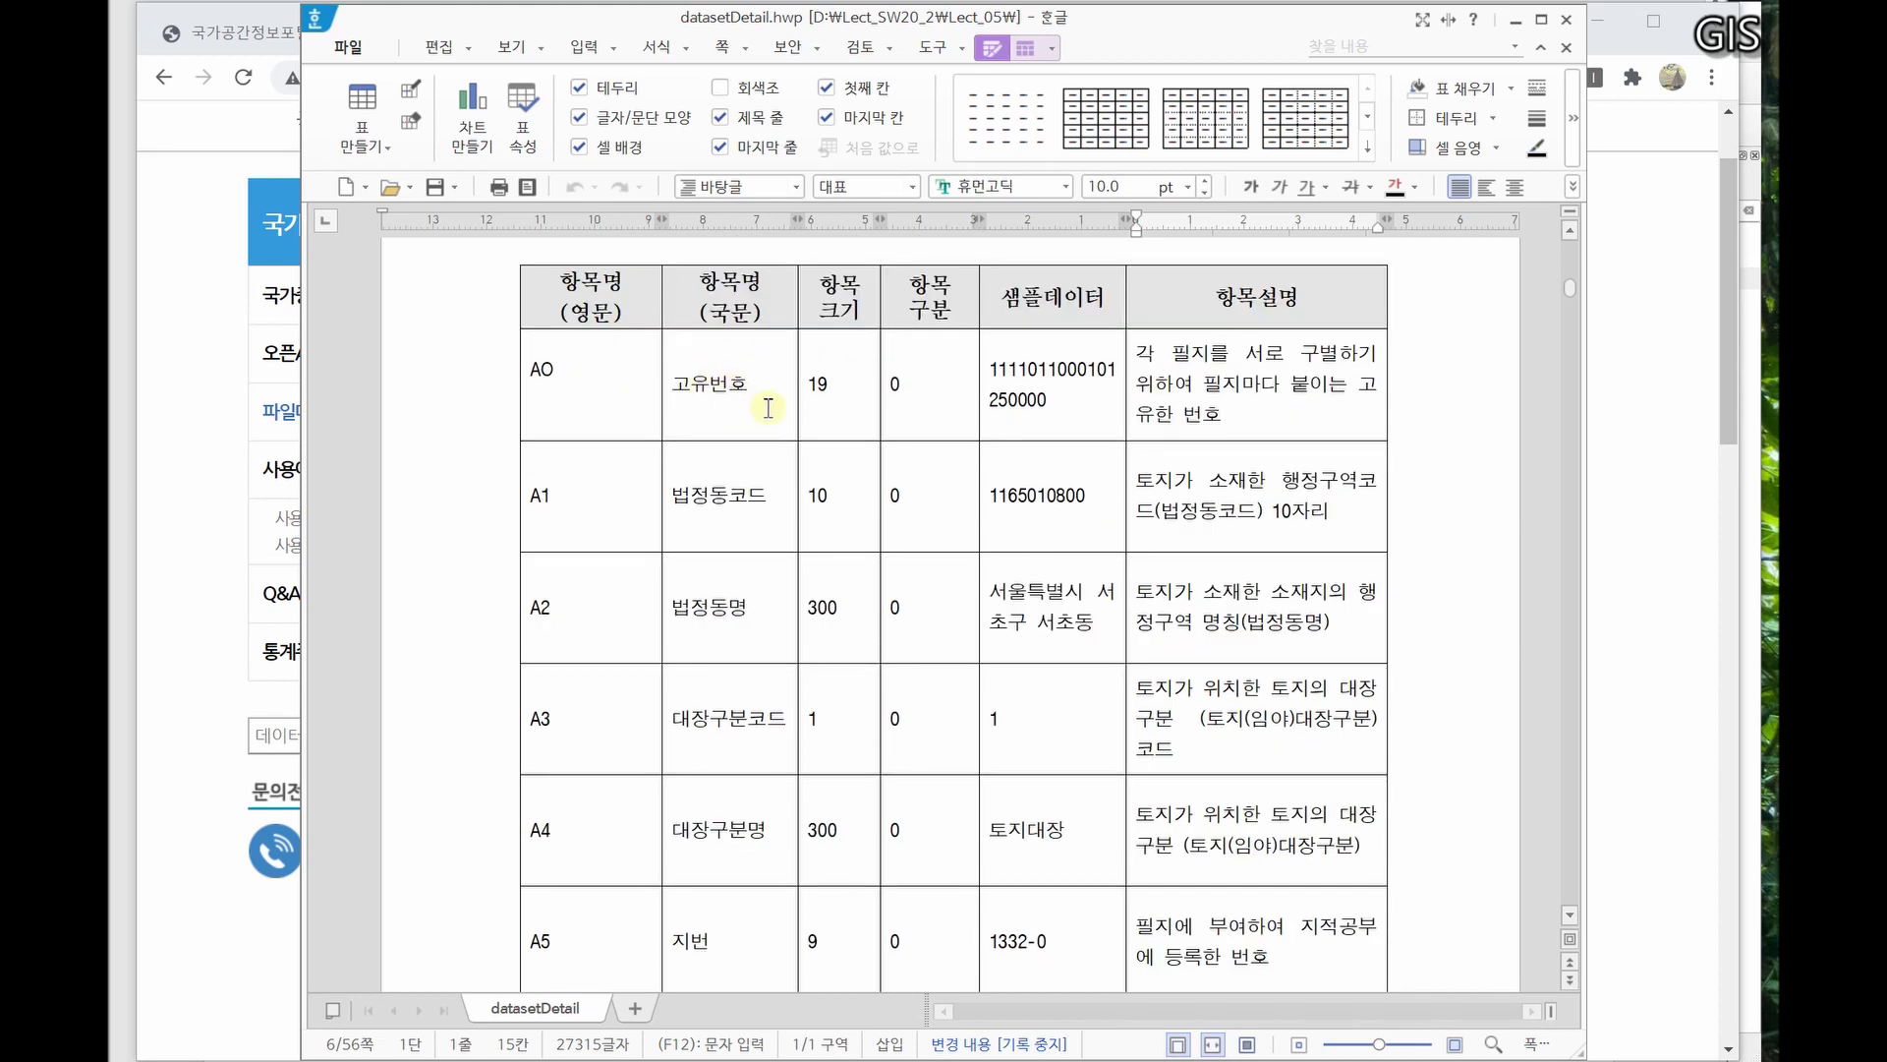
scroll(721, 525, "down", 2)
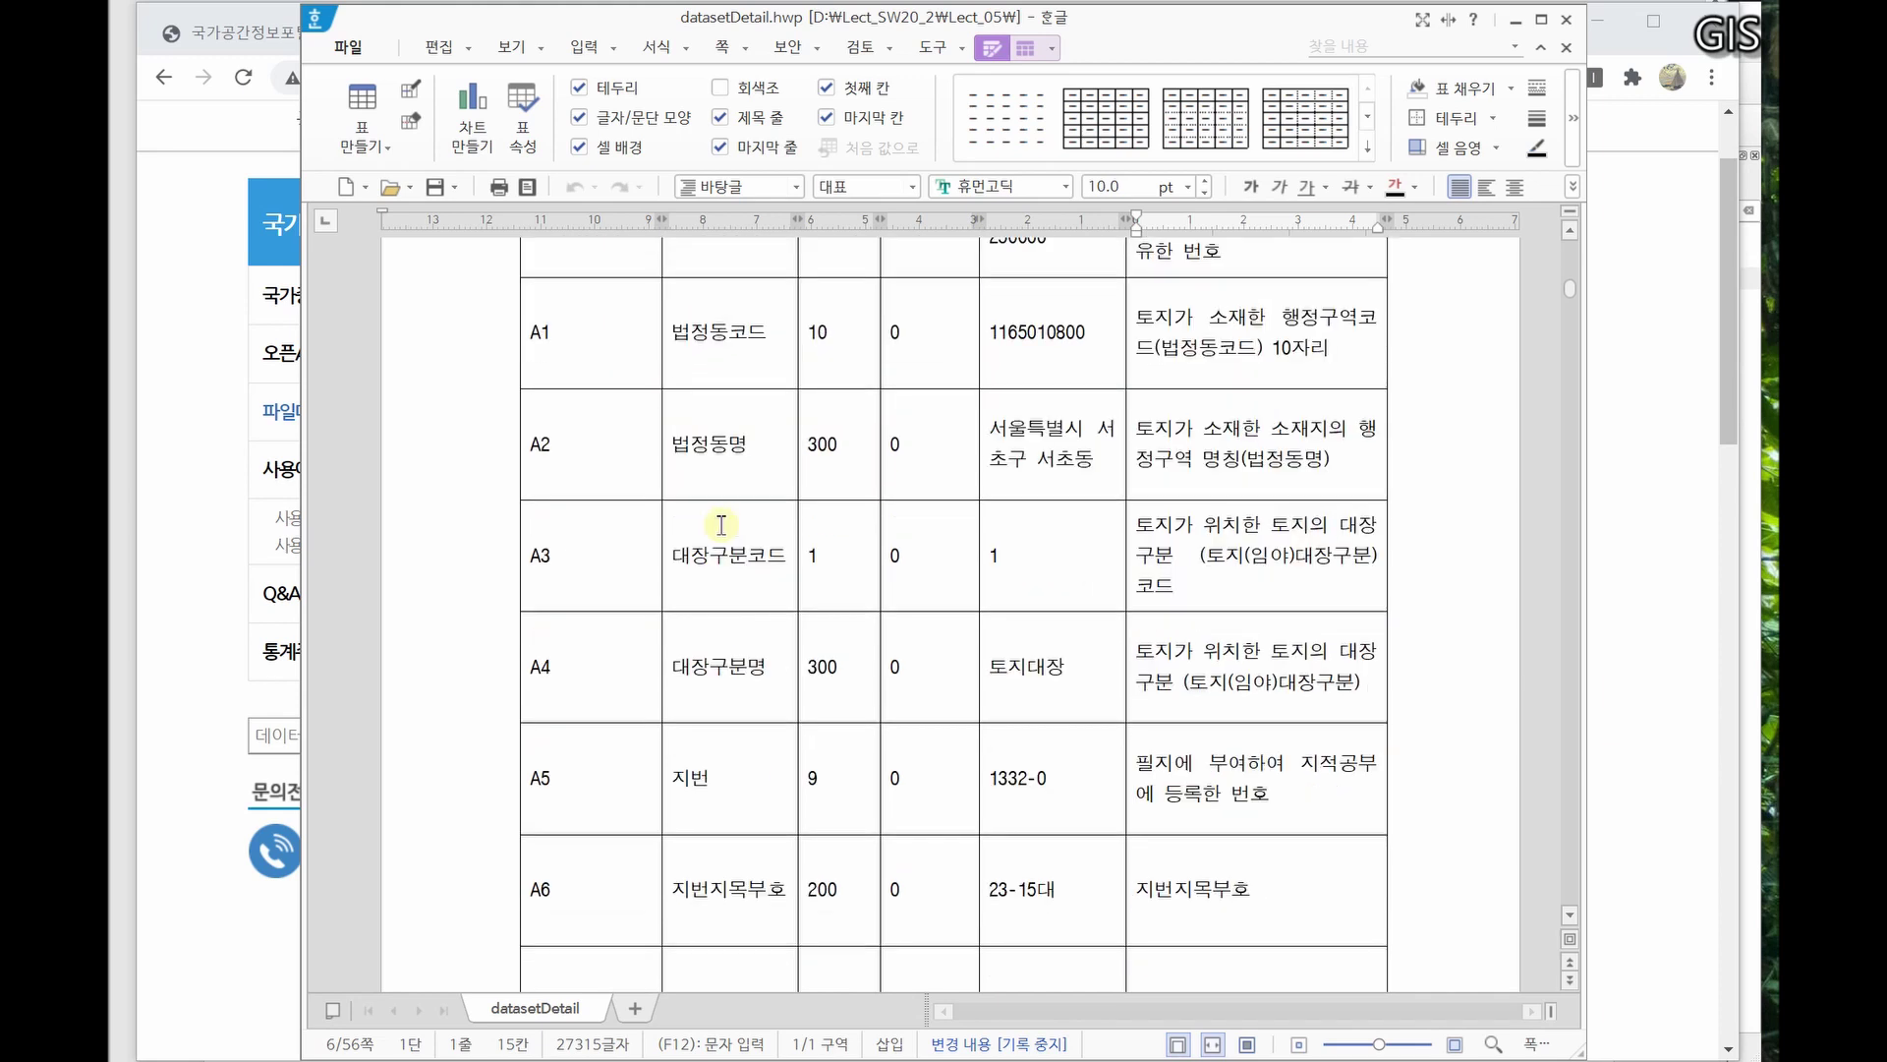
scroll(732, 614, "down", 3)
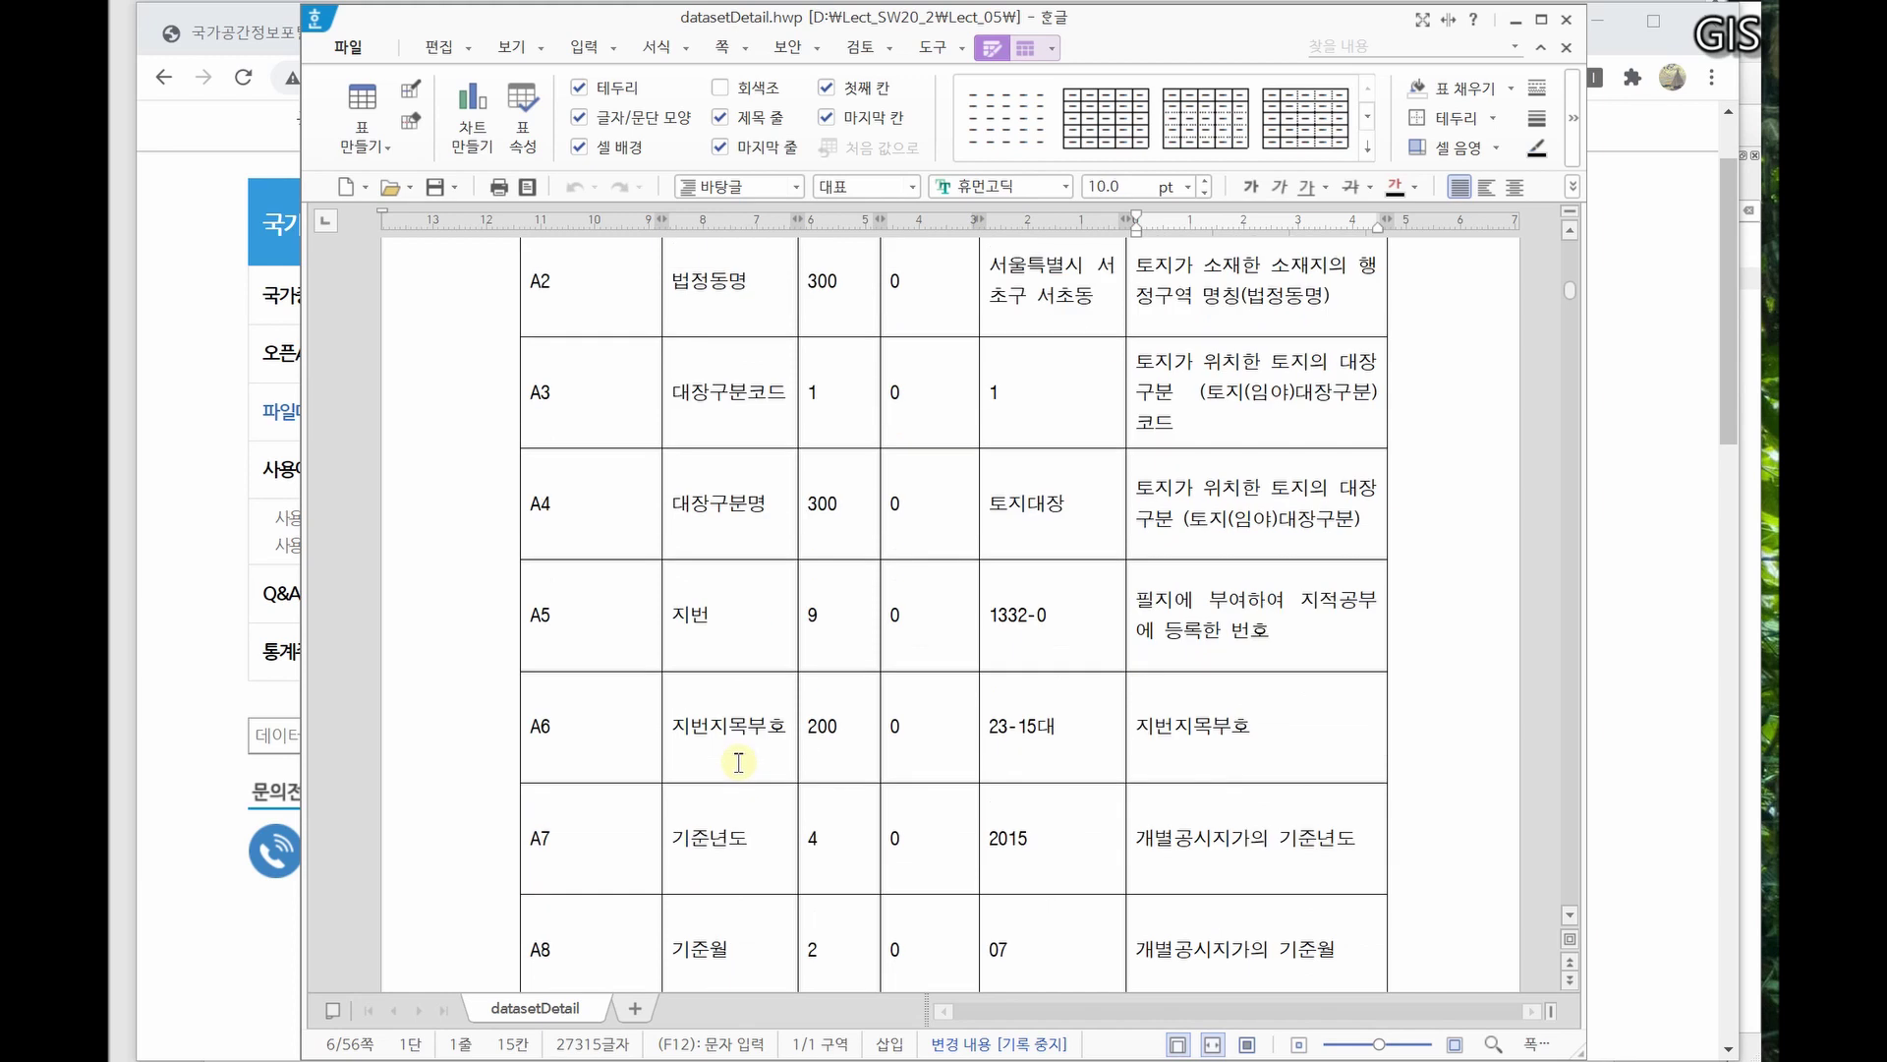
scroll(725, 864, "down", 2)
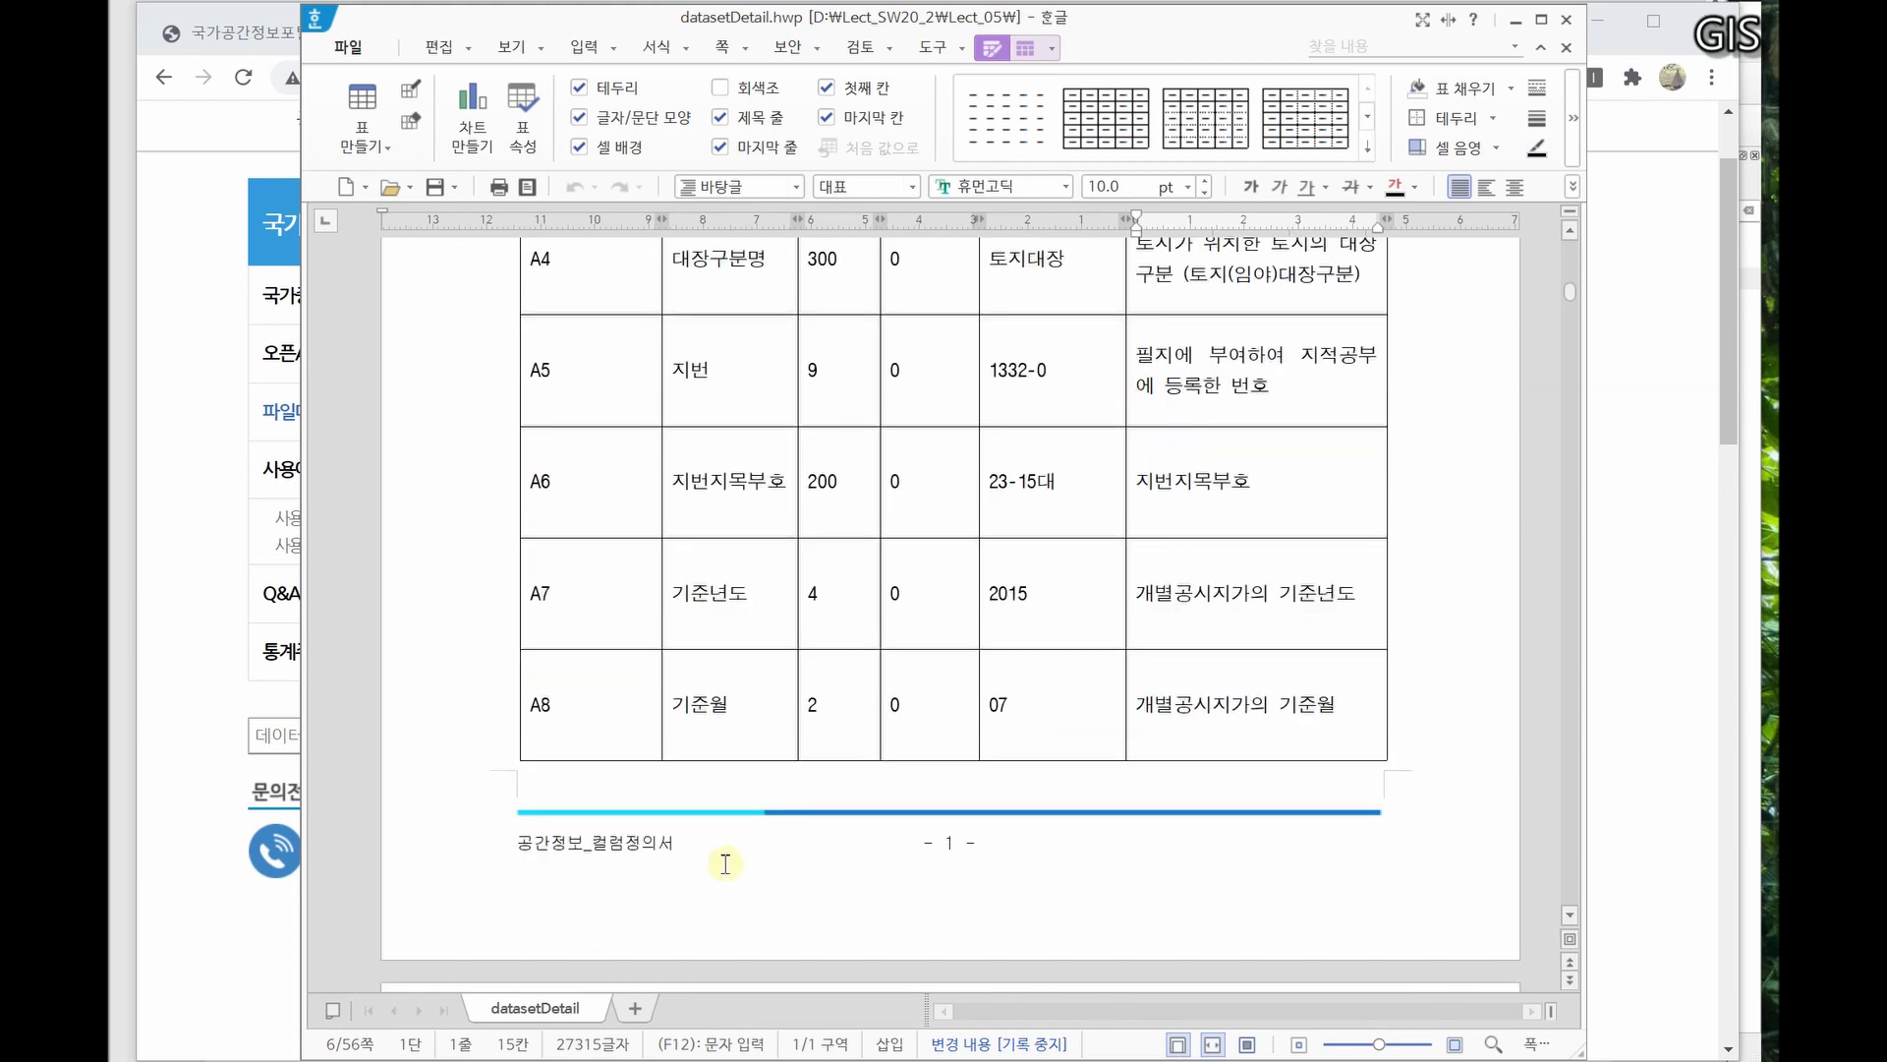
scroll(729, 851, "down", 10)
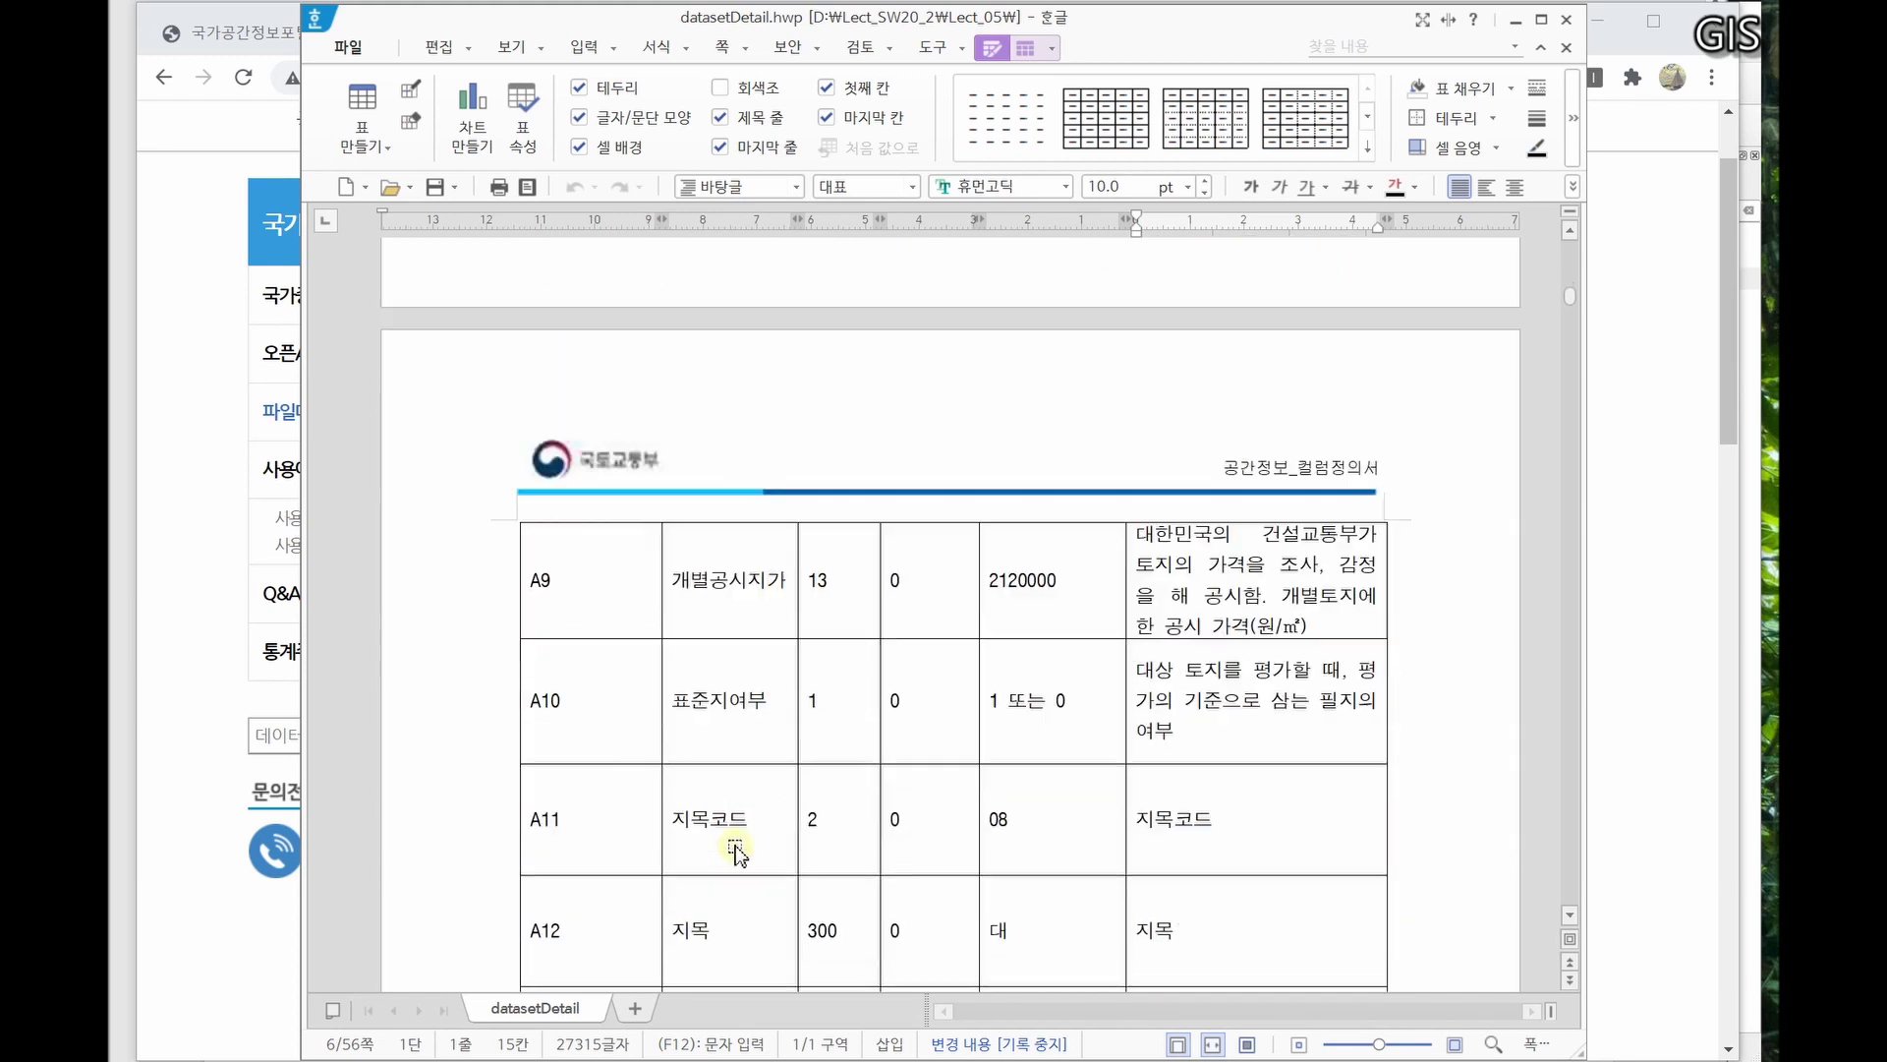
double_click(540, 590)
left_click(780, 597)
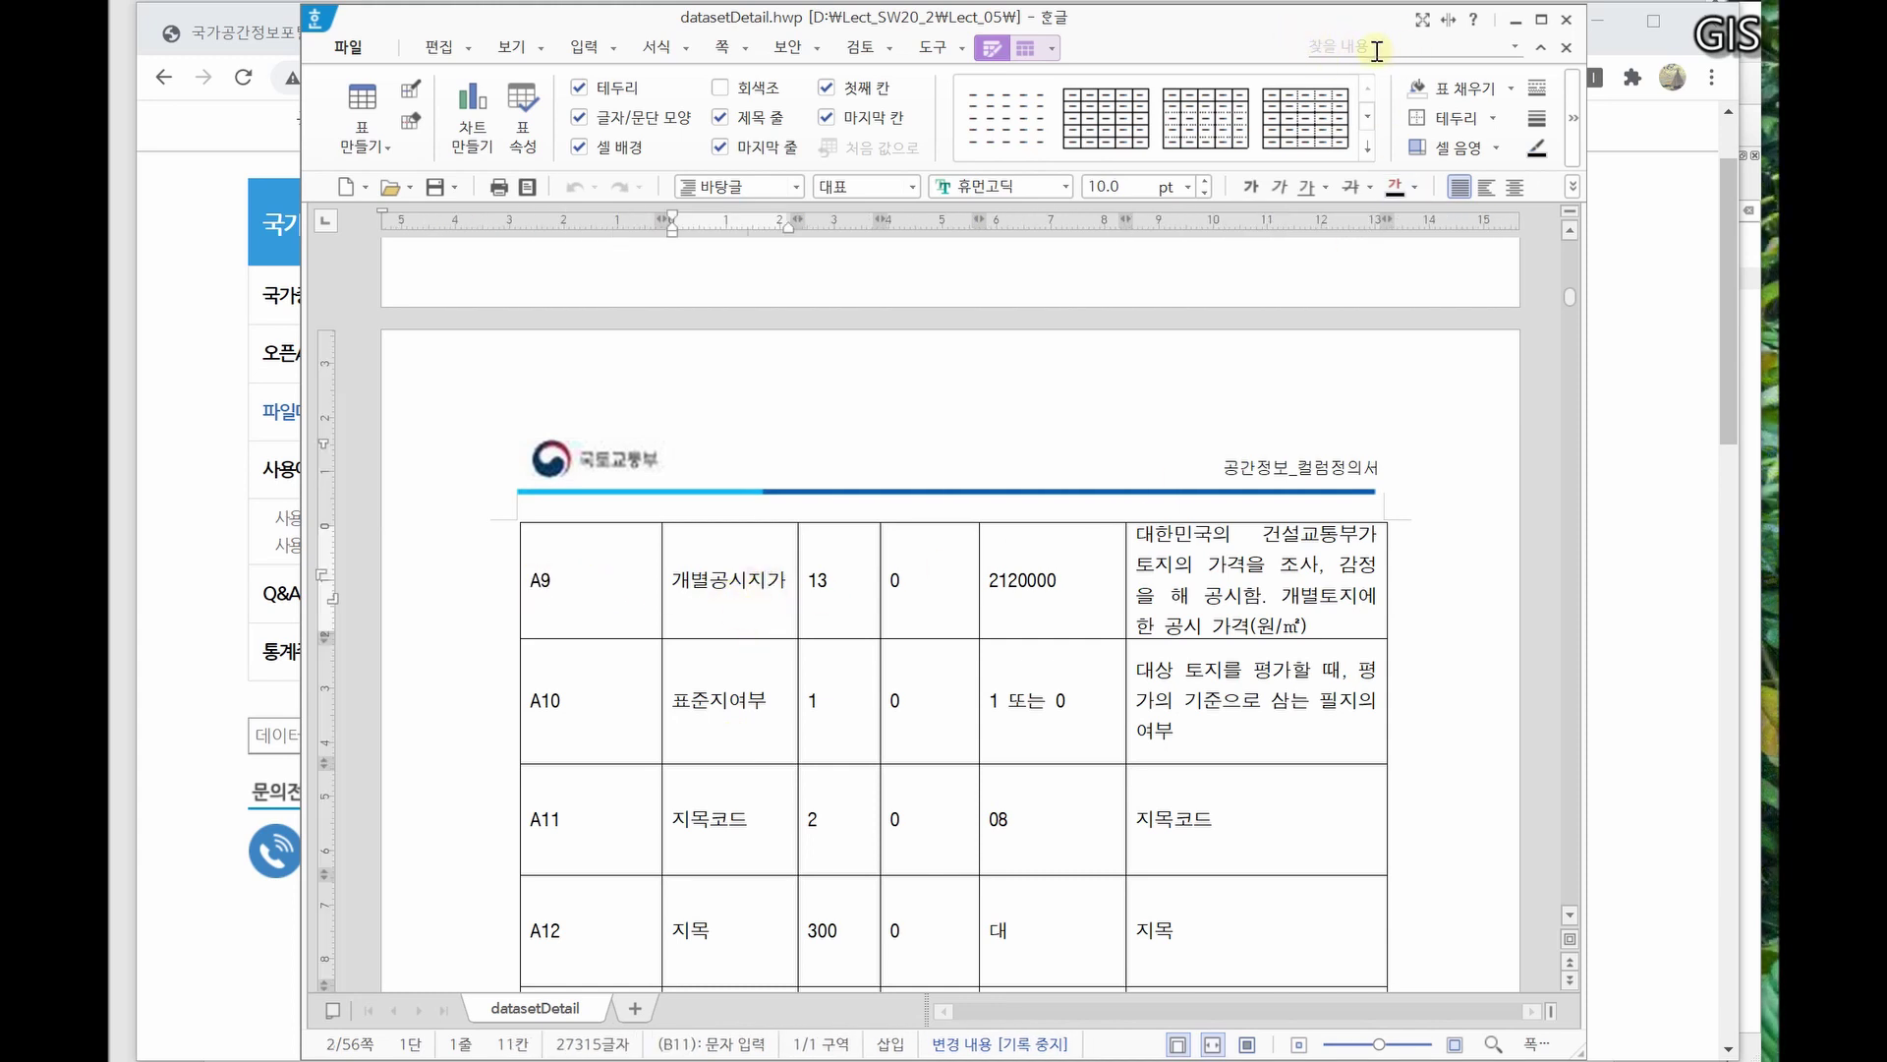
left_click_drag(1338, 27, 0, 5)
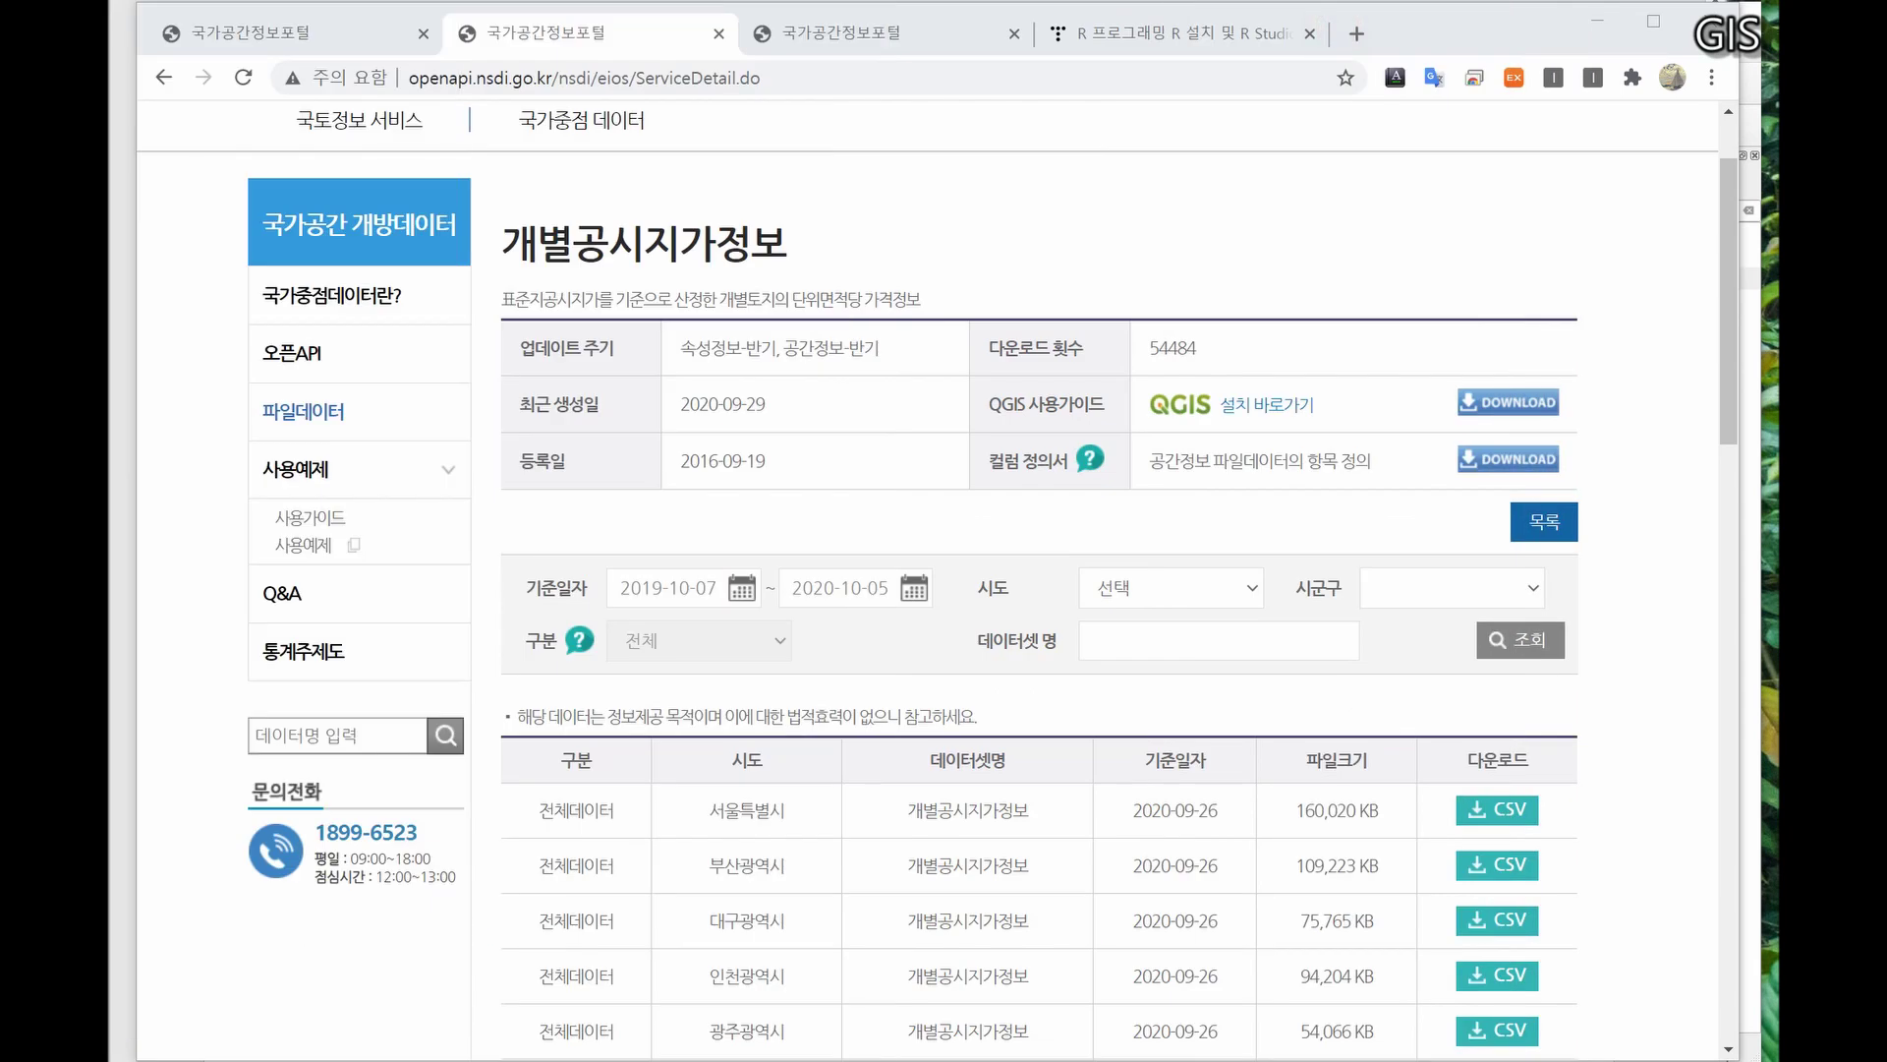
- Download the 경기도 SHP file of 개별공시지가공간정보 from page 2 of the dataset's file list
scroll(1278, 728, "down", 14)
scroll(1184, 718, "up", 5)
scroll(1189, 718, "up", 3)
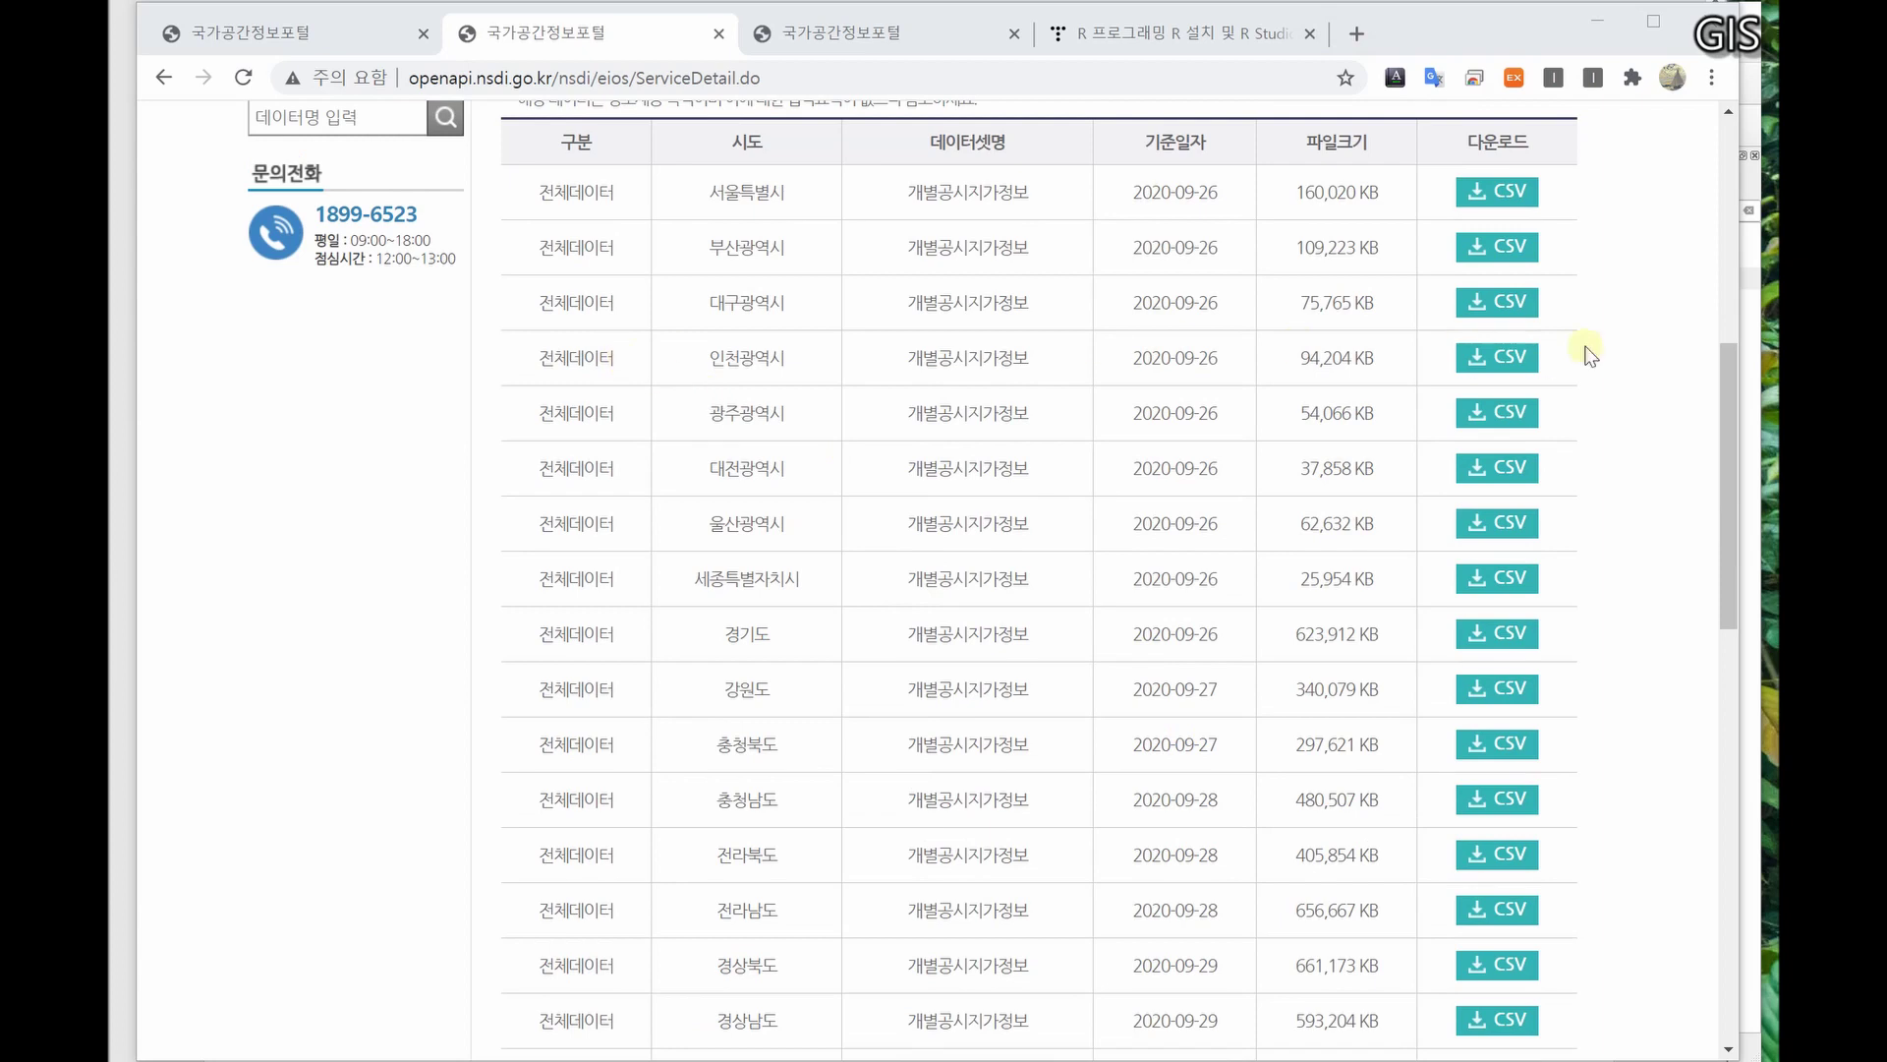
scroll(1241, 649, "down", 5)
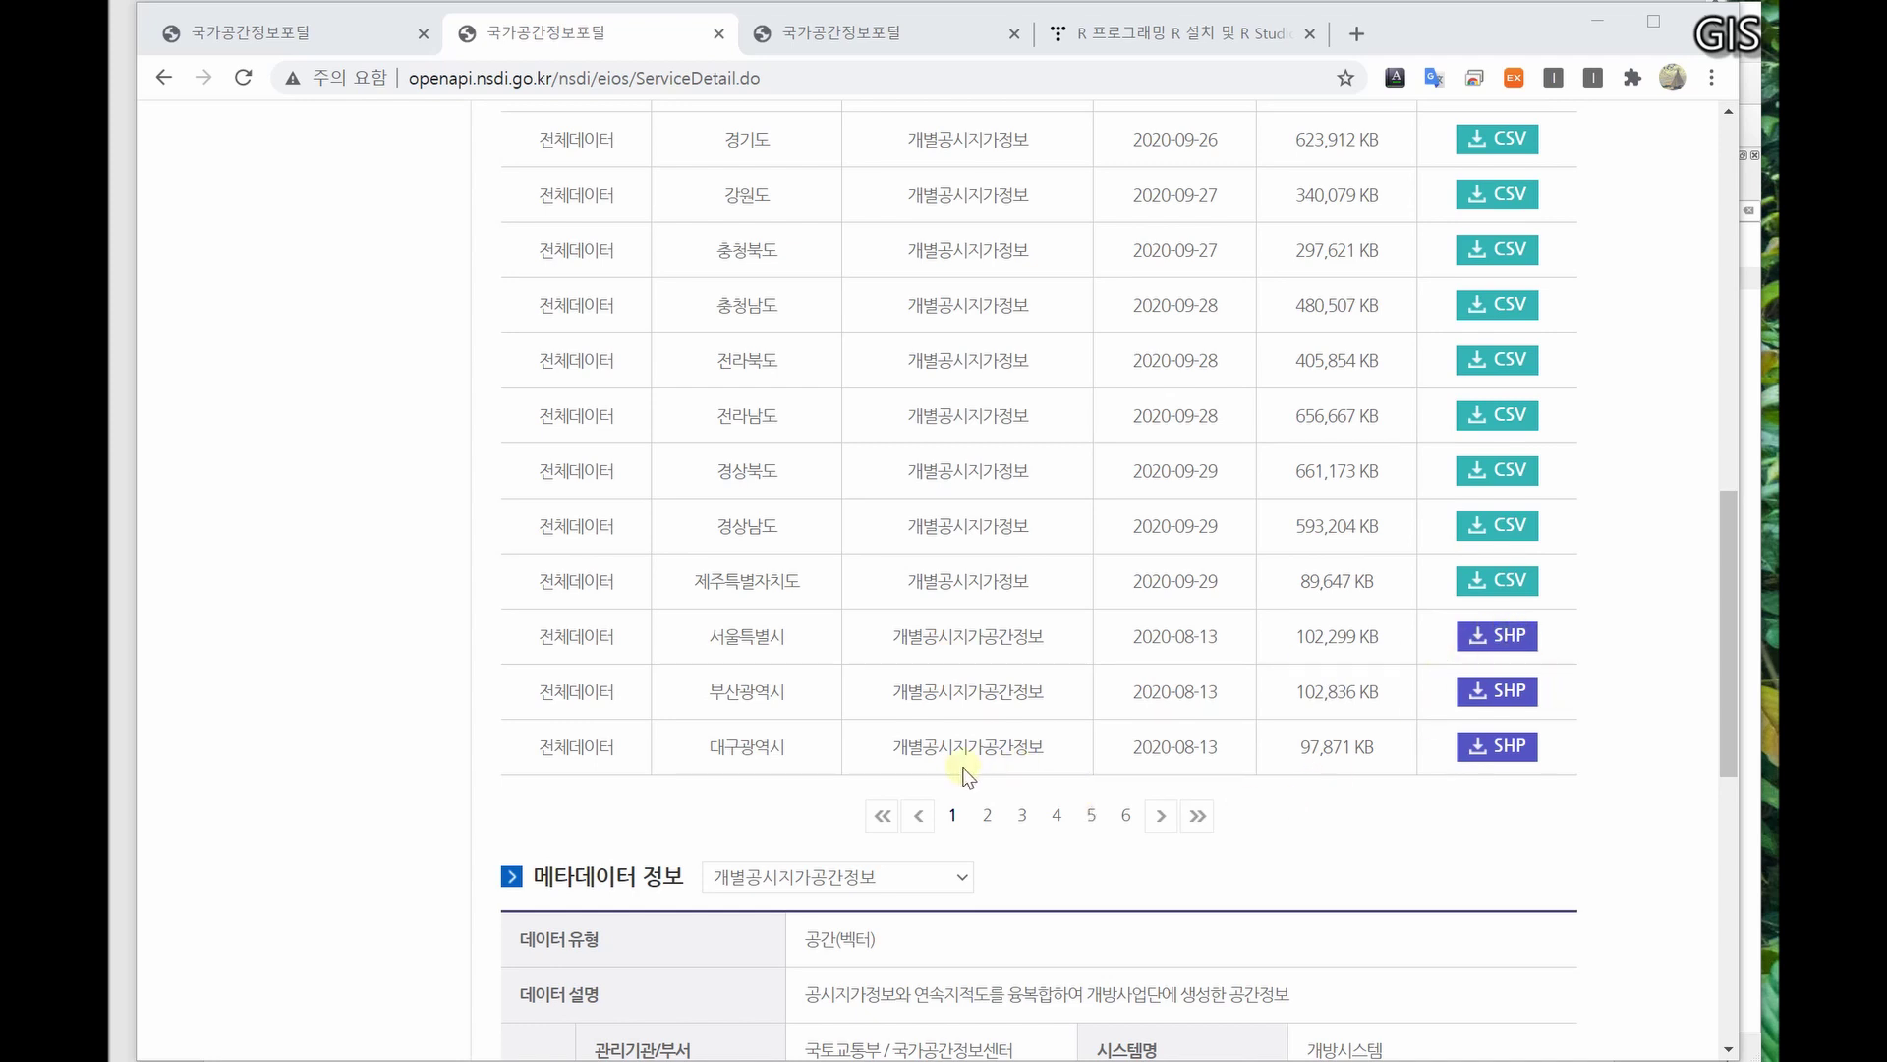
left_click(990, 820)
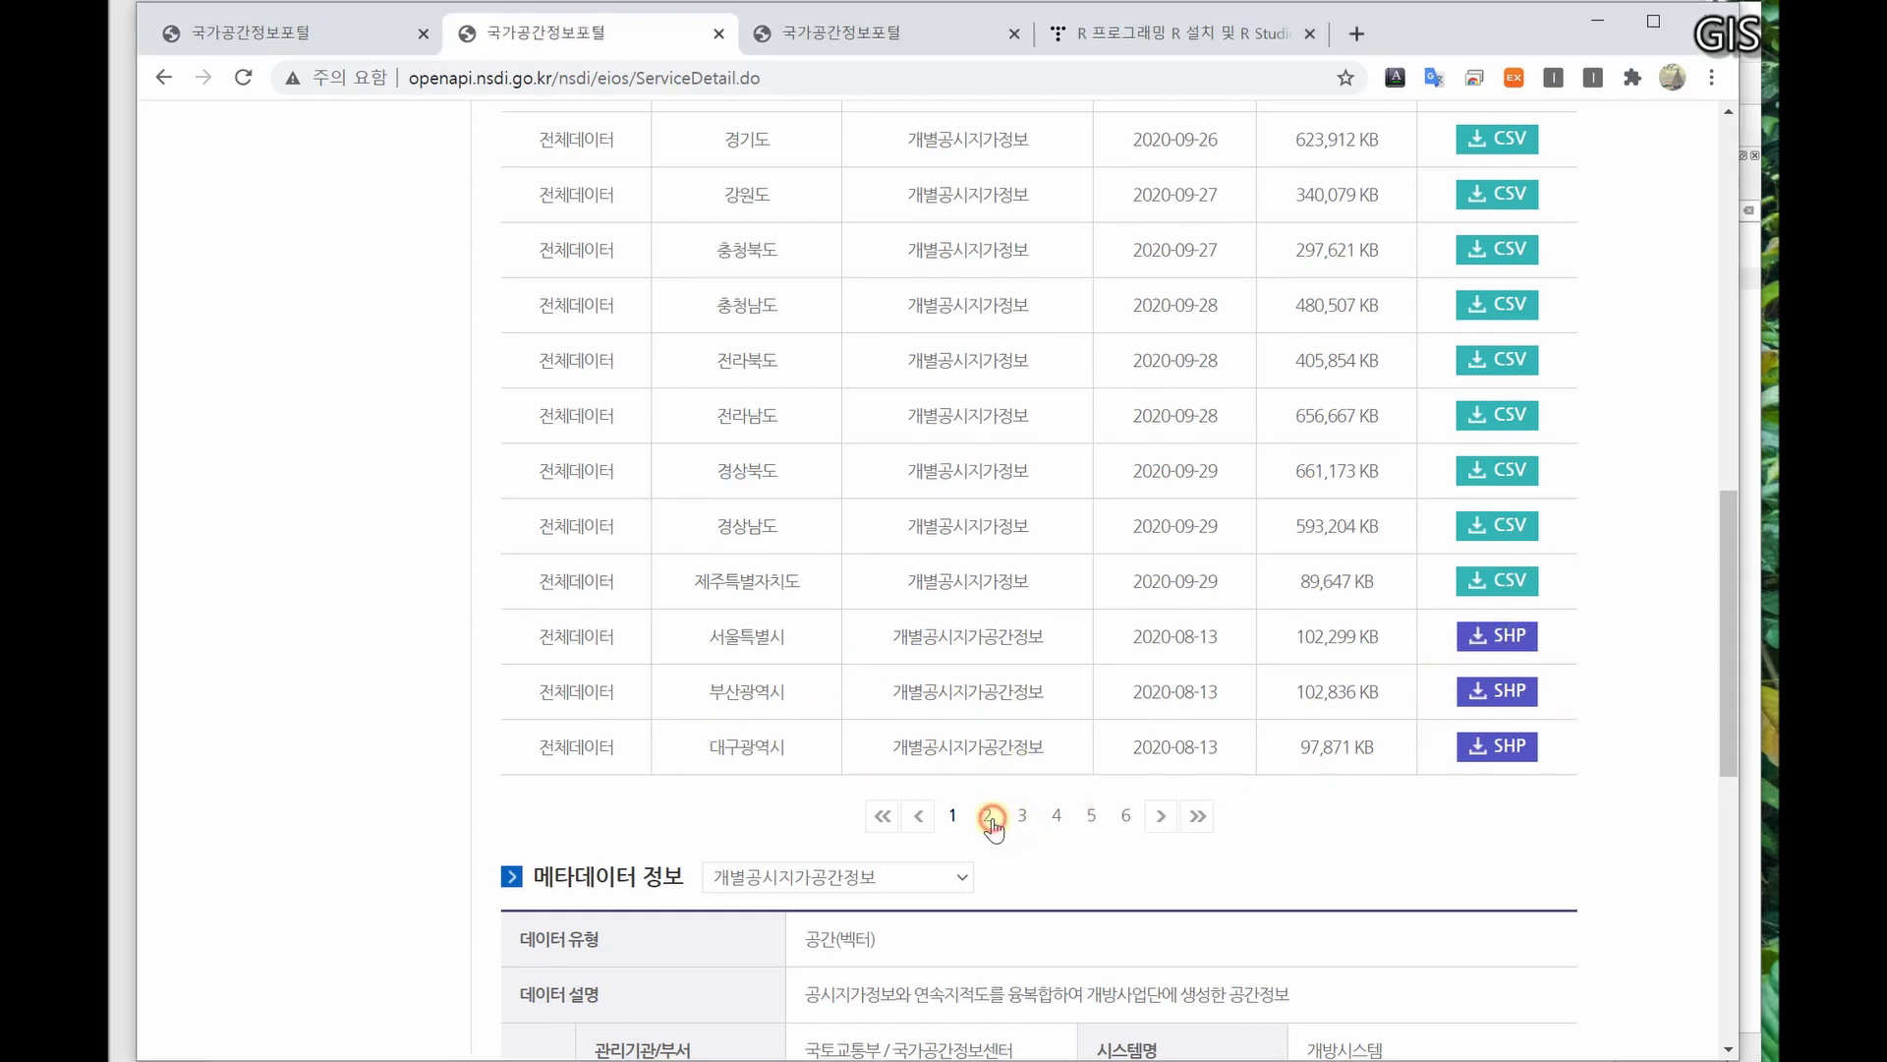
scroll(962, 594, "down", 3)
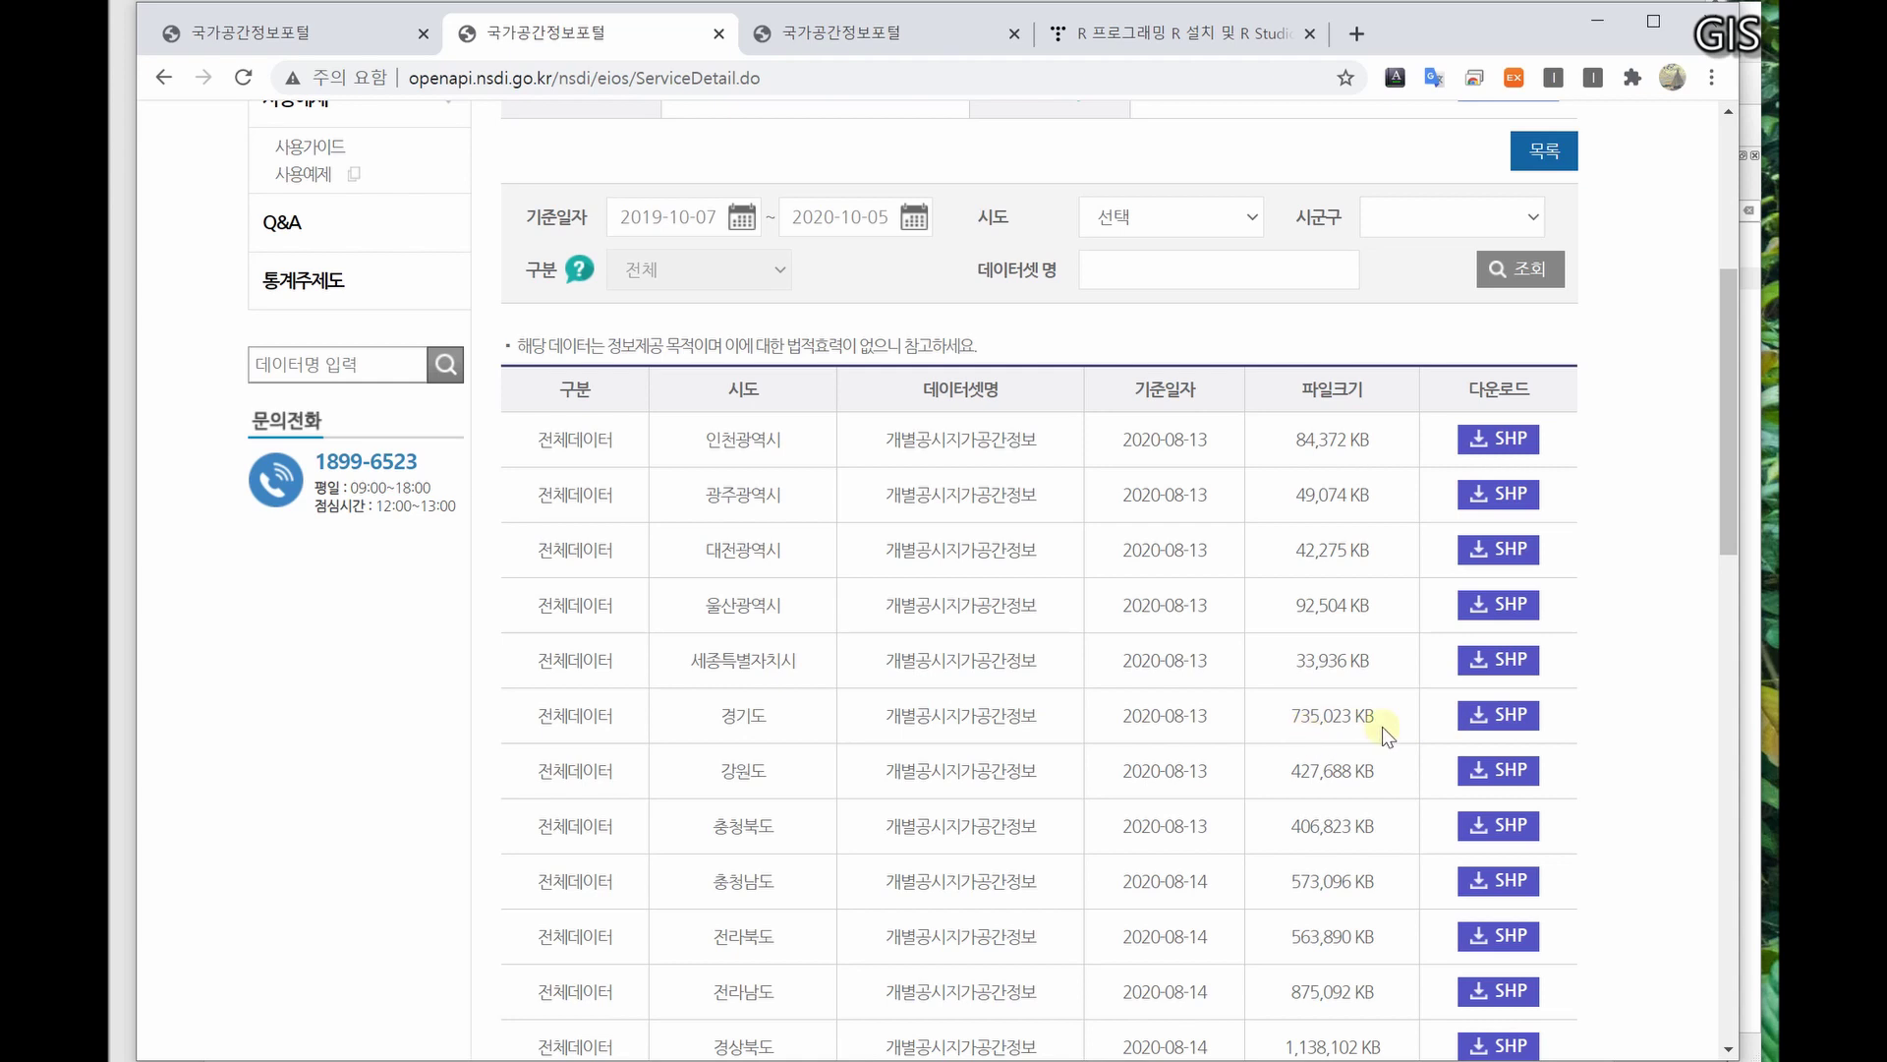
left_click(1514, 716)
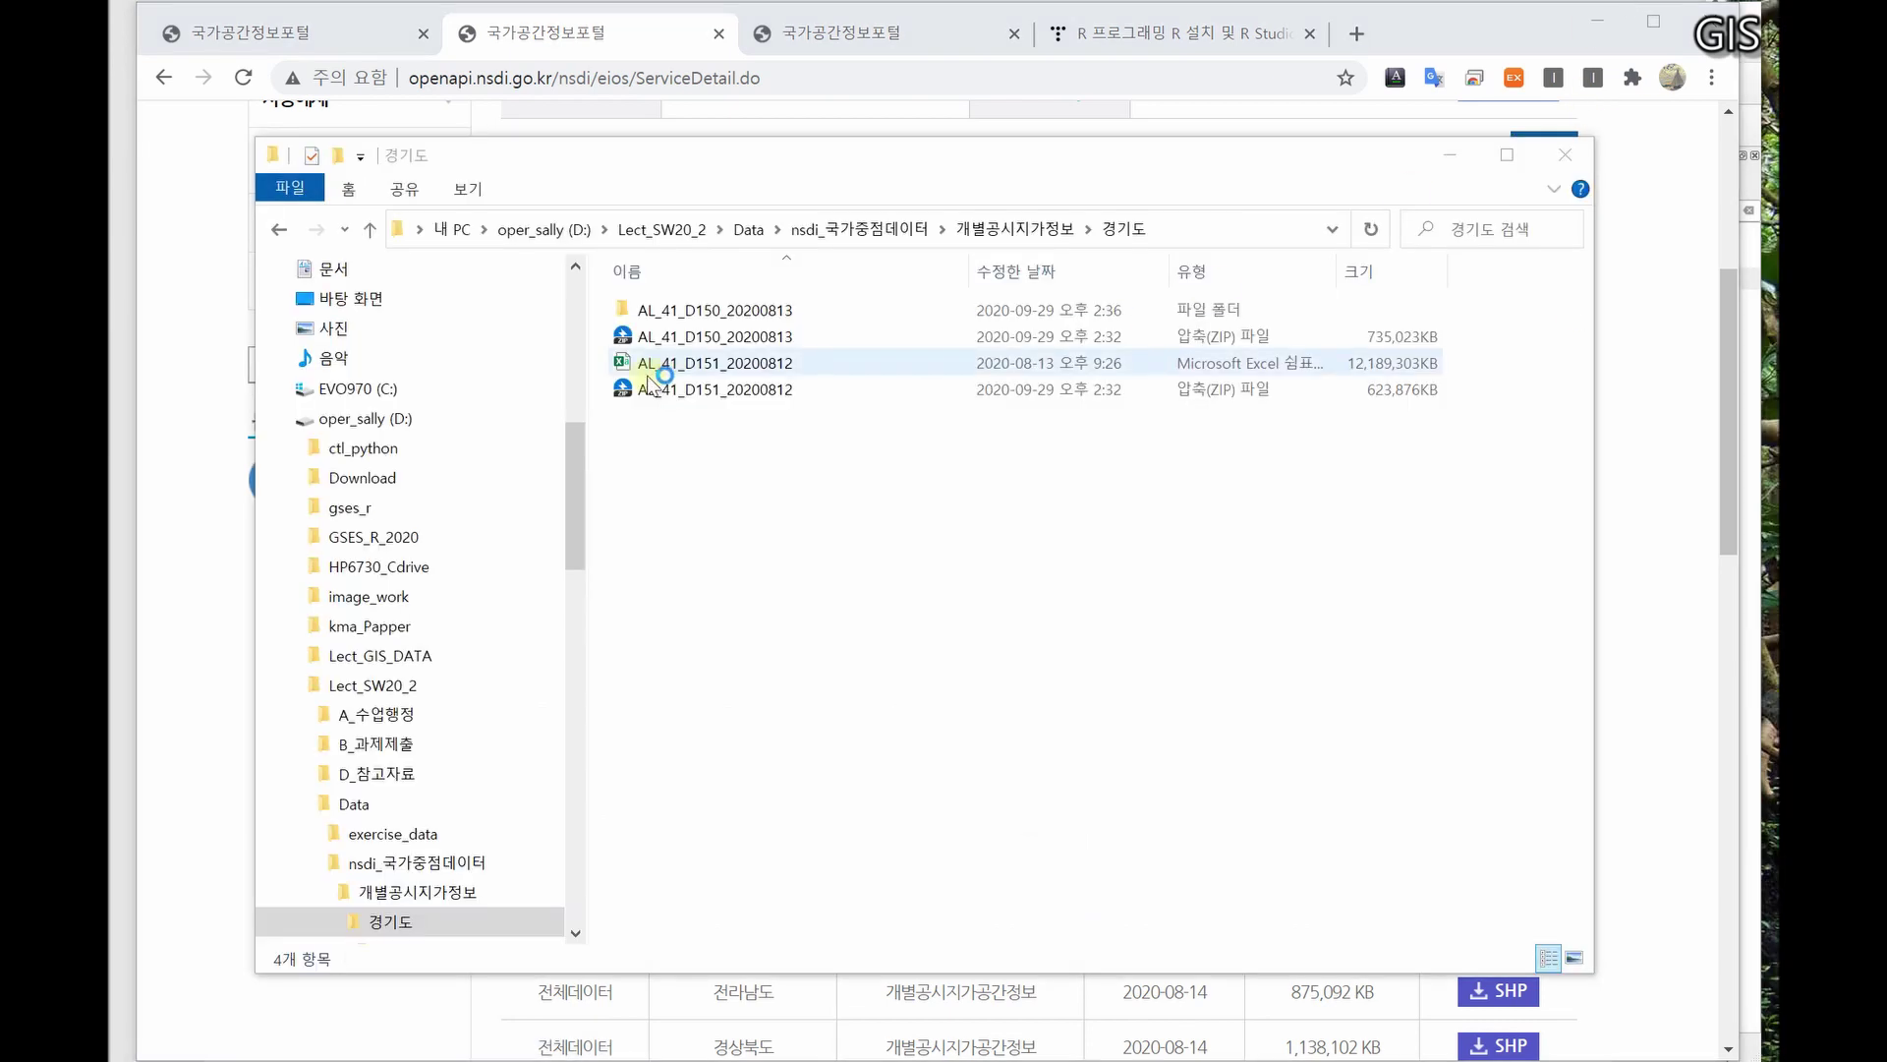
- In File Explorer, preview the contents of the AL_41_D150_20200813 ZIP archive in the 경기도 folder
left_click(677, 339)
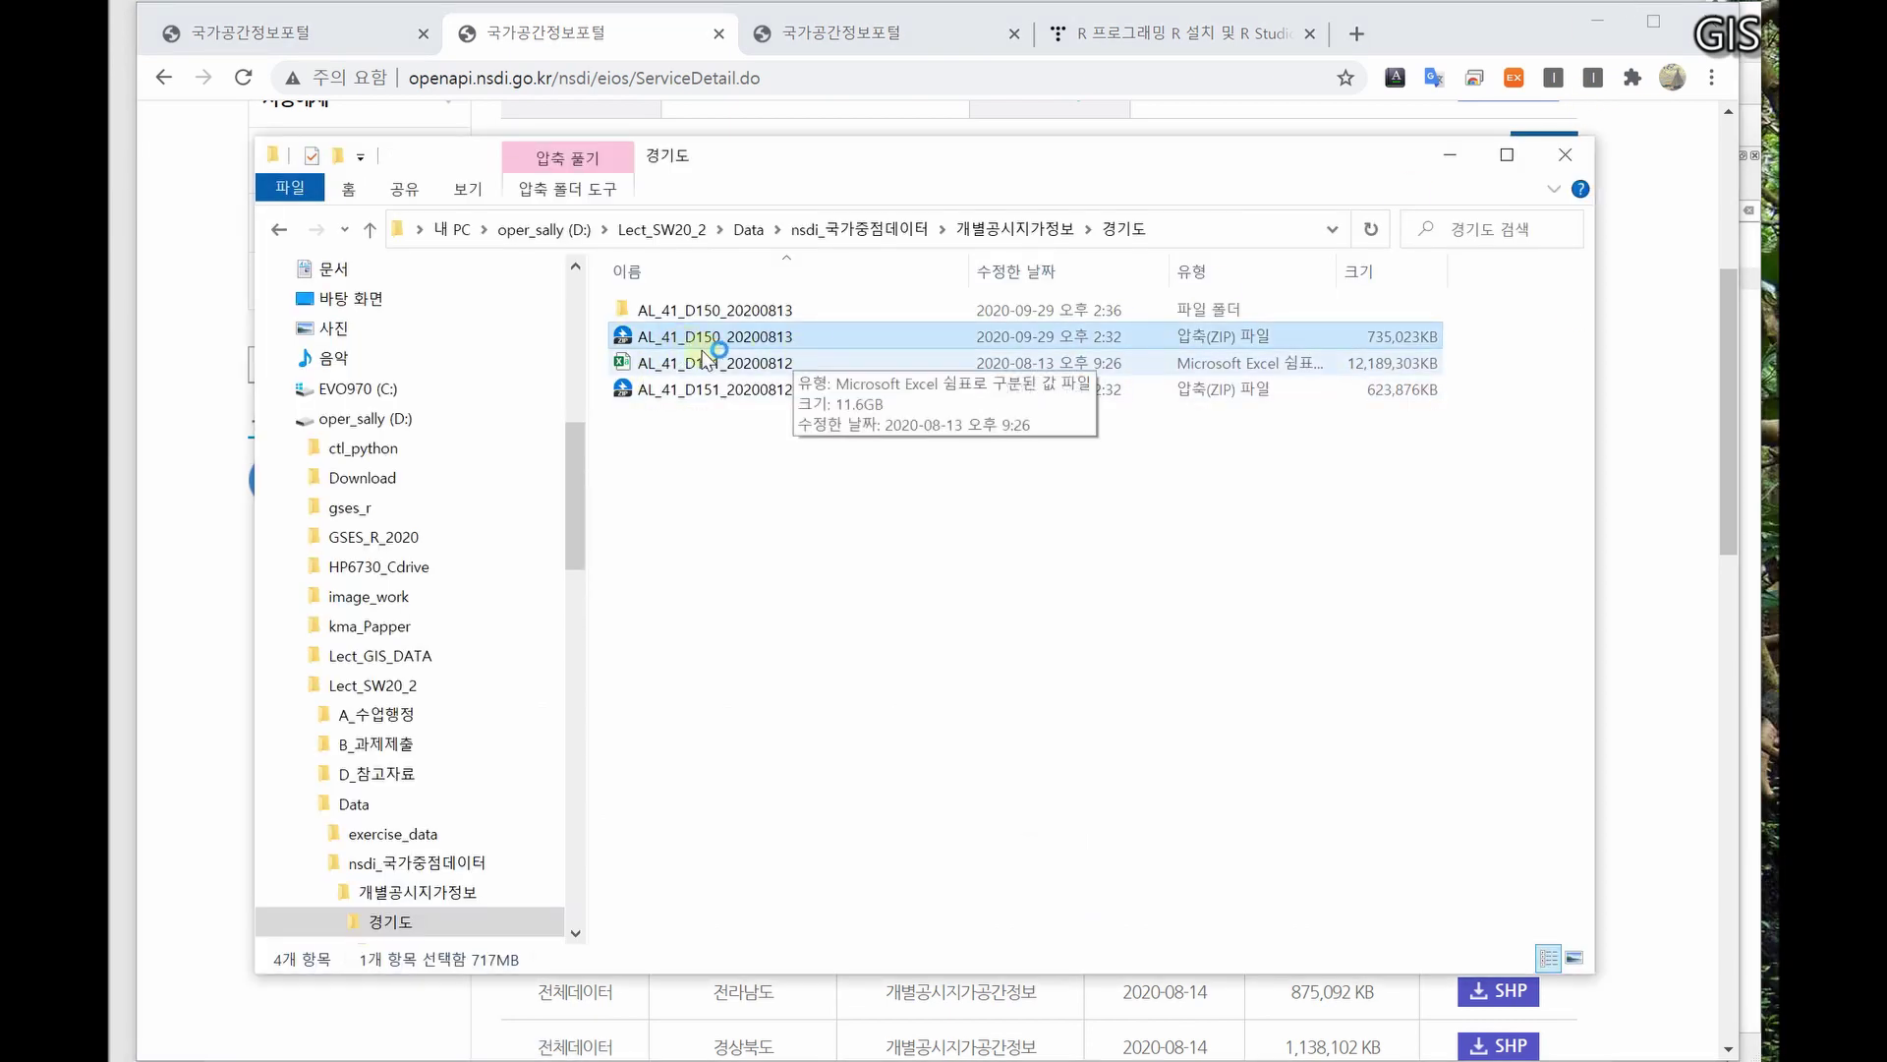
right_click(776, 342)
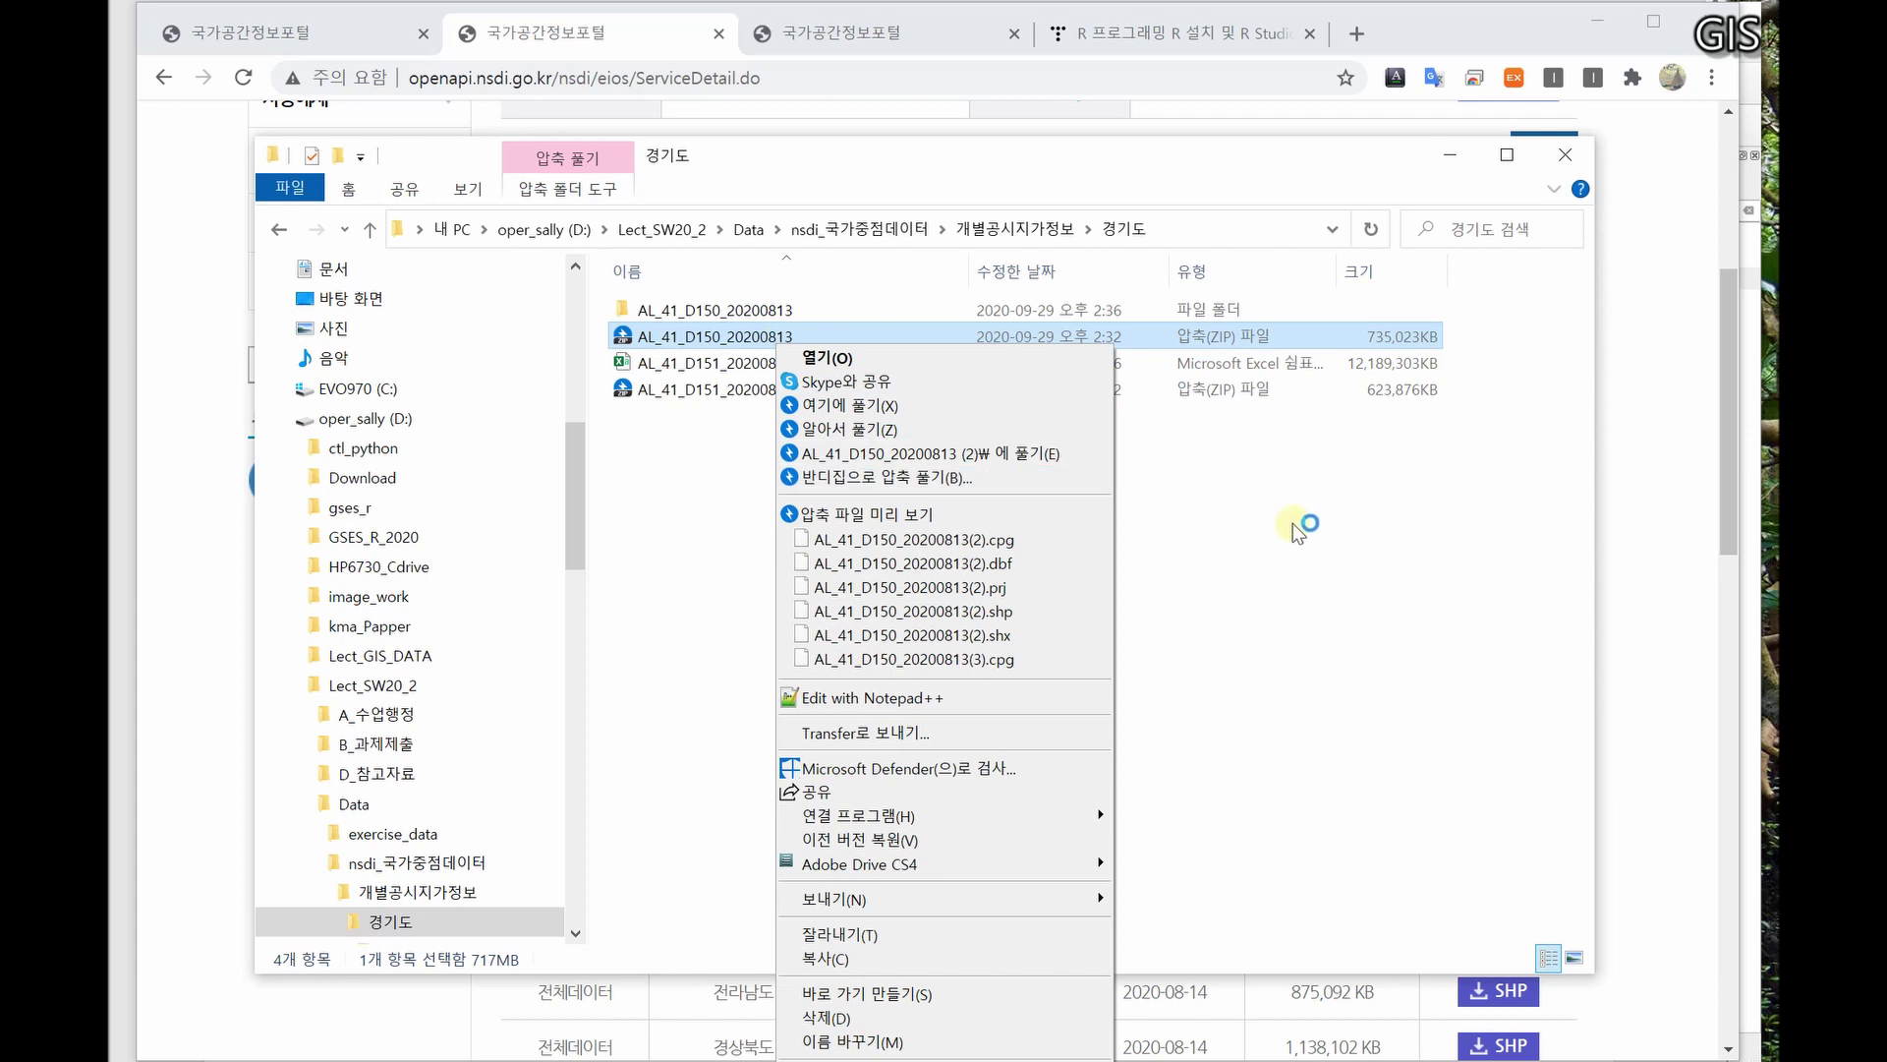
left_click(1305, 413)
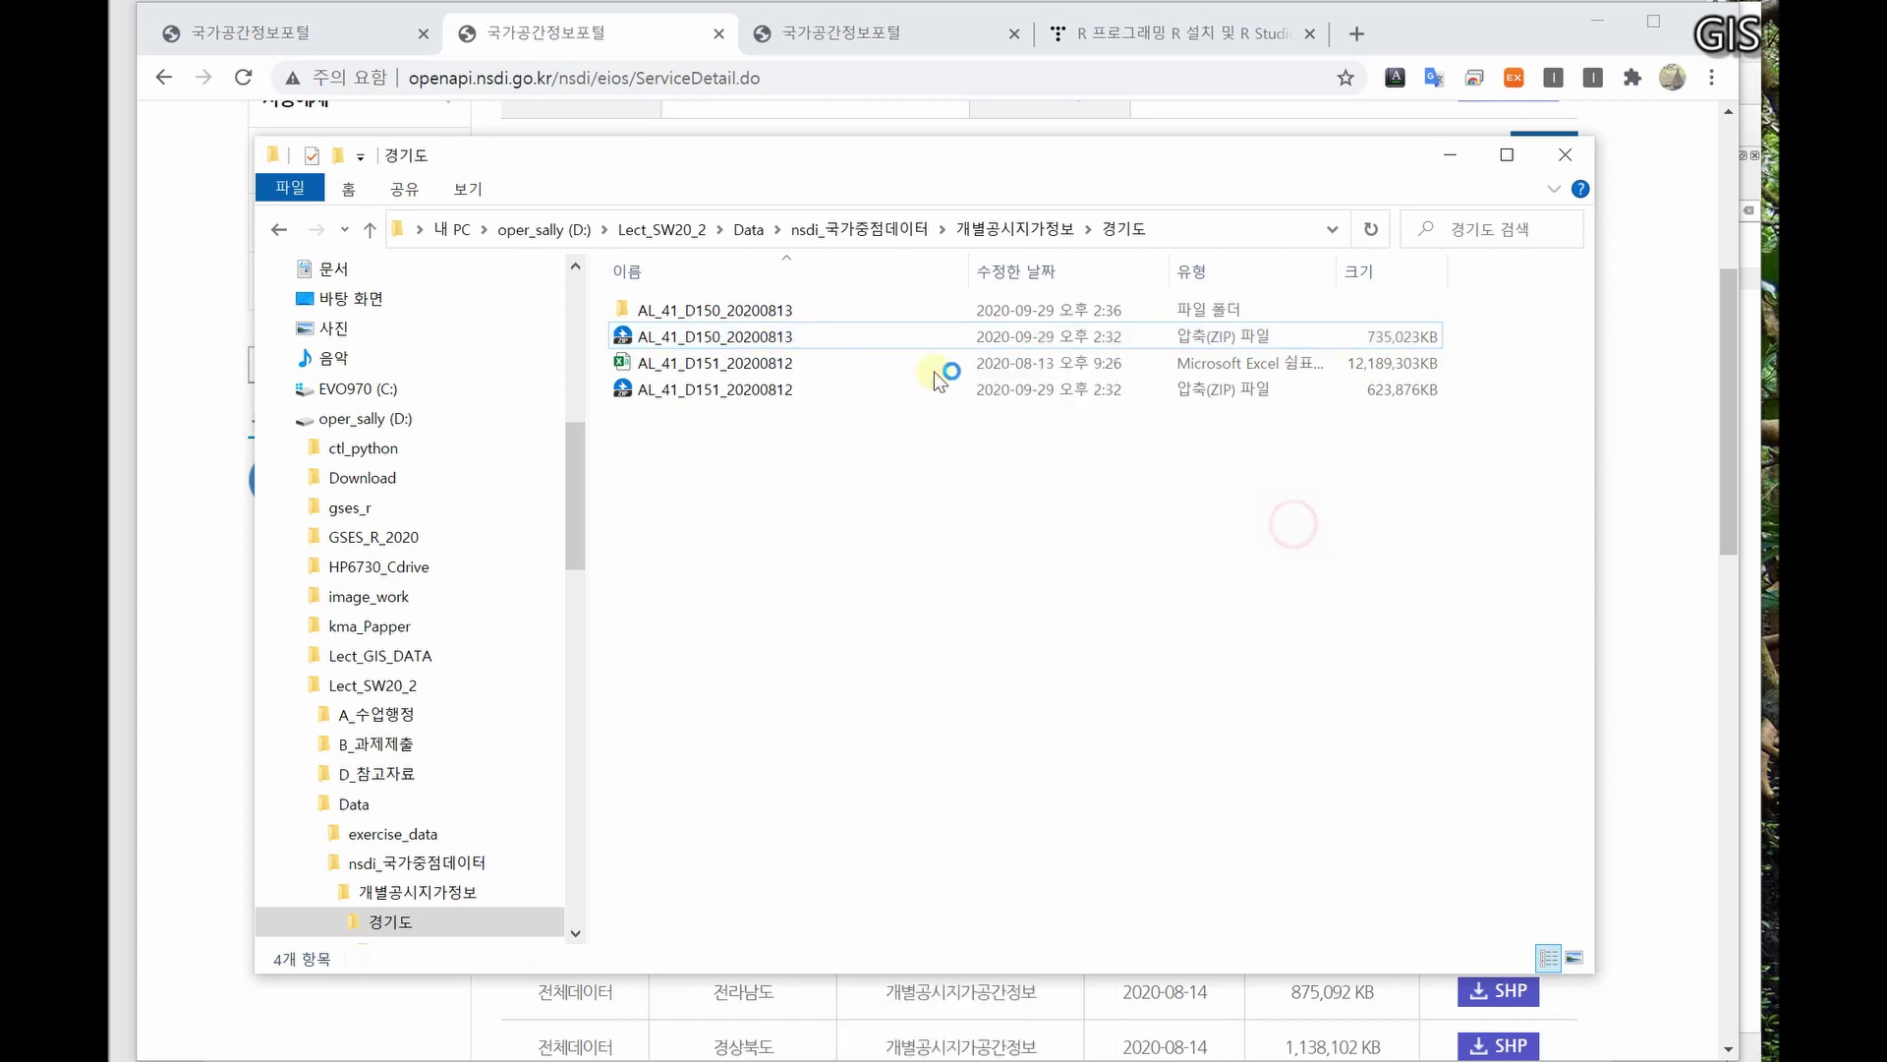
- Open the extracted AL_41_D150_20200813 folder, check the total size of its files and examine the numbered shapefile sets
double_click(769, 313)
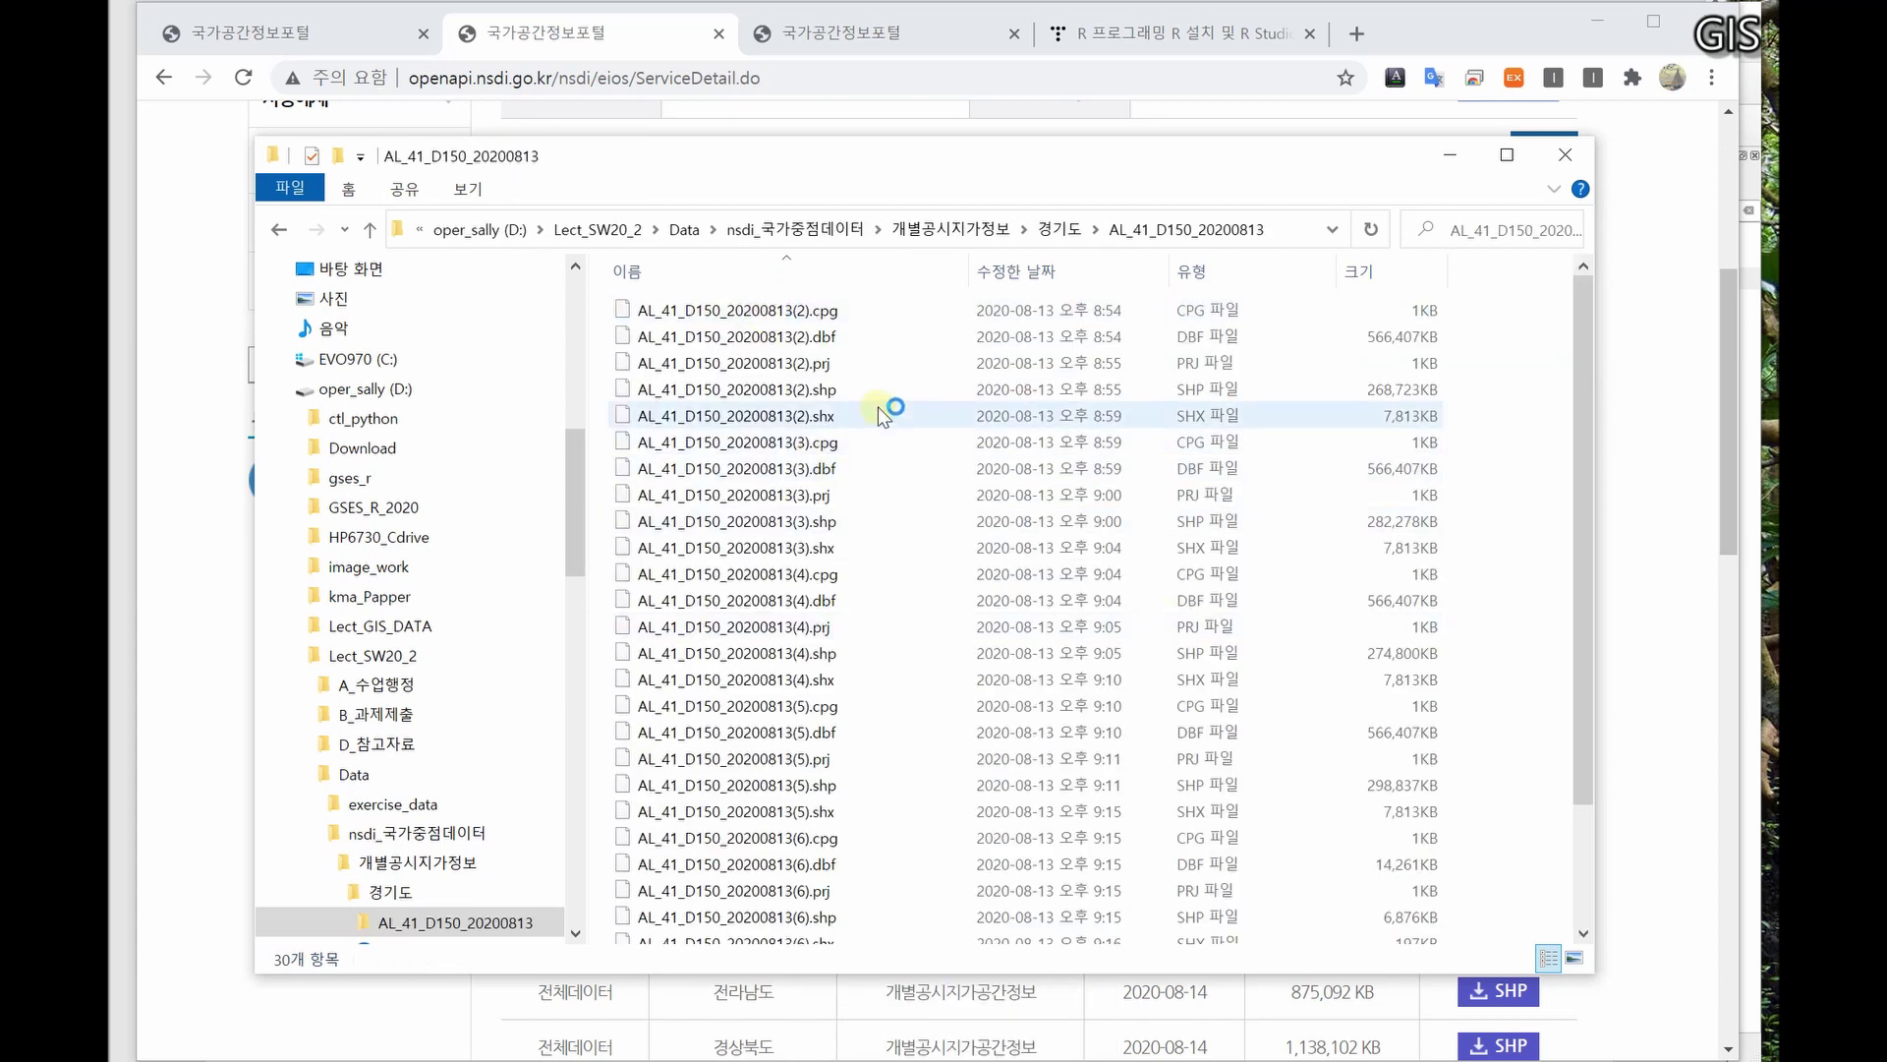
scroll(904, 728, "down", 2)
left_click_drag(1509, 939, 1022, 311)
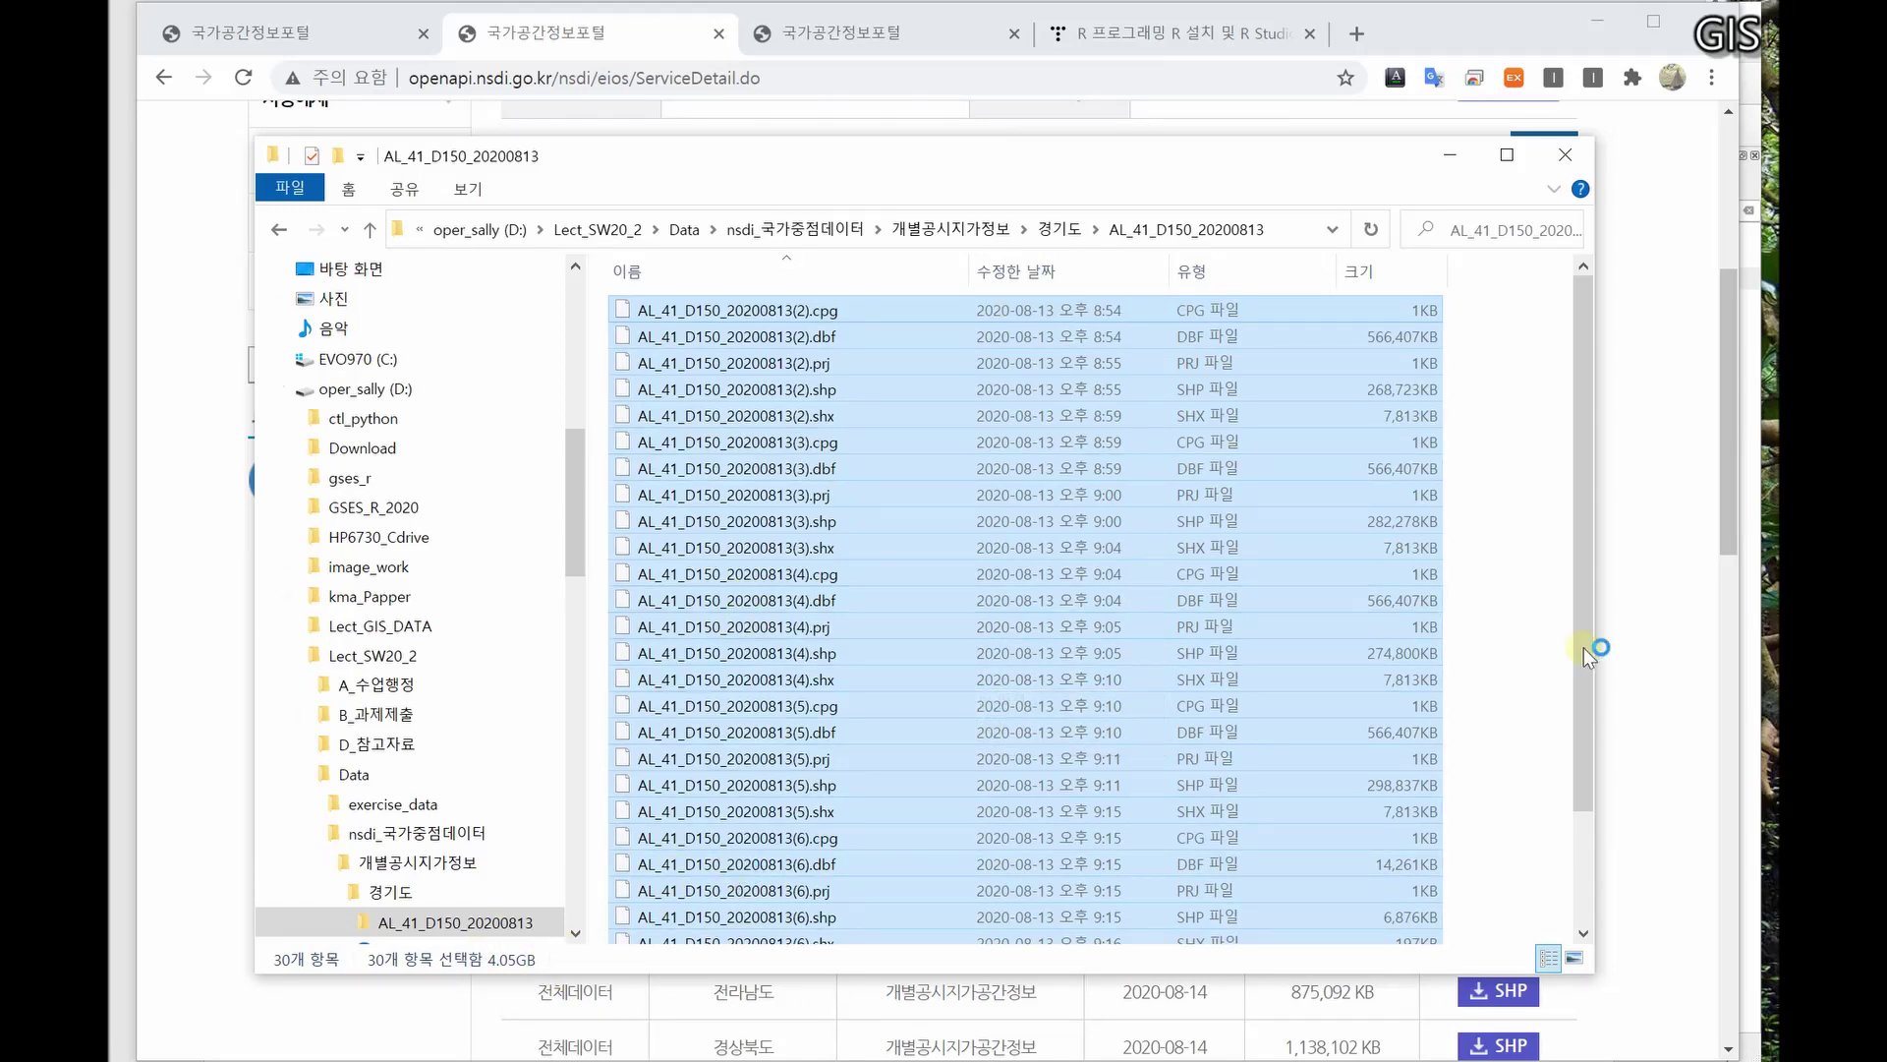
left_click(1500, 668)
scroll(1499, 669, "down", 2)
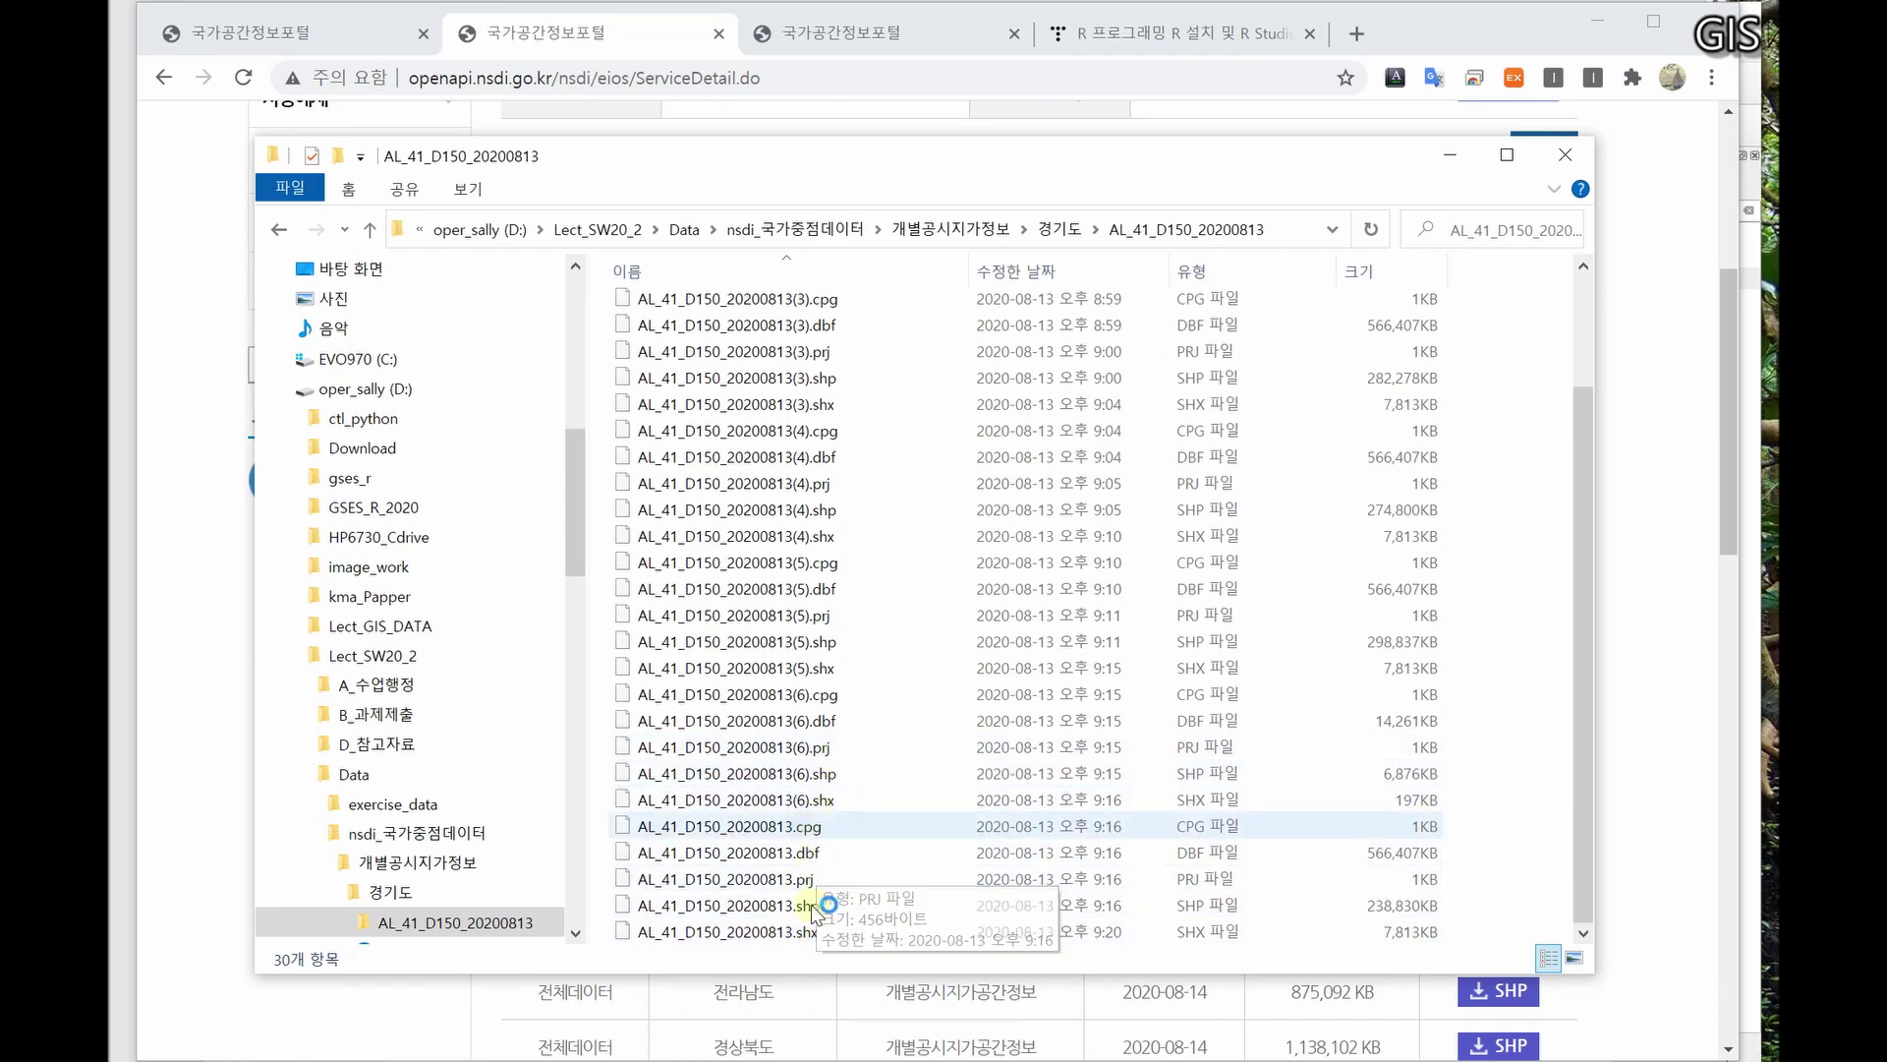
scroll(834, 498, "up", 2)
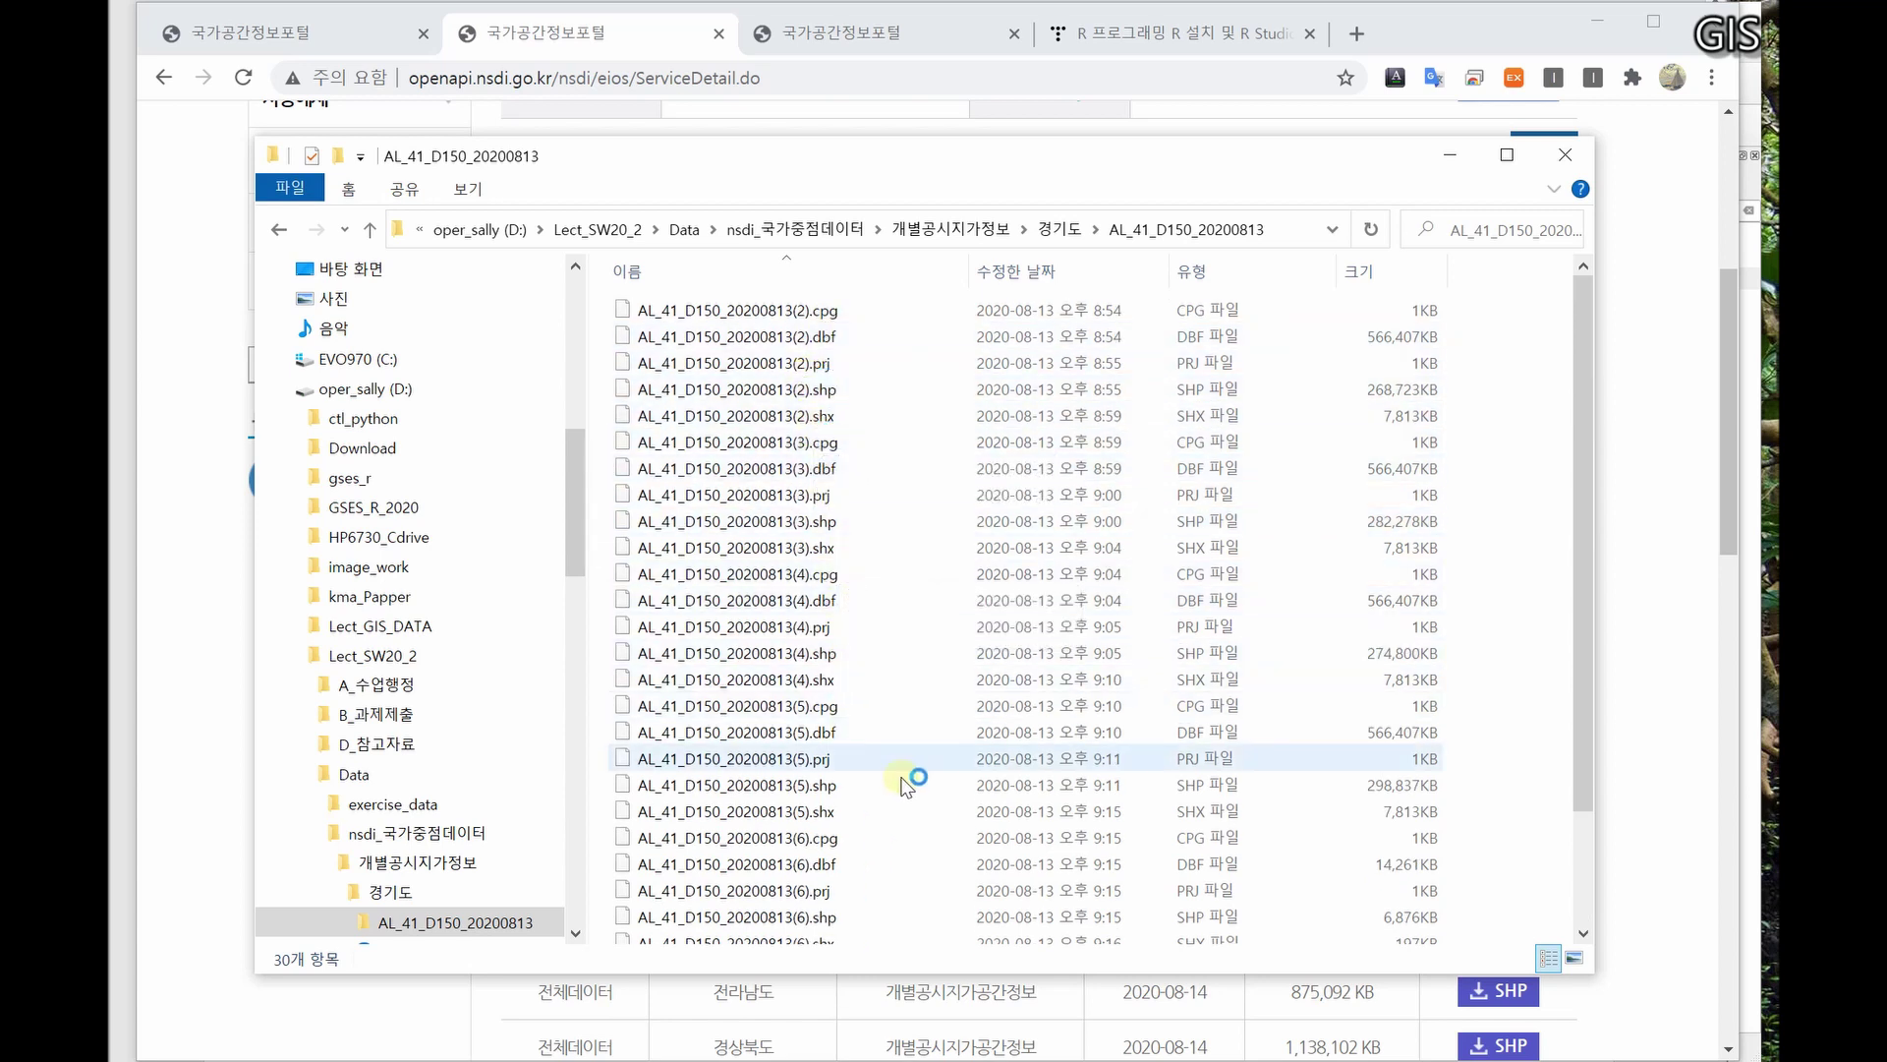
scroll(857, 830, "down", 2)
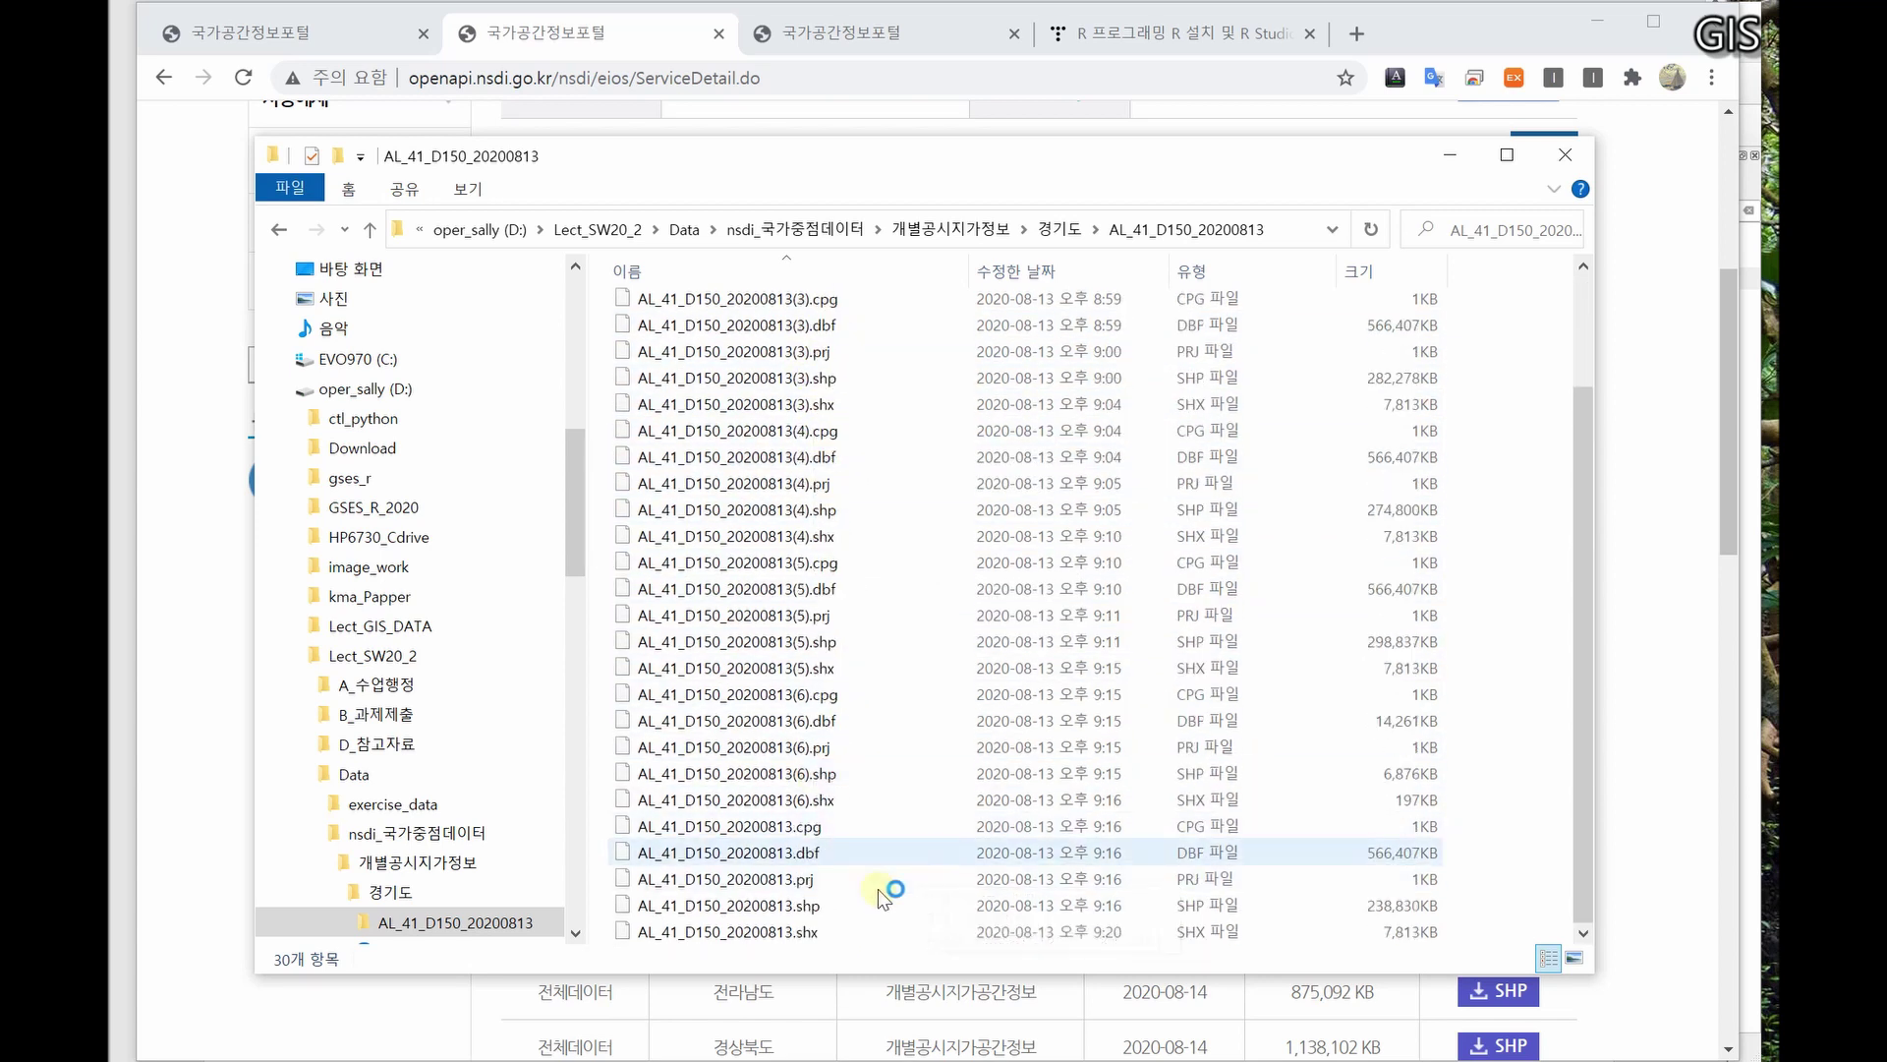
- Go back to the 경기도 folder to review its files, and return to the dataset's download page
left_click(394, 893)
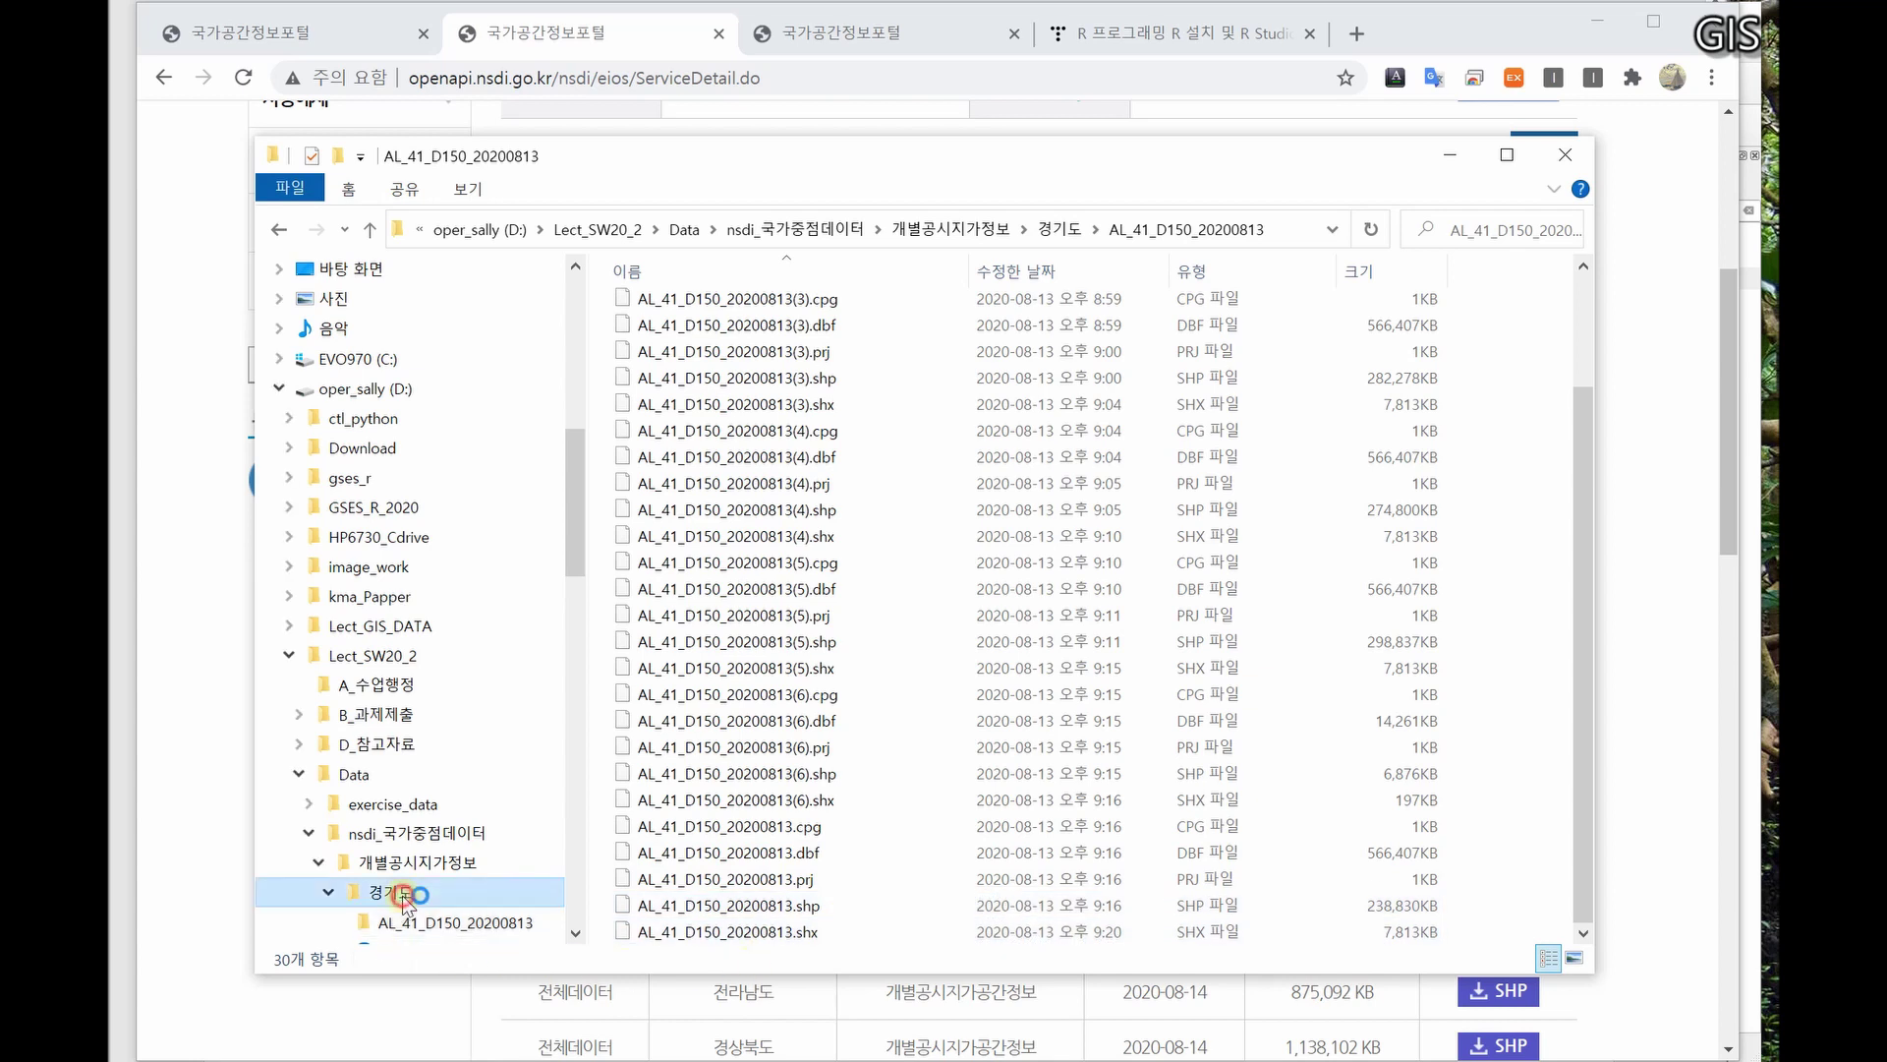
left_click(918, 666)
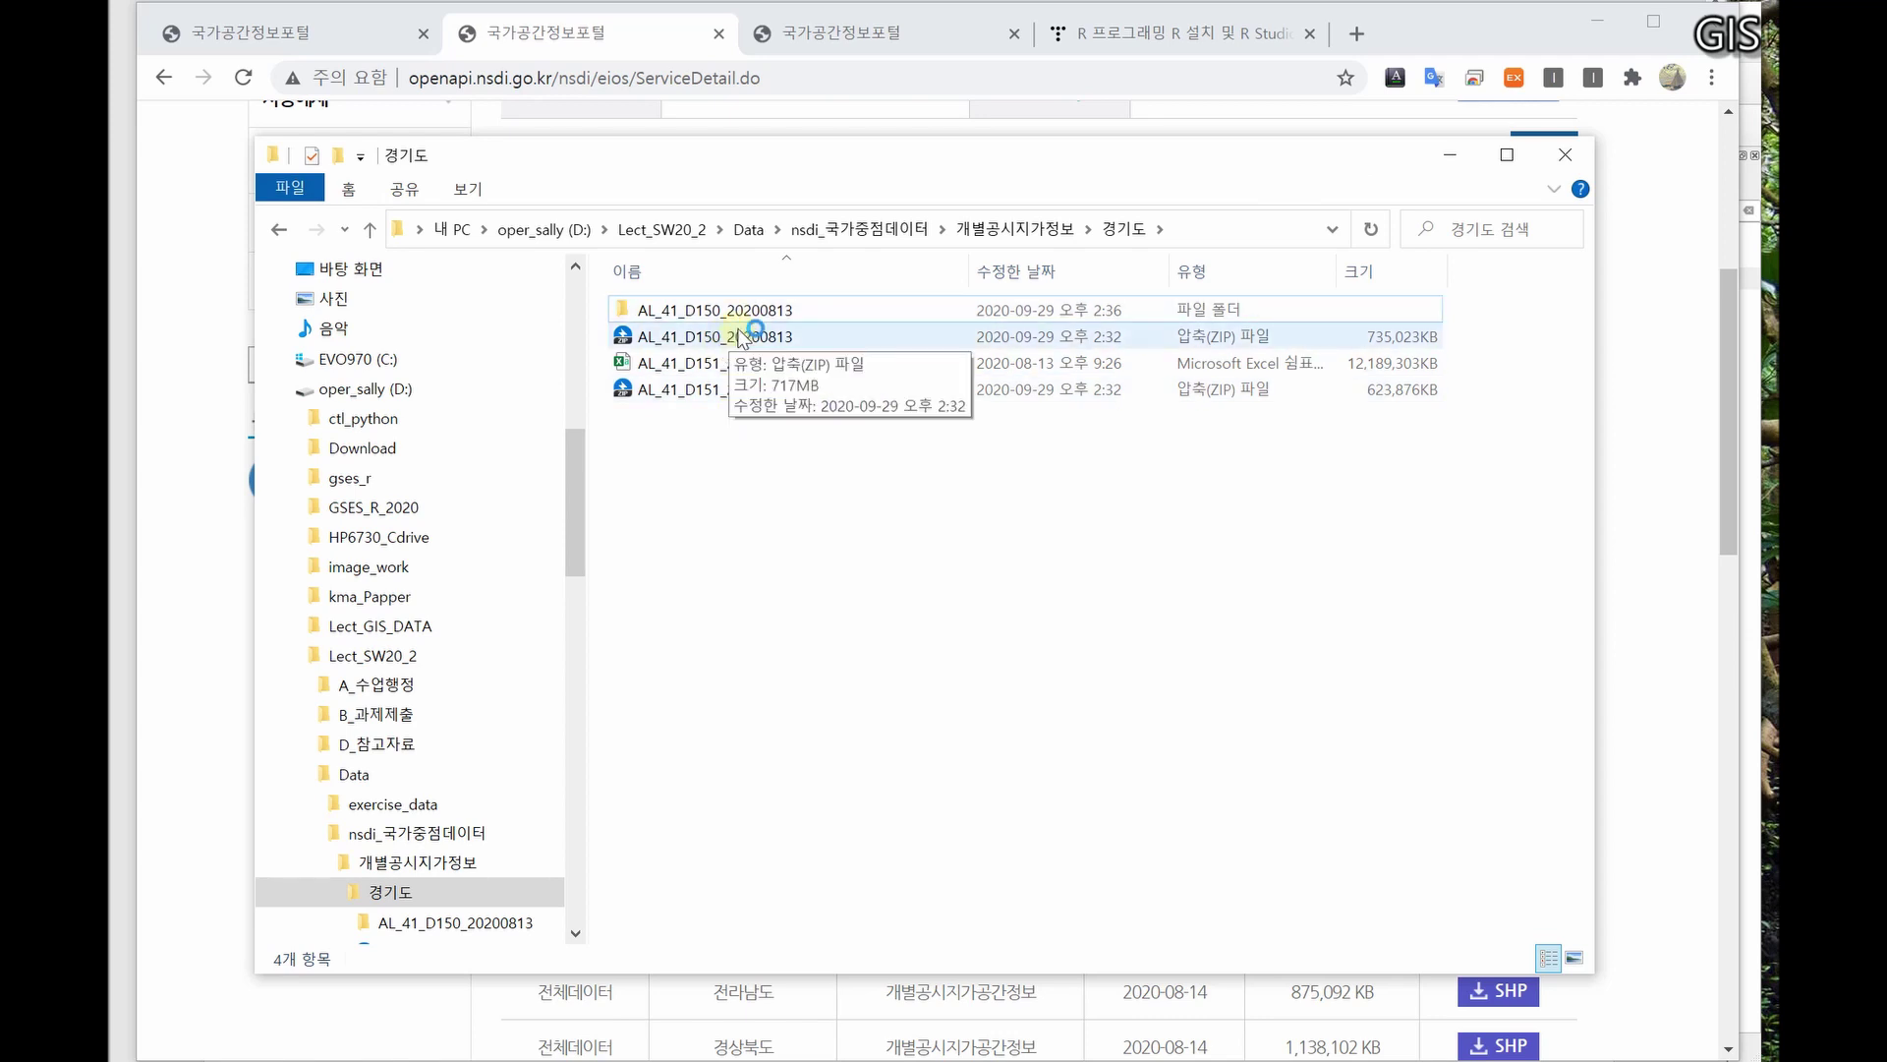
left_click_drag(1067, 159, 108, 193)
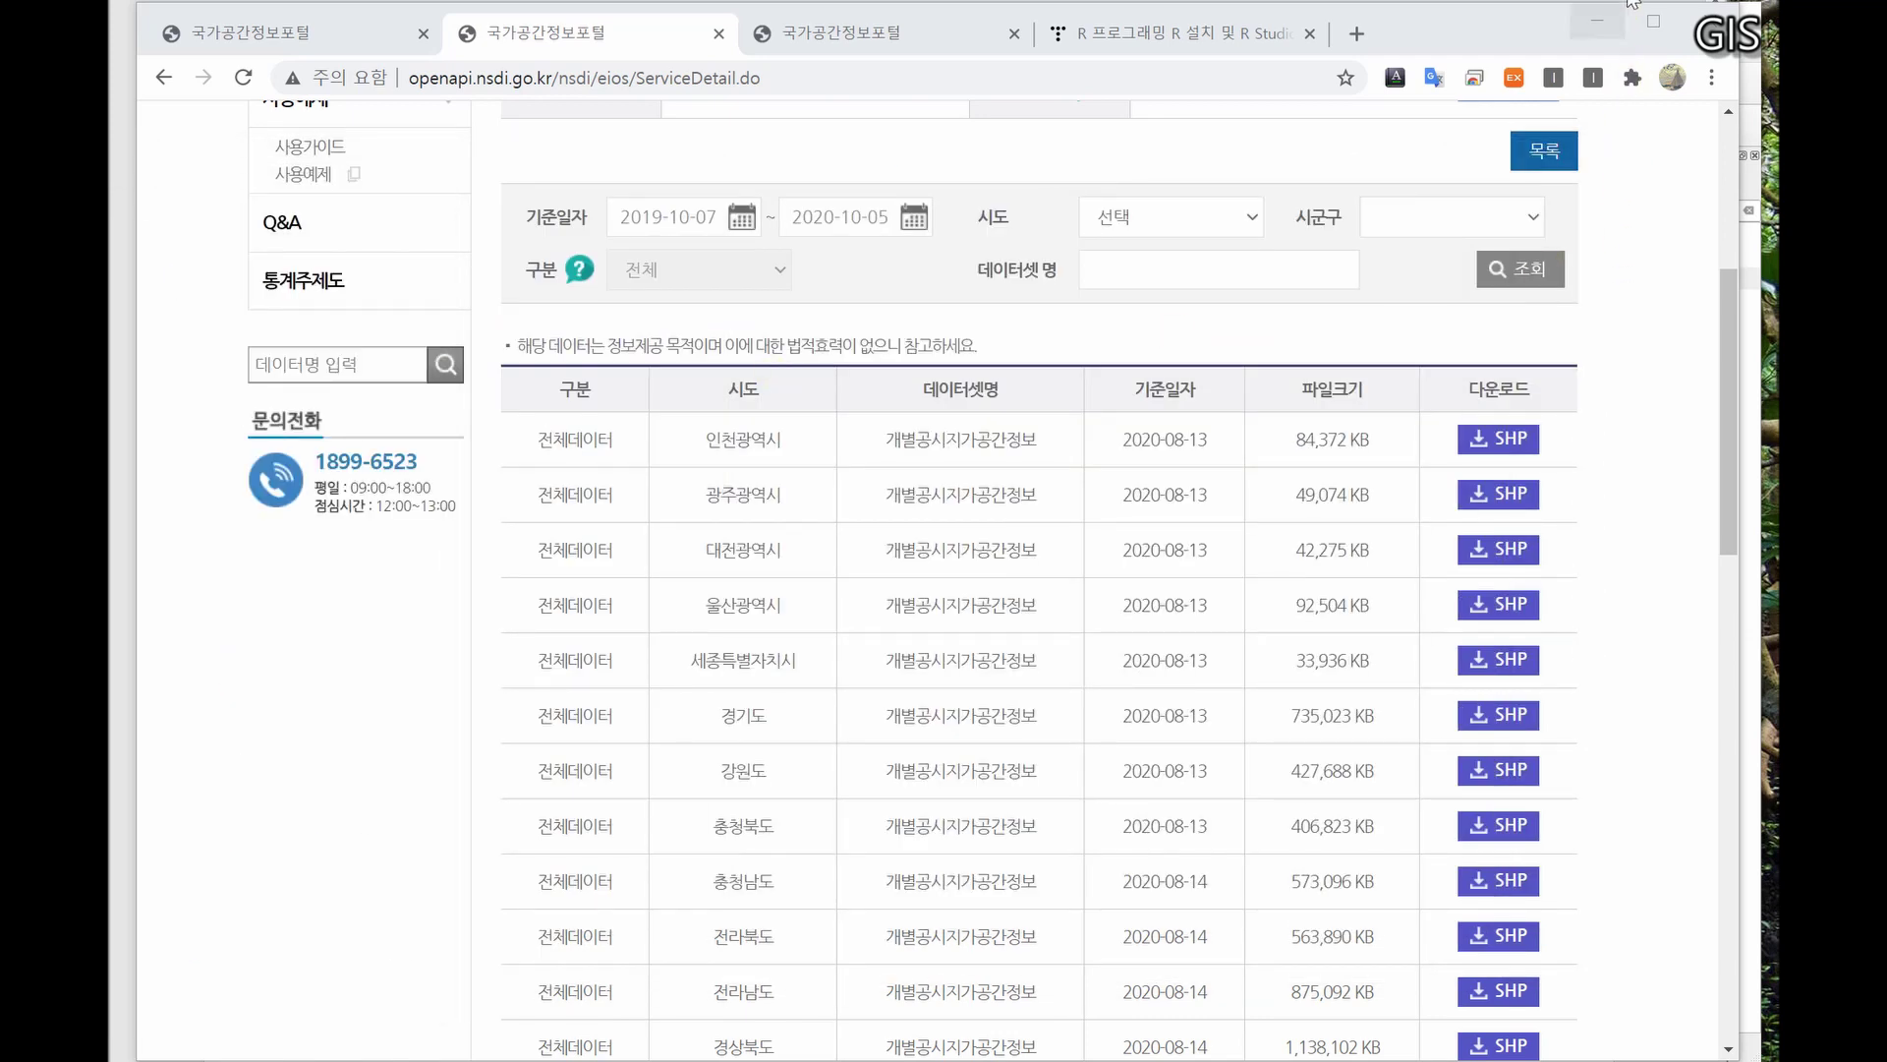
- Switch to QGIS and expand the Data folder down to nsdi_국가중점데이터, 개별공시지가정보, 경기도 and AL_41_D150_20200813 to list its shapefiles
left_click(1602, 18)
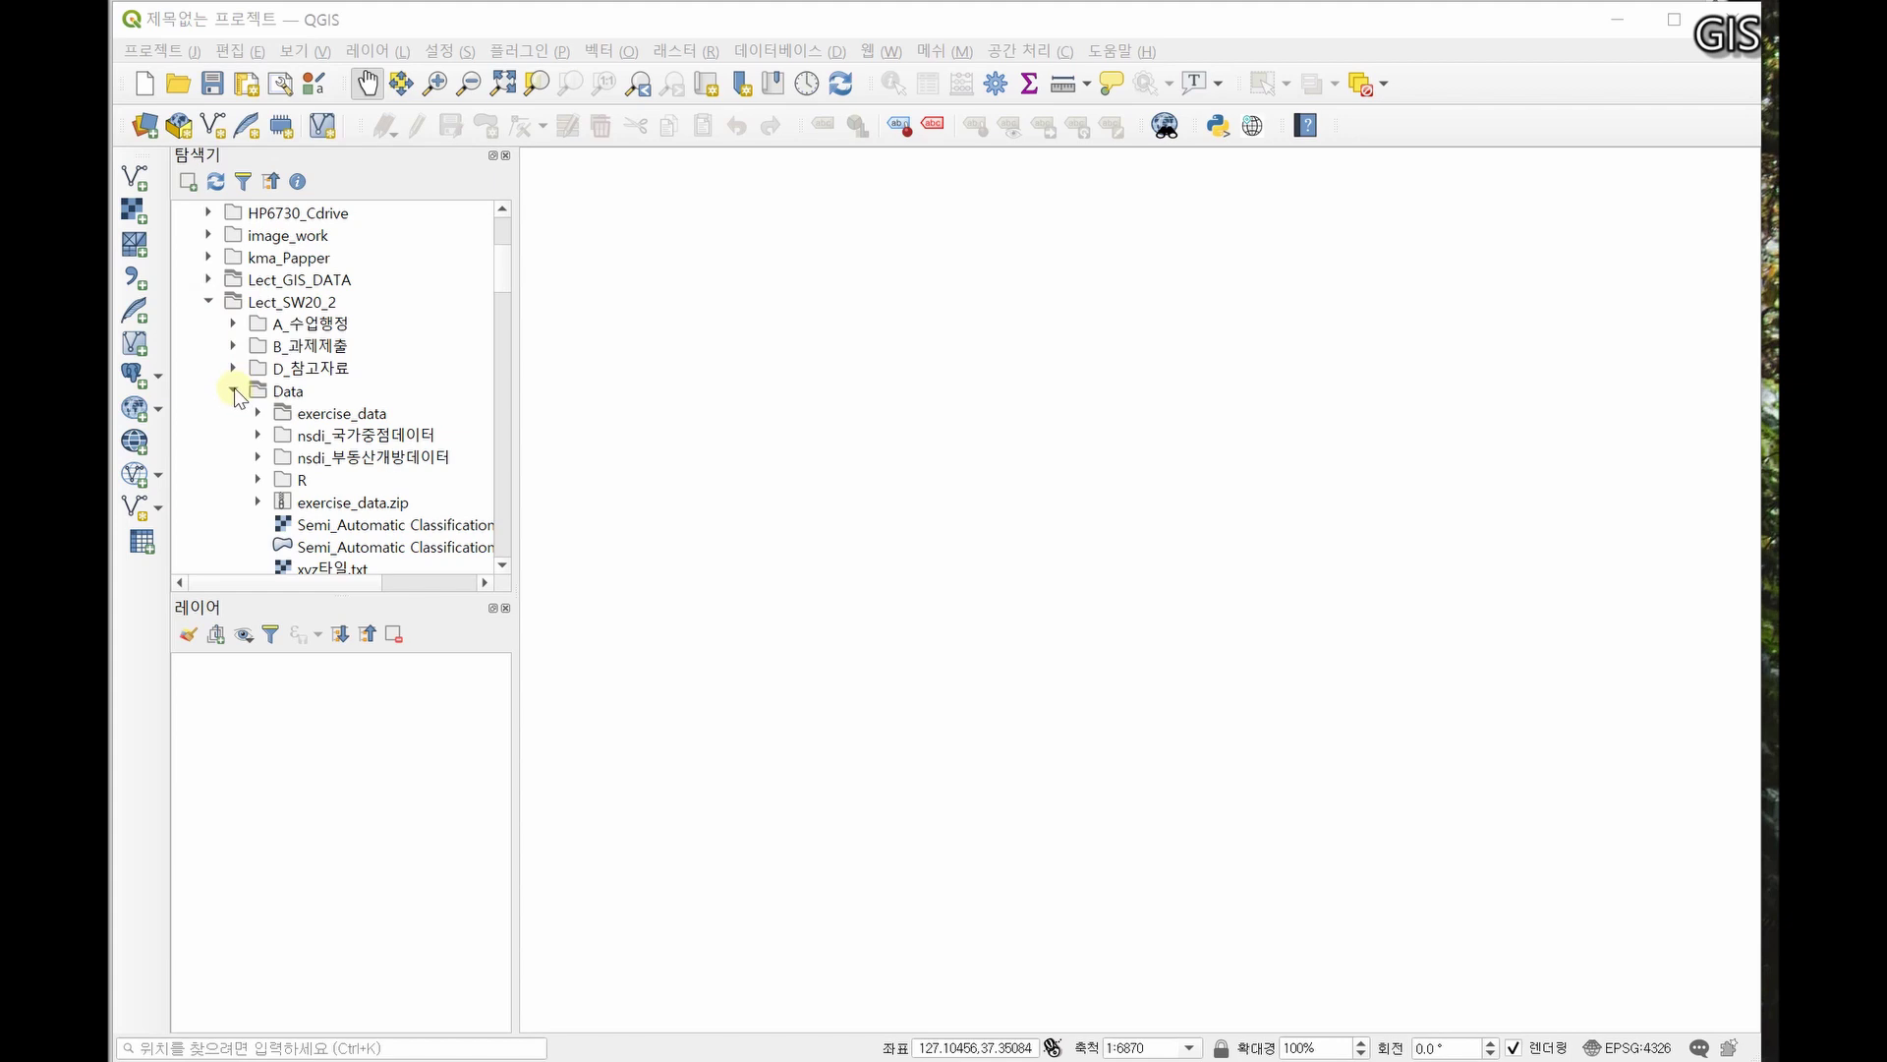
left_click(258, 435)
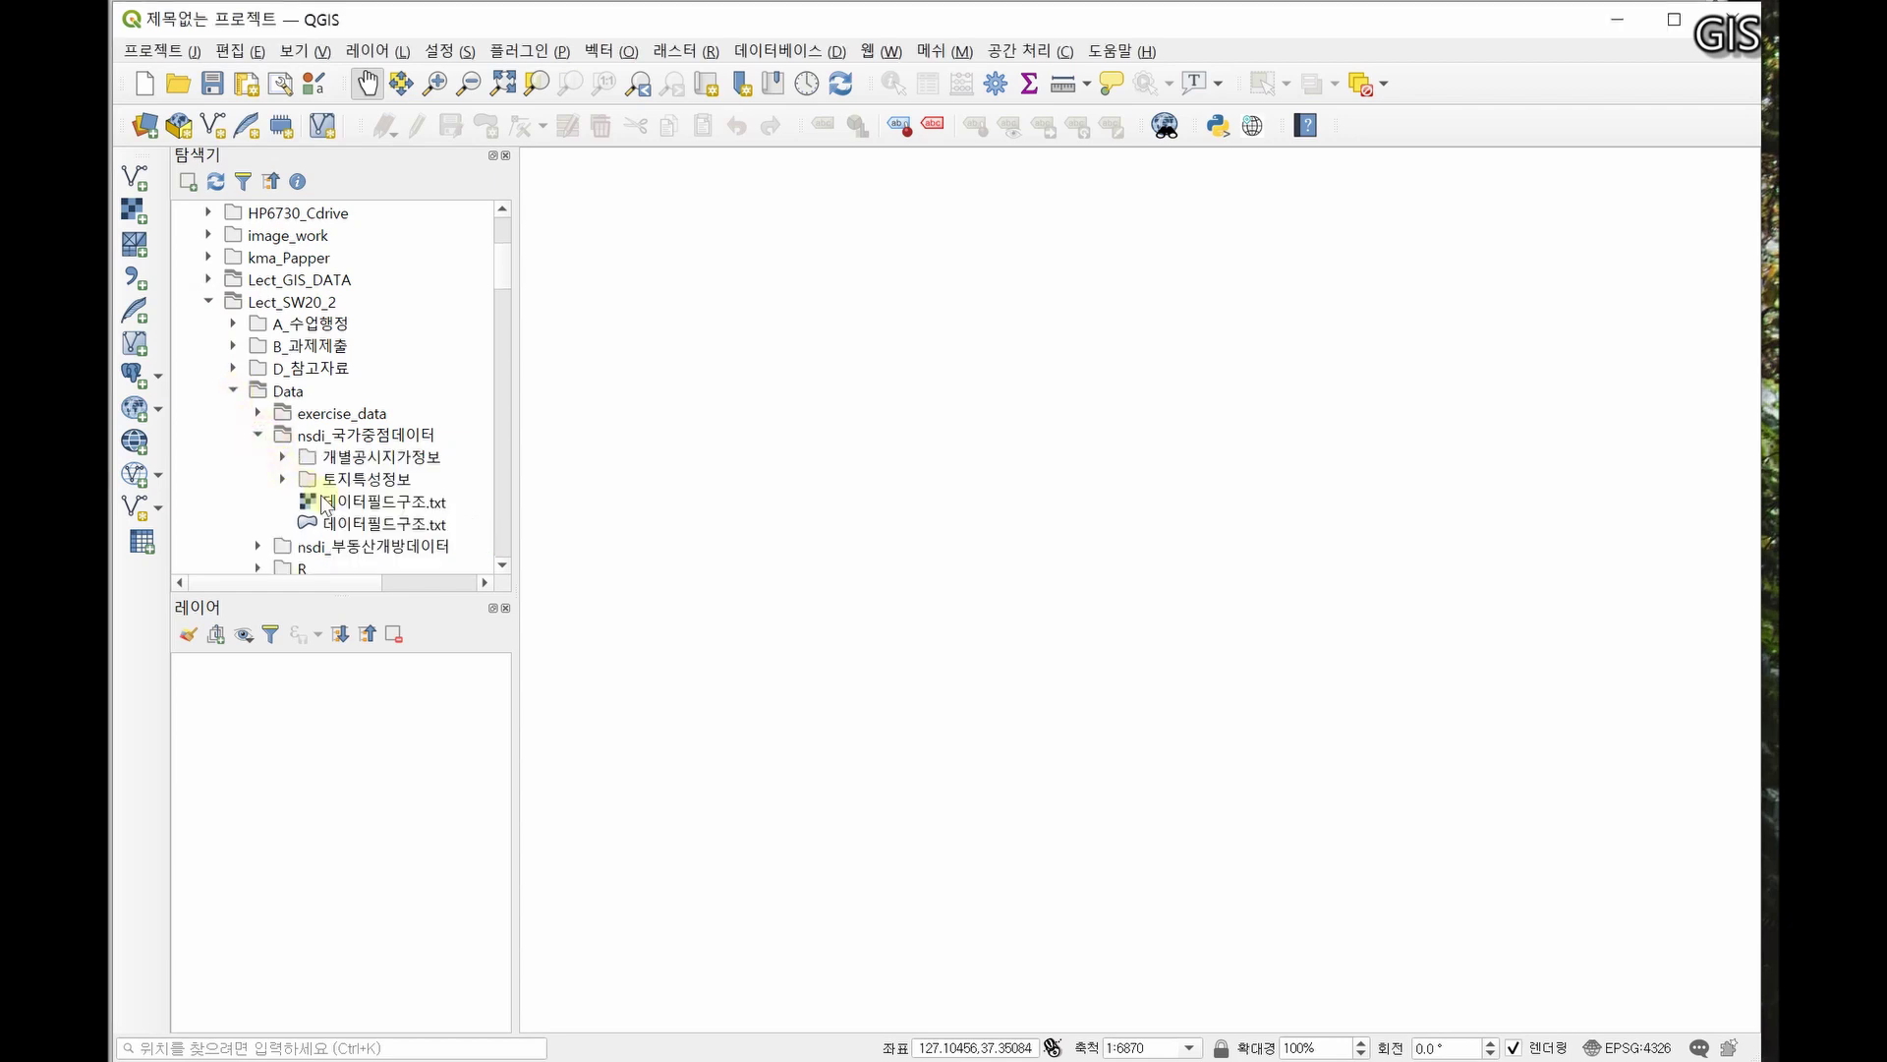
left_click(283, 457)
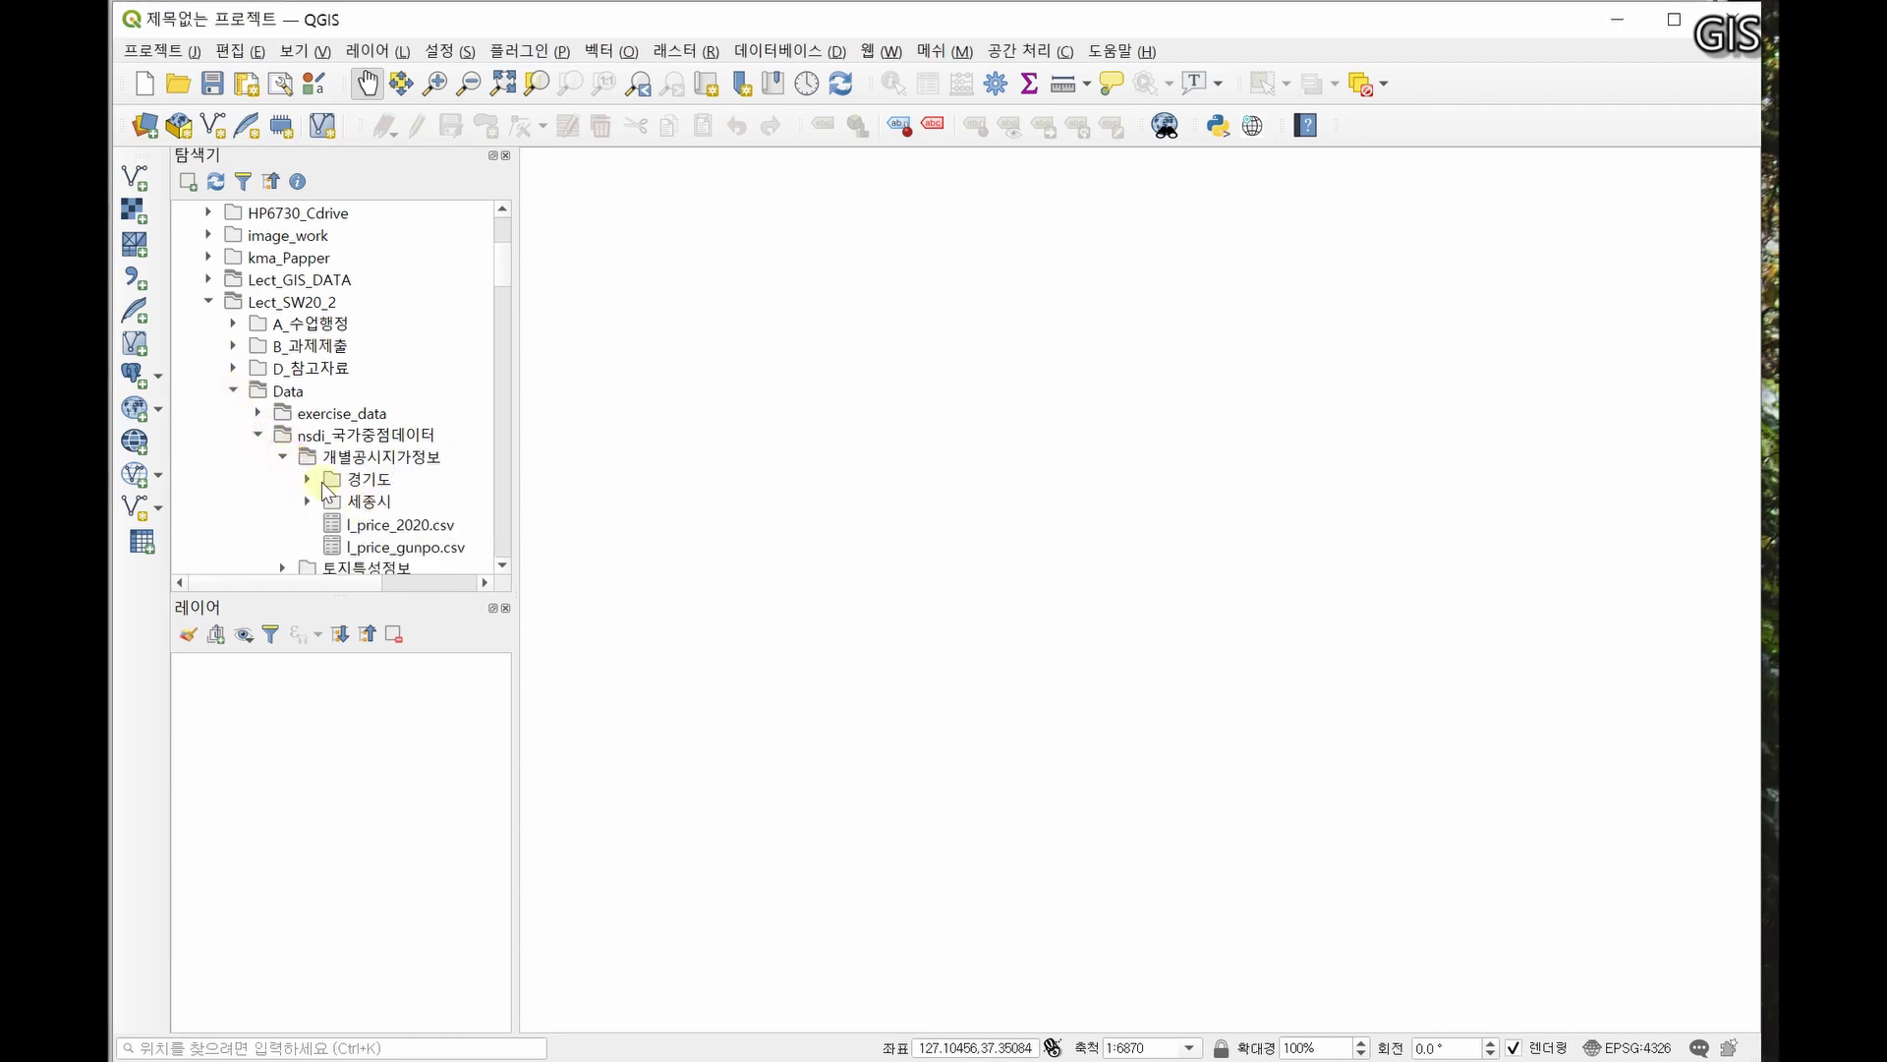
left_click(307, 479)
left_click_drag(383, 587, 442, 591)
left_click(242, 505)
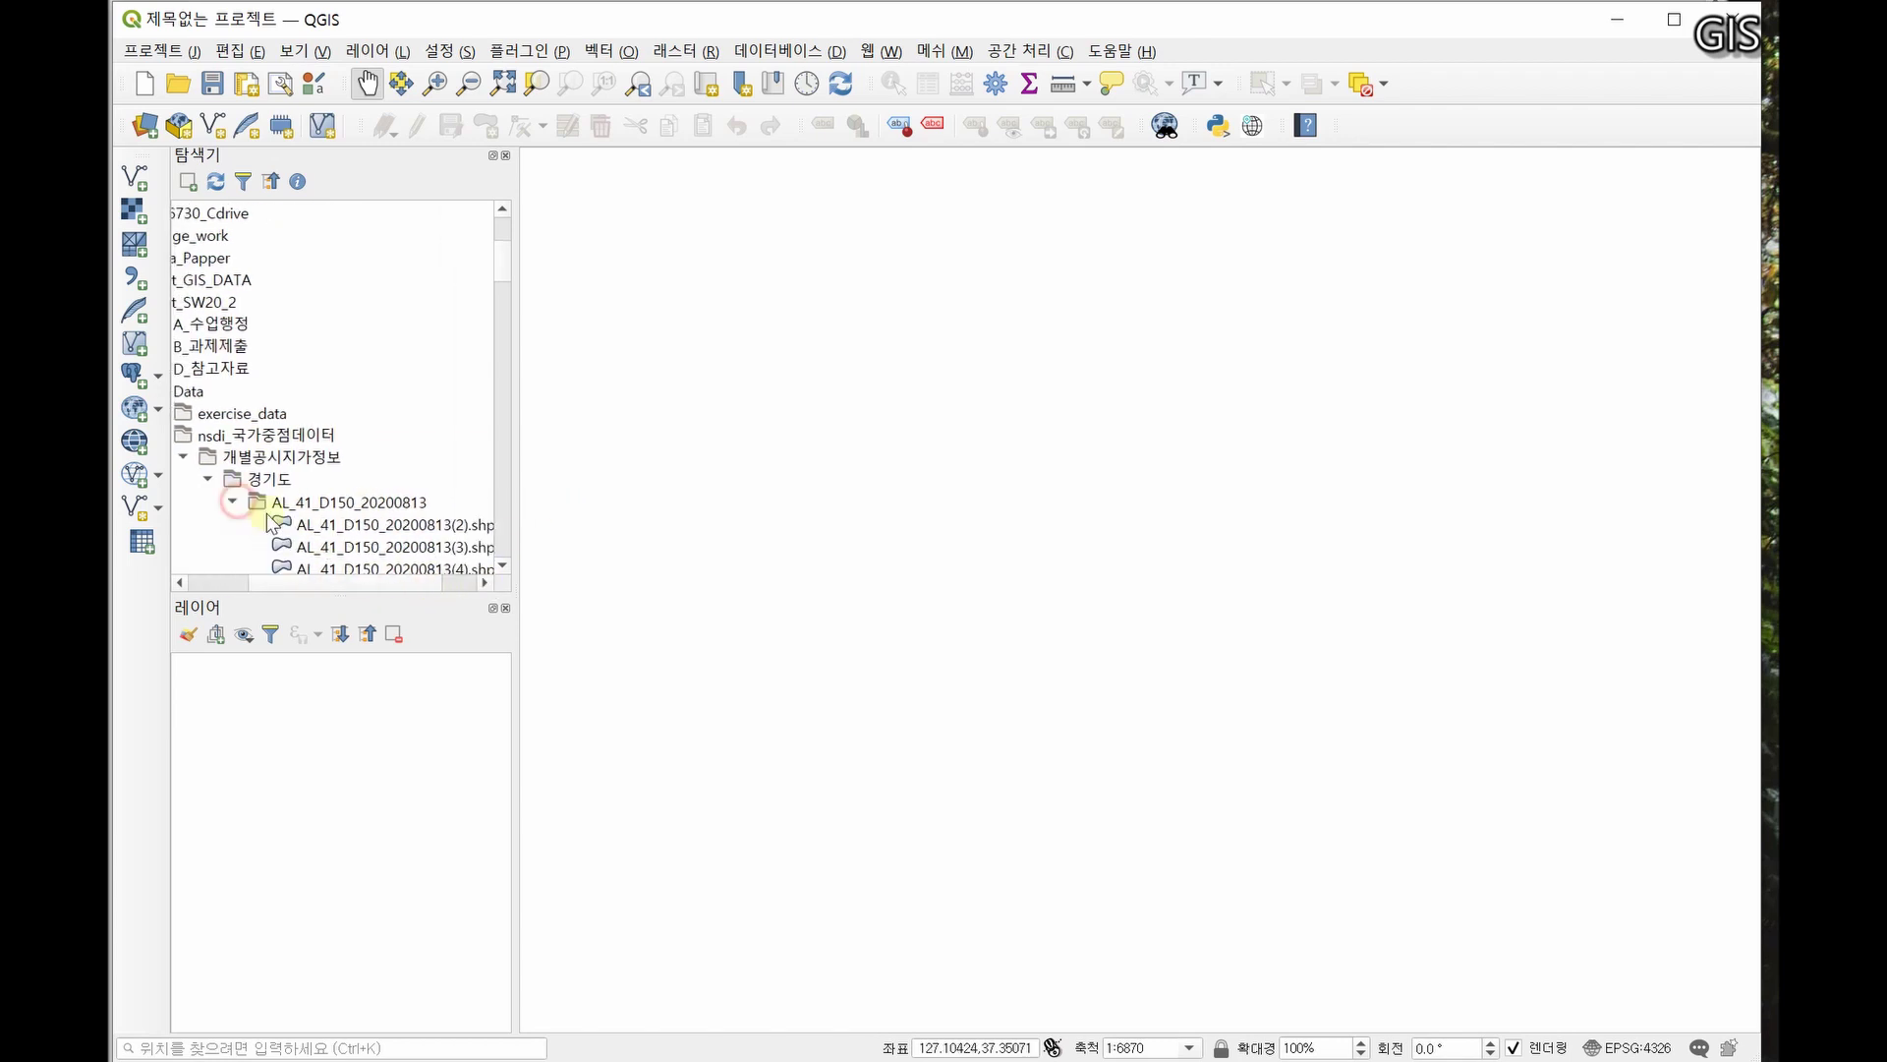
scroll(458, 452, "down", 3)
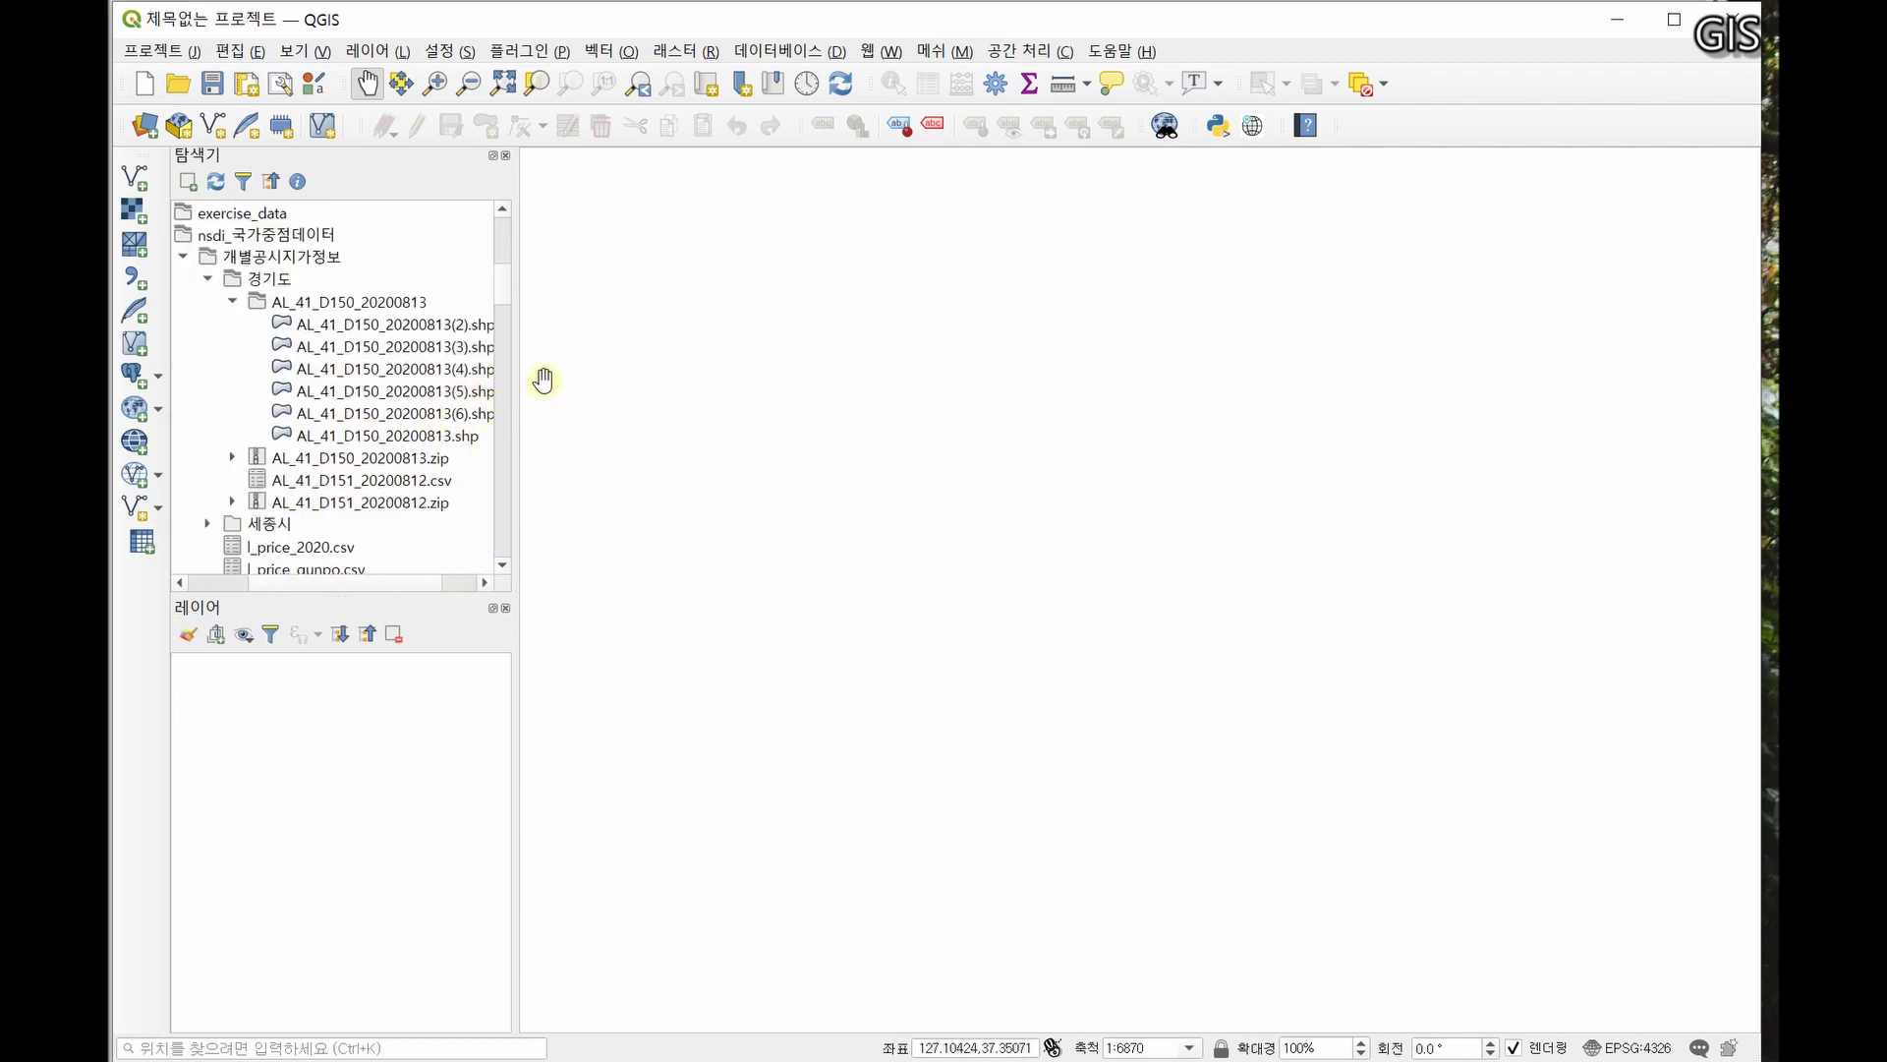
- Add AL_41_D150_20200813.shp to the project as a layer and inspect its parcels on the map
left_click(433, 439)
left_click_drag(450, 439, 387, 723)
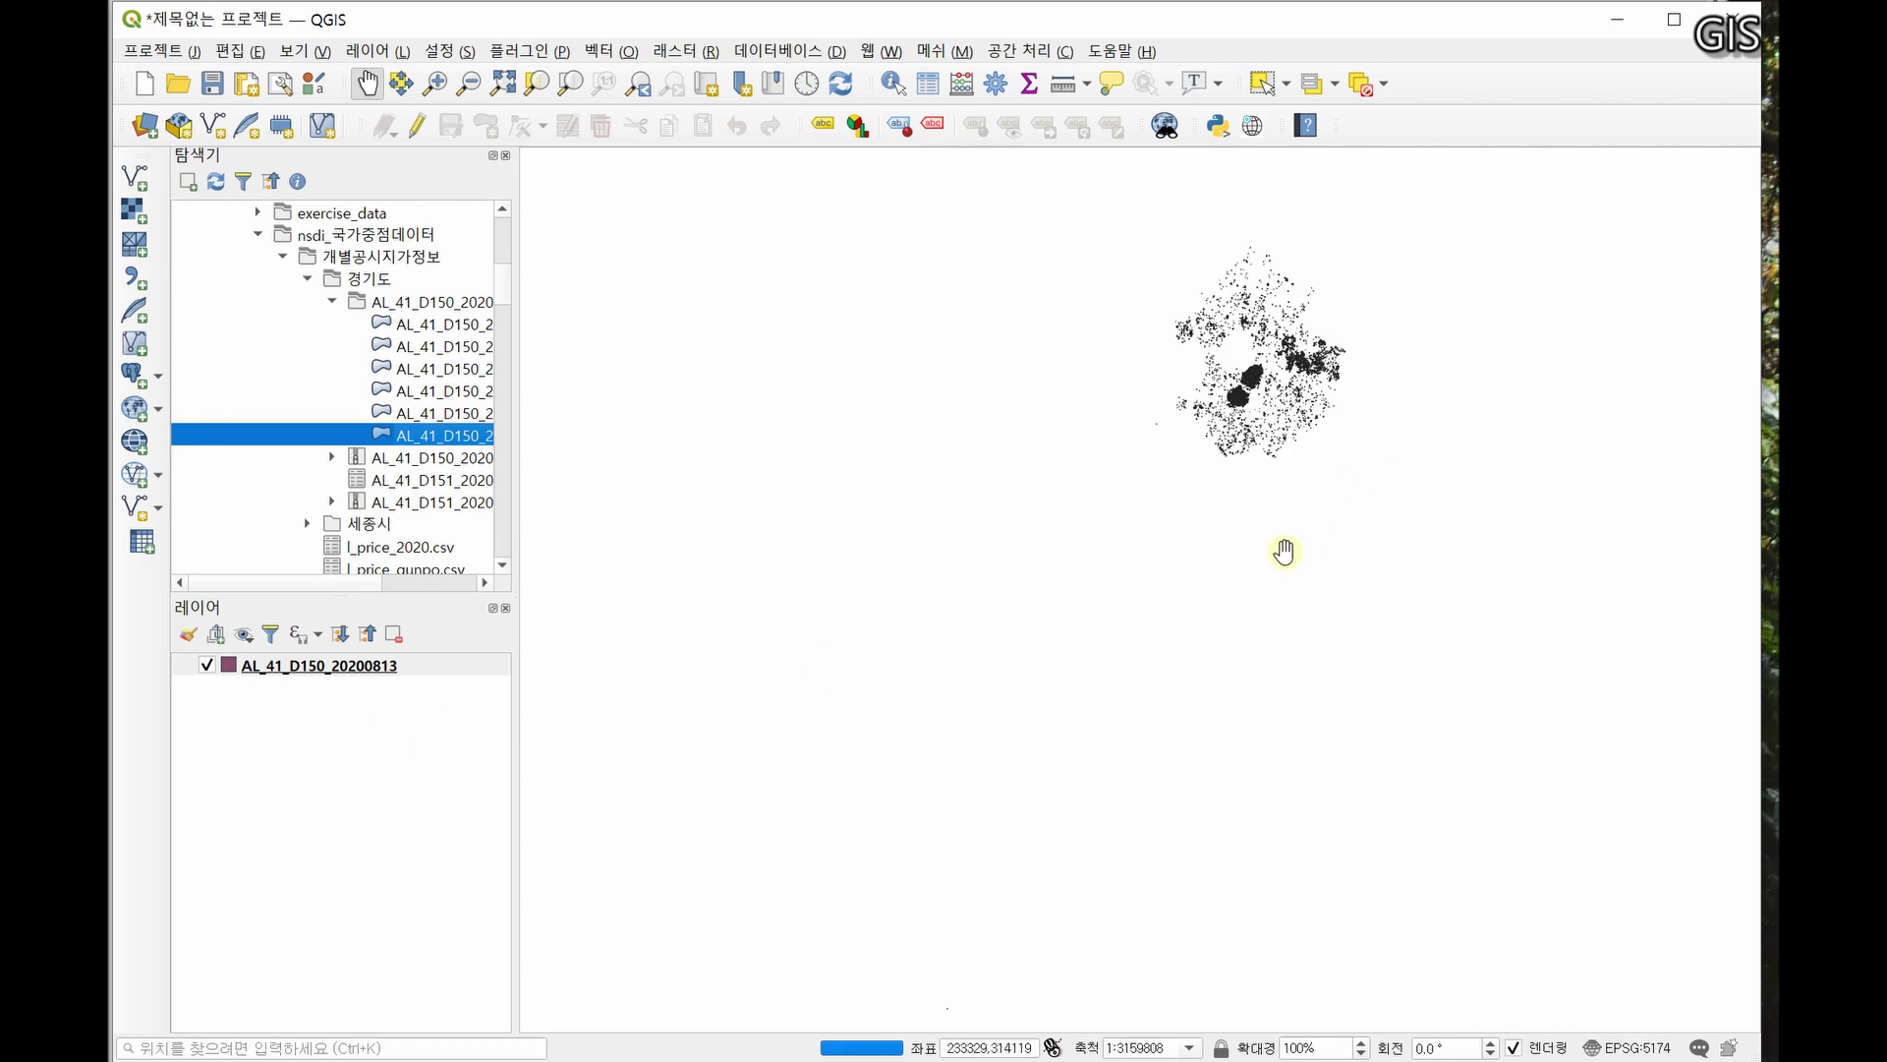
left_click_drag(1280, 470, 1243, 594)
scroll(1243, 679, "up", 2)
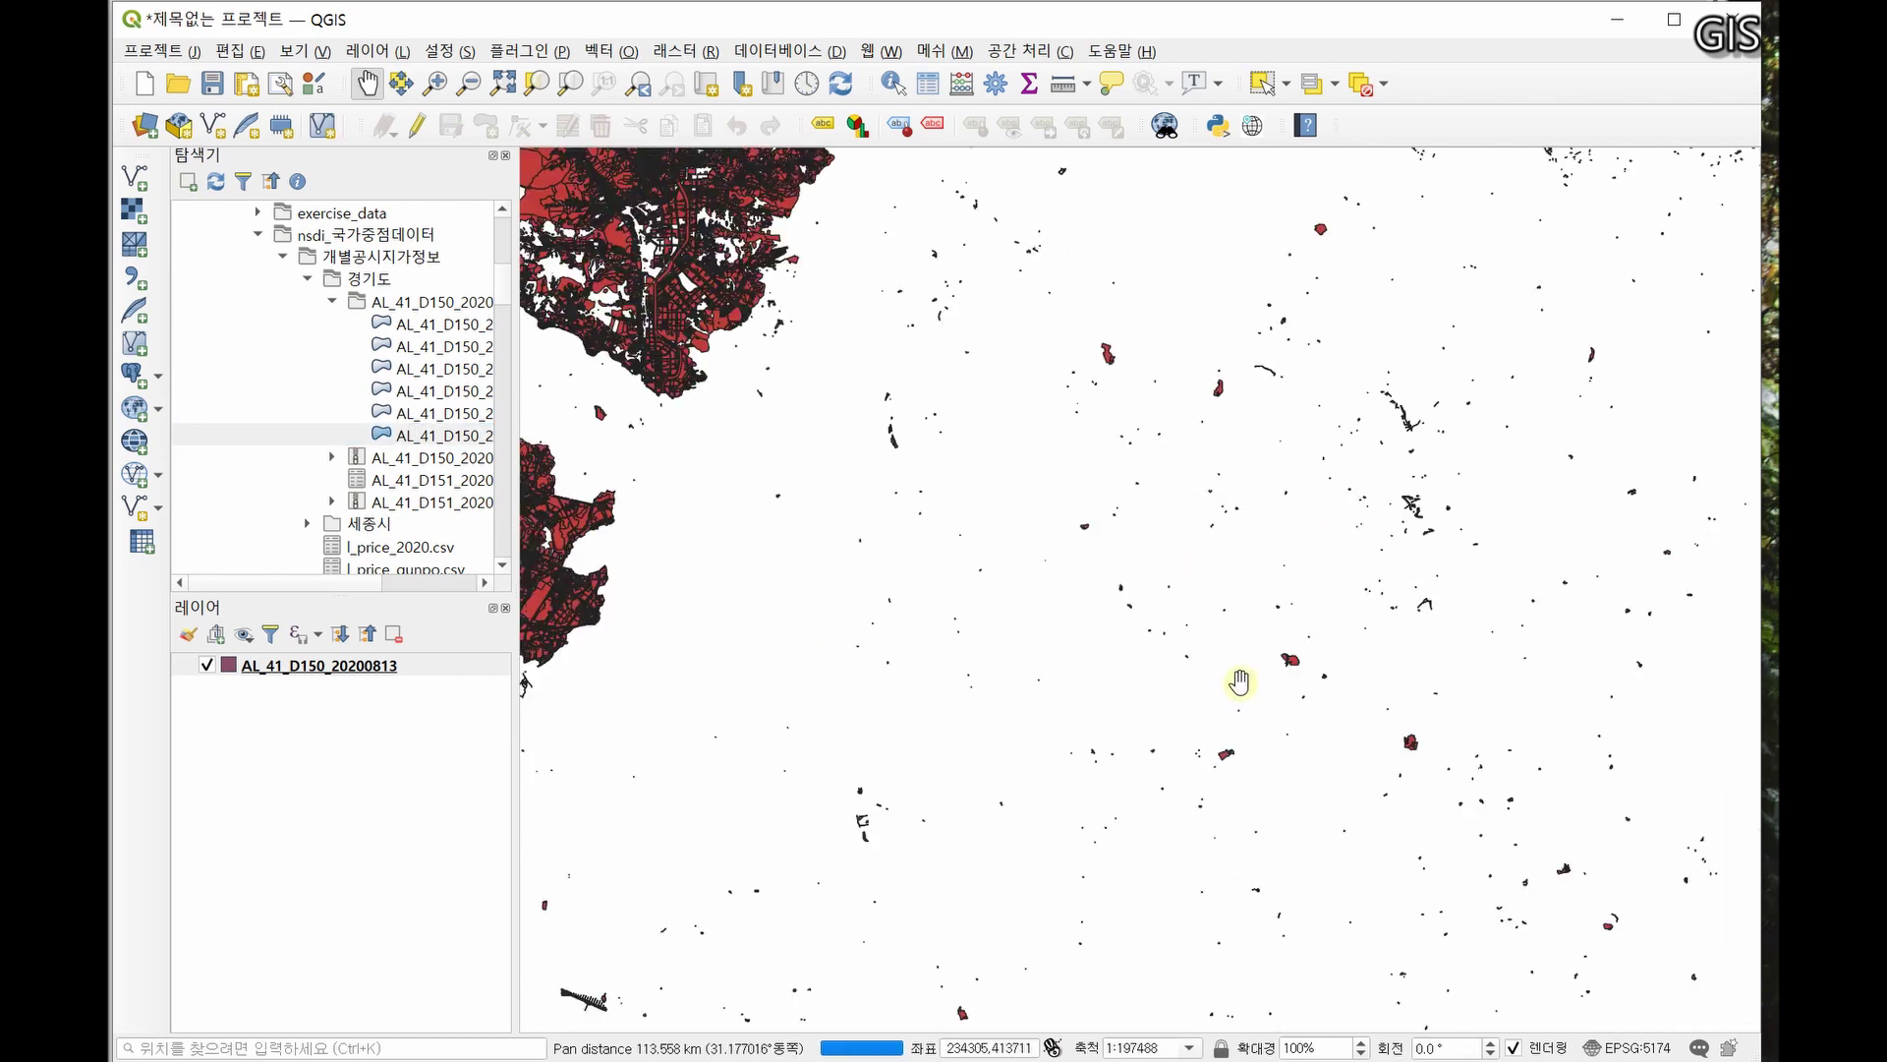
- Add AL_41_D150_20200813(2).shp from the same folder to the project as a second layer
left_click(355, 582)
left_click_drag(388, 584, 428, 584)
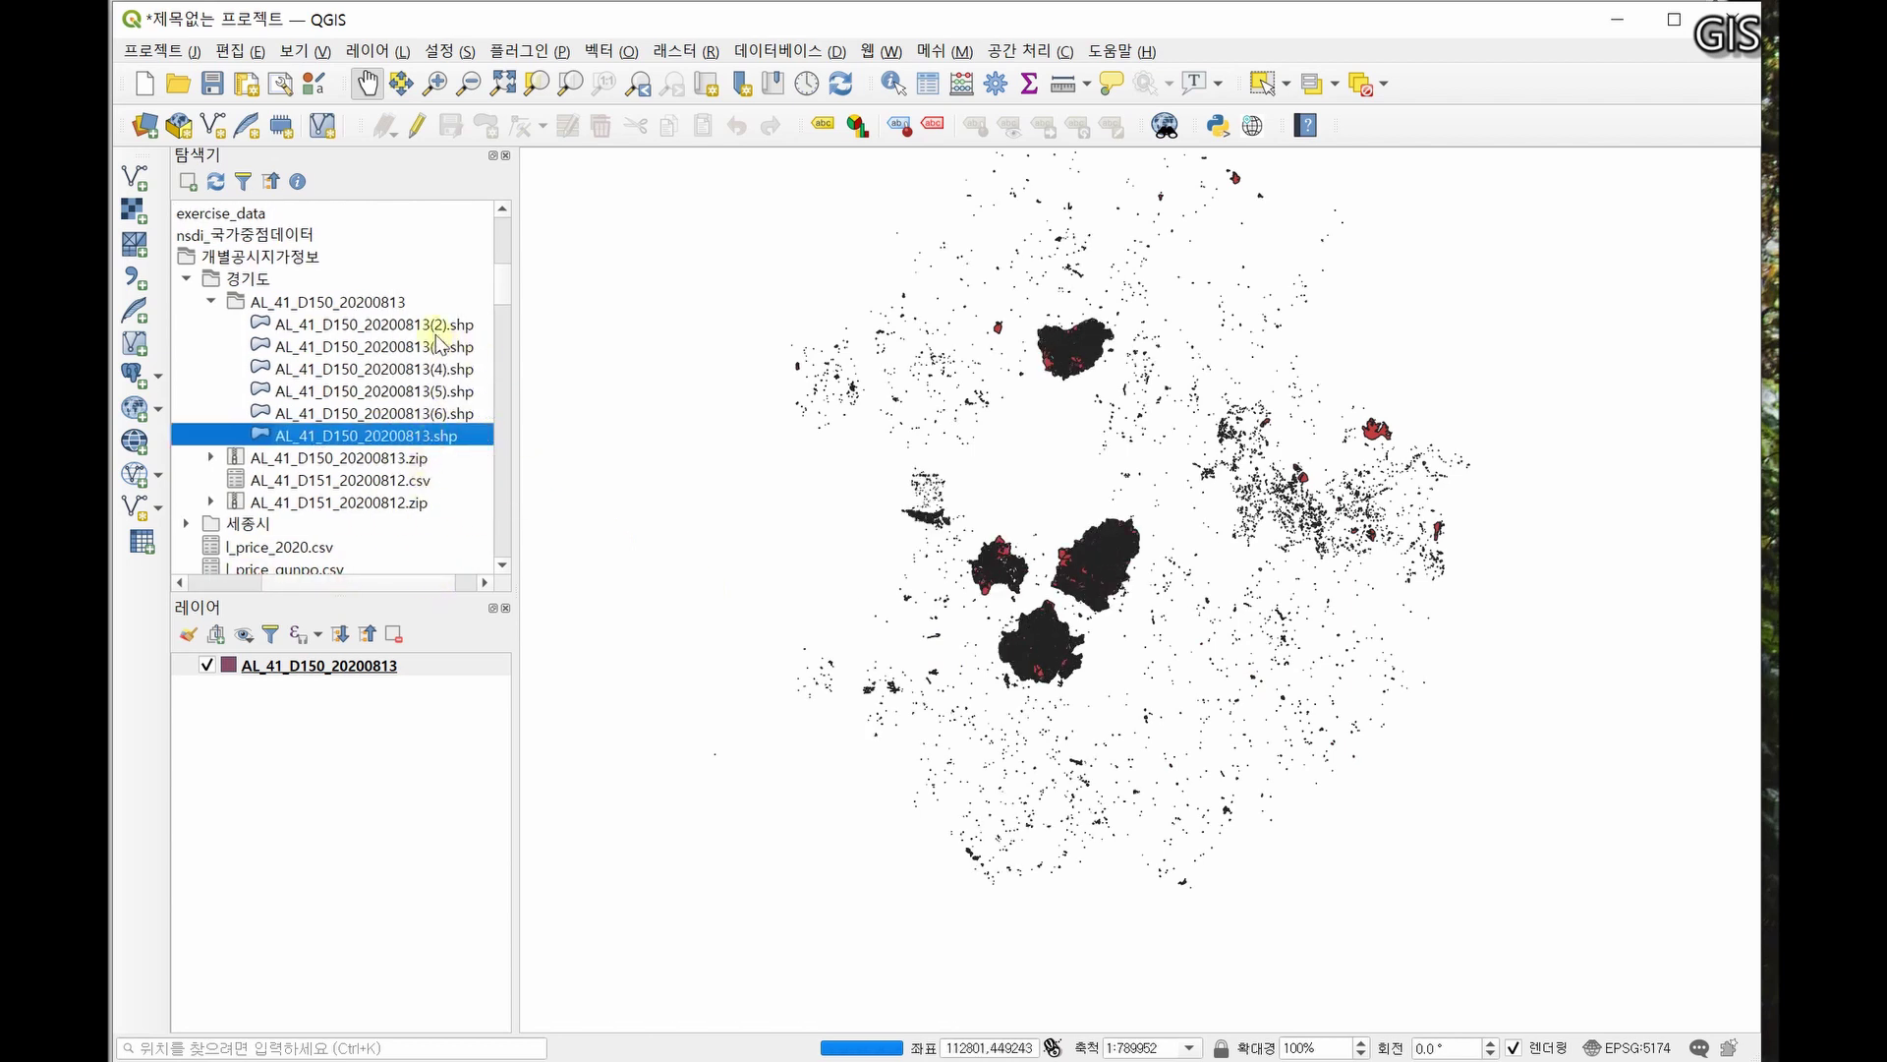
left_click_drag(433, 334, 371, 747)
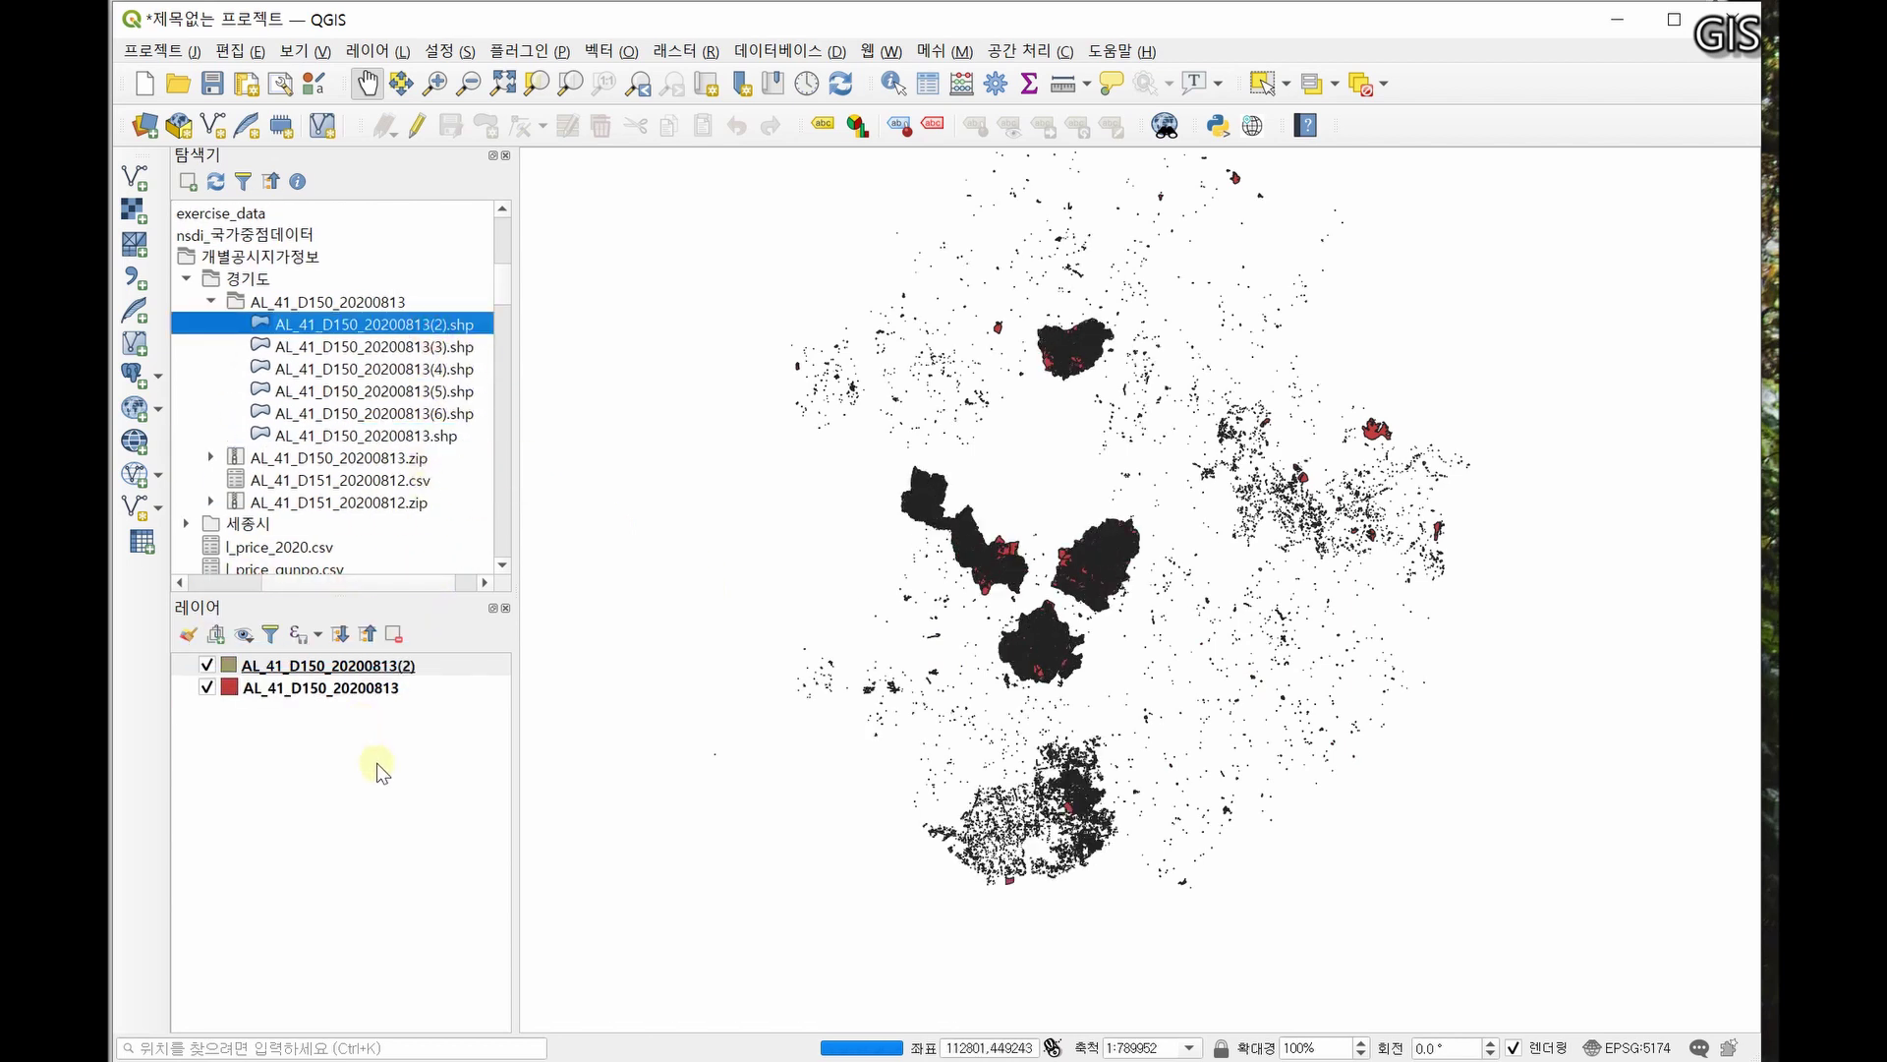
- Check the assigned coordinate reference system in the AL_41_D150_20200813(2) layer's source properties and close them without changes
right_click(410, 666)
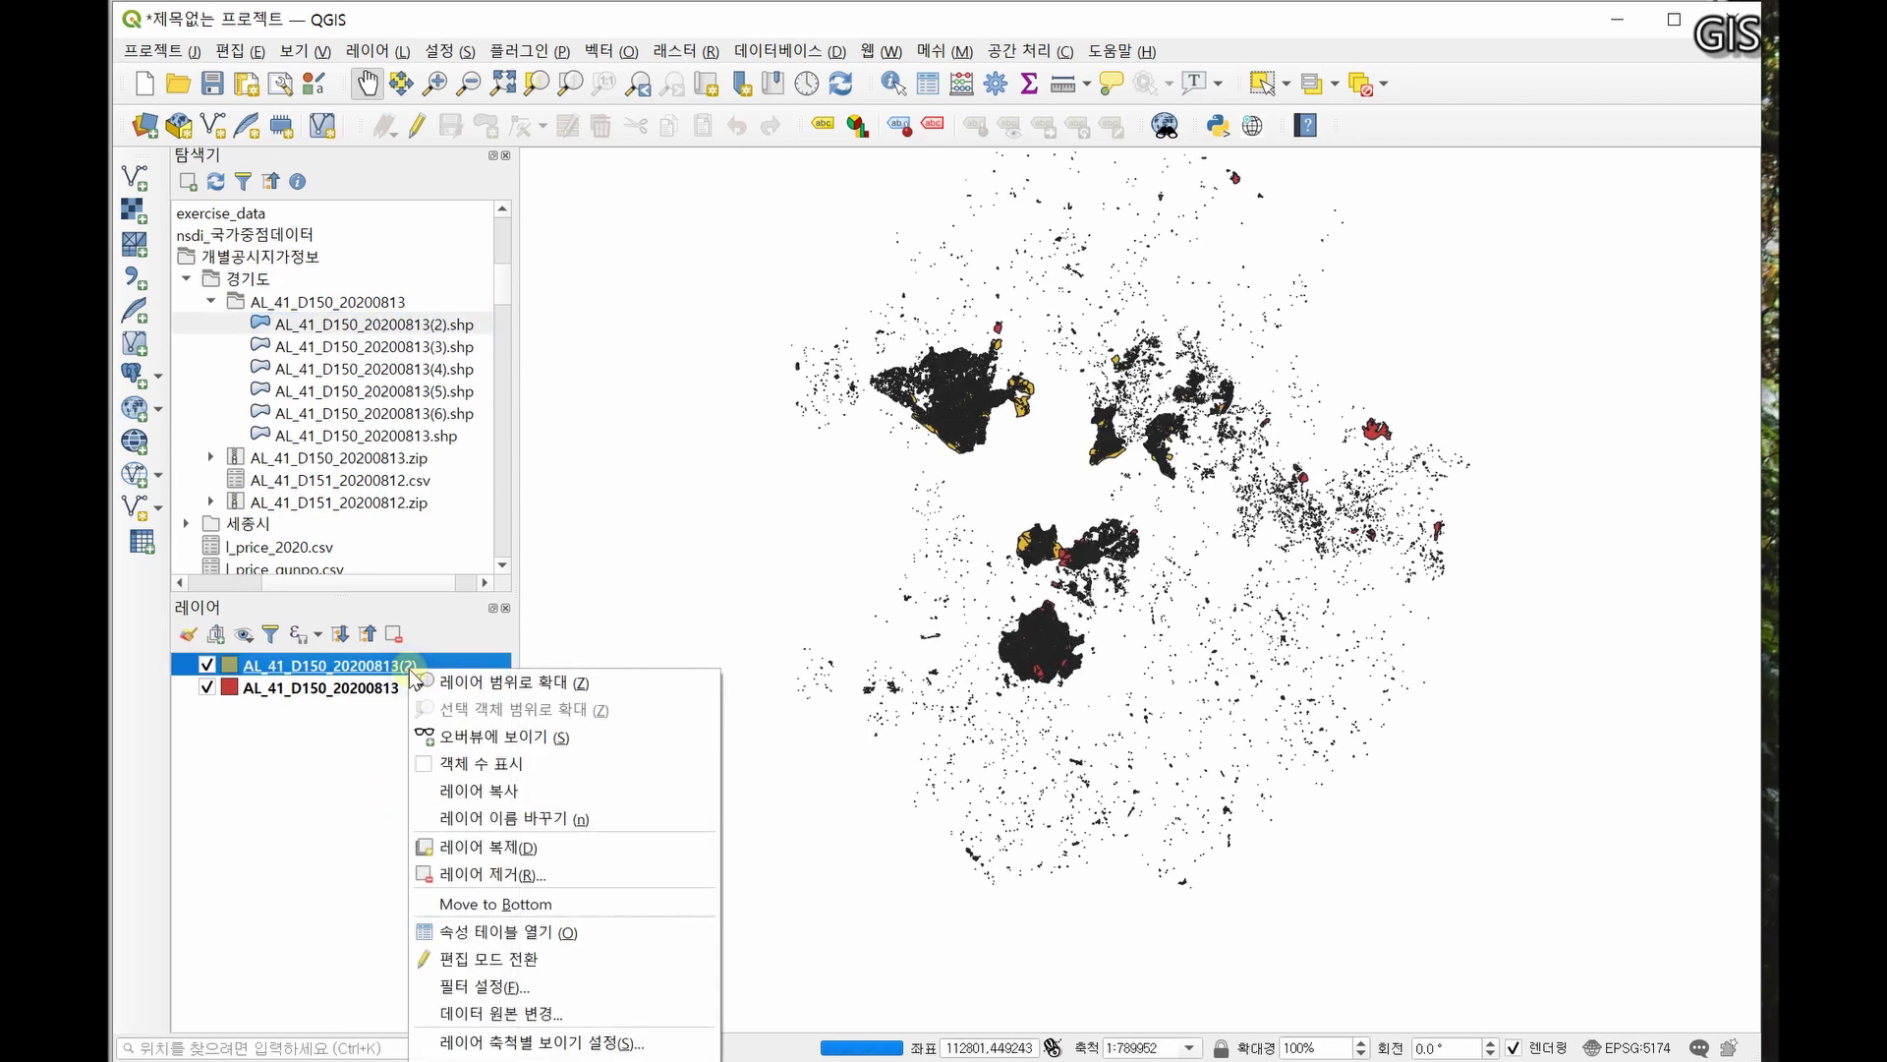
left_click(482, 1060)
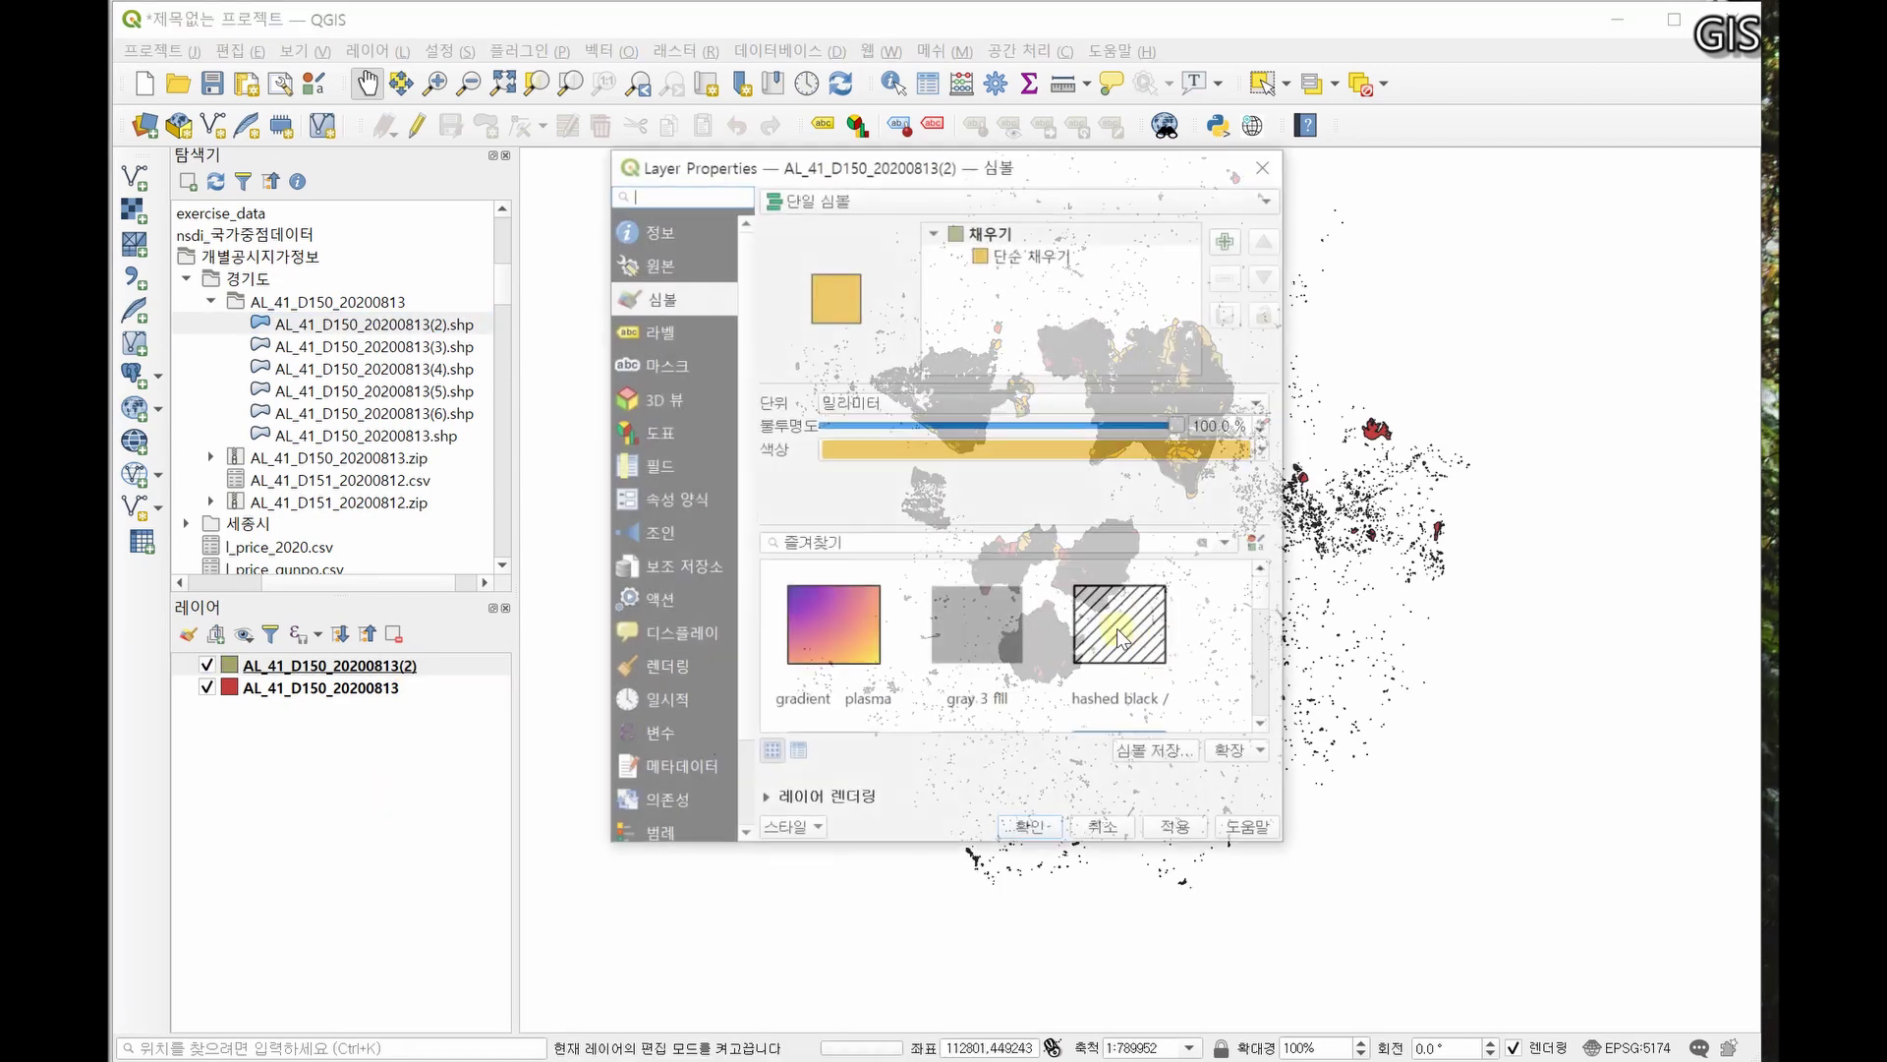
left_click(656, 264)
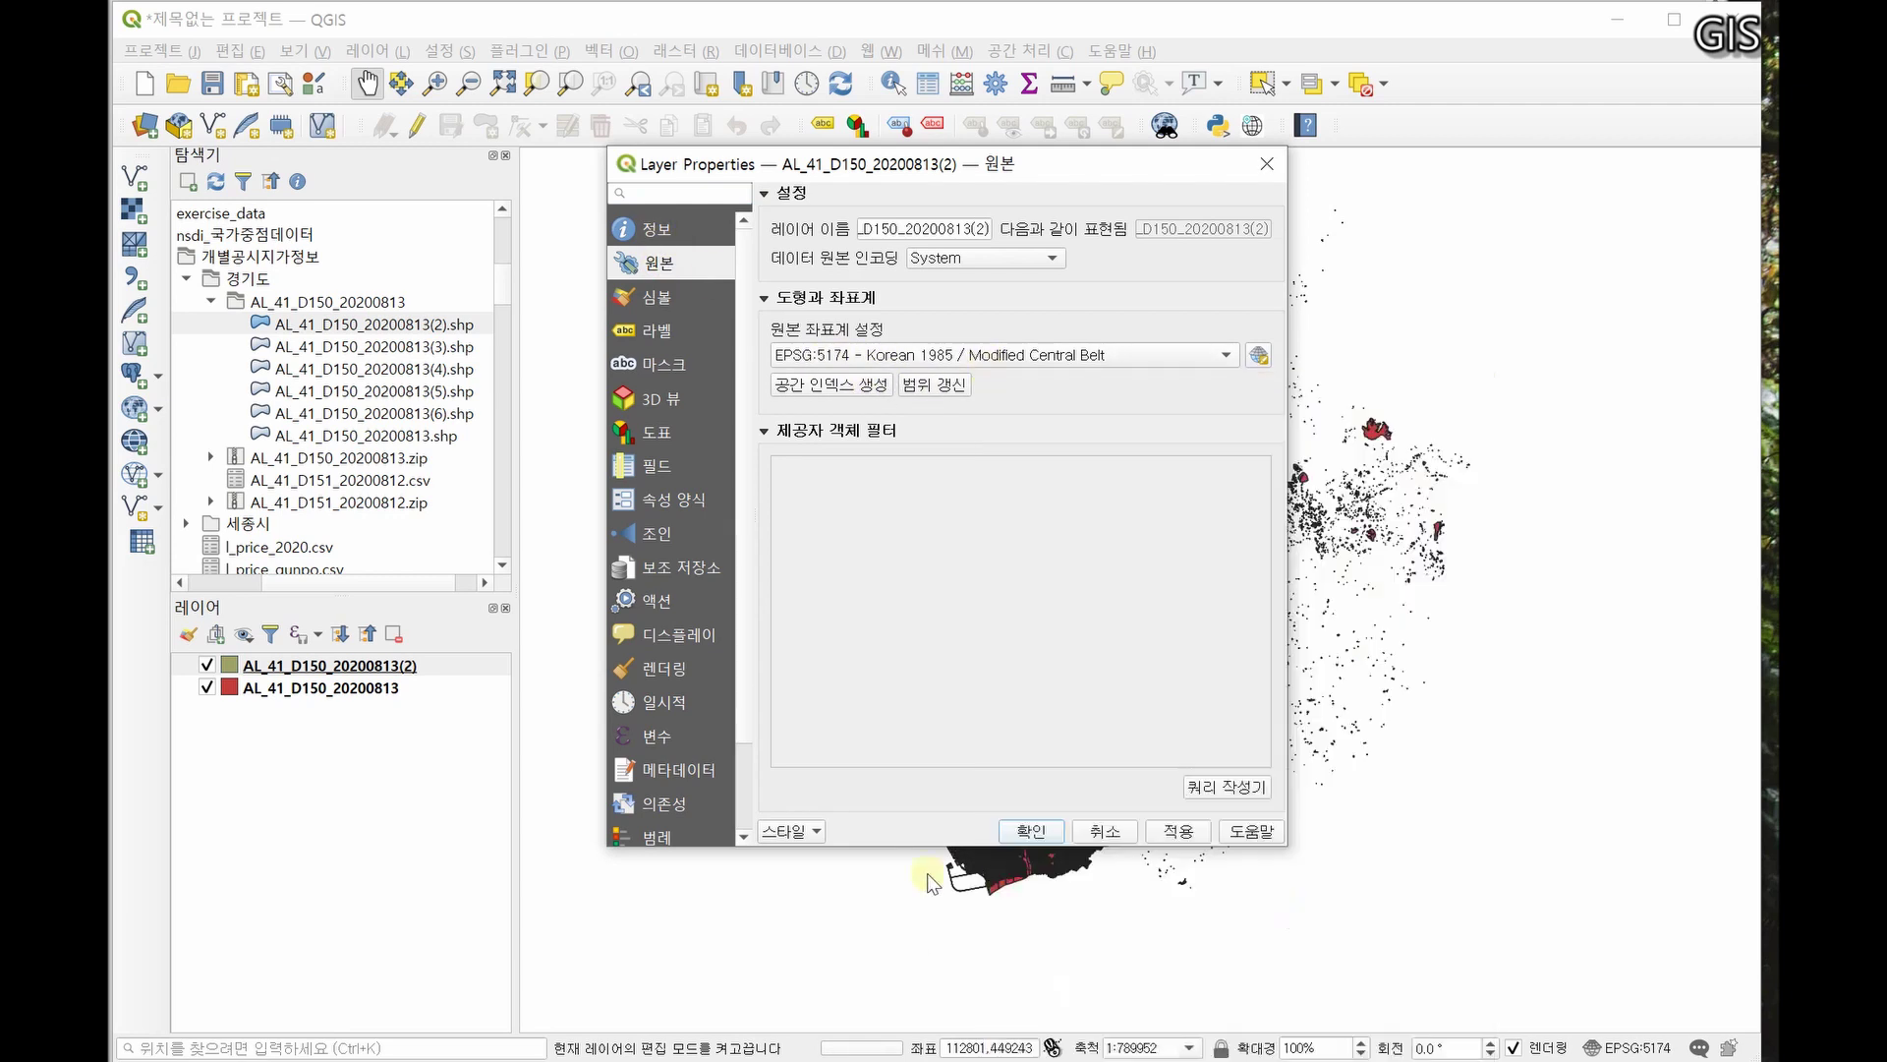
left_click(1124, 833)
- Add AL_41_D150_20200813(3).shp as a layer and assign it the EPSG:5174 Korean 1985 / Modified Central Belt coordinate system
left_click_drag(384, 346, 392, 742)
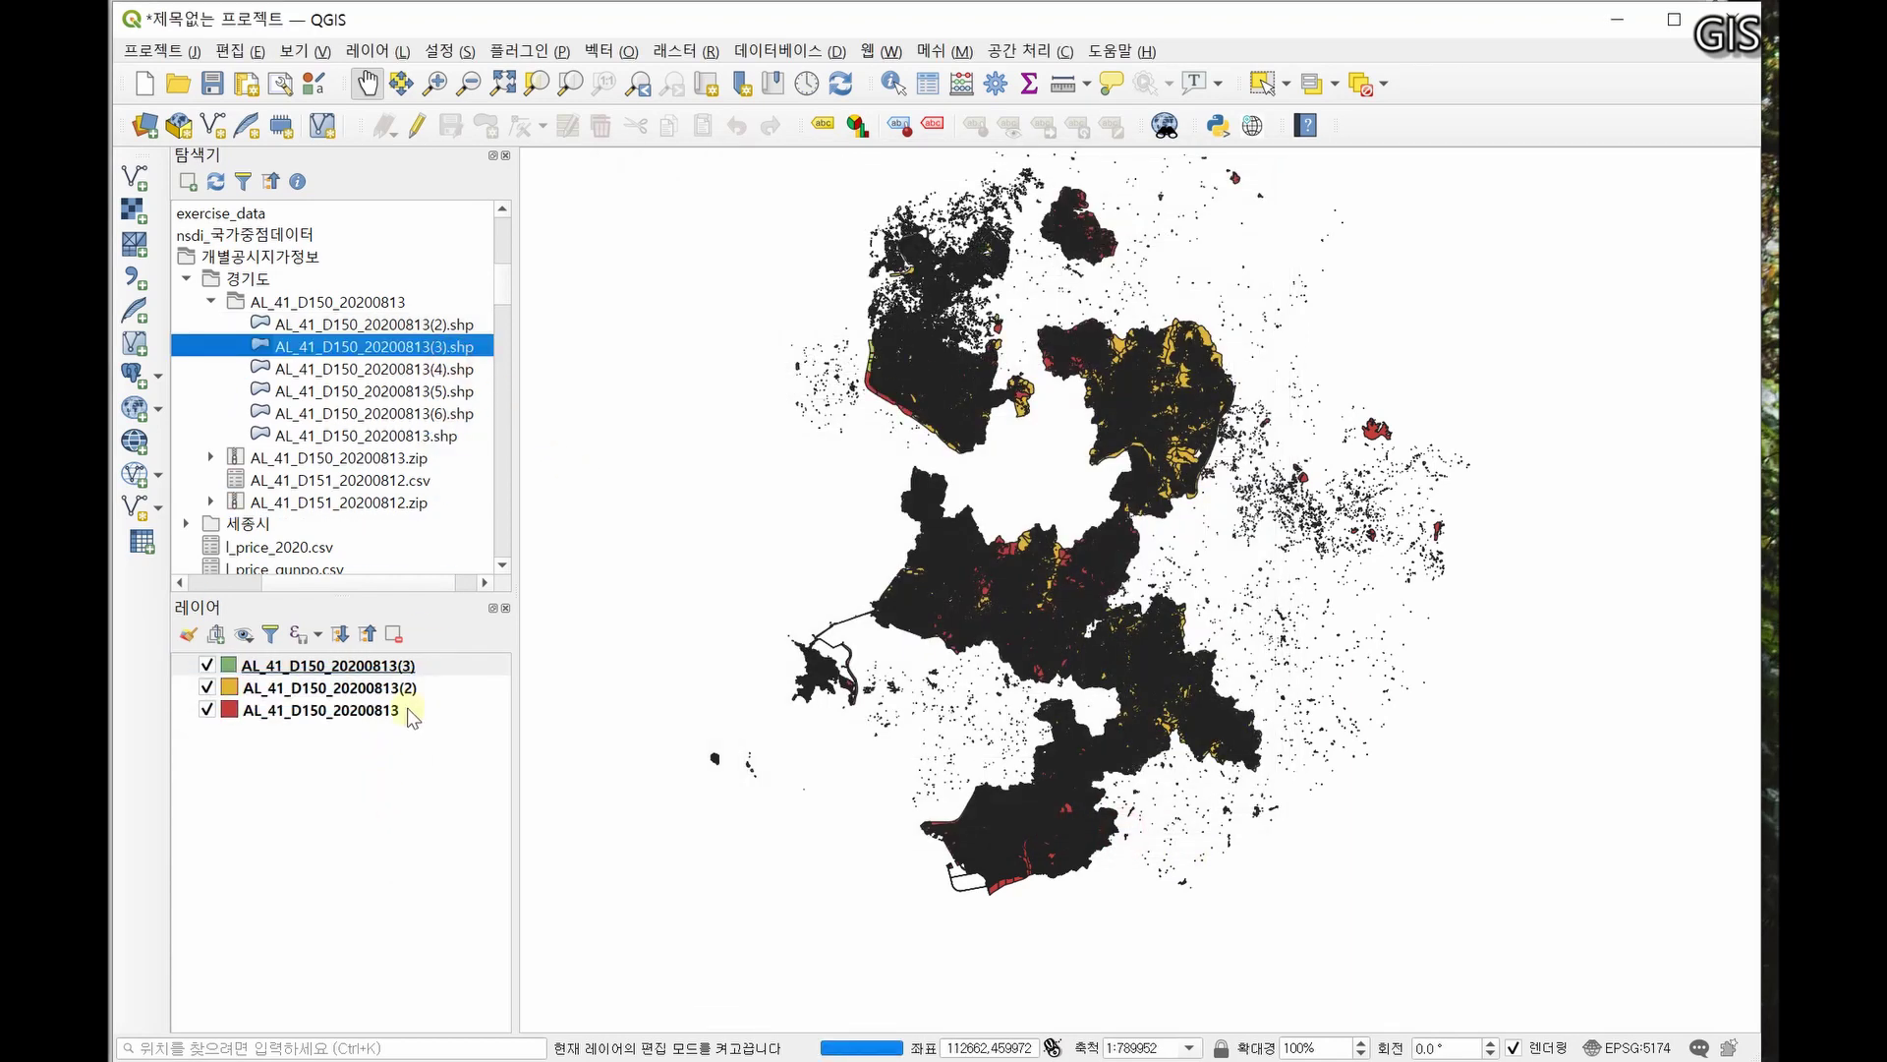
right_click(389, 669)
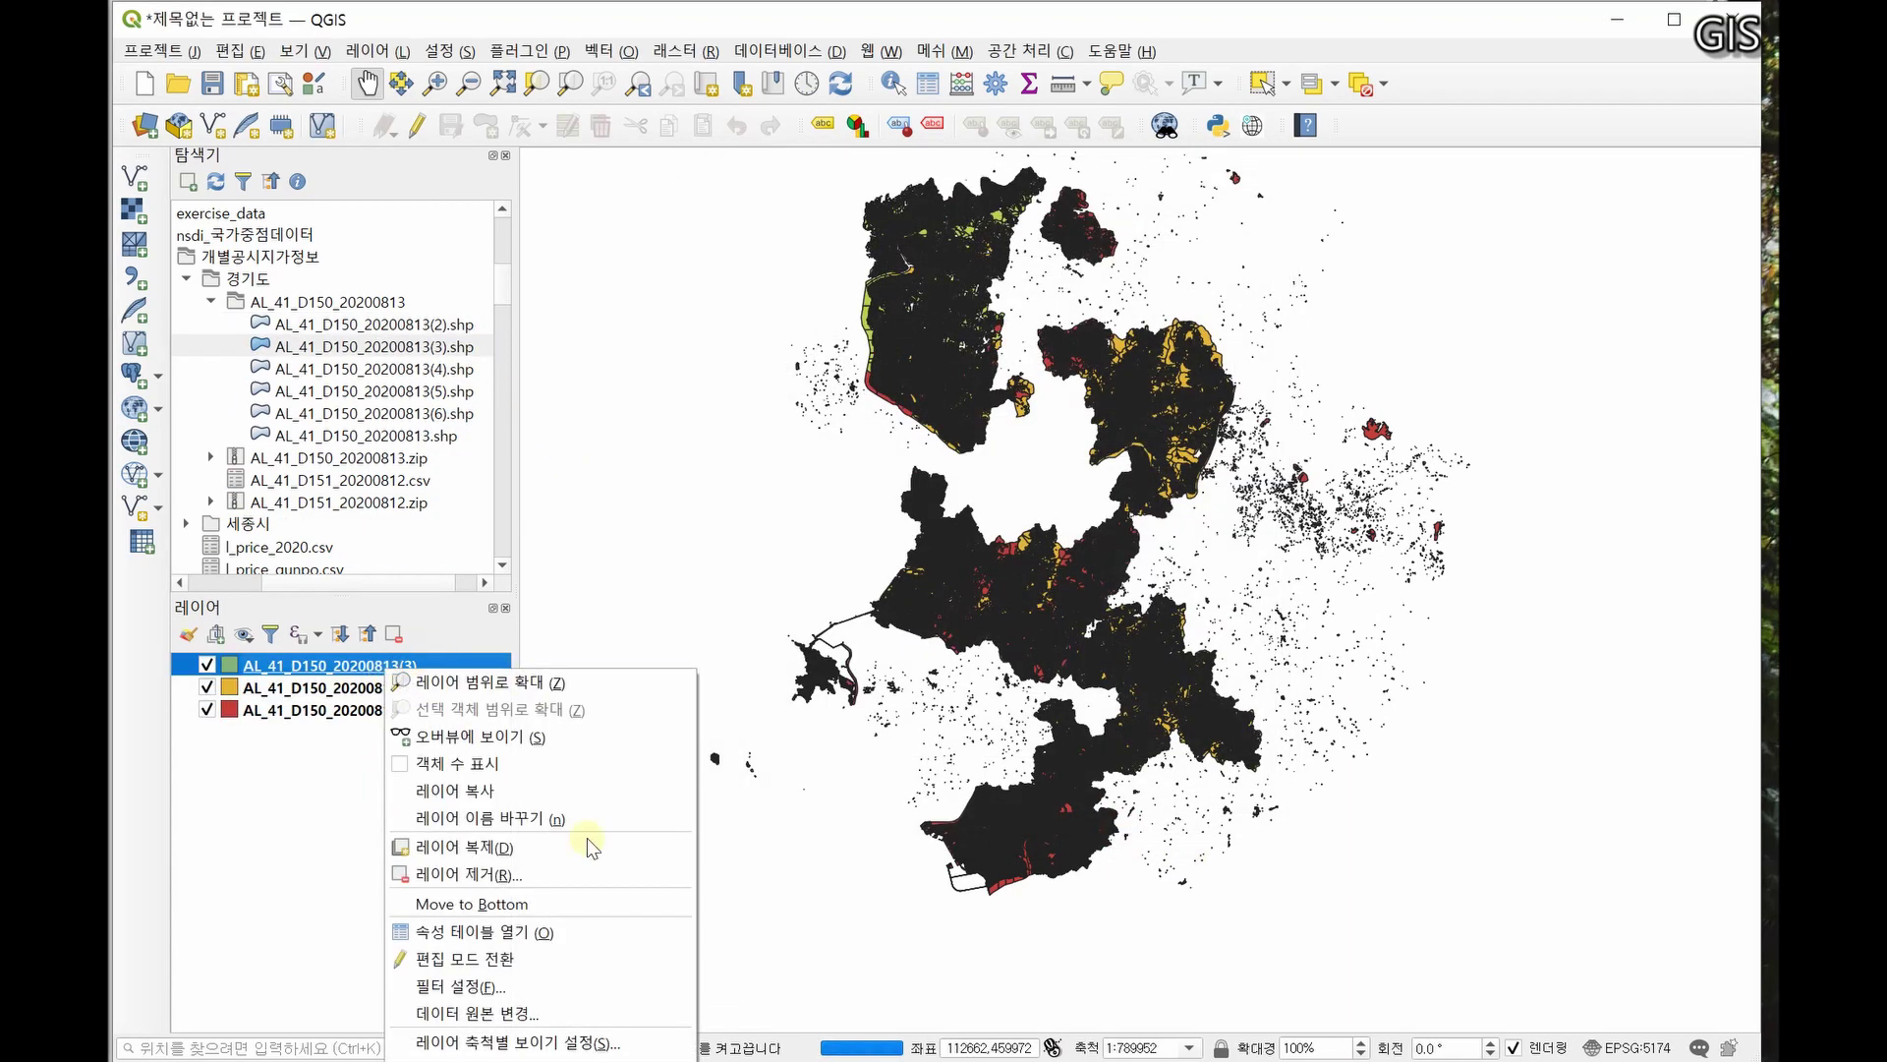
left_click(551, 1060)
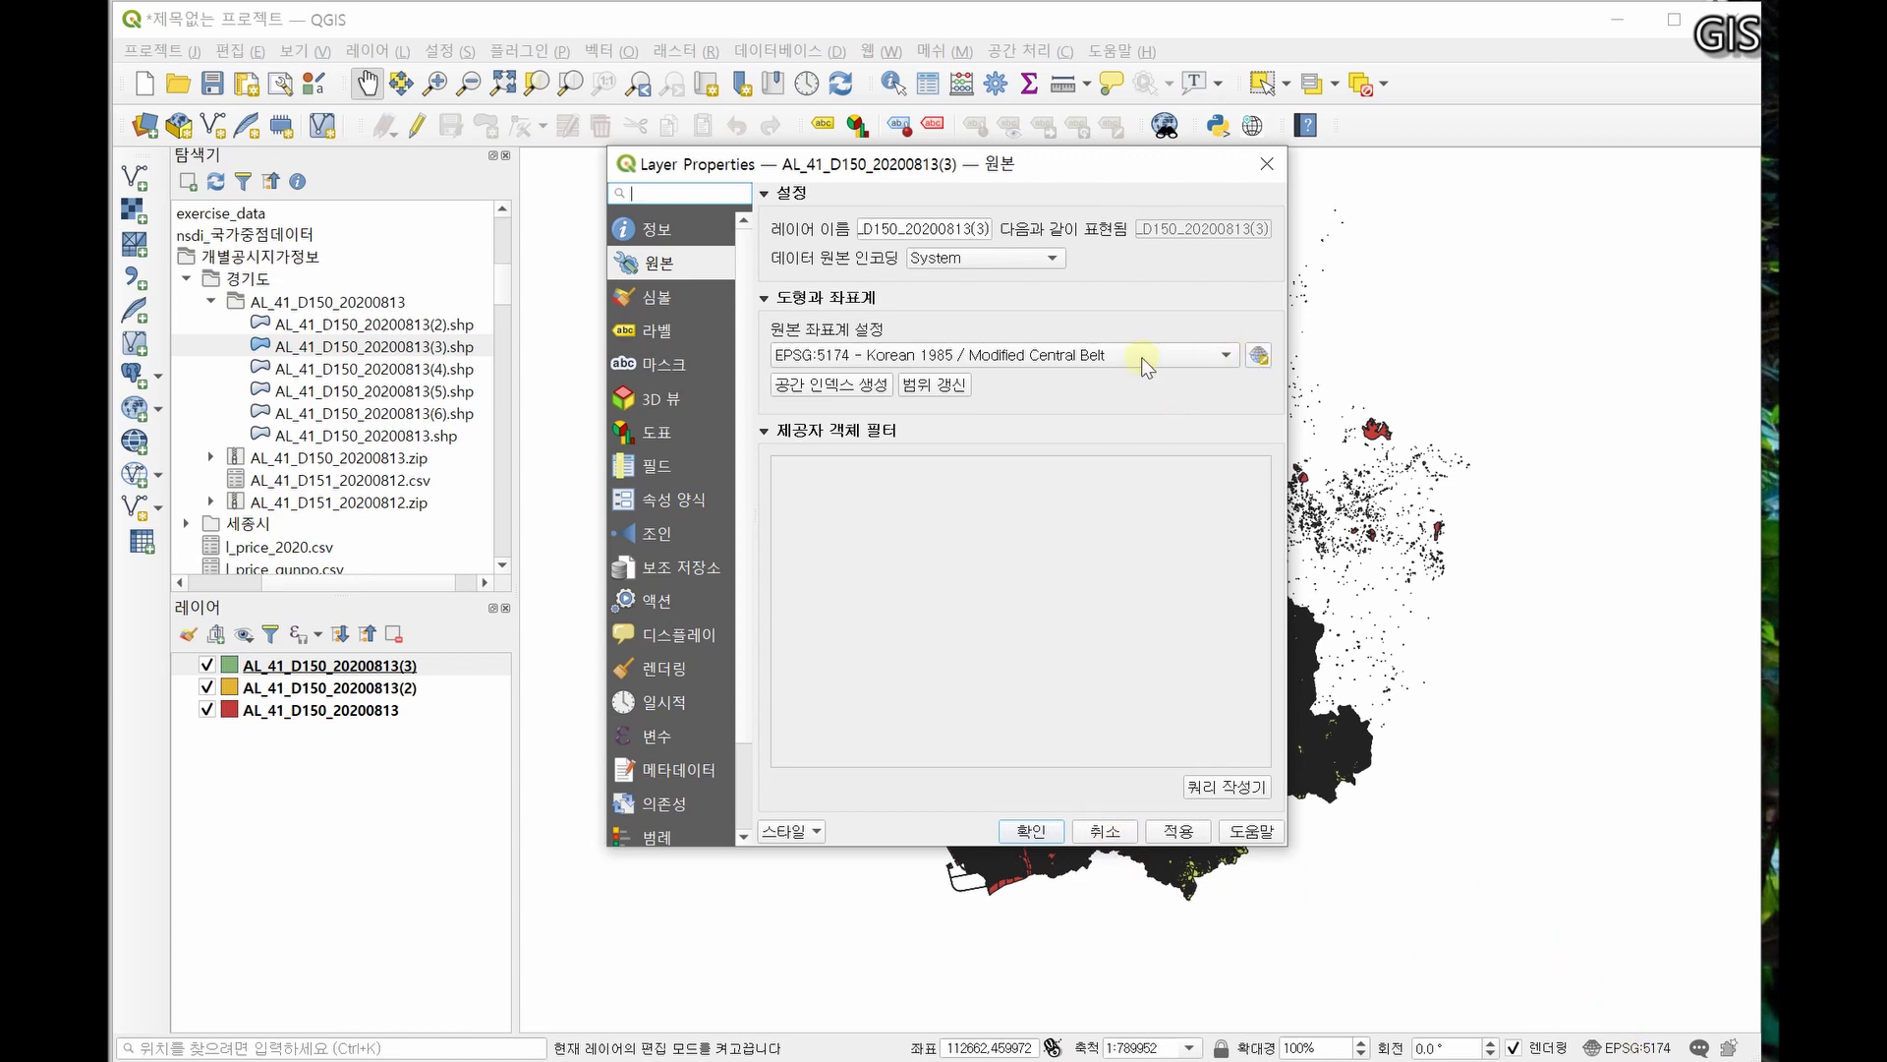
left_click(1259, 355)
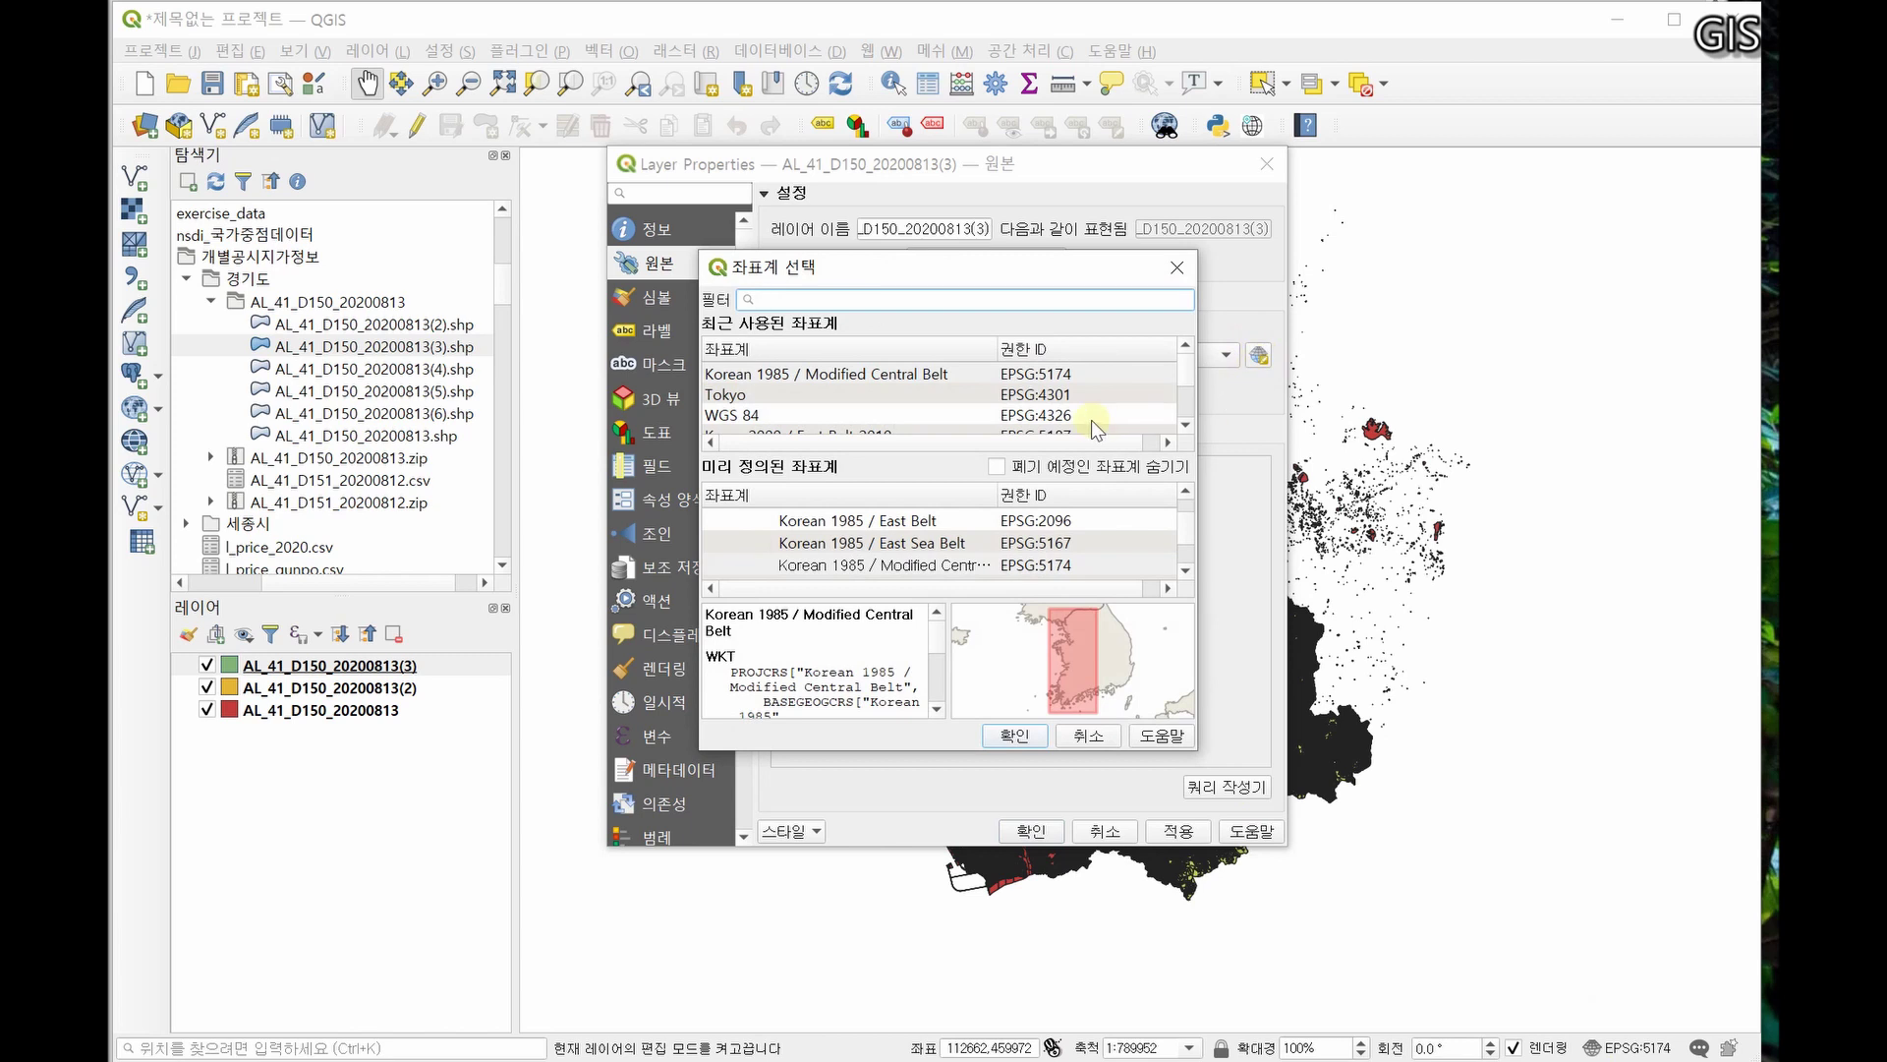
left_click(1051, 372)
left_click(847, 296)
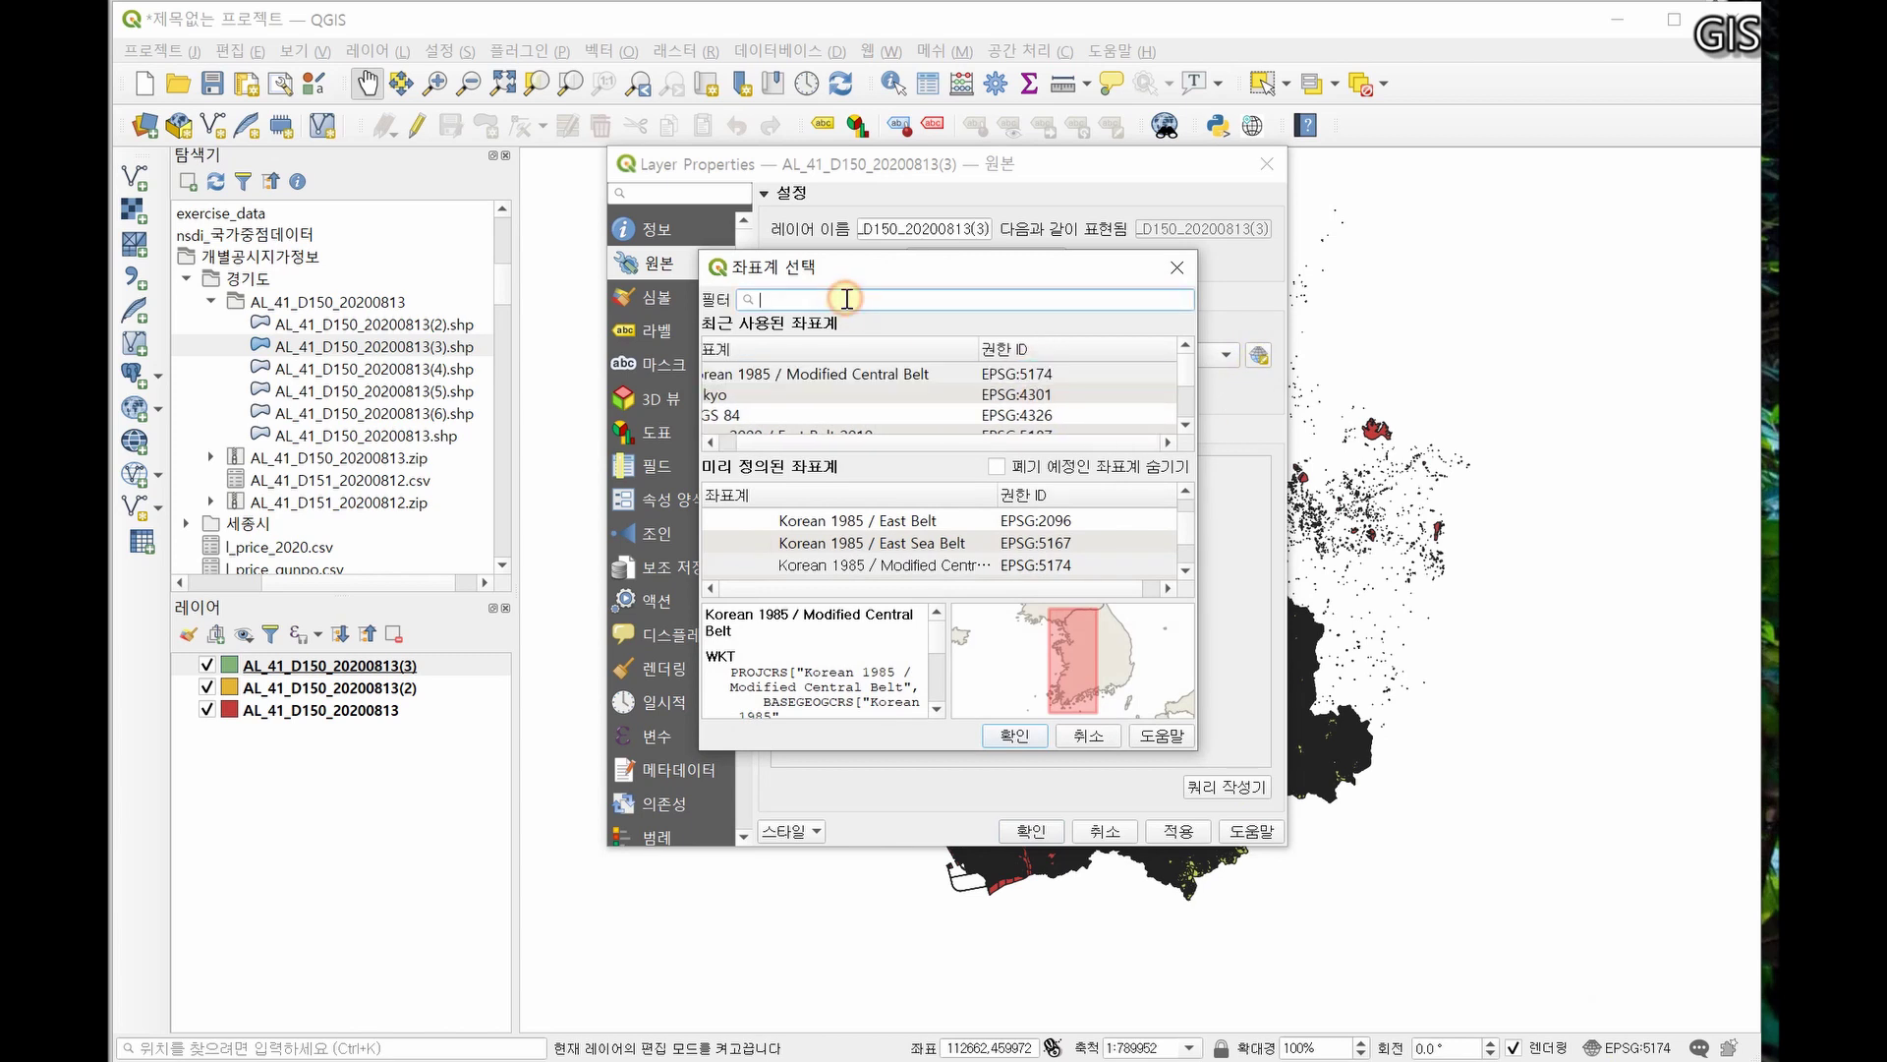
type("5174")
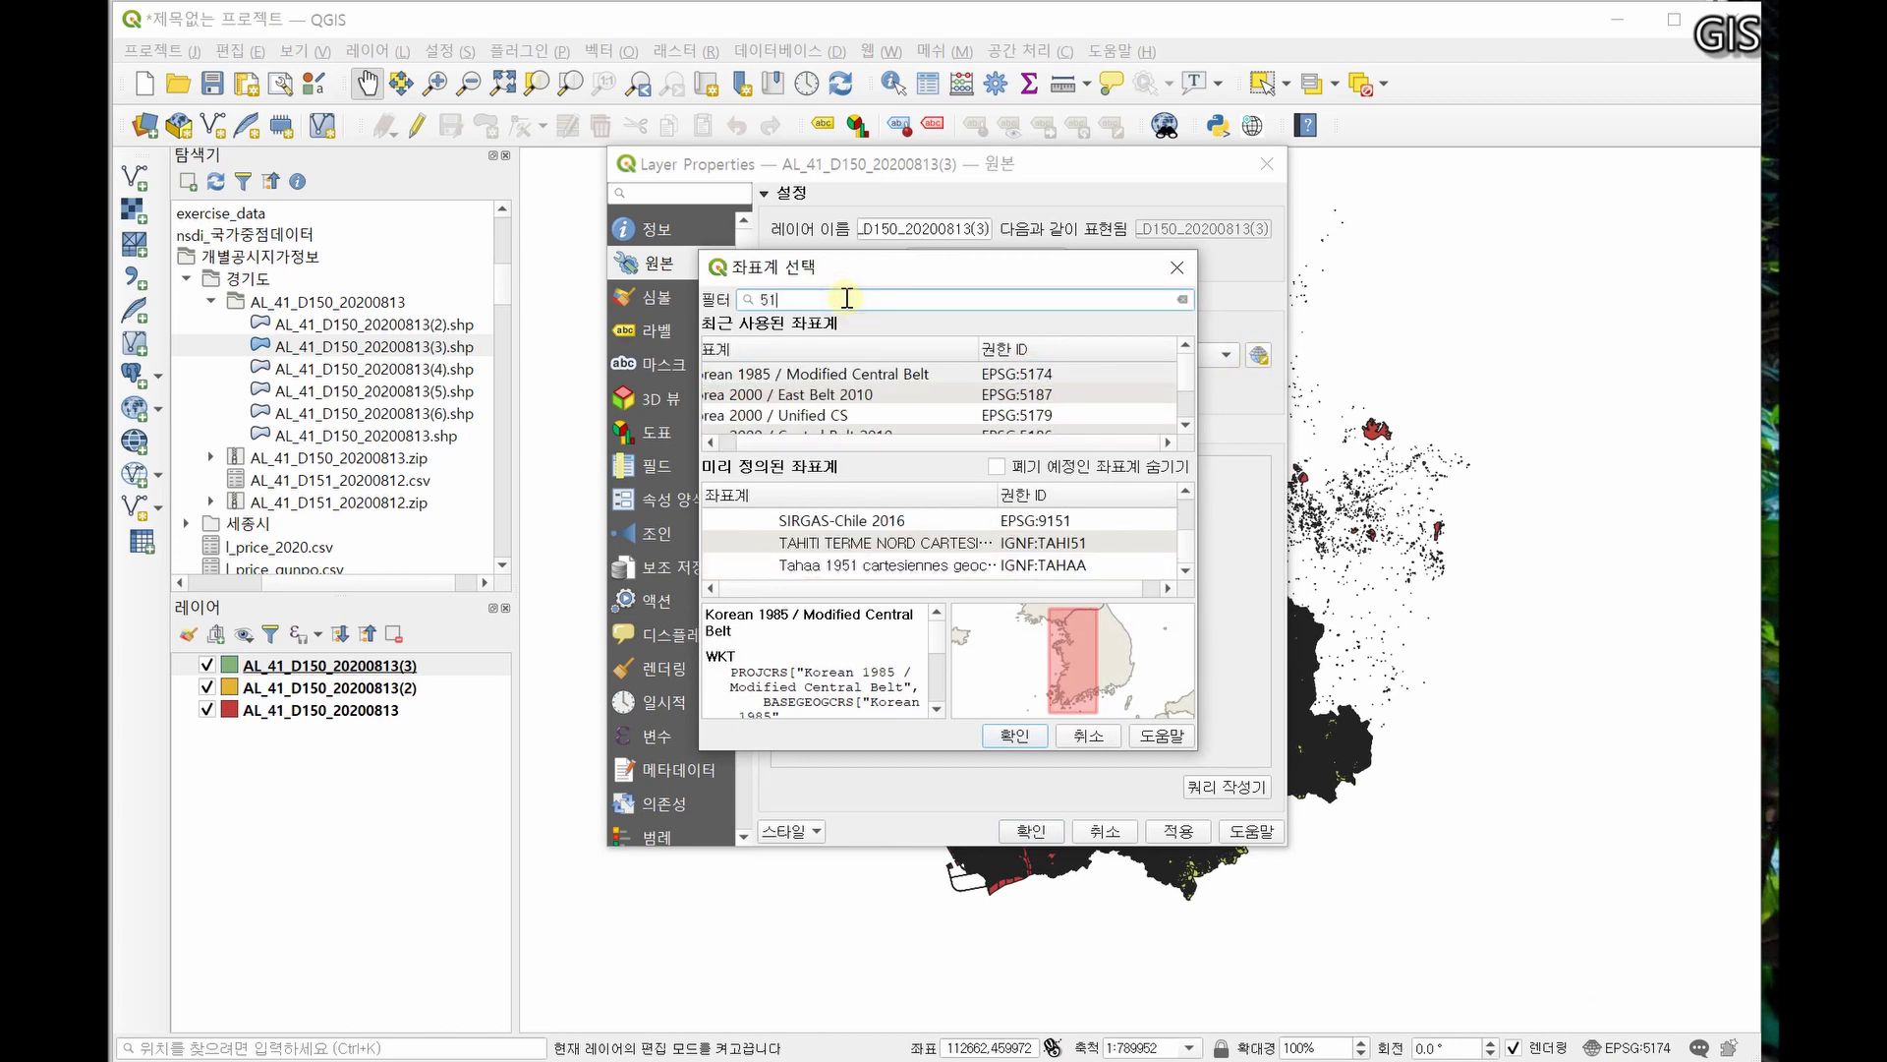
left_click(863, 374)
left_click(1016, 737)
left_click(1179, 830)
left_click(1032, 831)
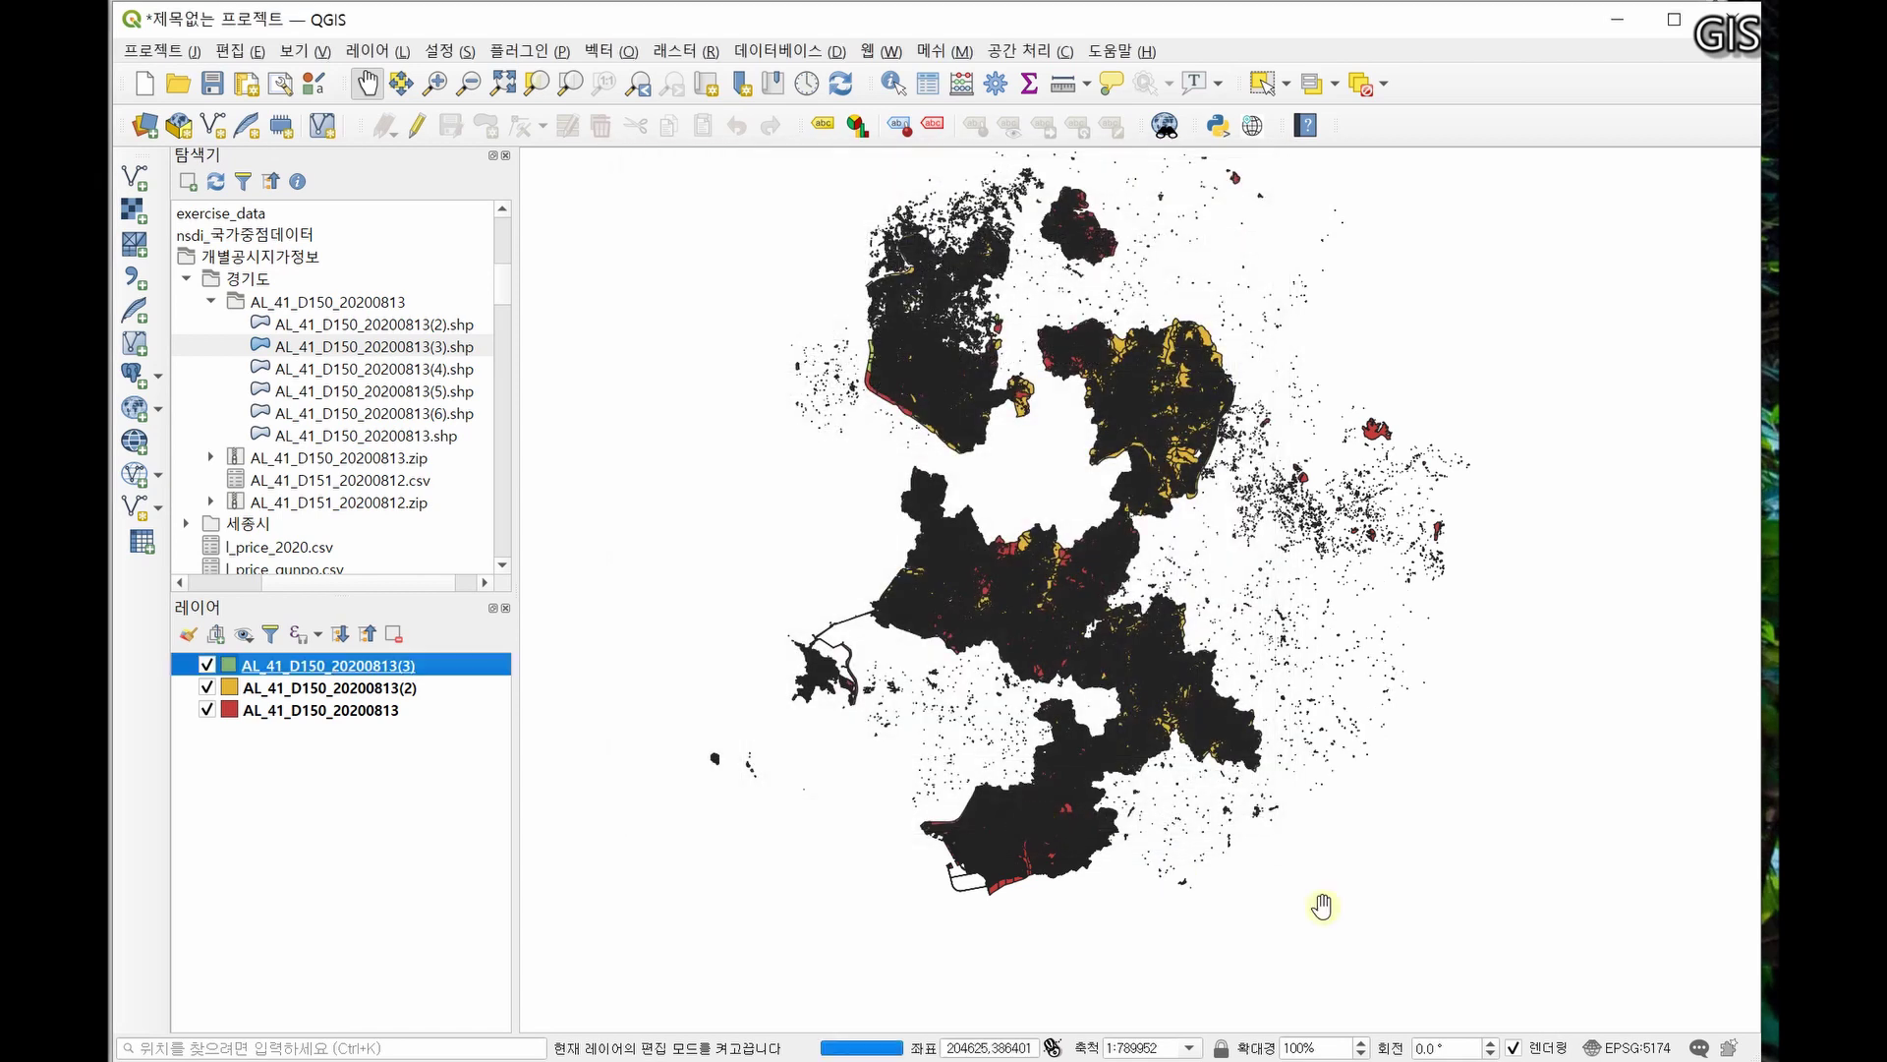
- Set the project coordinate system to EPSG:5174 Korean 1985 / Modified Central Belt
left_click(1648, 1048)
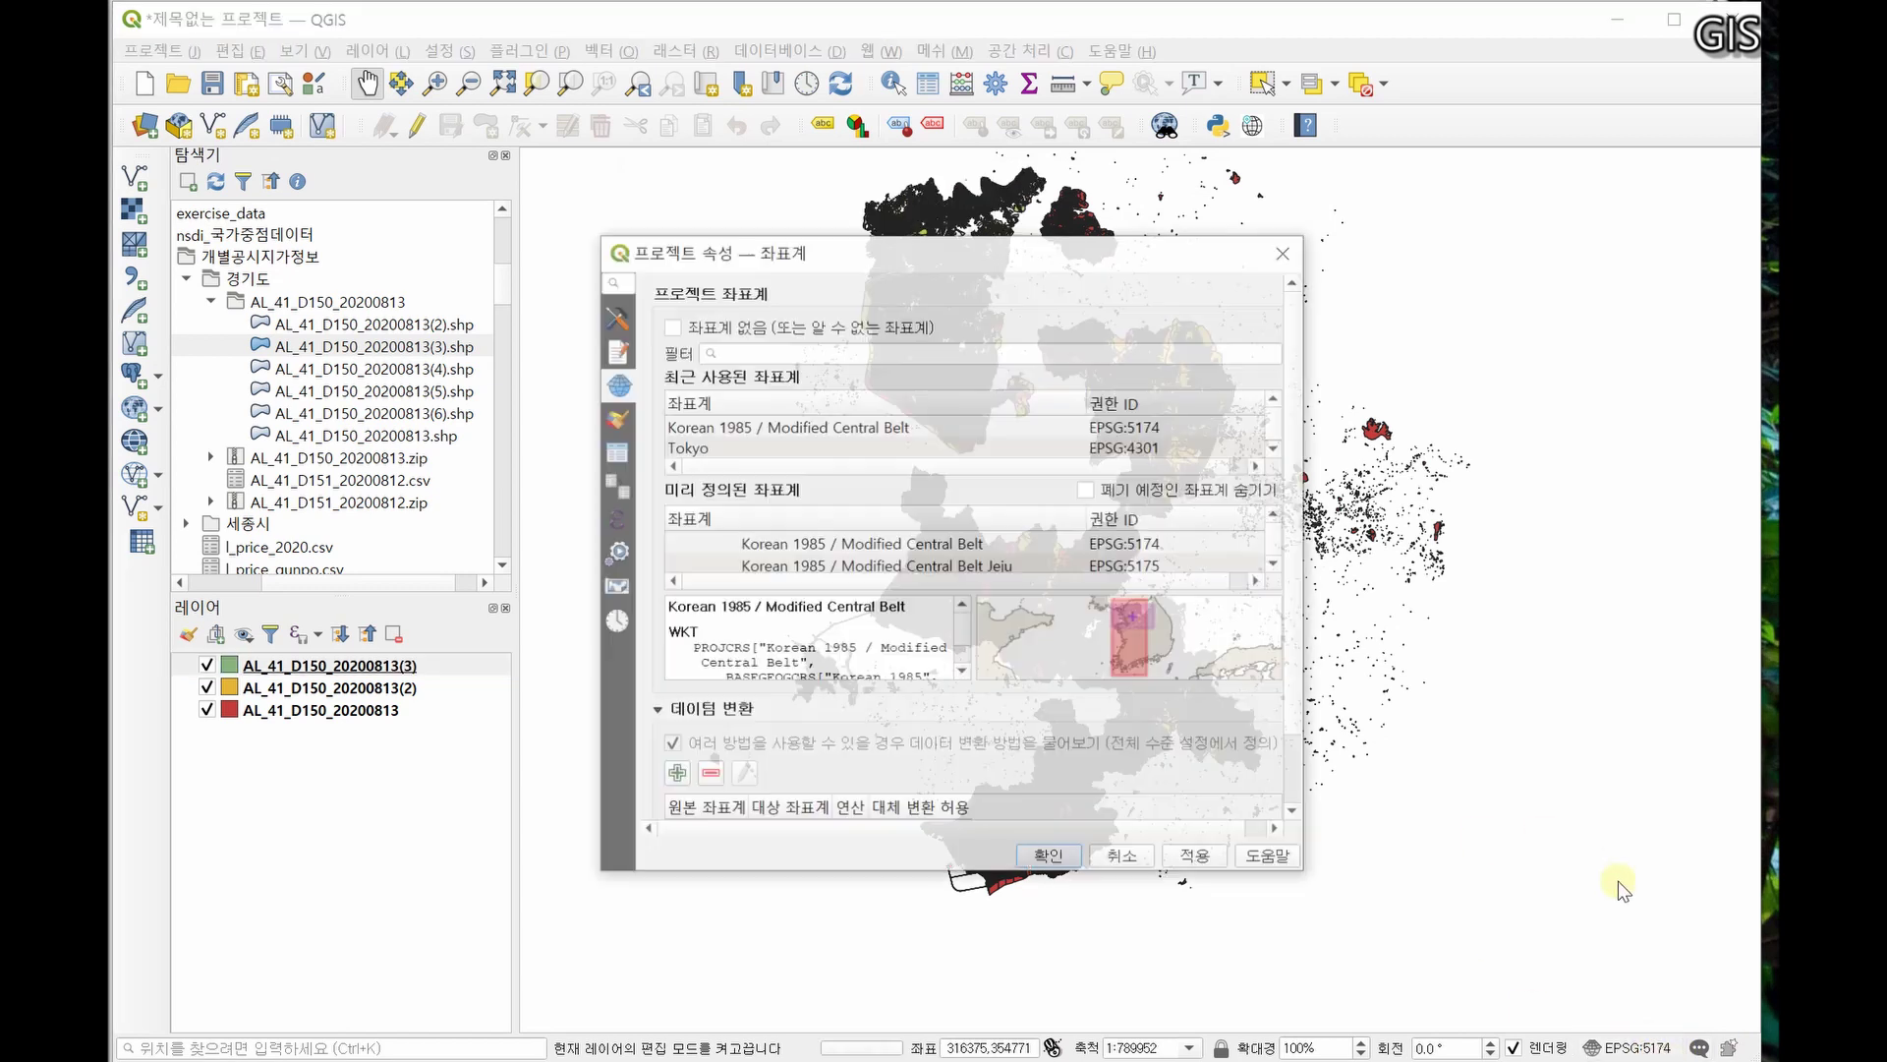
left_click(835, 353)
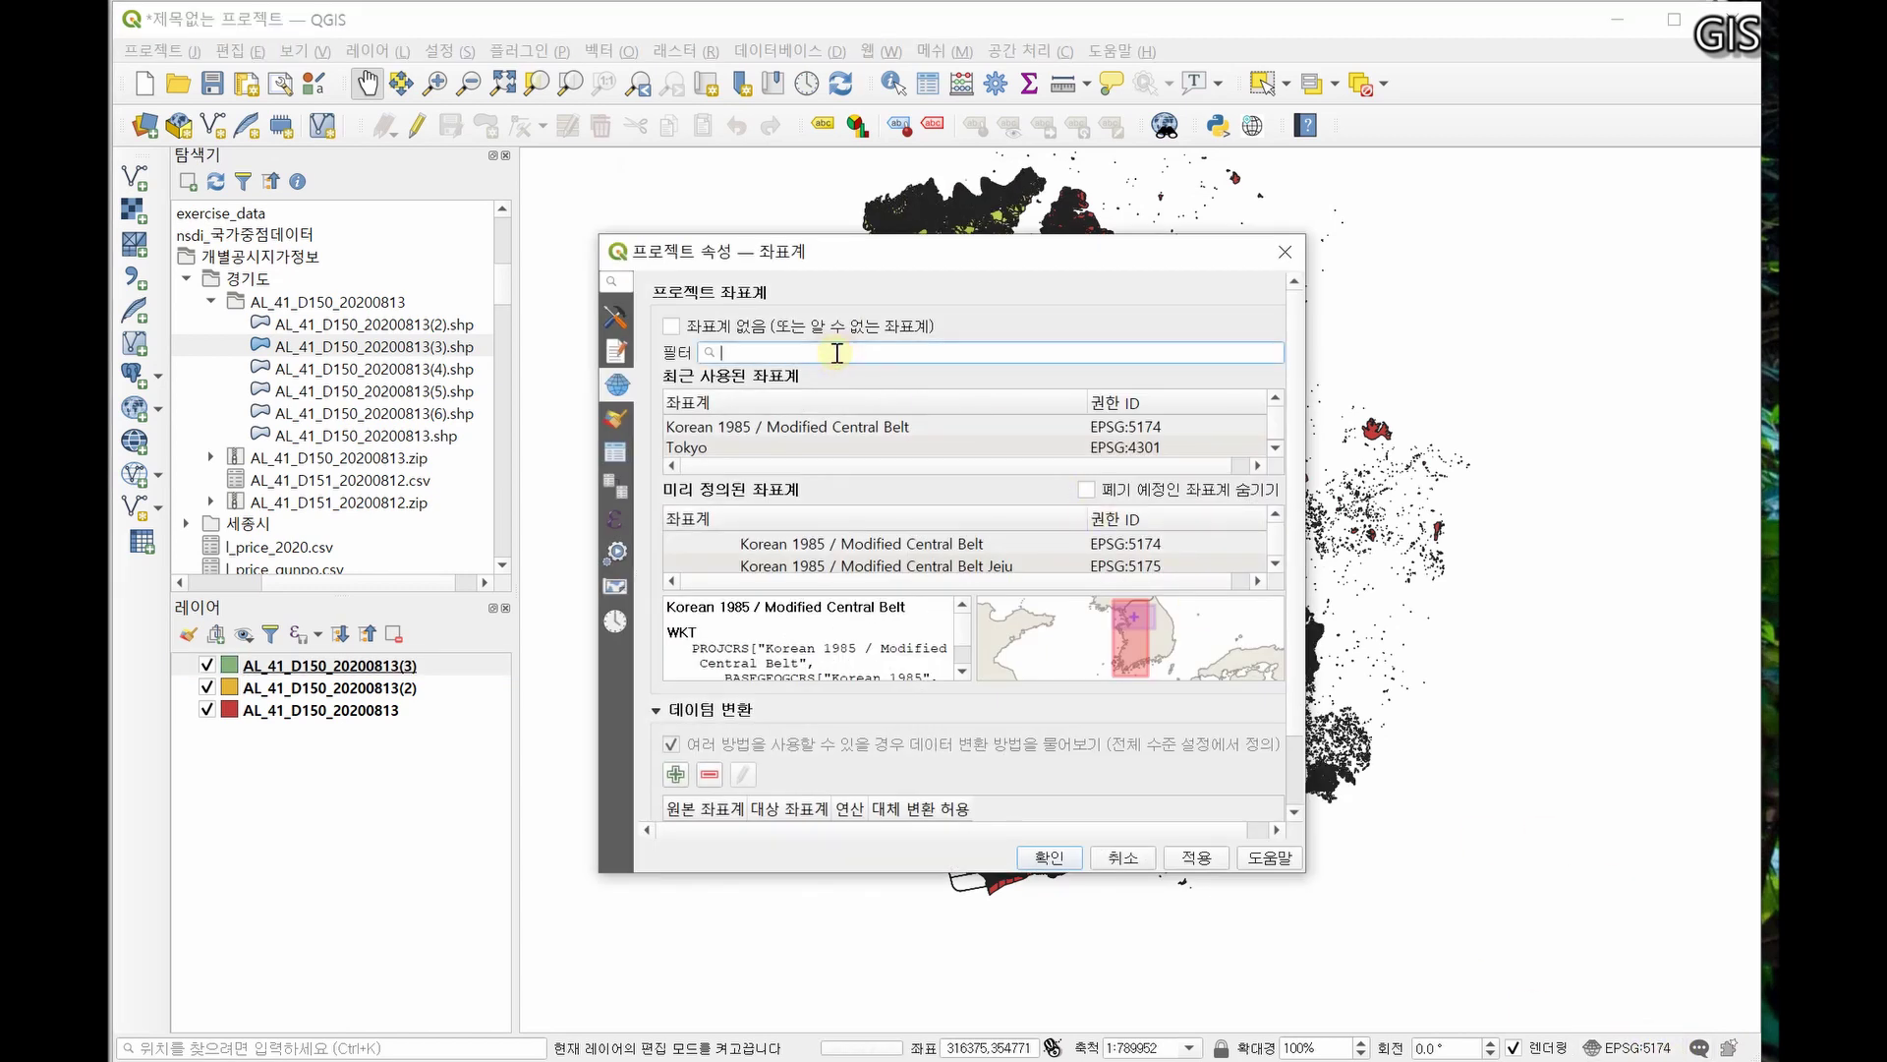
type("5174")
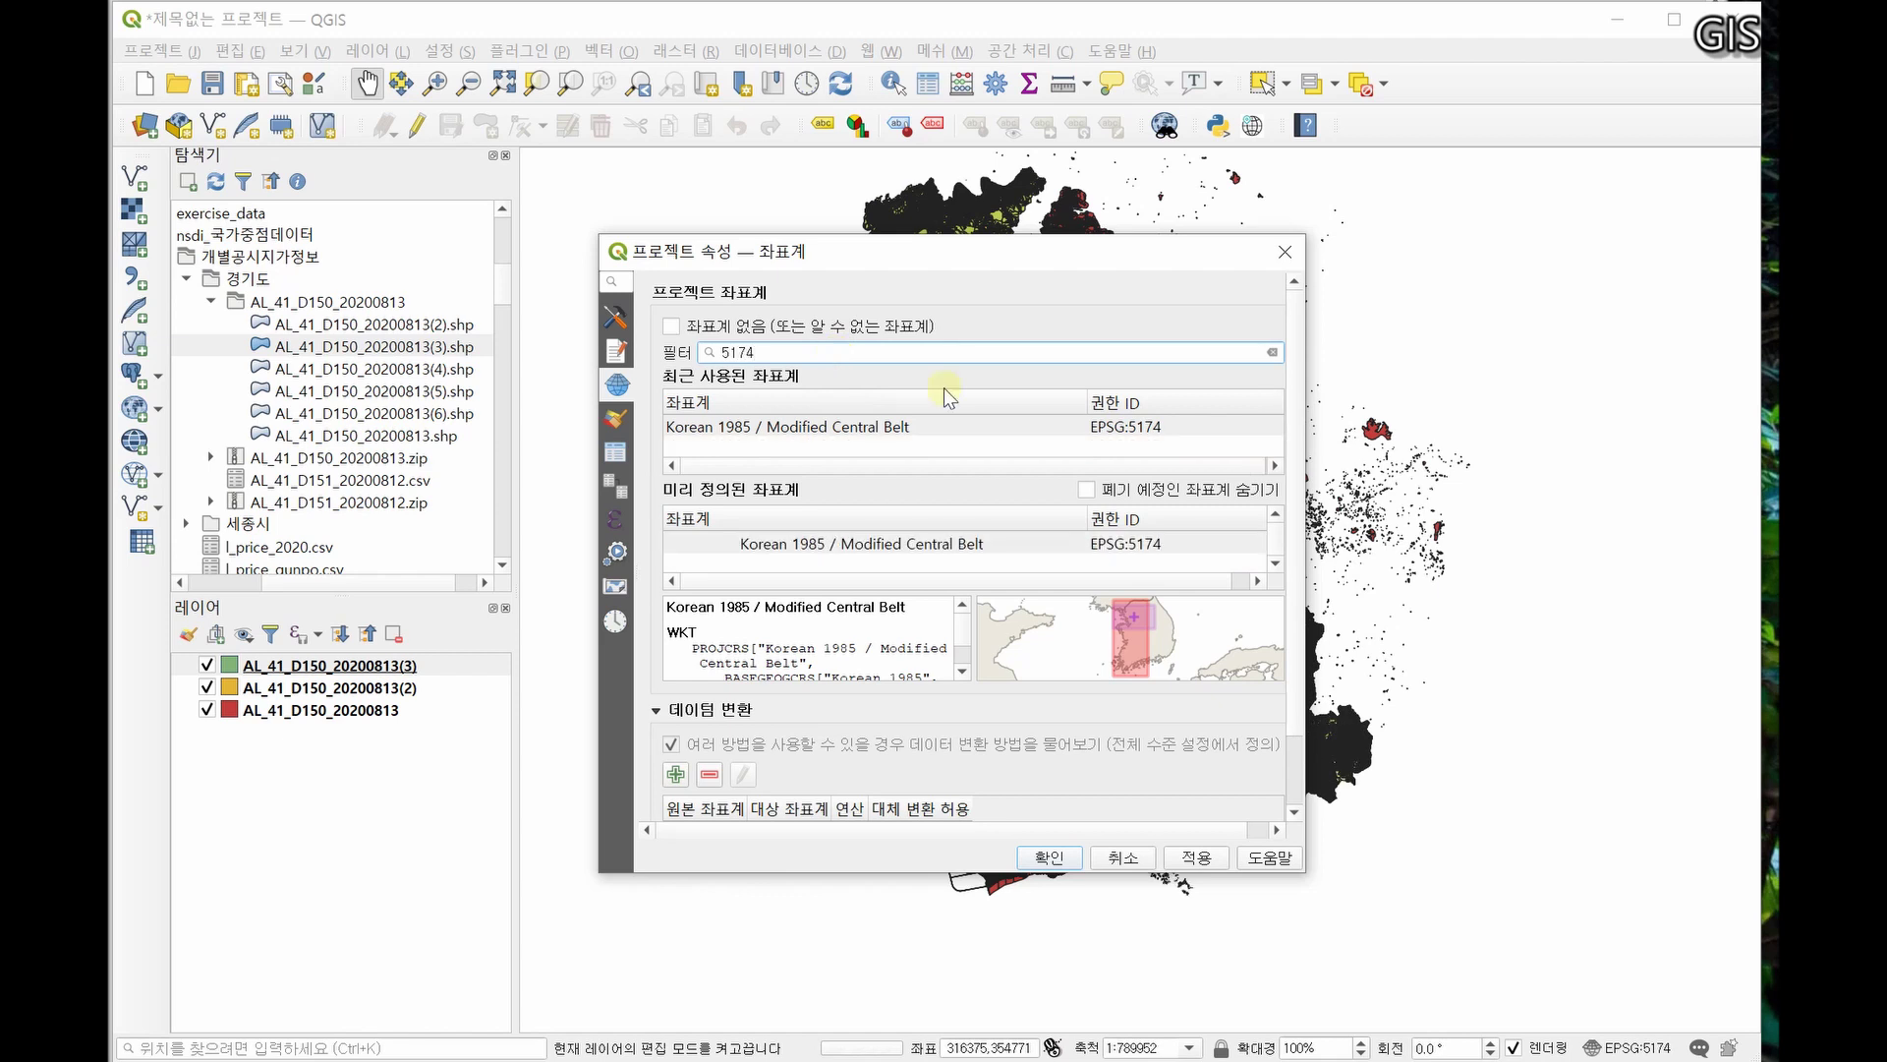
left_click(1123, 428)
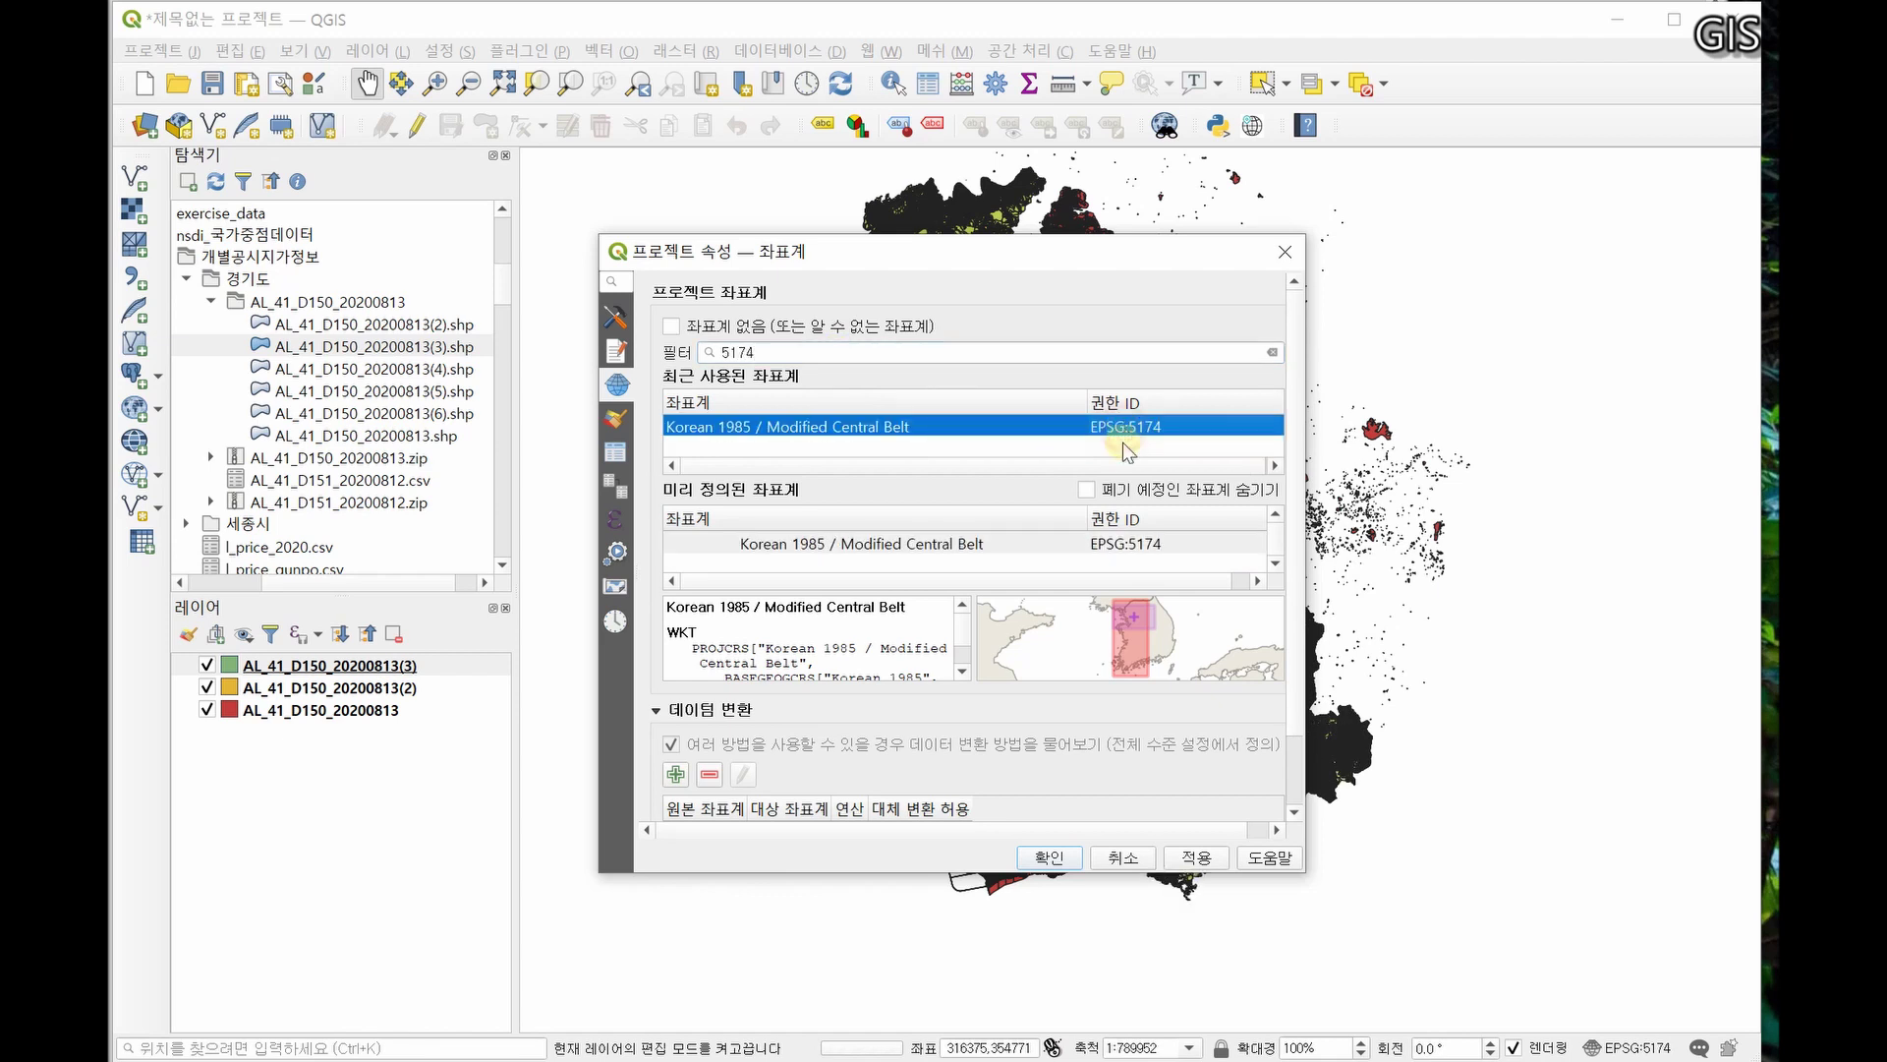
left_click(1049, 860)
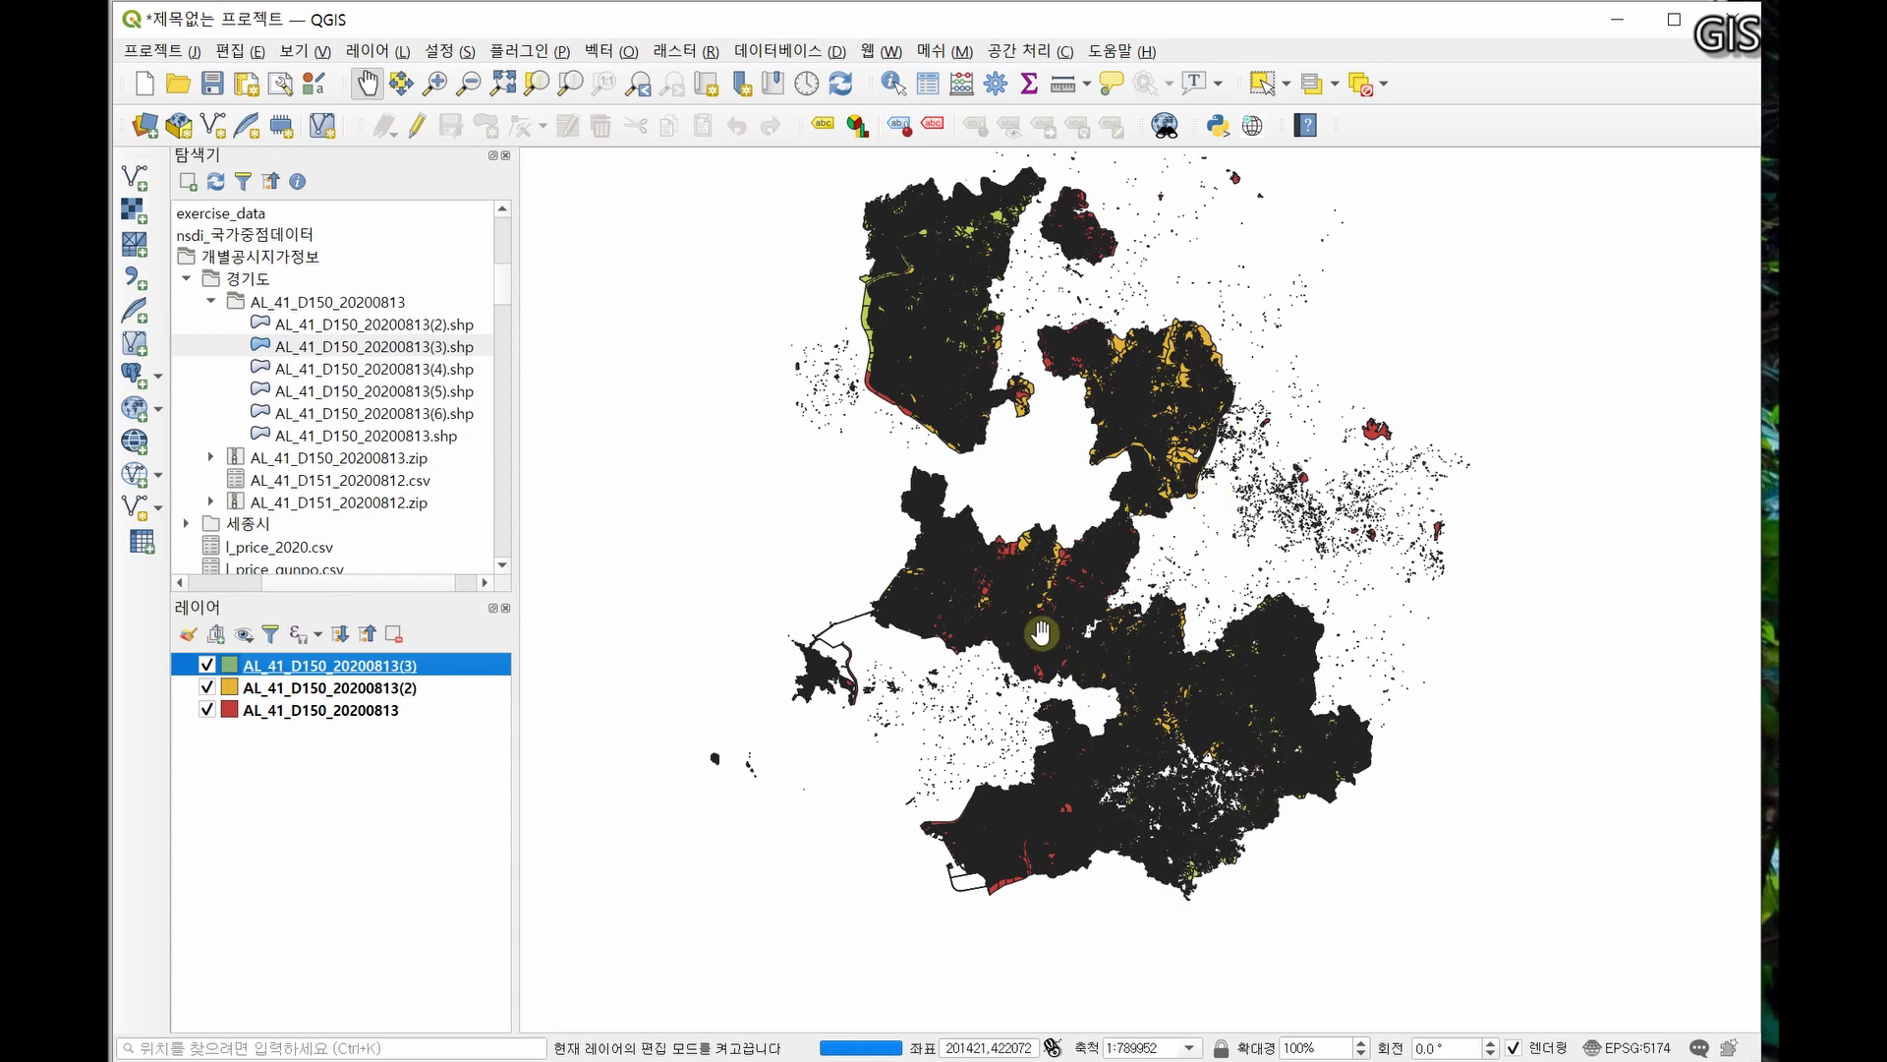
- Add the Naver Street background map from Naver Maps v5 using the TMS for Korea plugin
left_click_drag(504, 292, 510, 398)
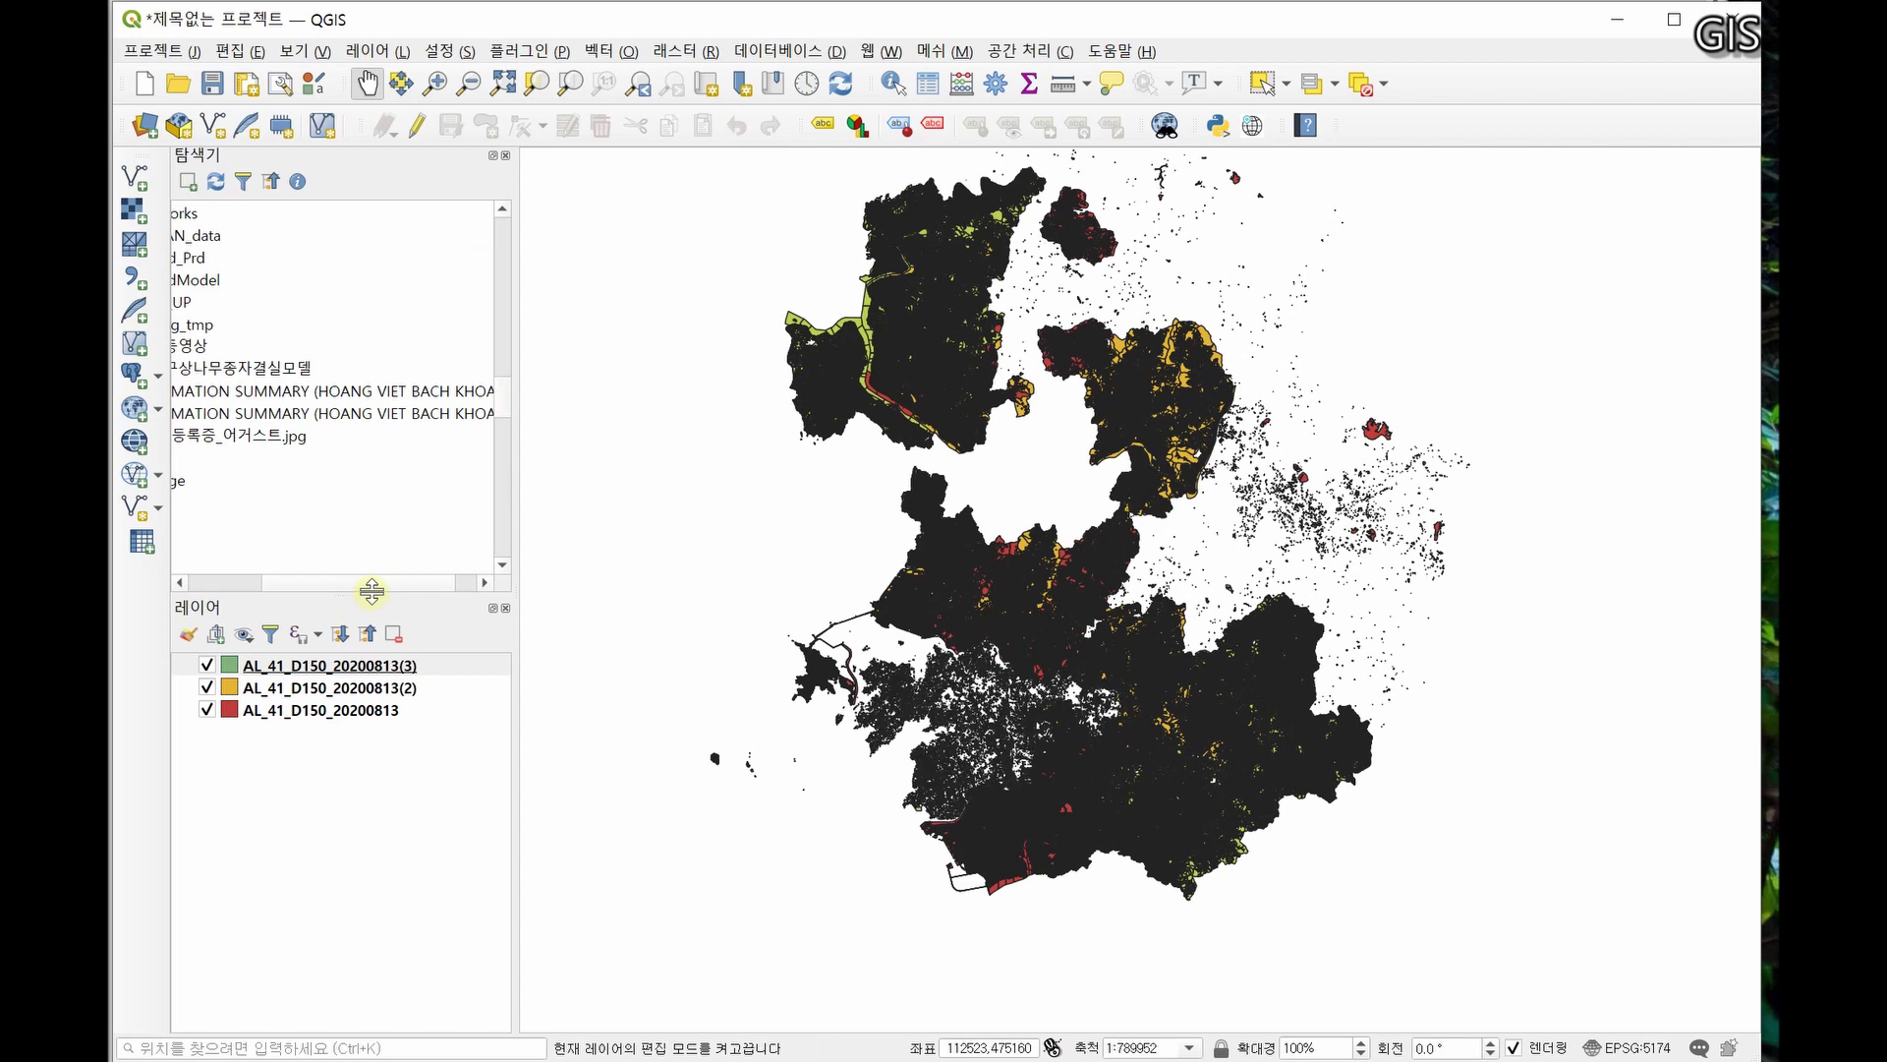
left_click(879, 51)
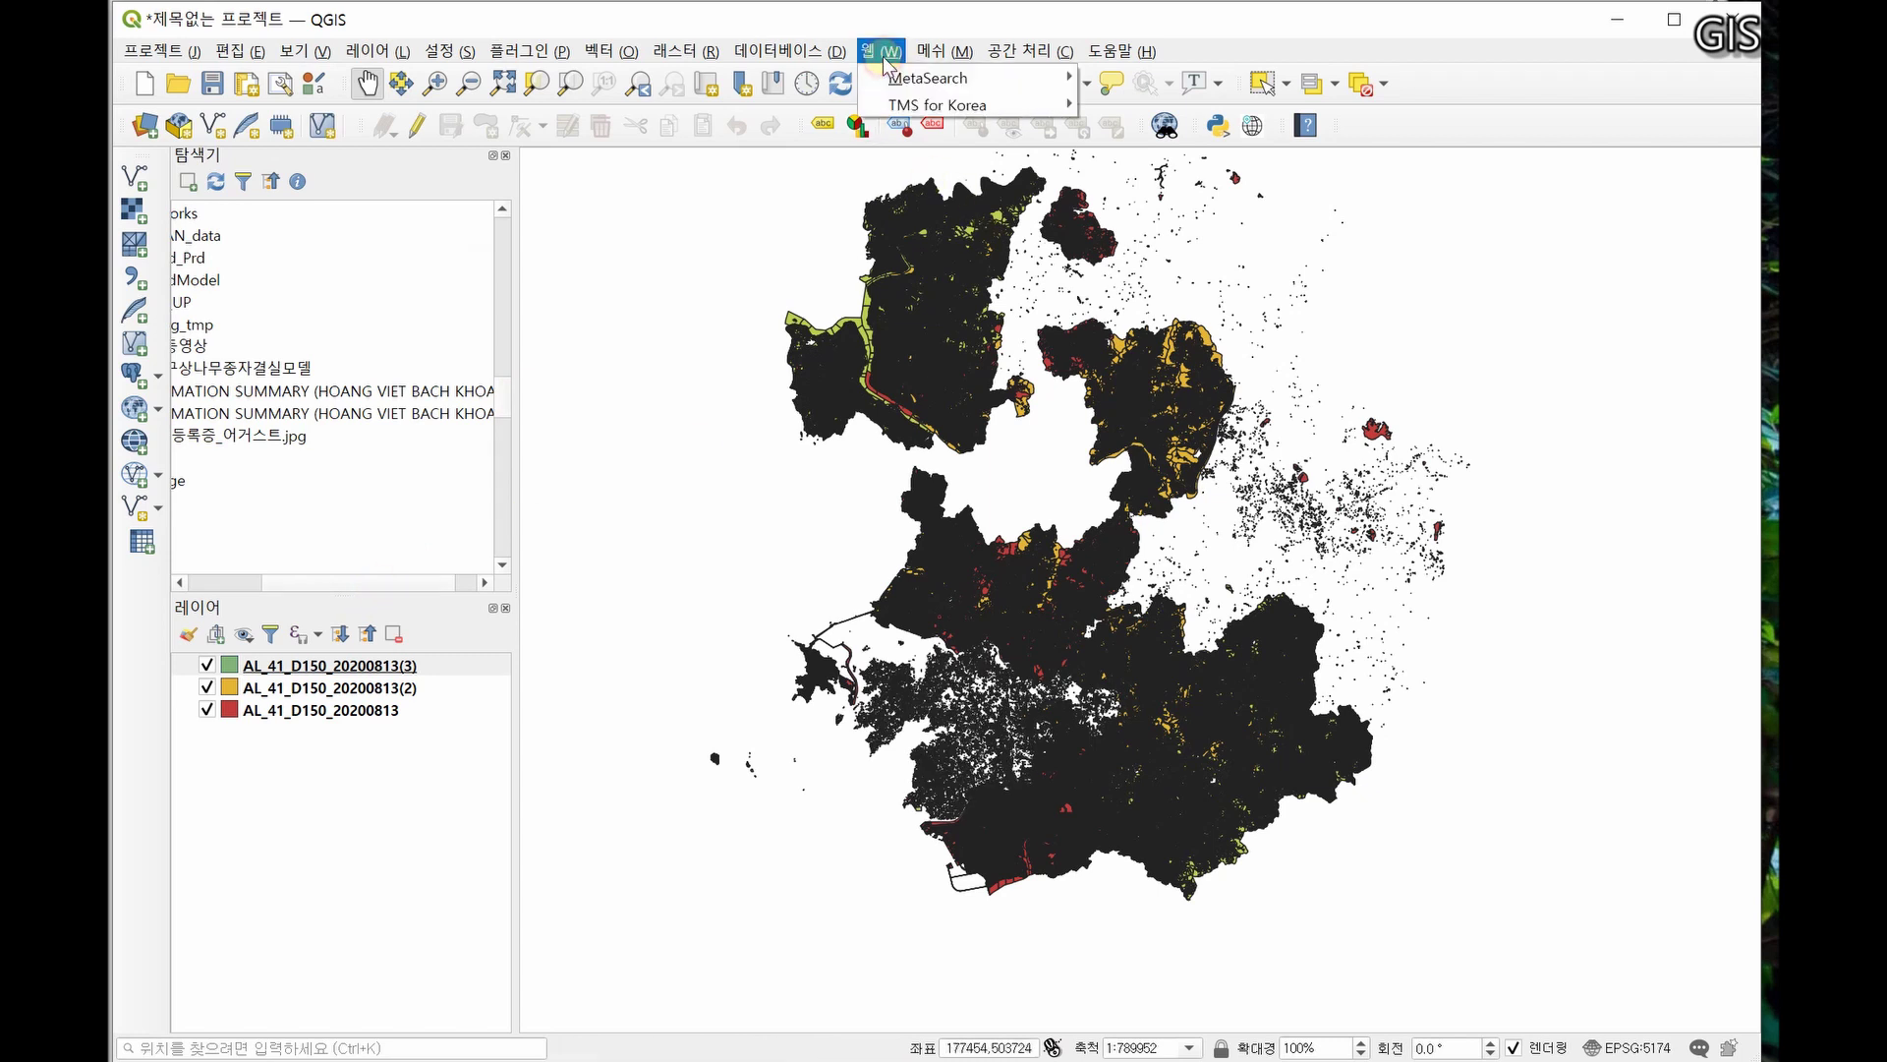
mouse_move(935, 110)
mouse_move(1238, 187)
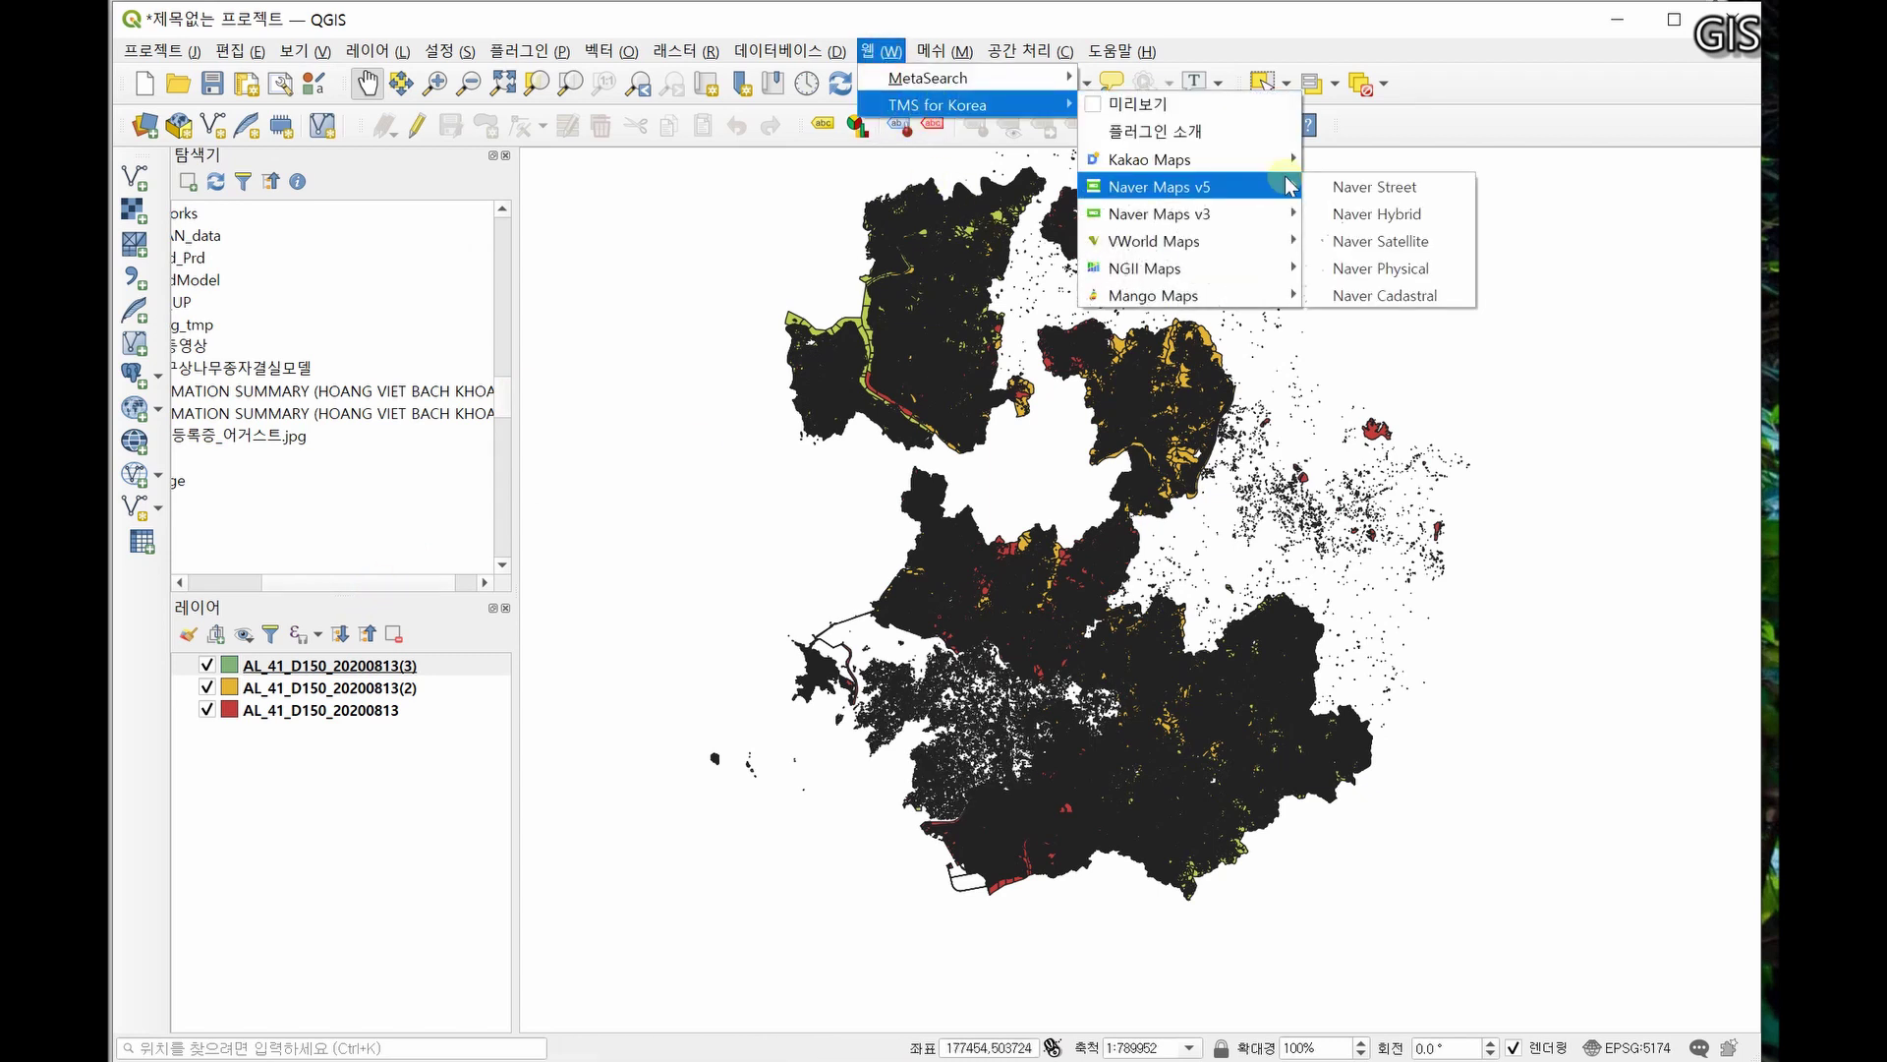
left_click(1420, 186)
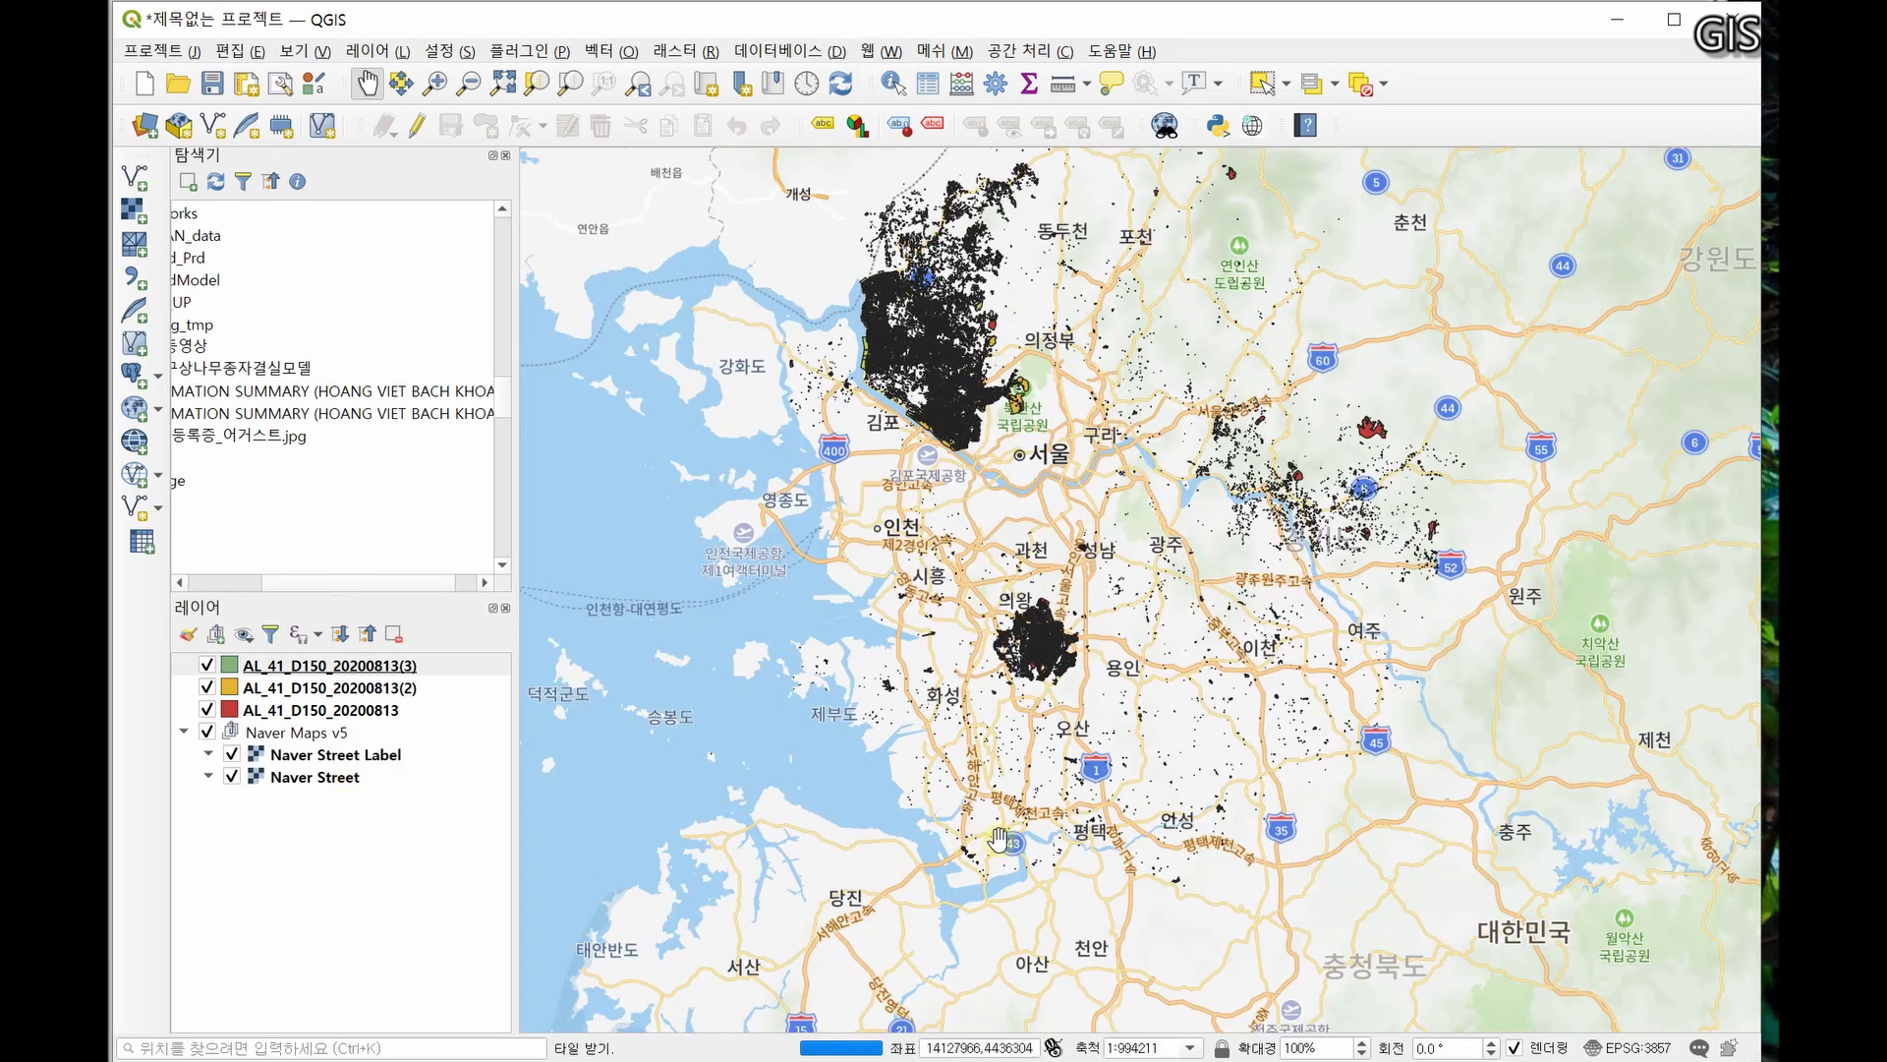
- Hide the AL_41_D150_20200813(3) and AL_41_D150_20200813 layers and examine the remaining AL_41_D150_20200813(2) parcels around 군포시
scroll(1072, 602, "up", 1)
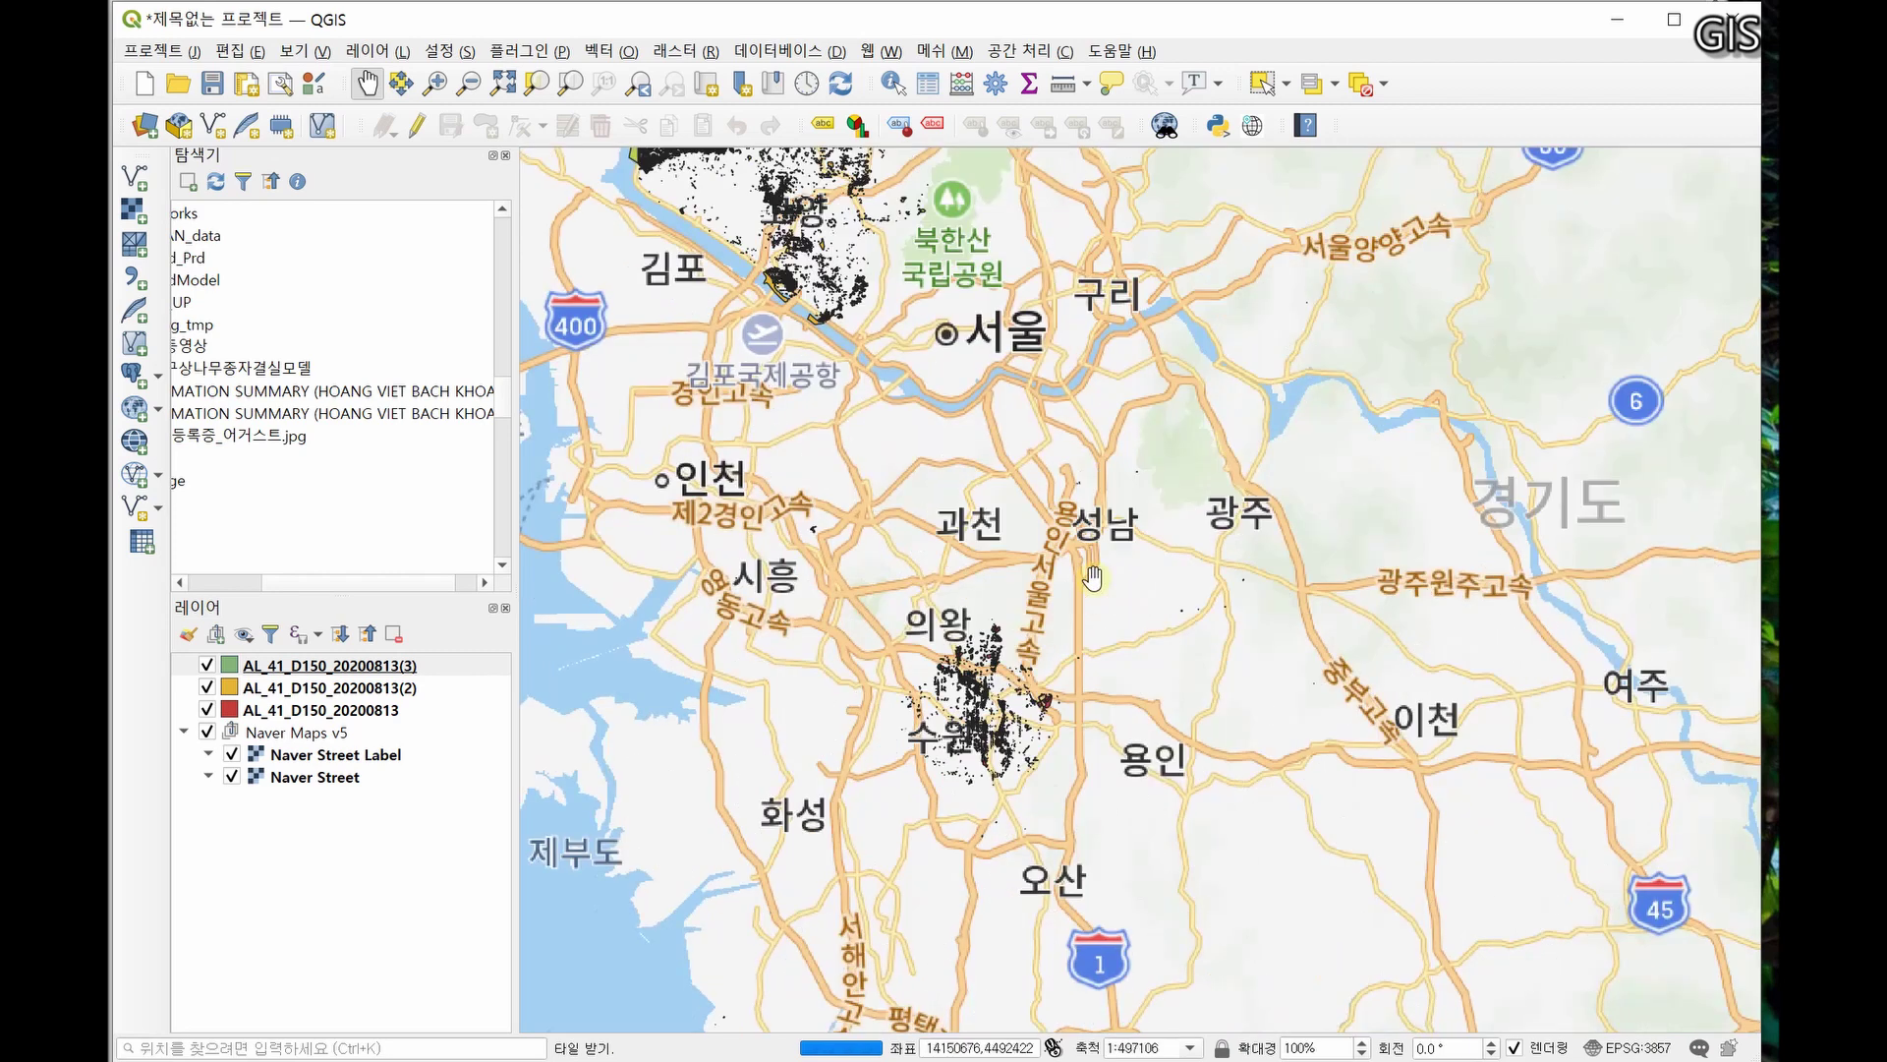
scroll(1019, 641, "up", 1)
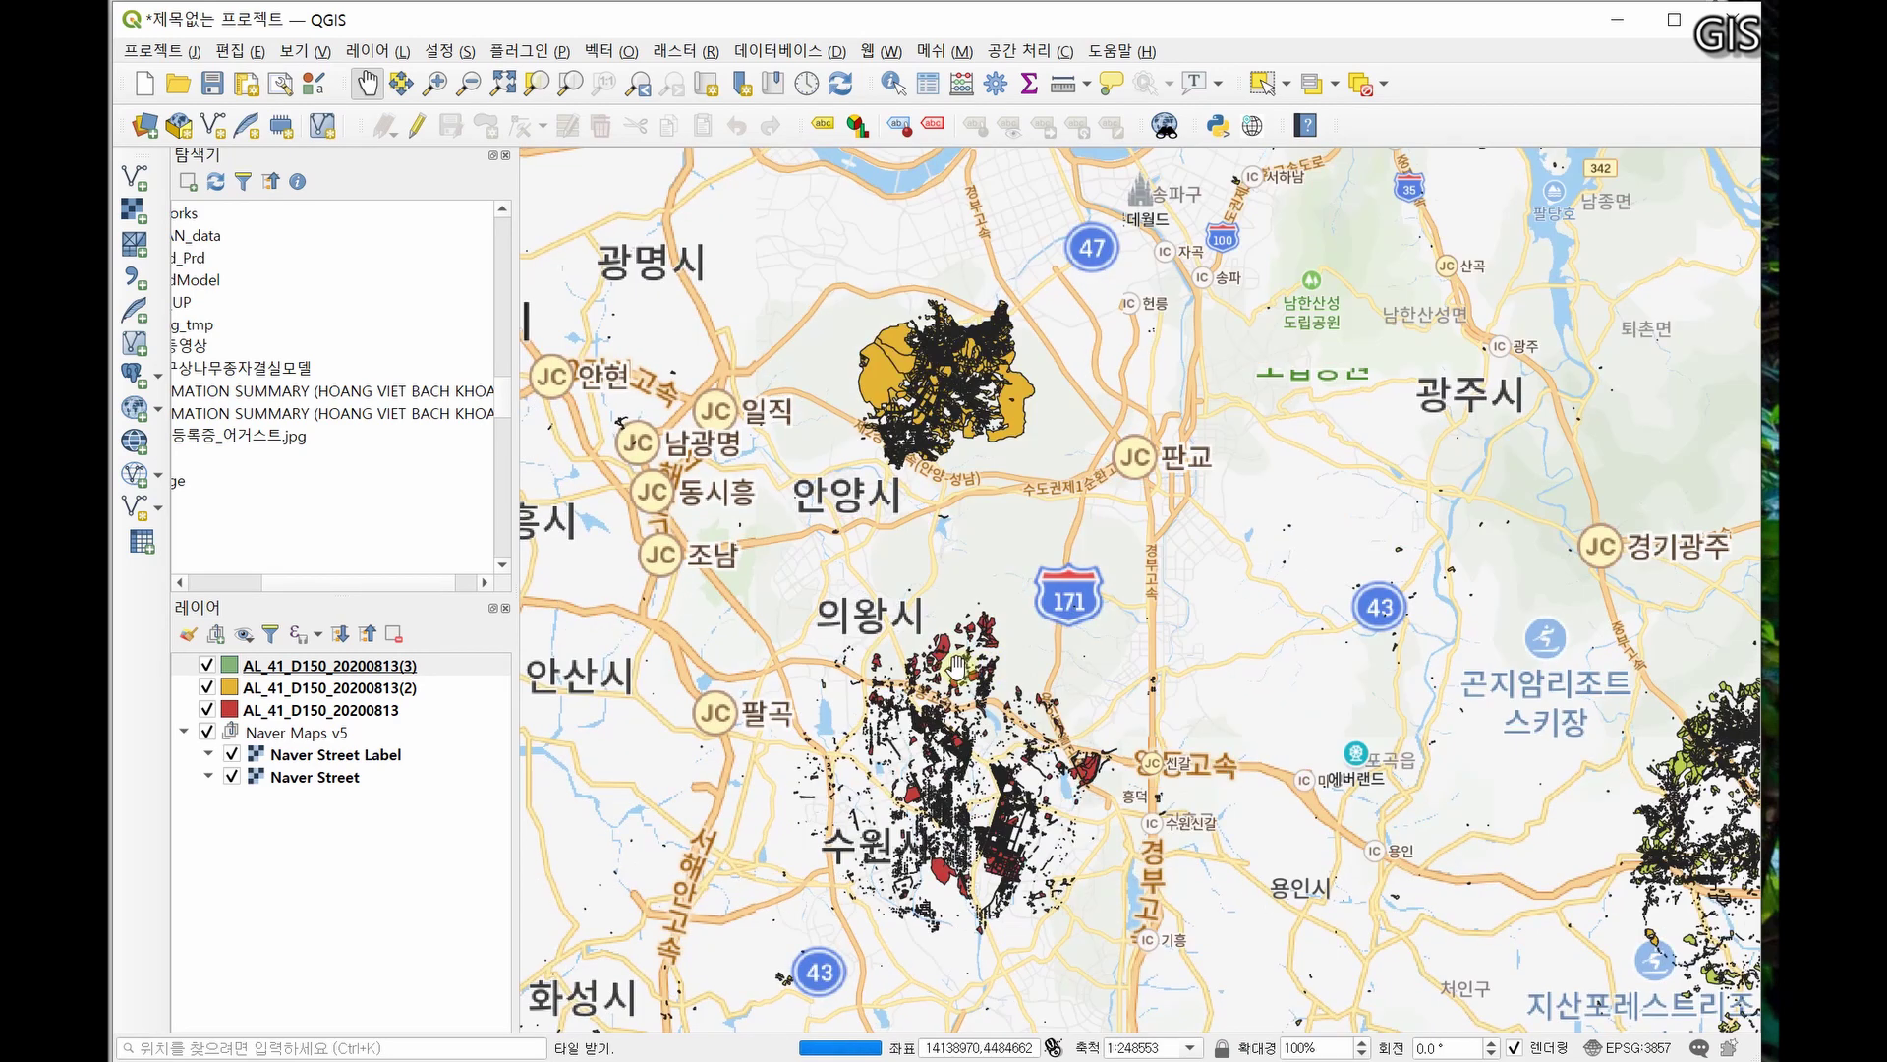
scroll(839, 729, "up", 1)
scroll(603, 590, "up", 2)
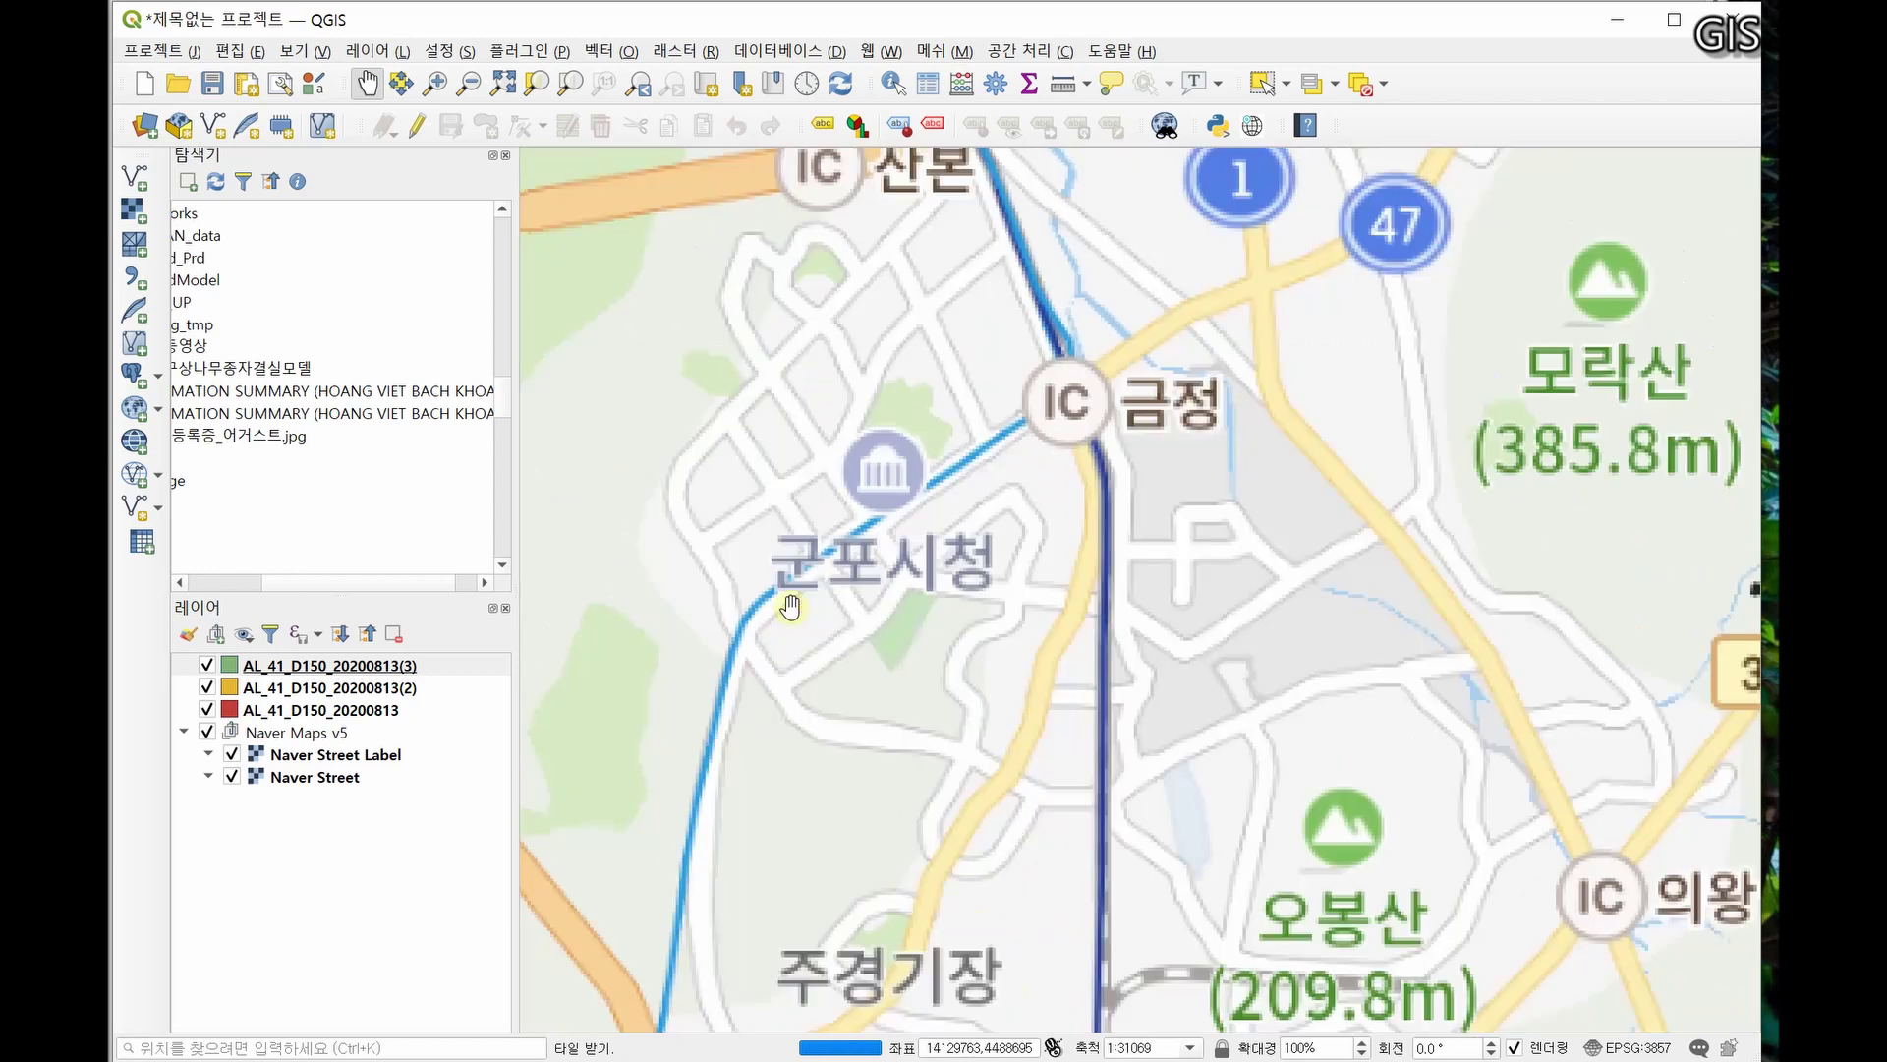
left_click(210, 665)
left_click(206, 709)
scroll(1093, 728, "down", 1)
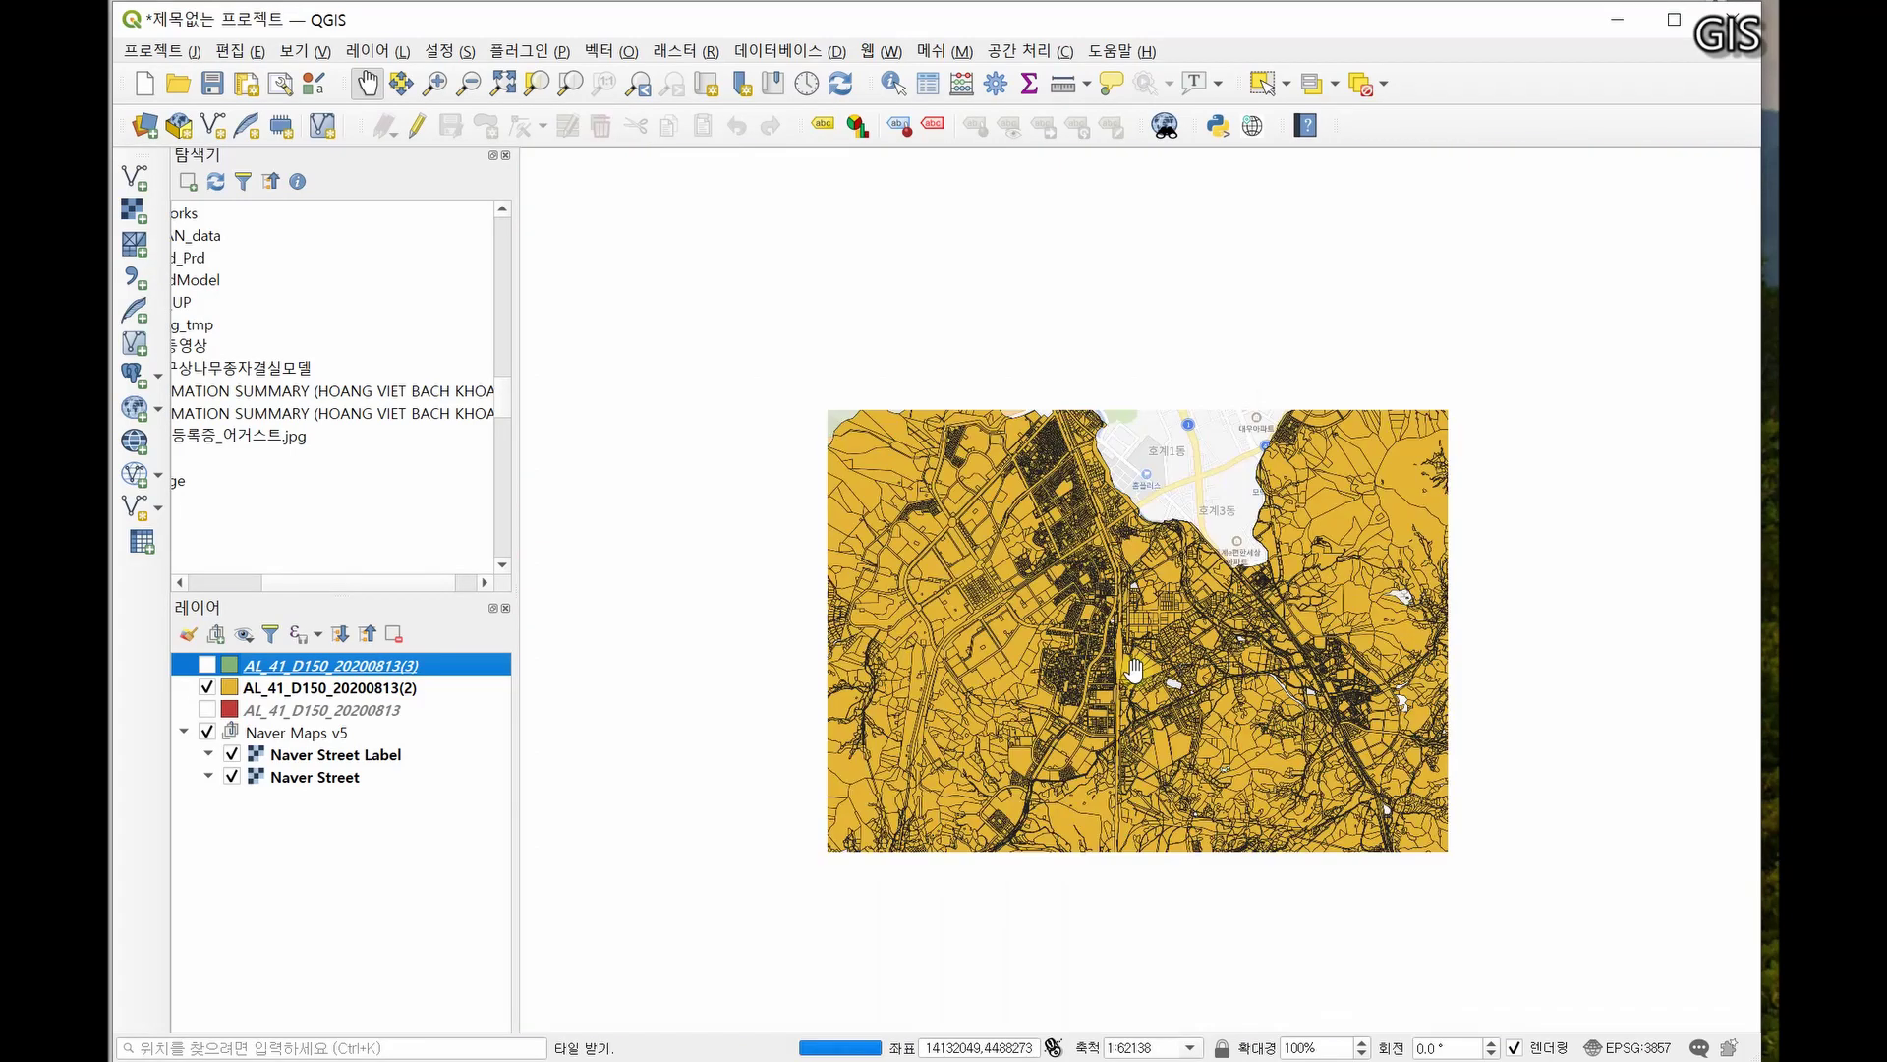
left_click_drag(1091, 747, 1142, 582)
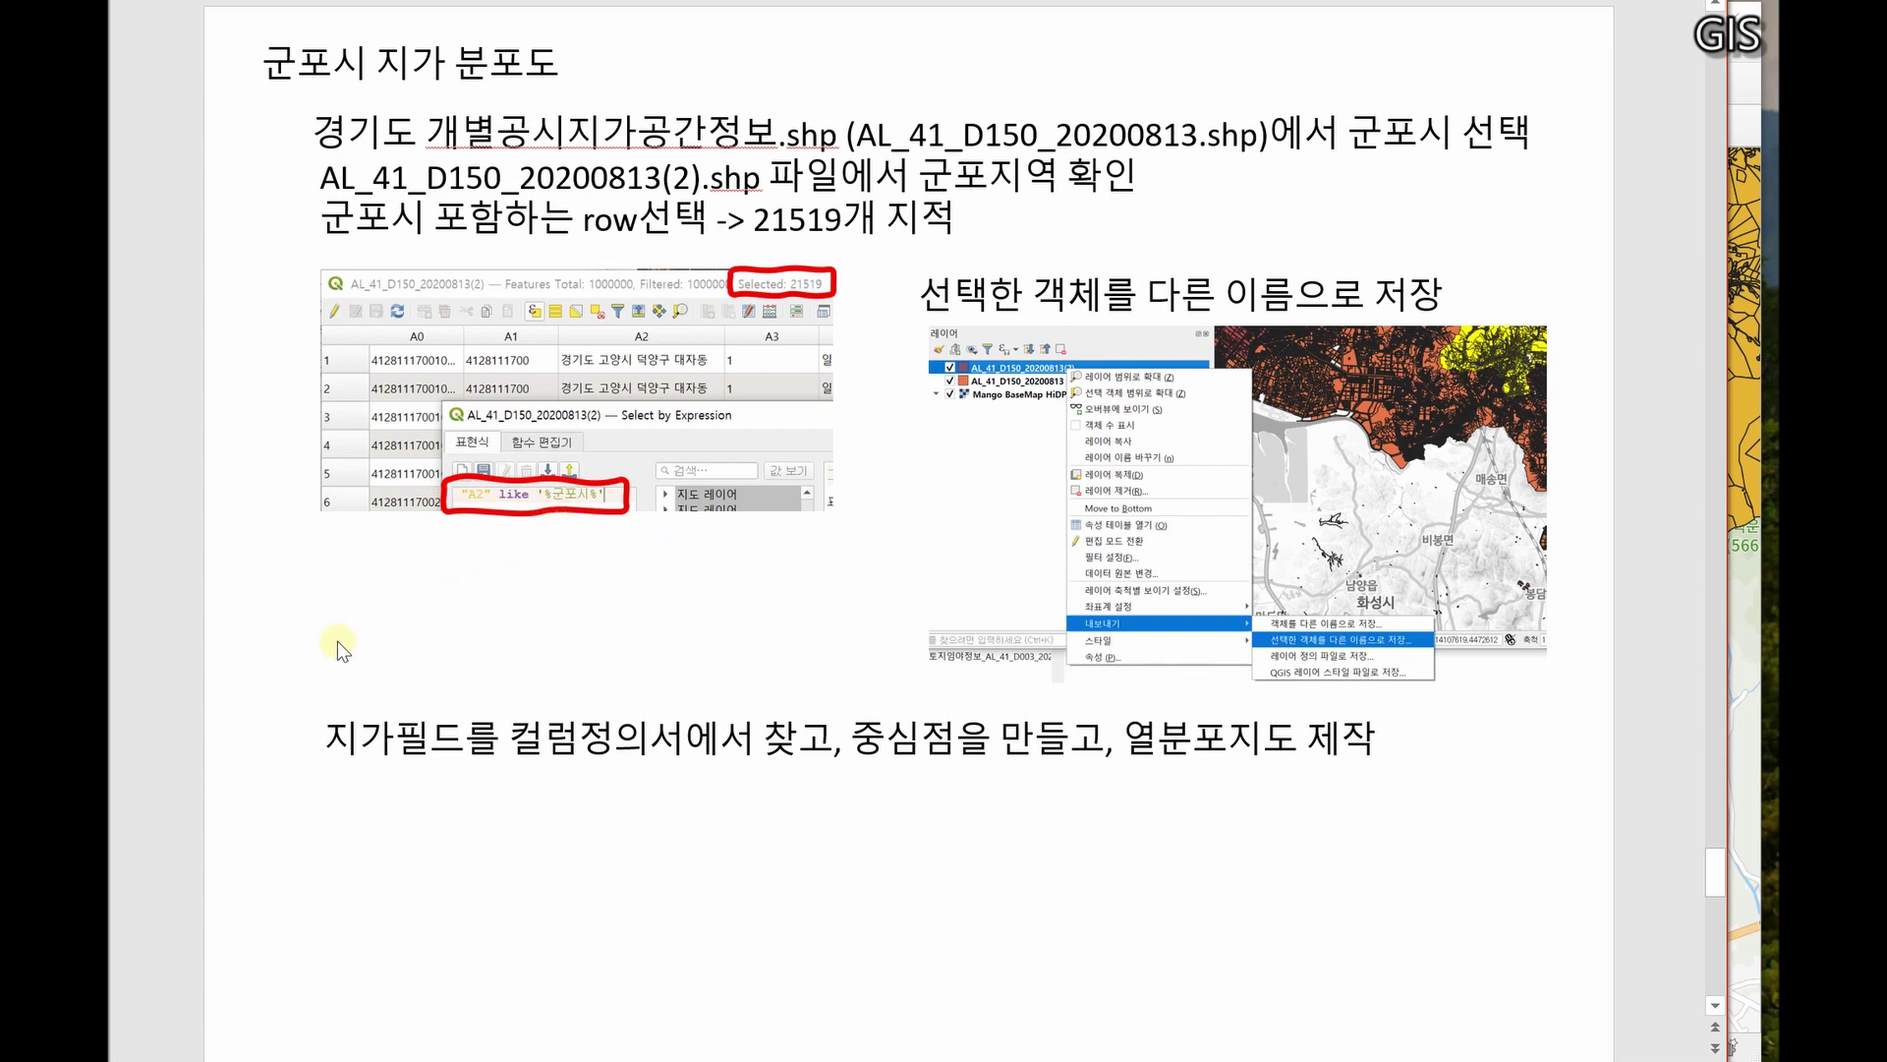
- Switch to QGIS, open the attribute table of the AL_41_D150_20200813(2) layer and look through its columns
key("alt+Tab")
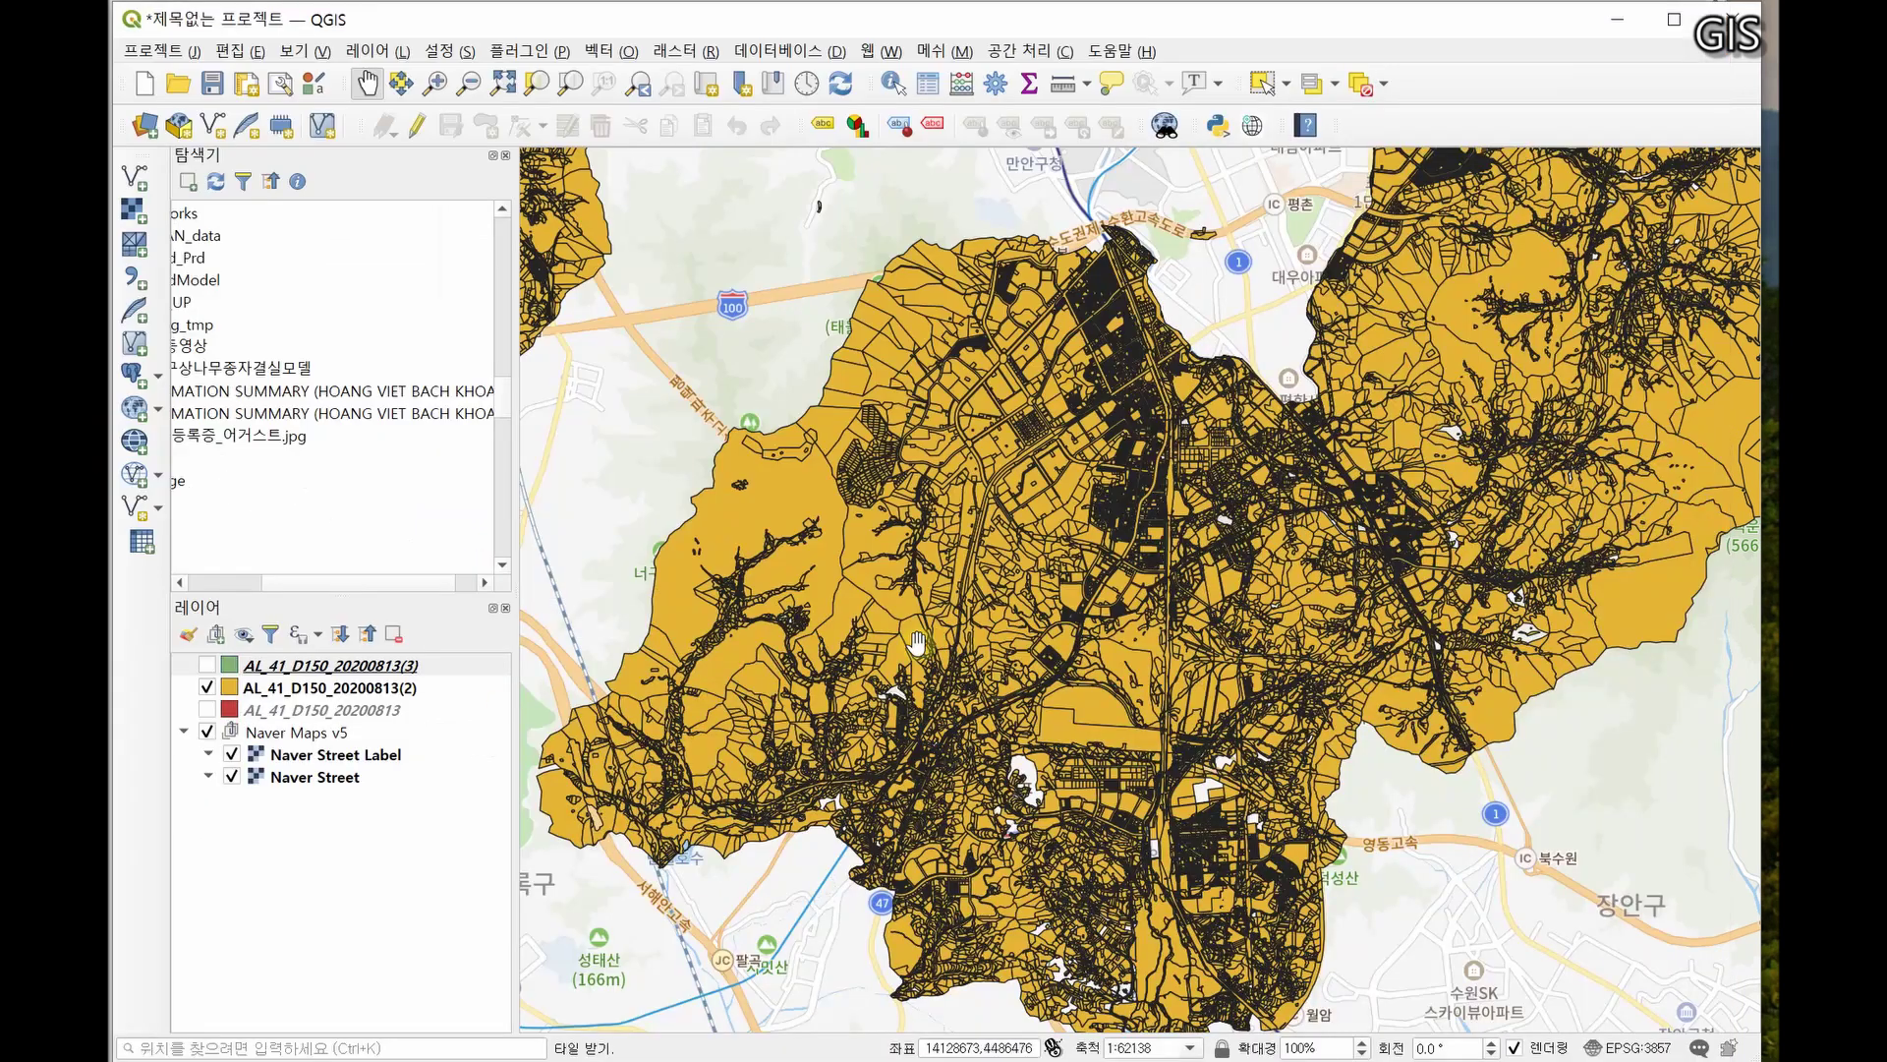
left_click(386, 689)
right_click(387, 690)
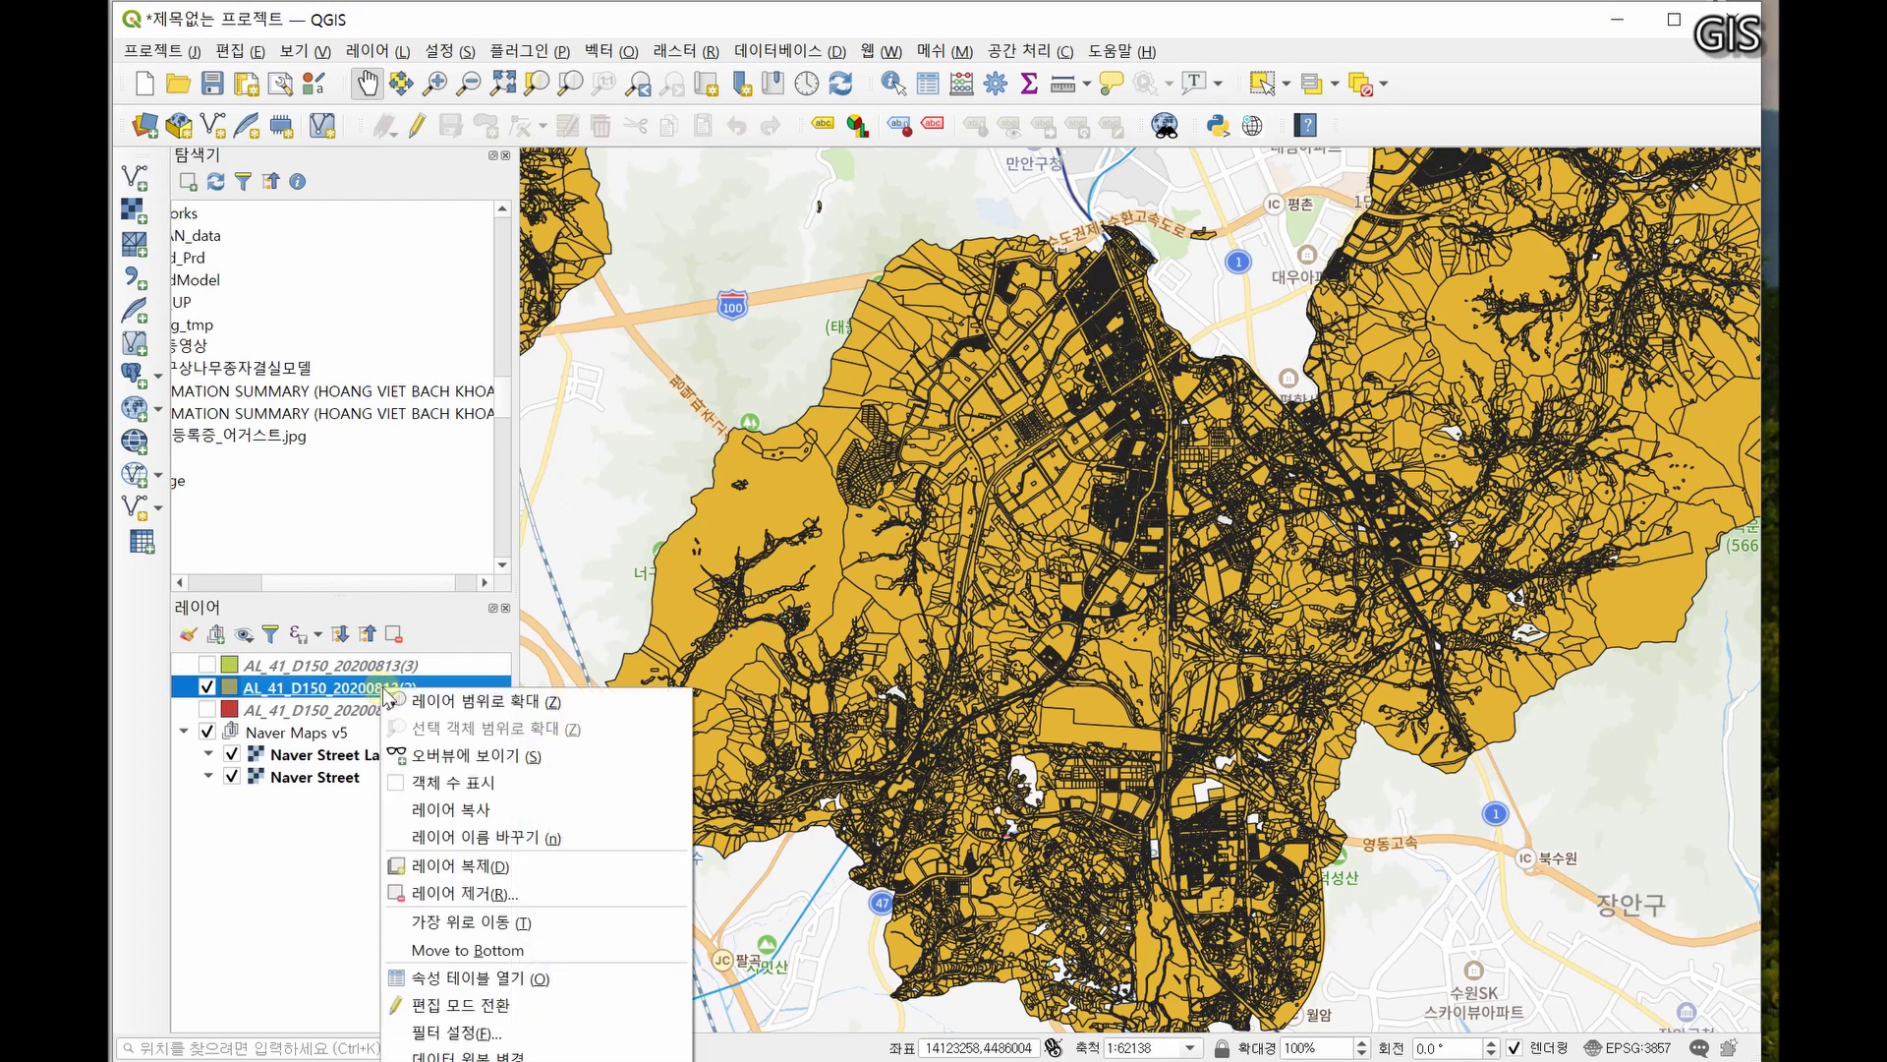
left_click(501, 988)
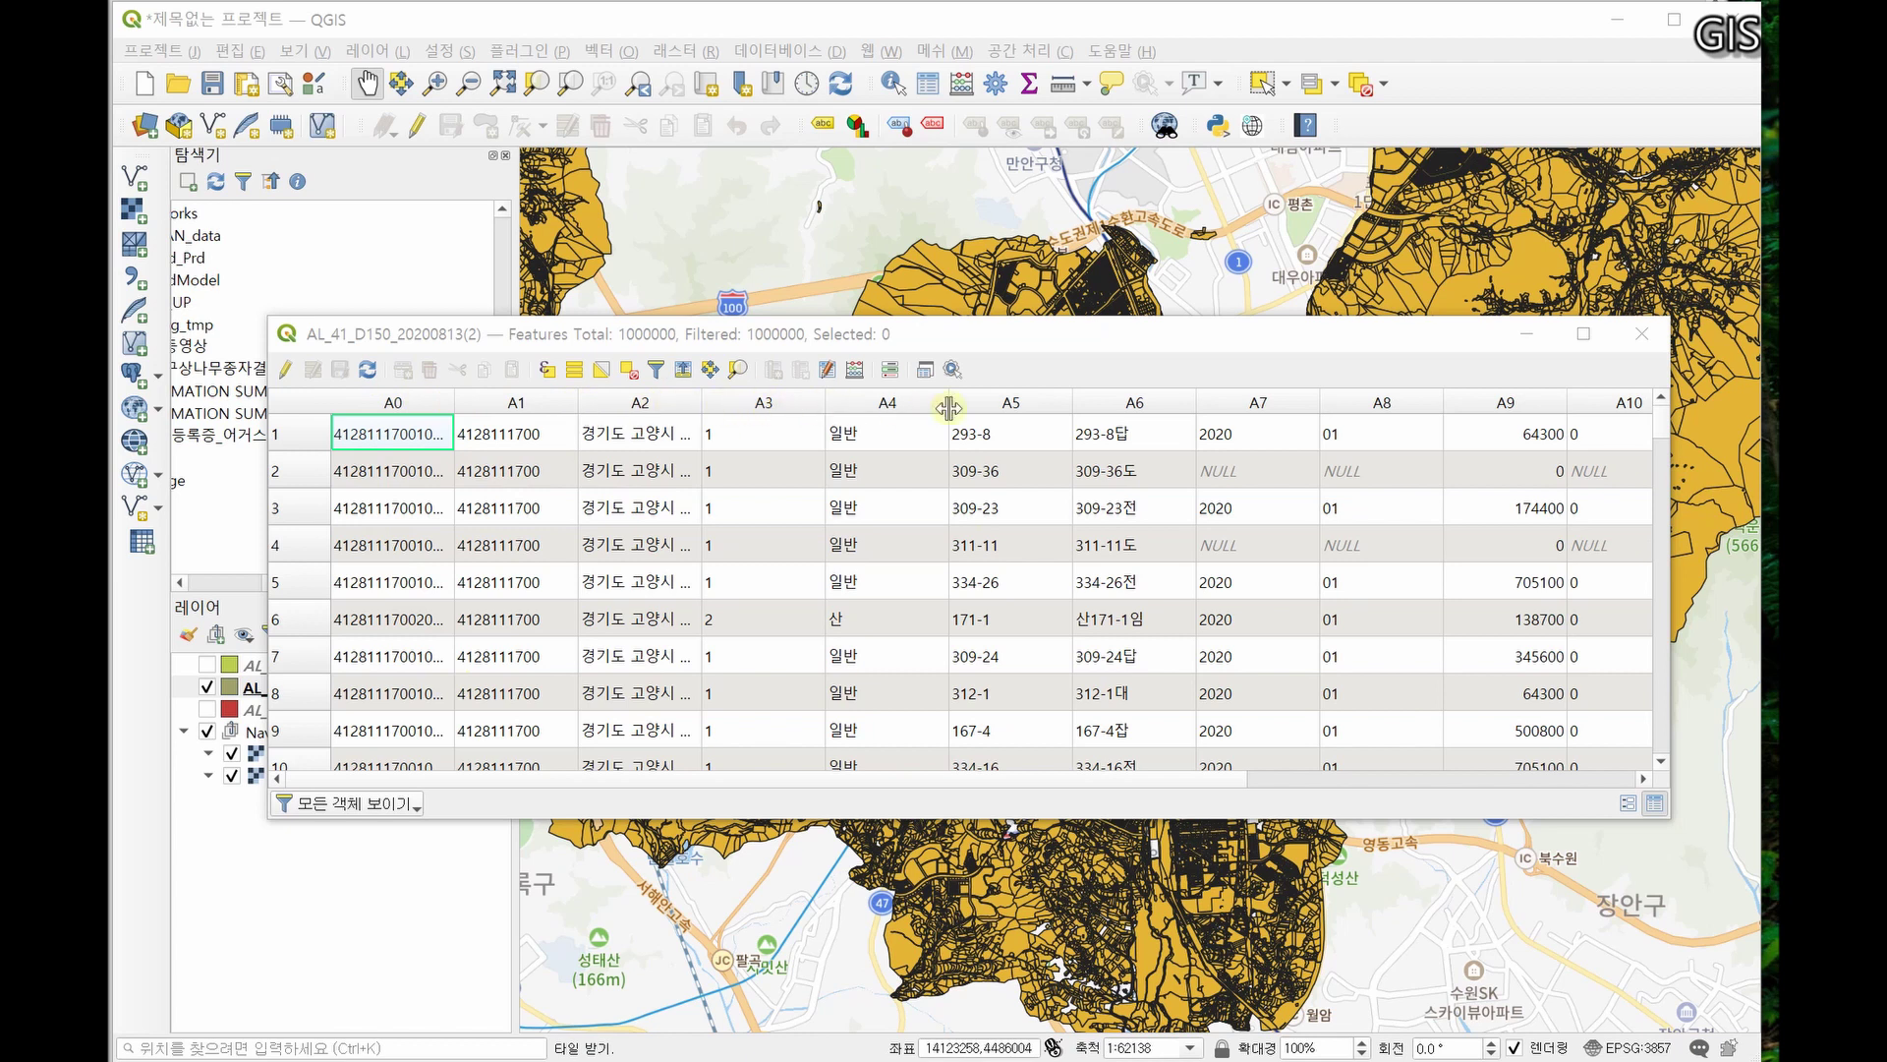
left_click_drag(1219, 784, 1648, 773)
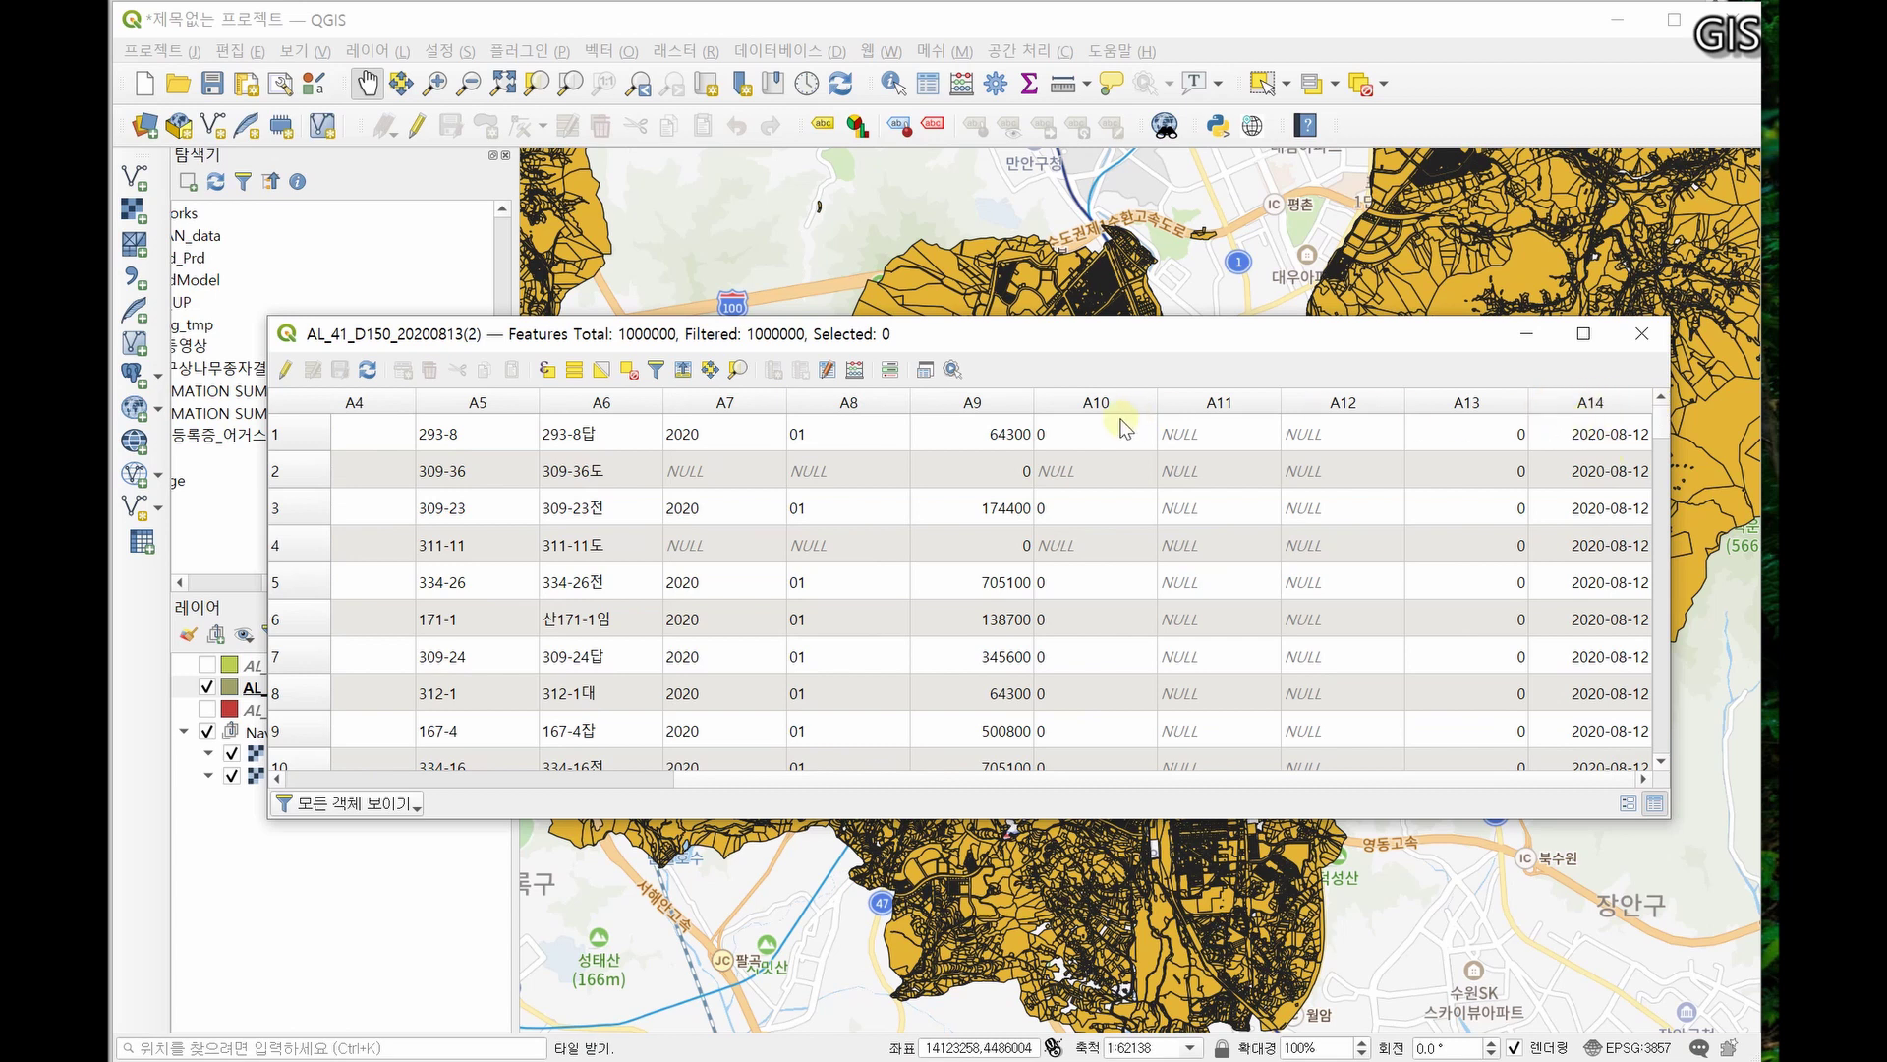
left_click_drag(1030, 780, 470, 816)
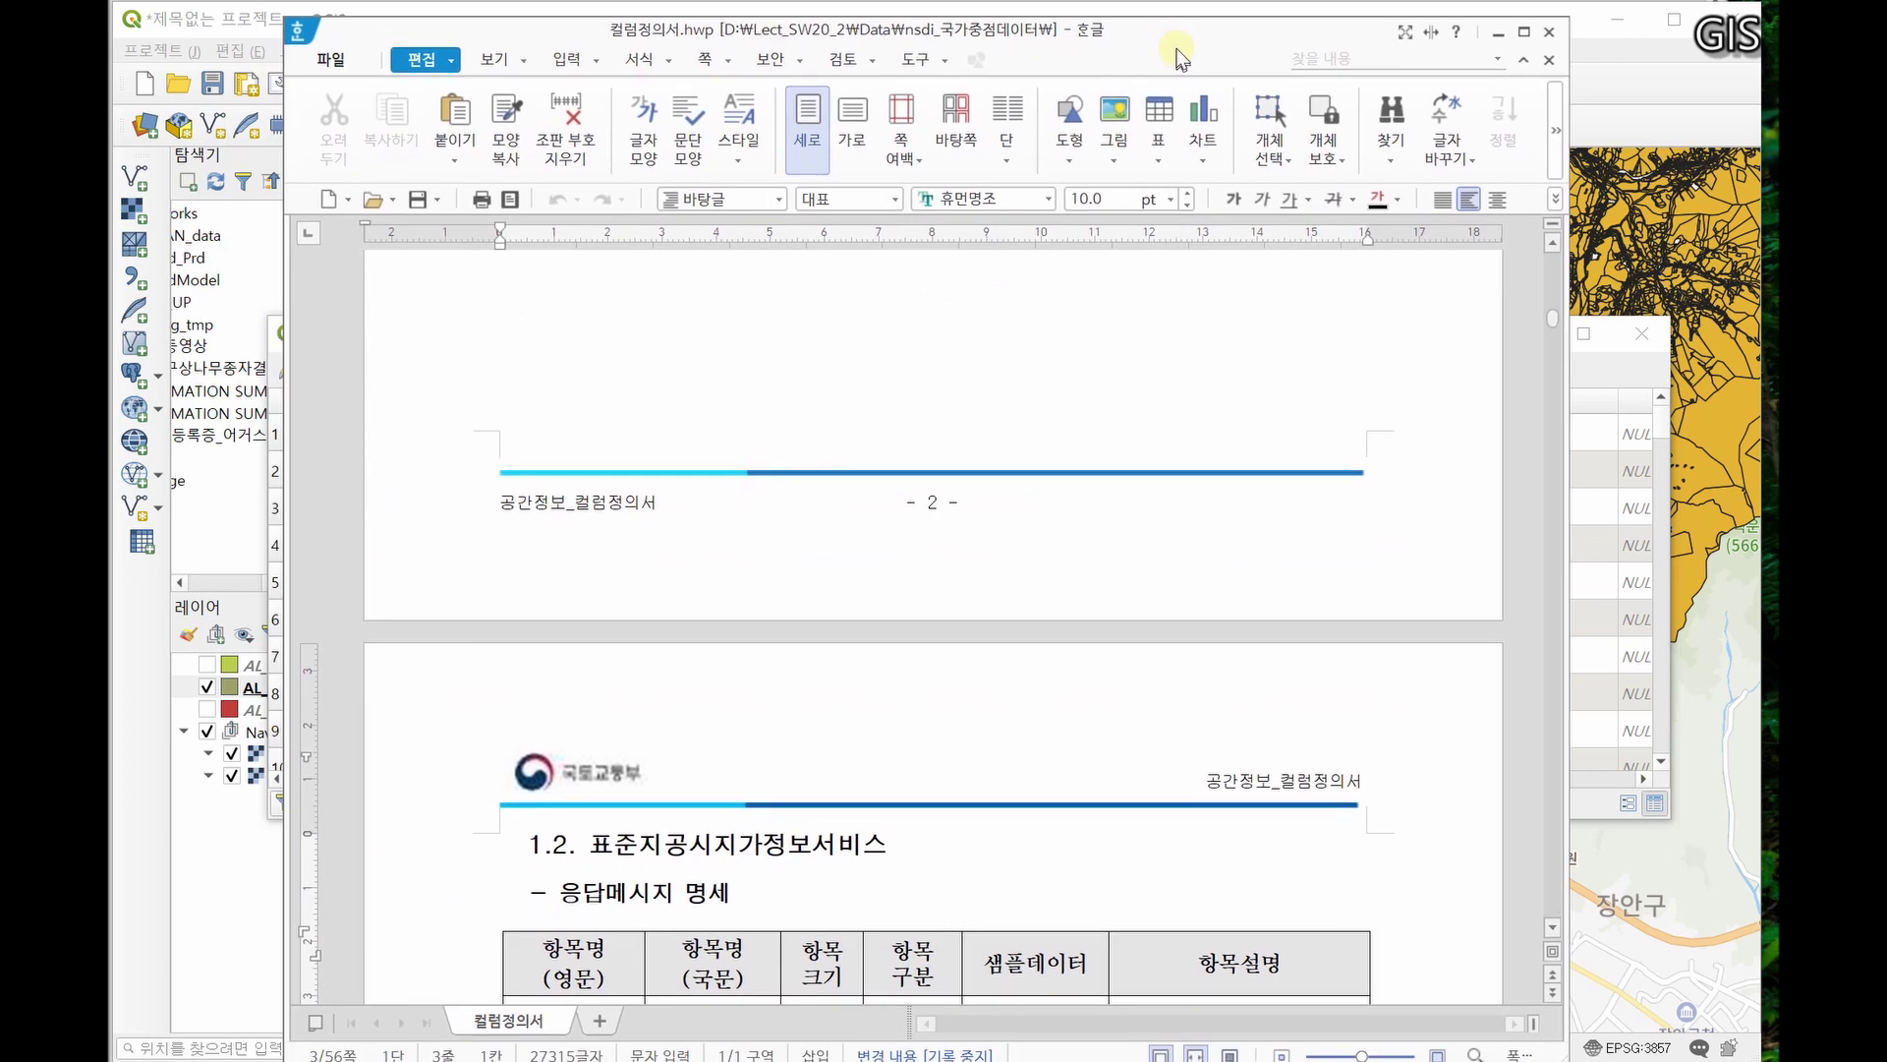
- Switch to 컬럼정의서.hwp, place it beside the attribute table and read the definitions of fields A0 to A2
scroll(1071, 435, "down", 5)
scroll(1067, 436, "up", 3)
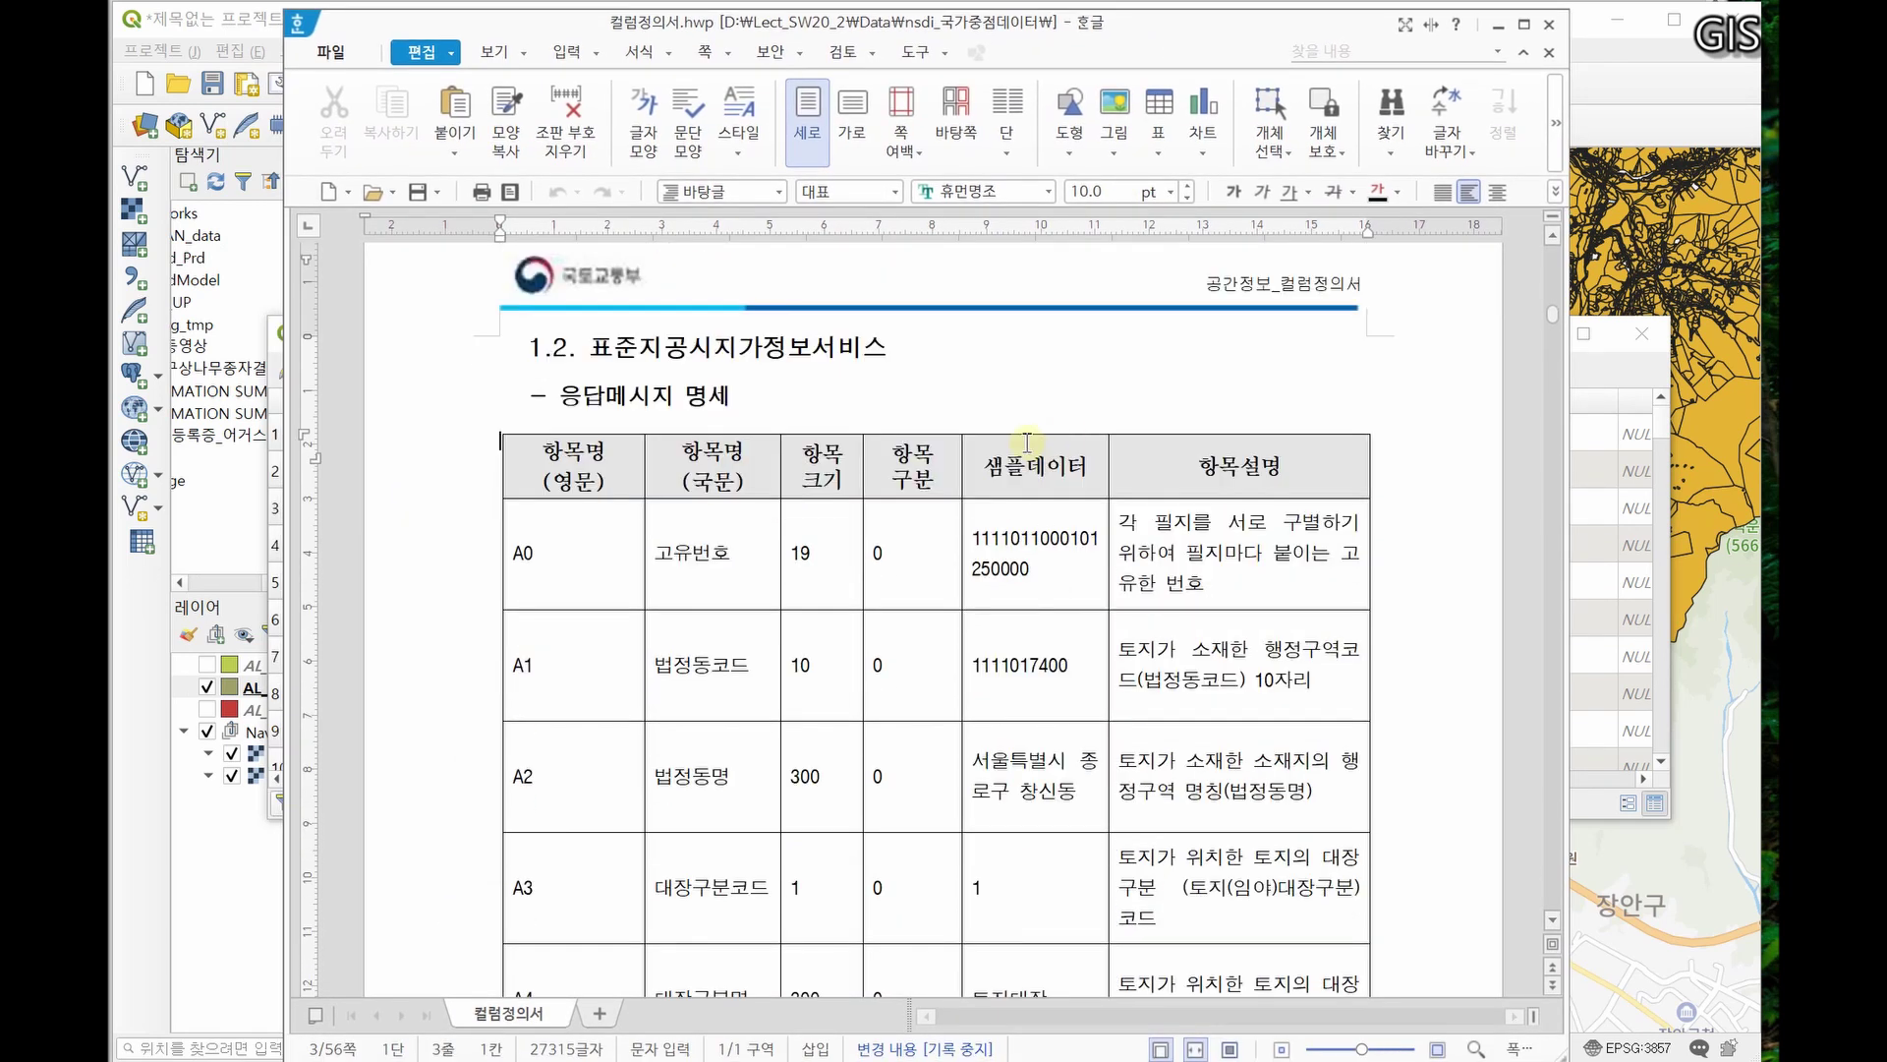
left_click_drag(837, 24, 1184, 56)
left_click(425, 780)
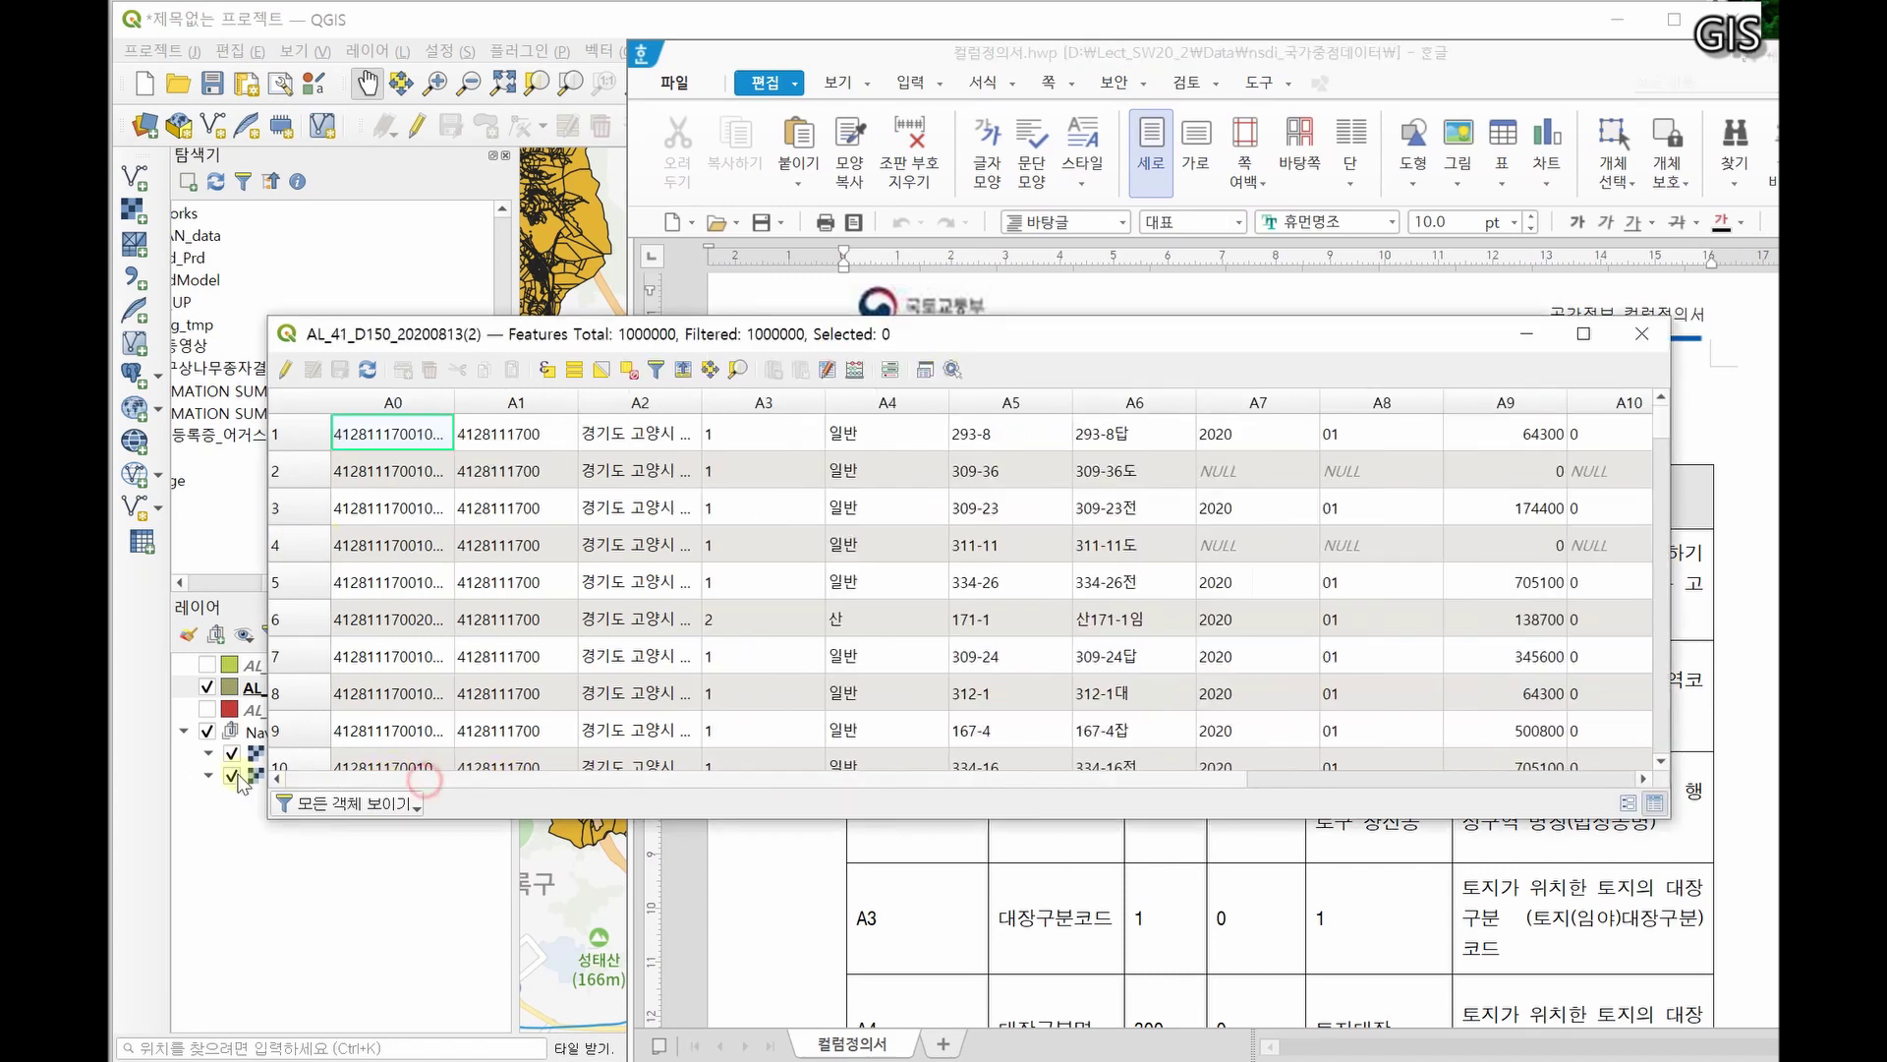
left_click(1048, 875)
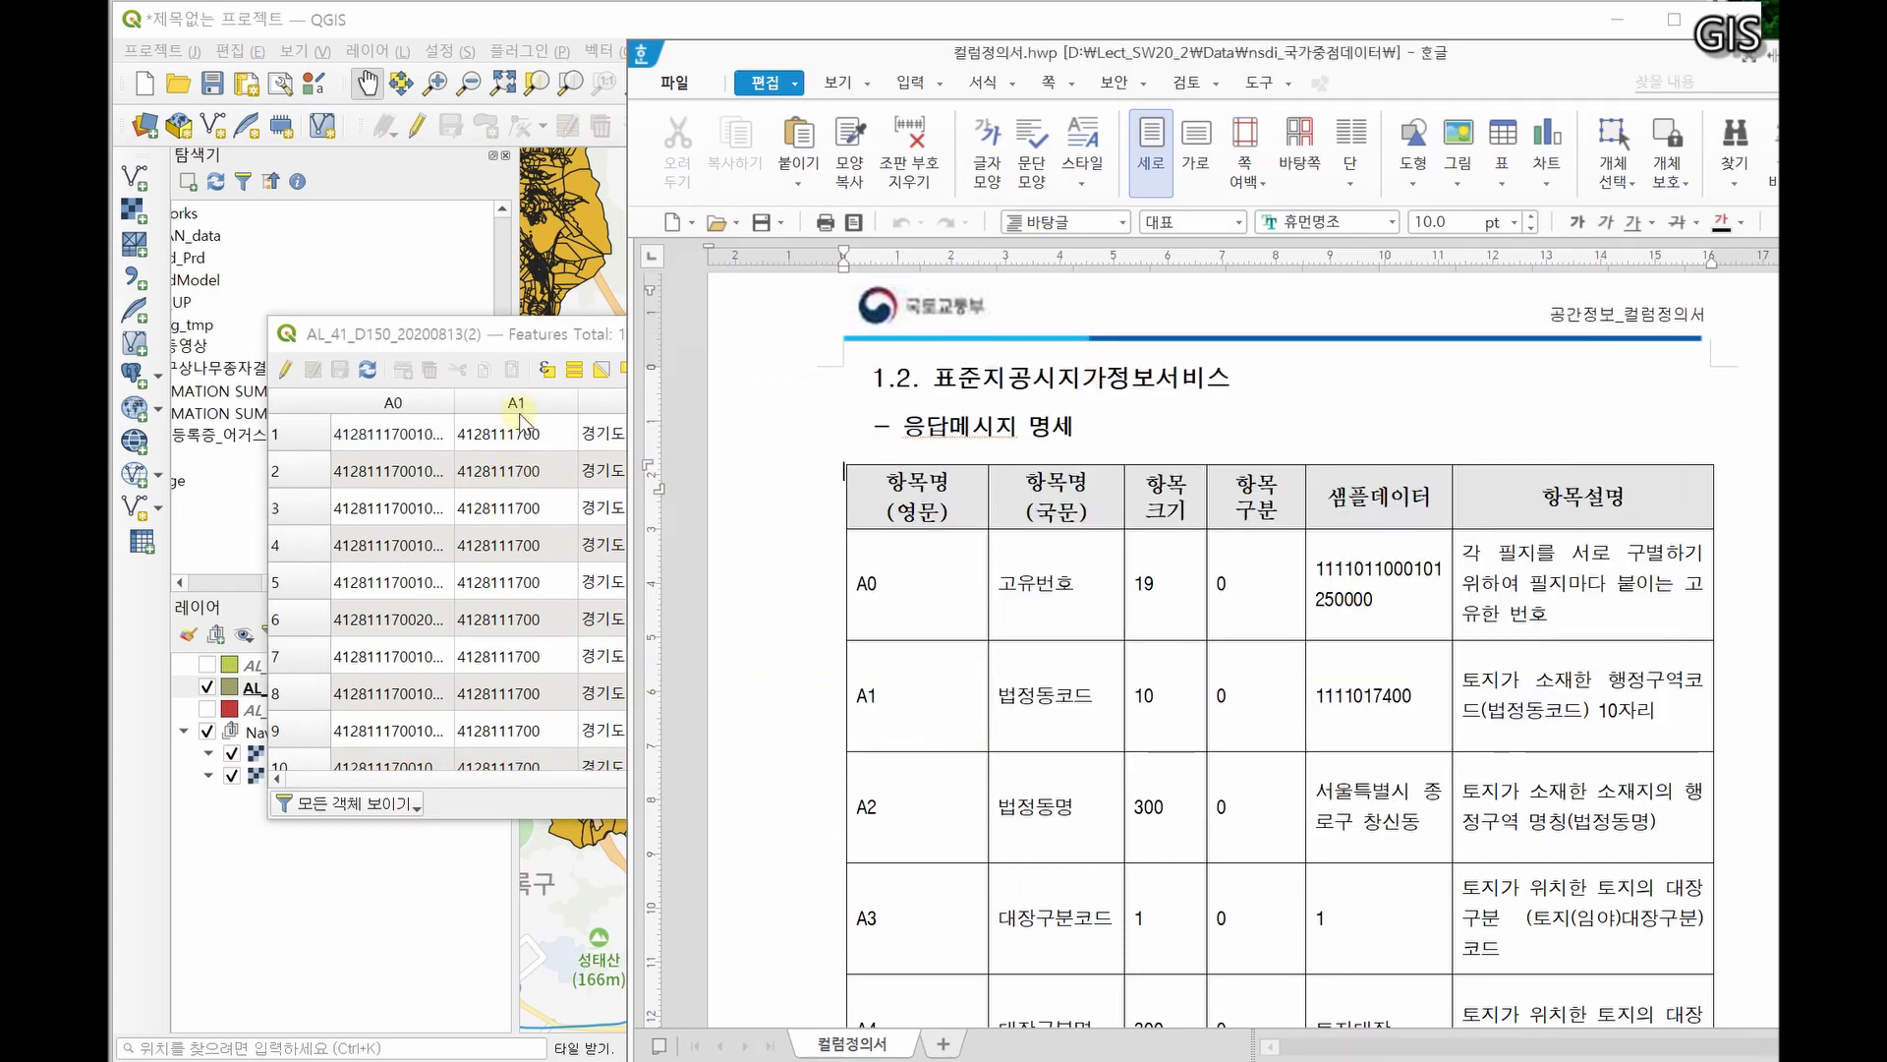
left_click(905, 821)
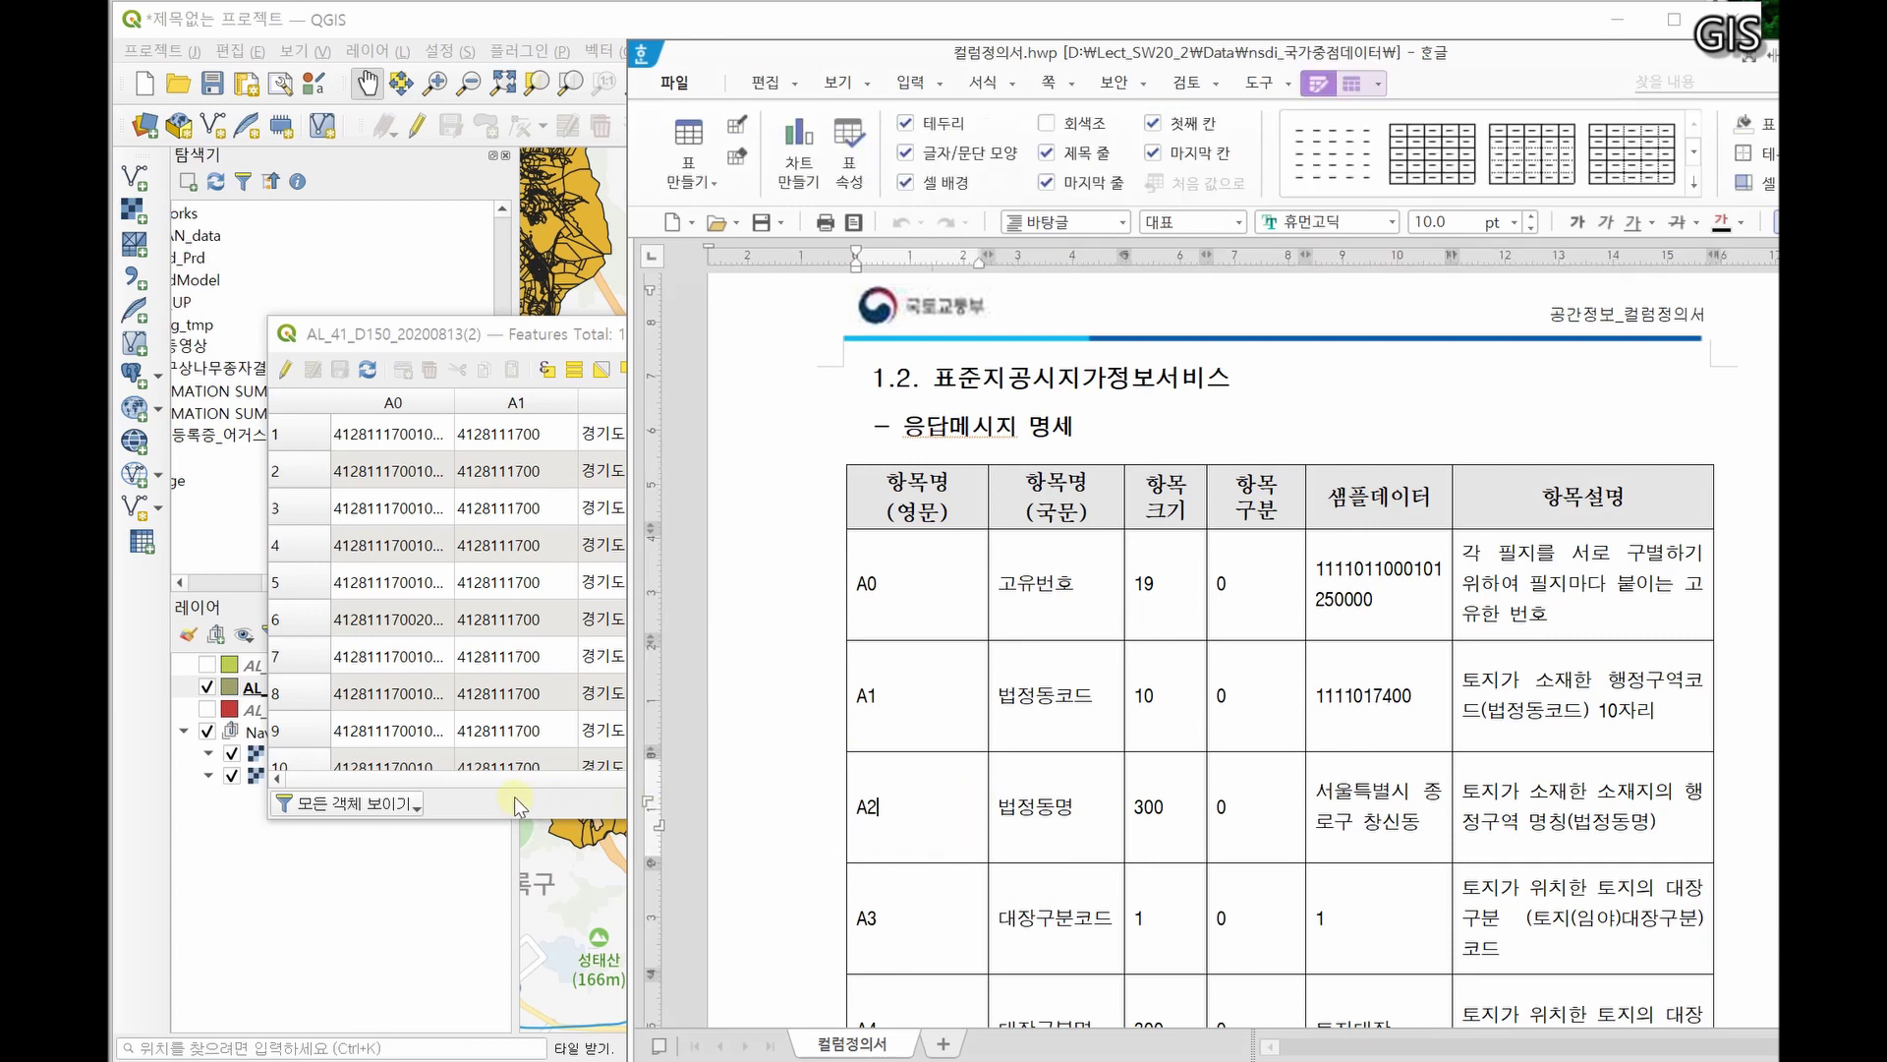
- Widen the attribute table's A2 column and check the 법정동코드 and 법정동명 definitions in the document
left_click(518, 804)
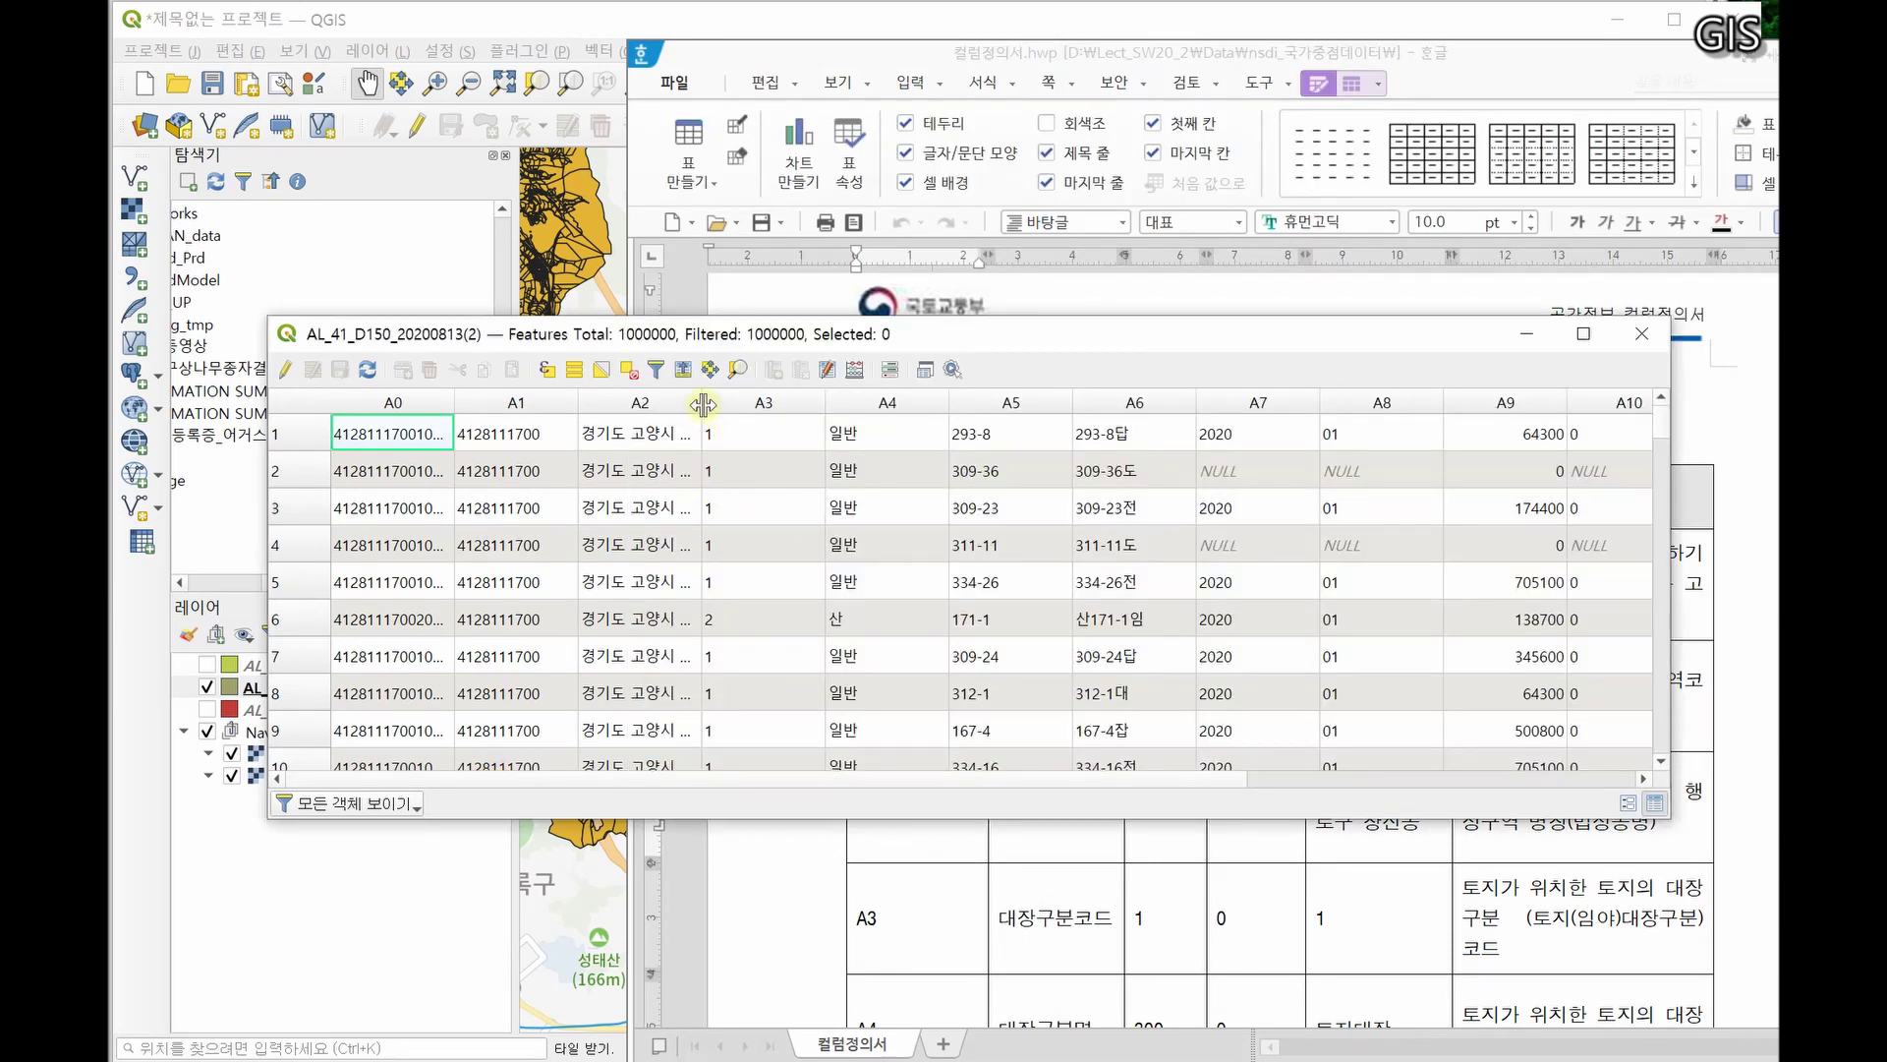
left_click_drag(703, 405, 790, 405)
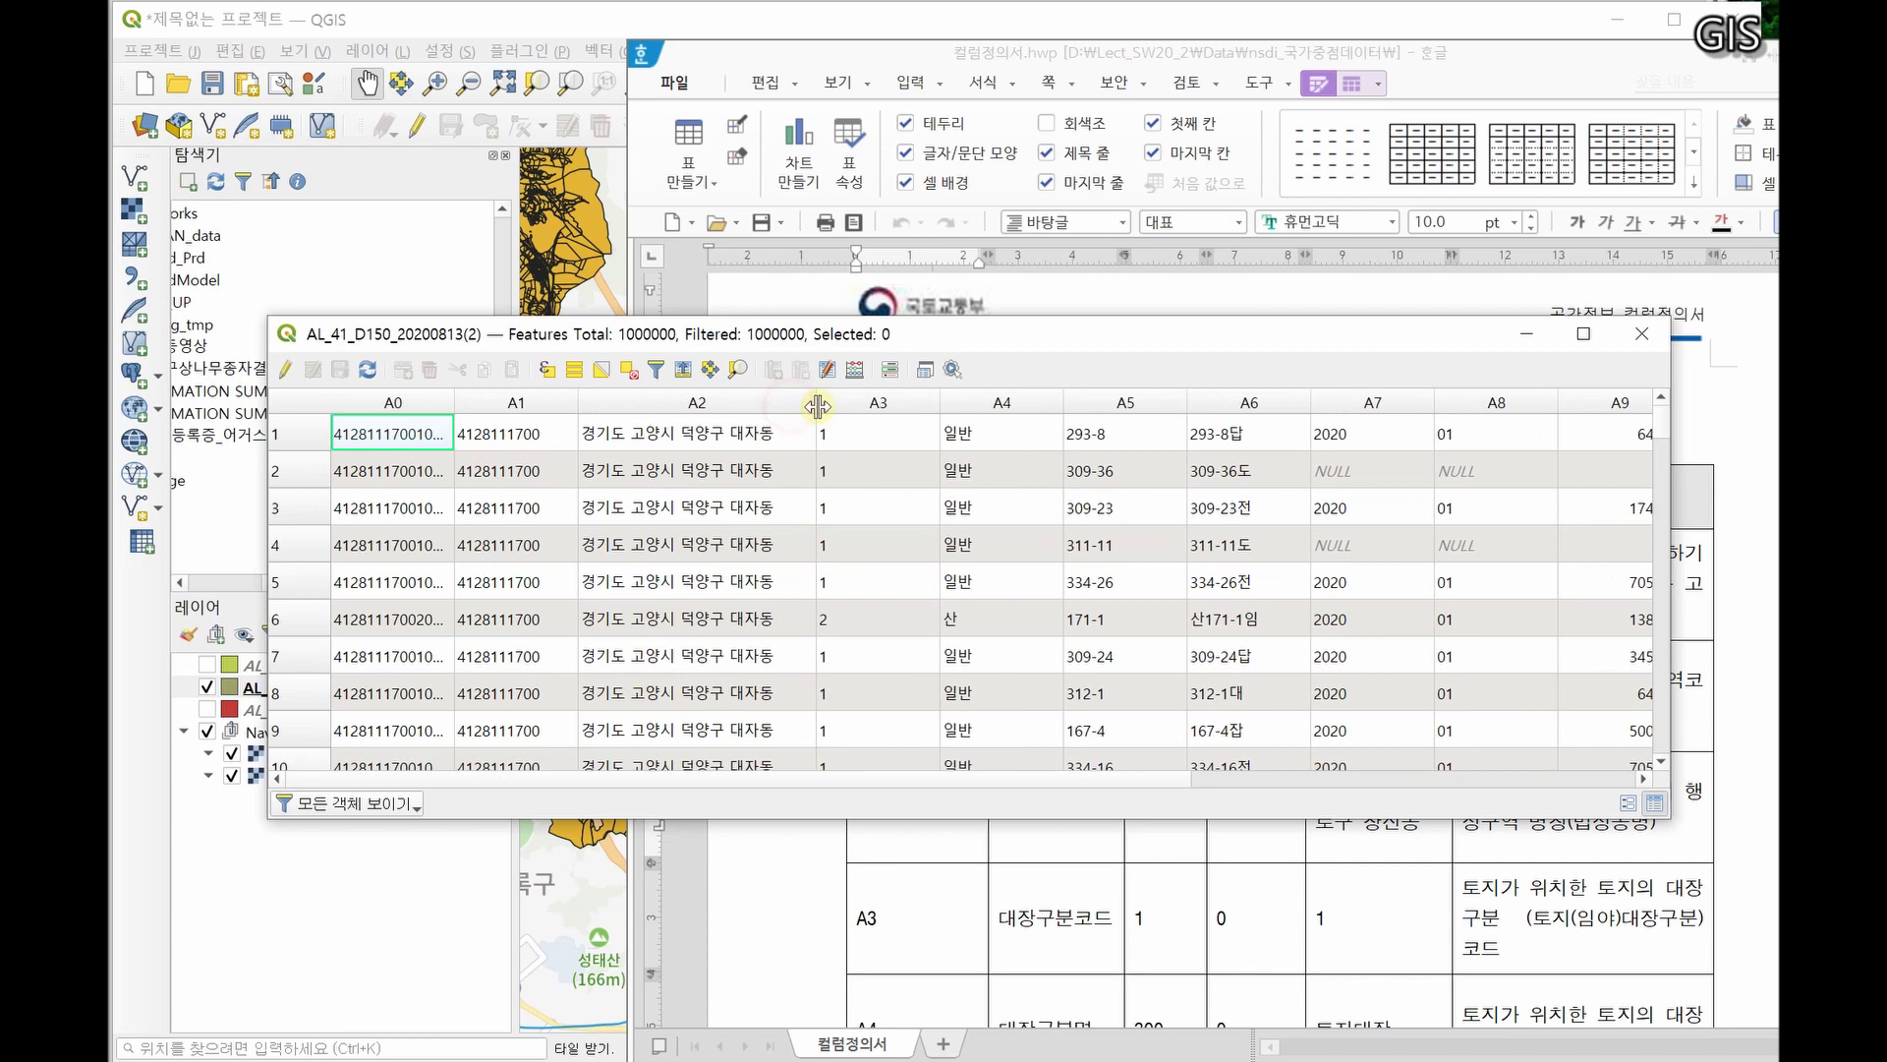
left_click(1068, 919)
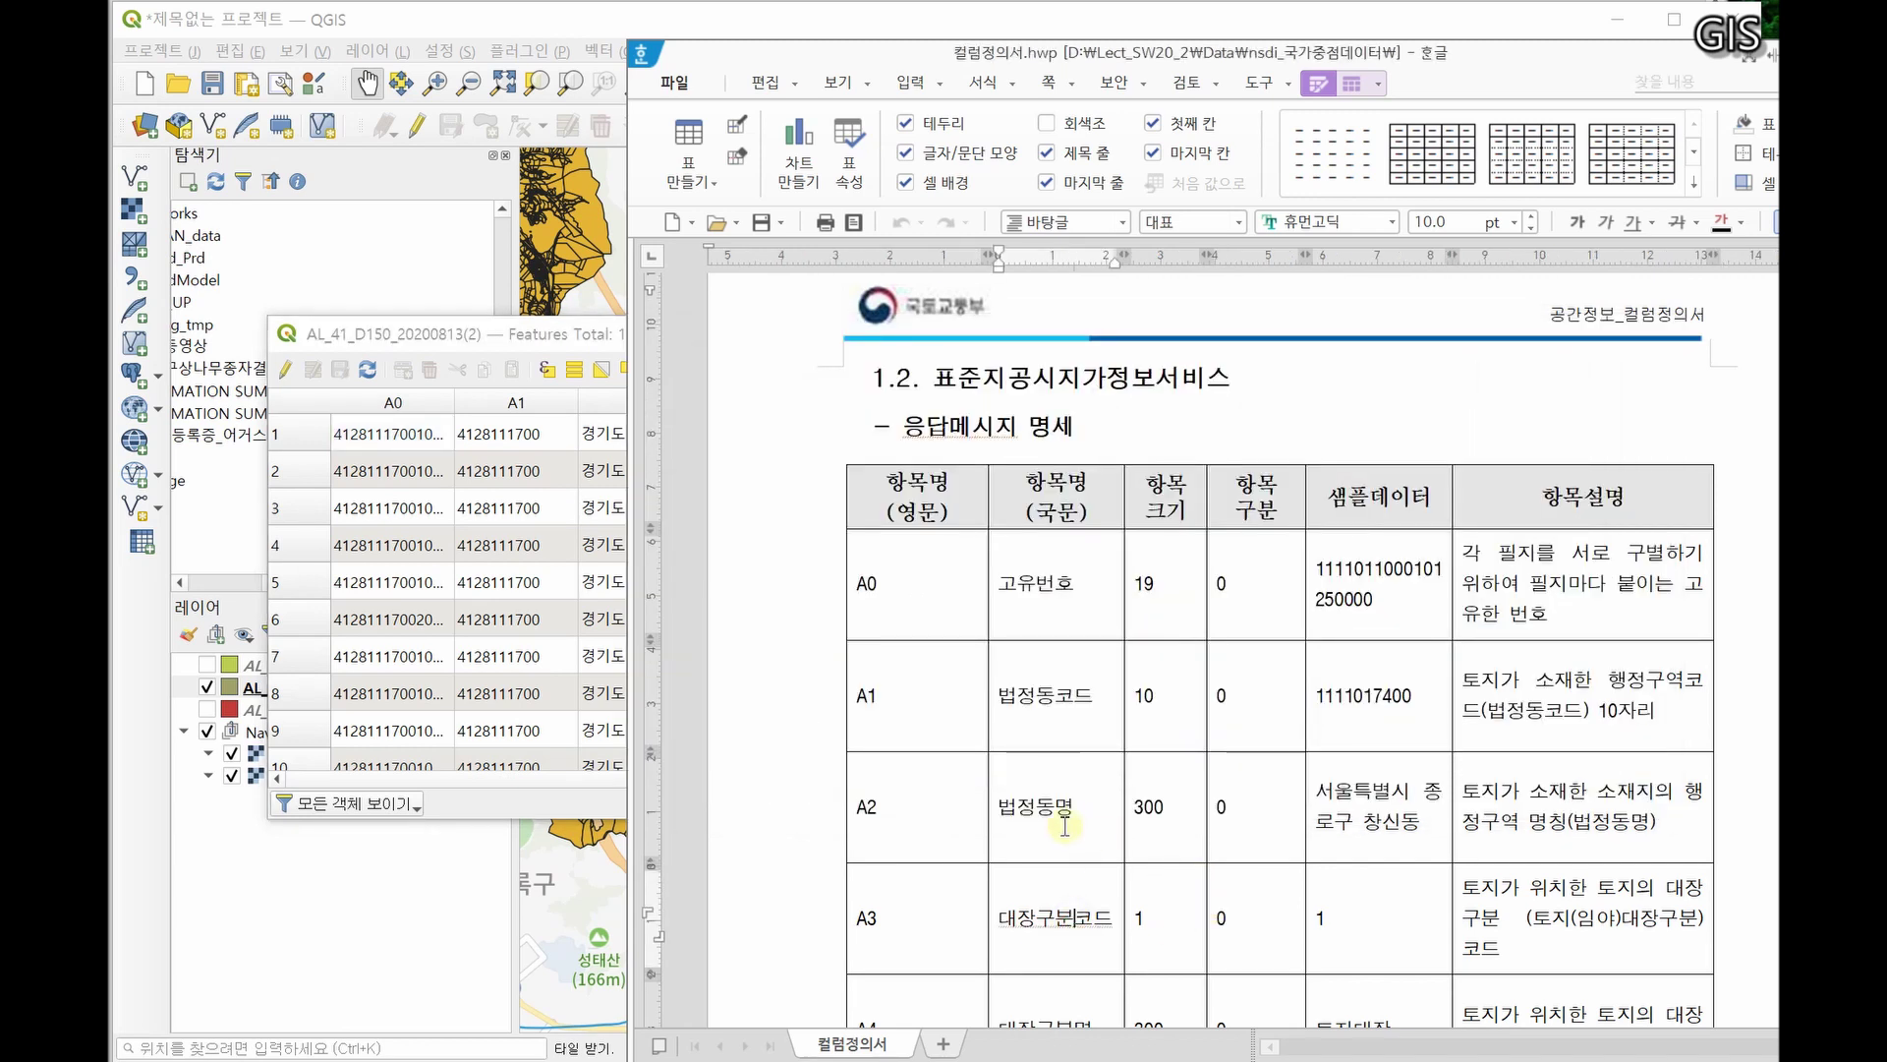
left_click_drag(1037, 698, 1091, 732)
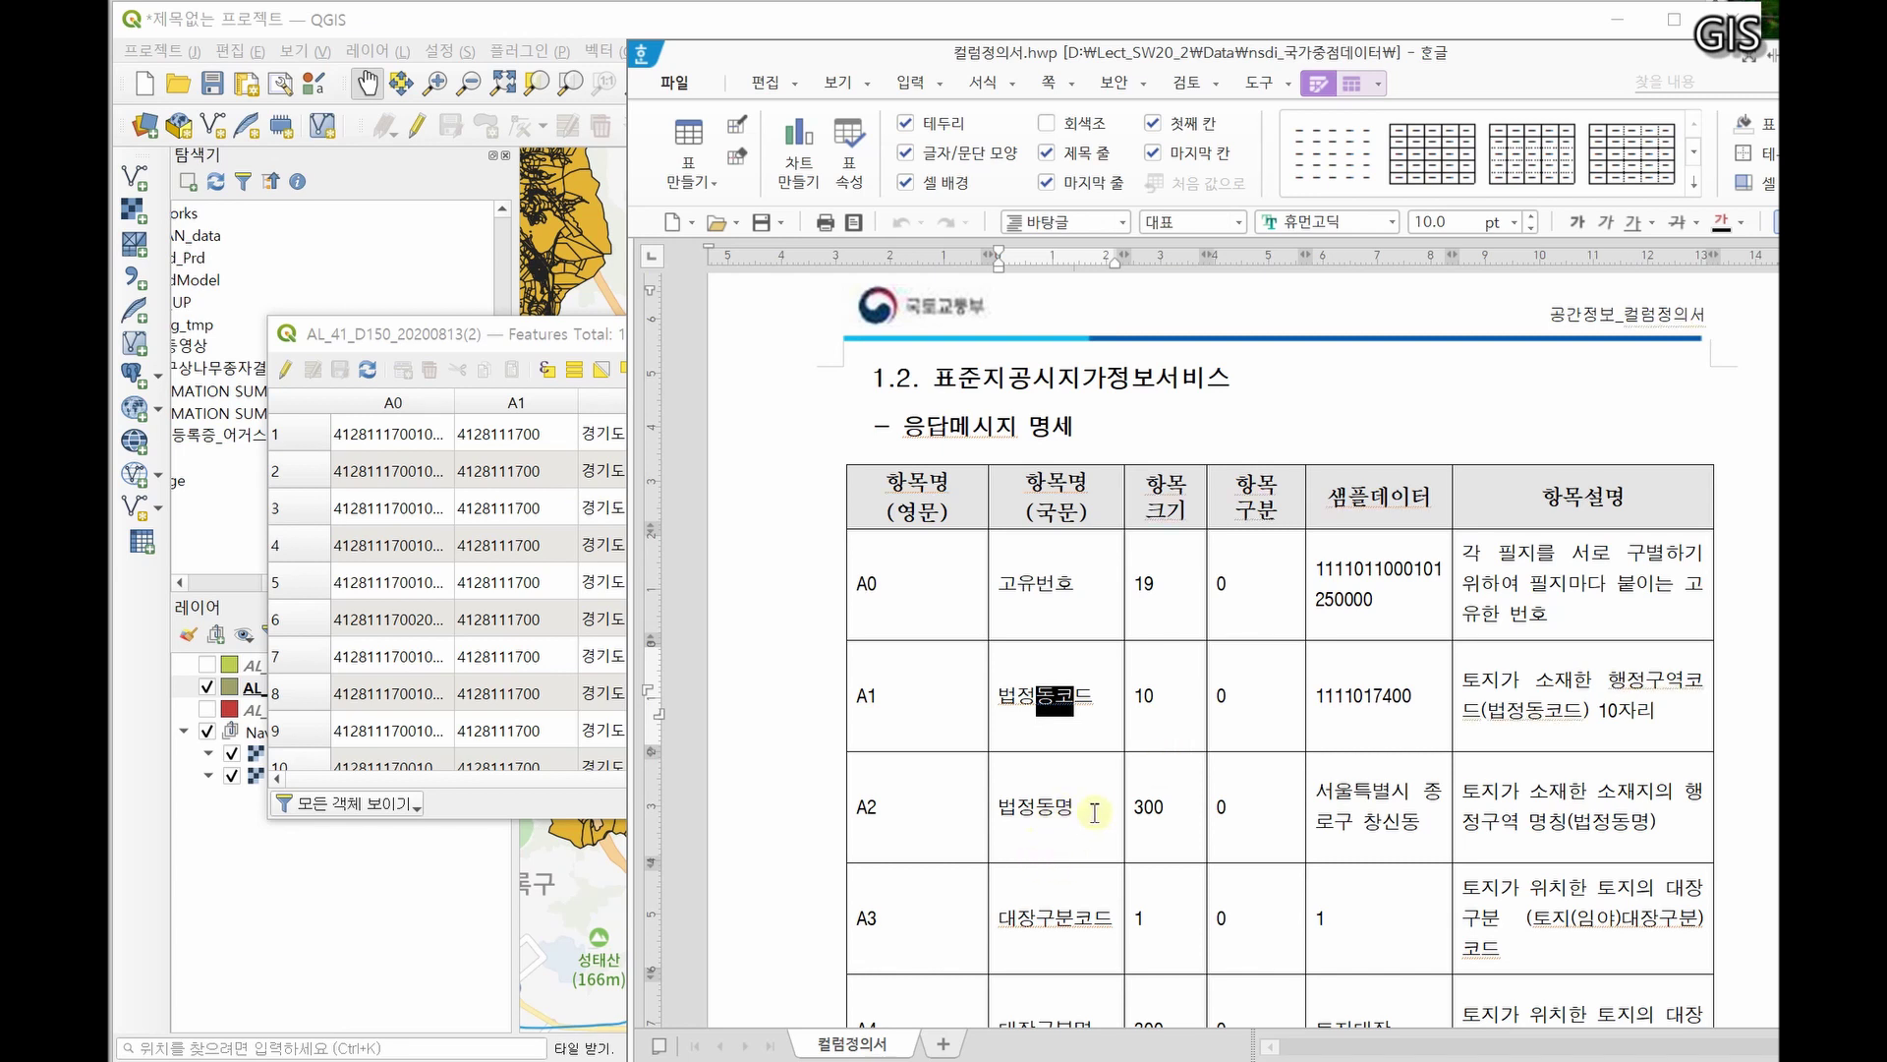
left_click_drag(1076, 808, 994, 808)
- Look through the place names in the attribute table's A2 column and put the column definition document away
left_click(470, 655)
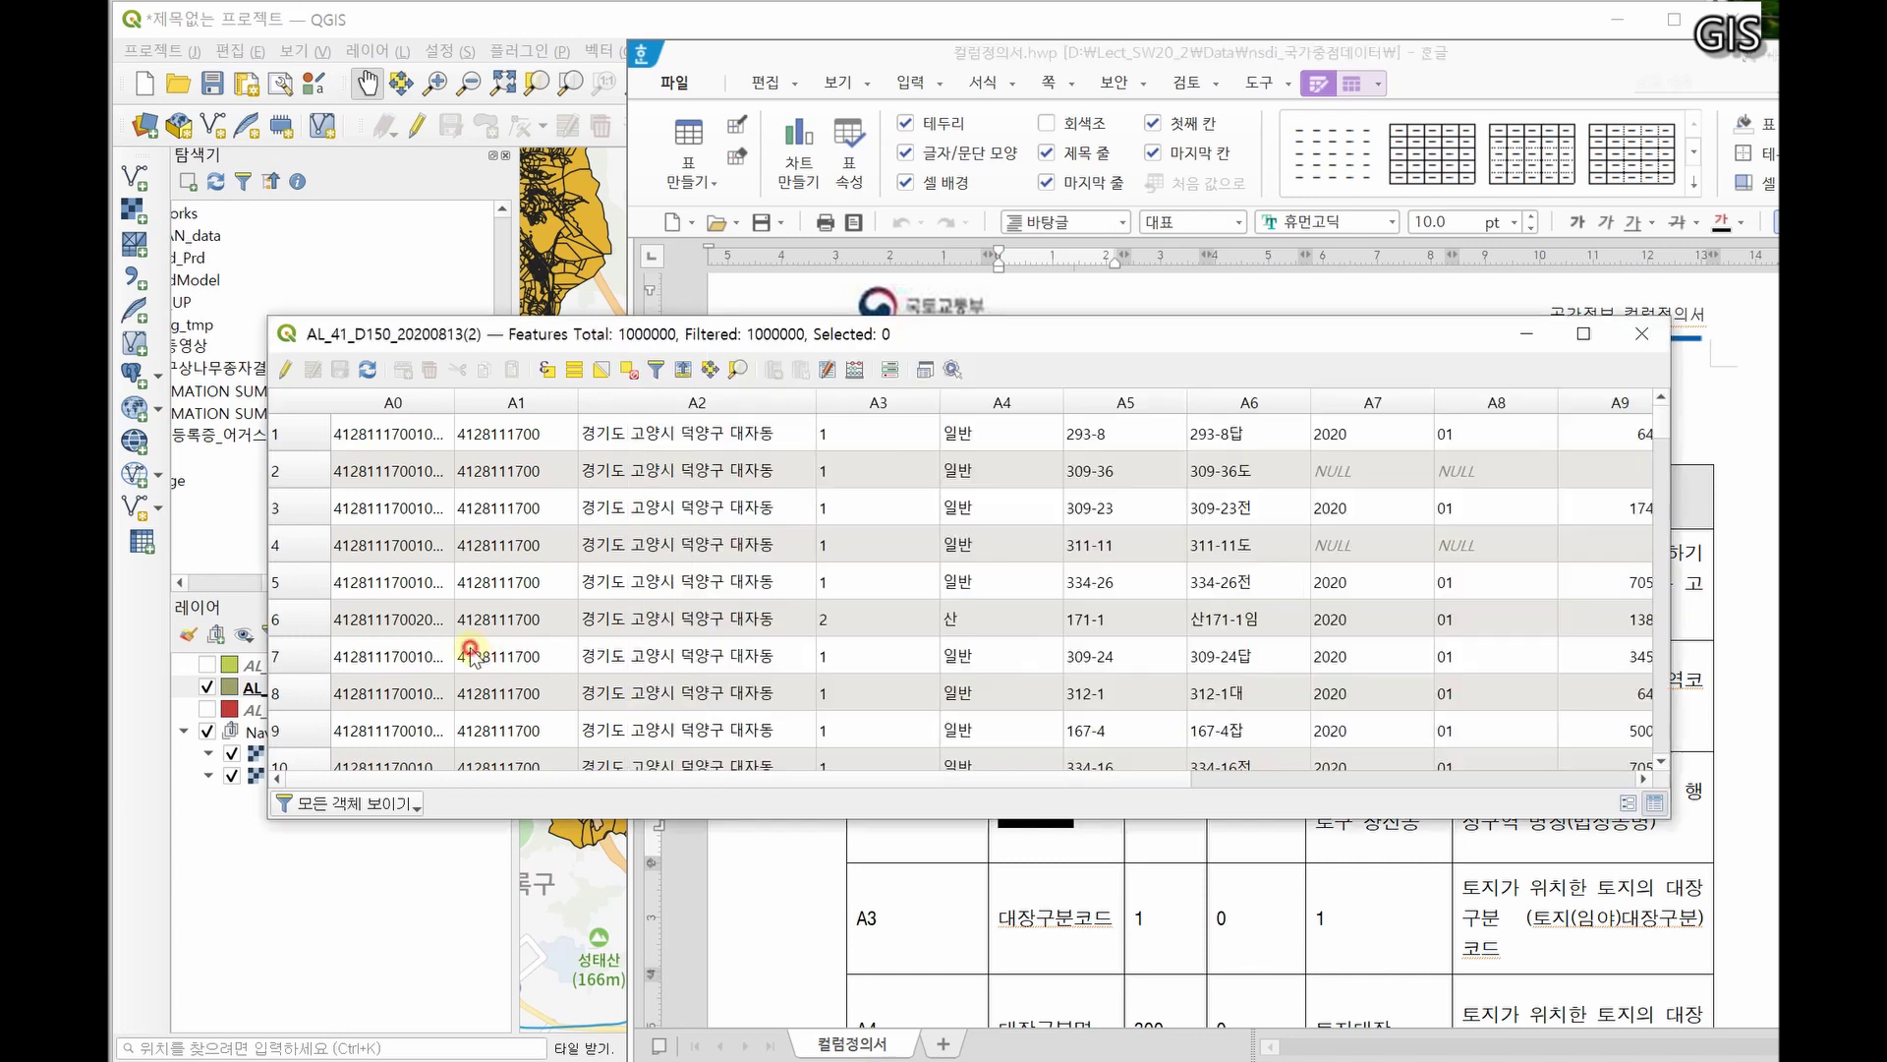
left_click(699, 656)
scroll(703, 655, "down", 2)
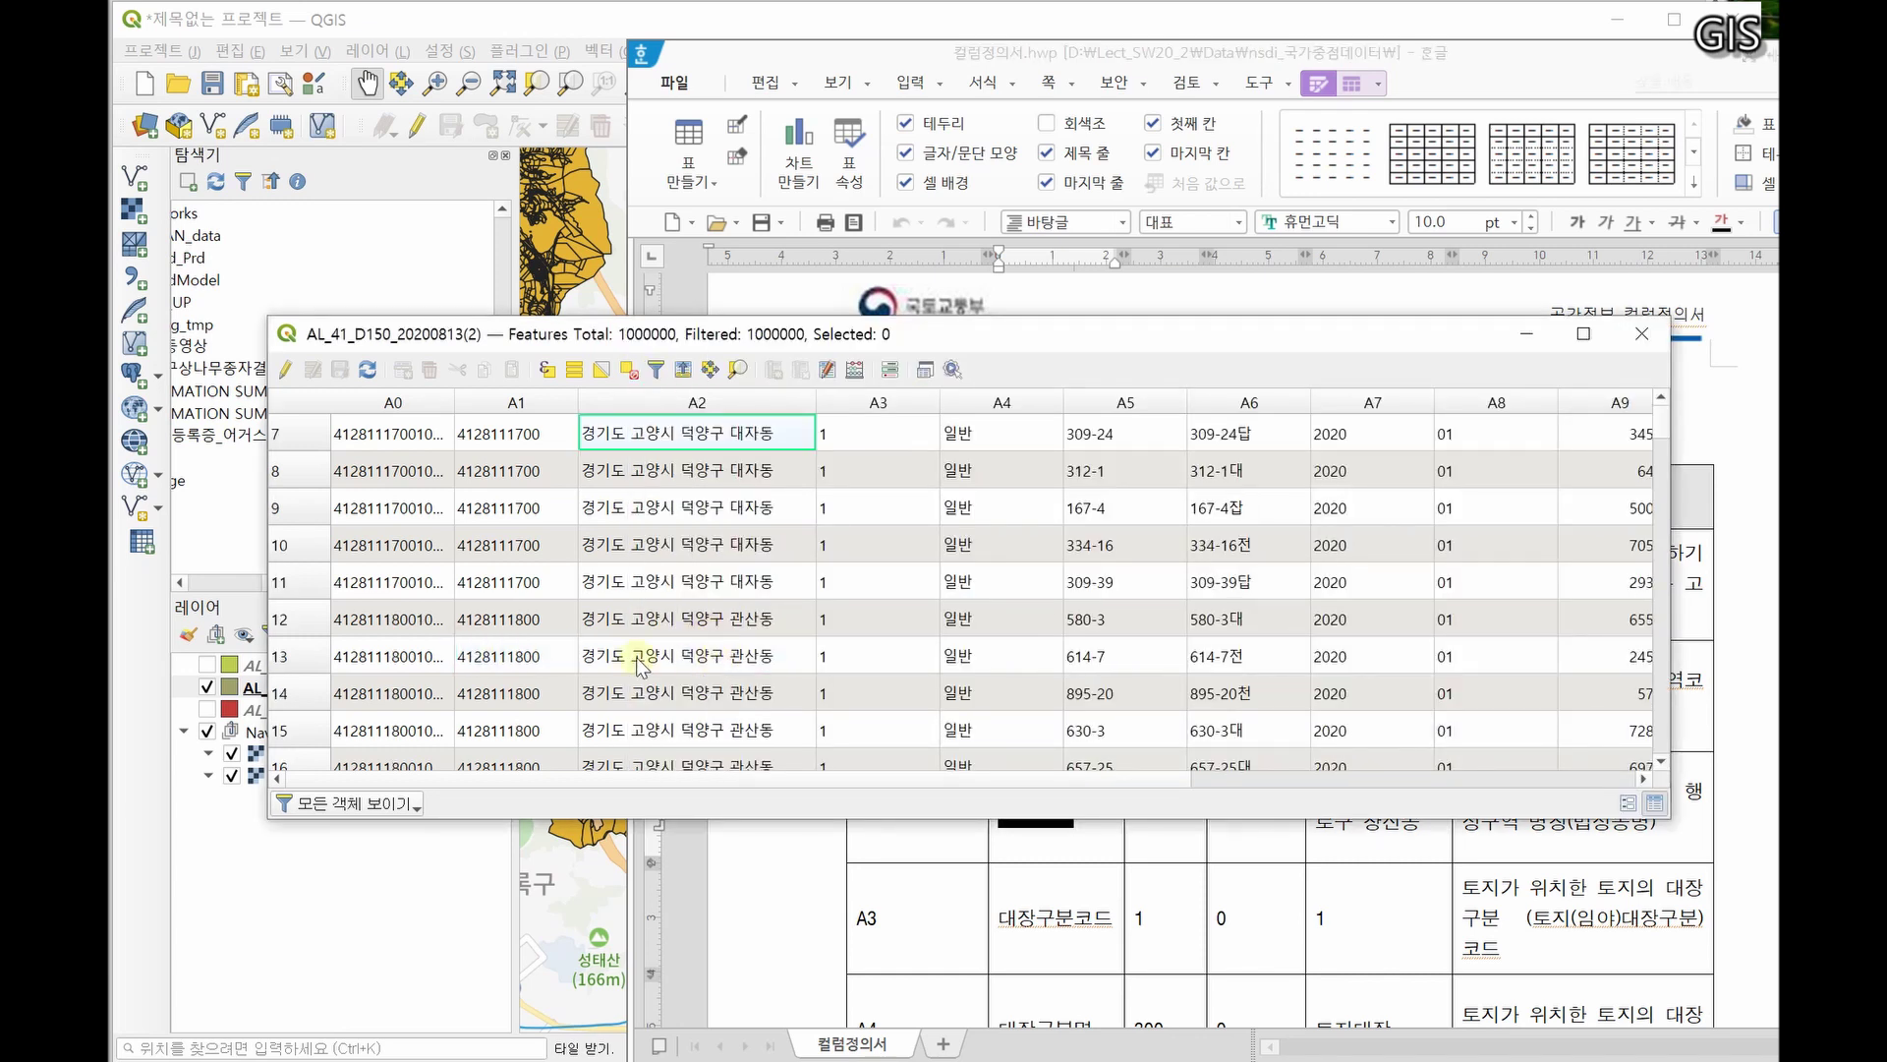
scroll(641, 667, "down", 15)
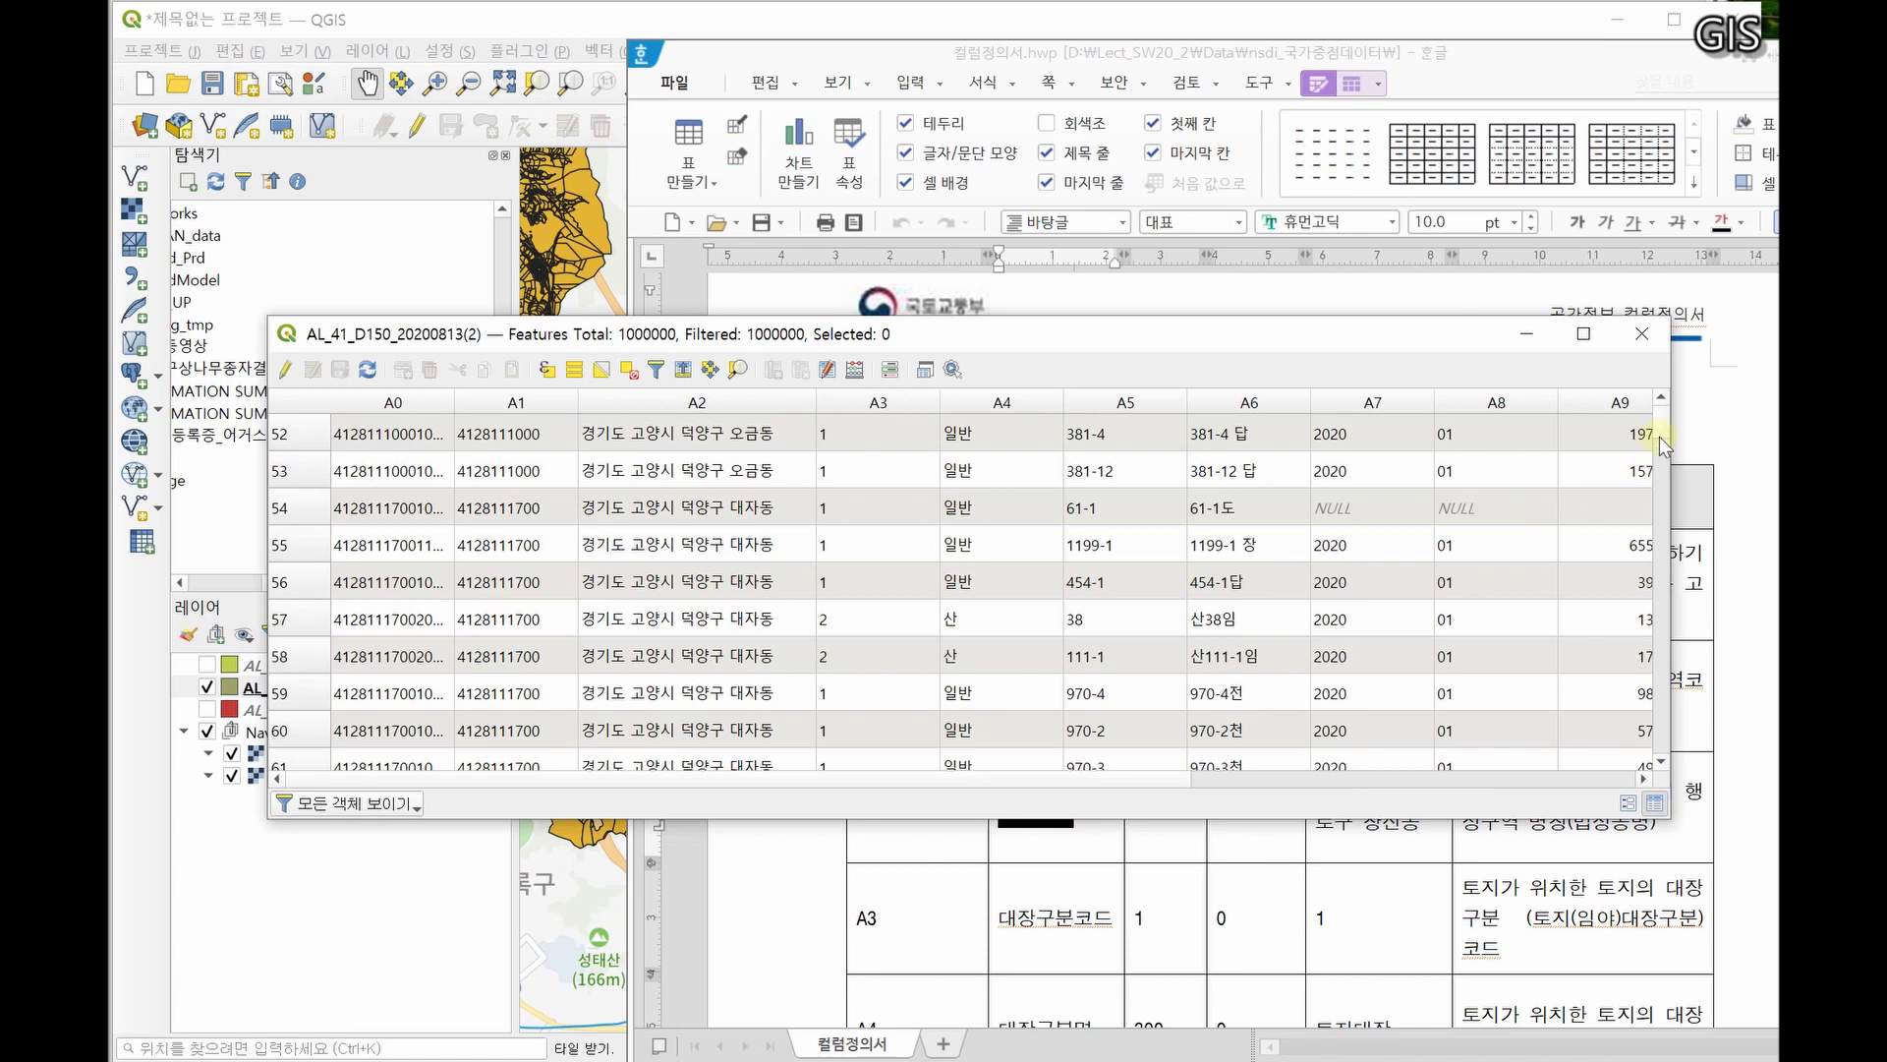
left_click_drag(1661, 425, 1661, 582)
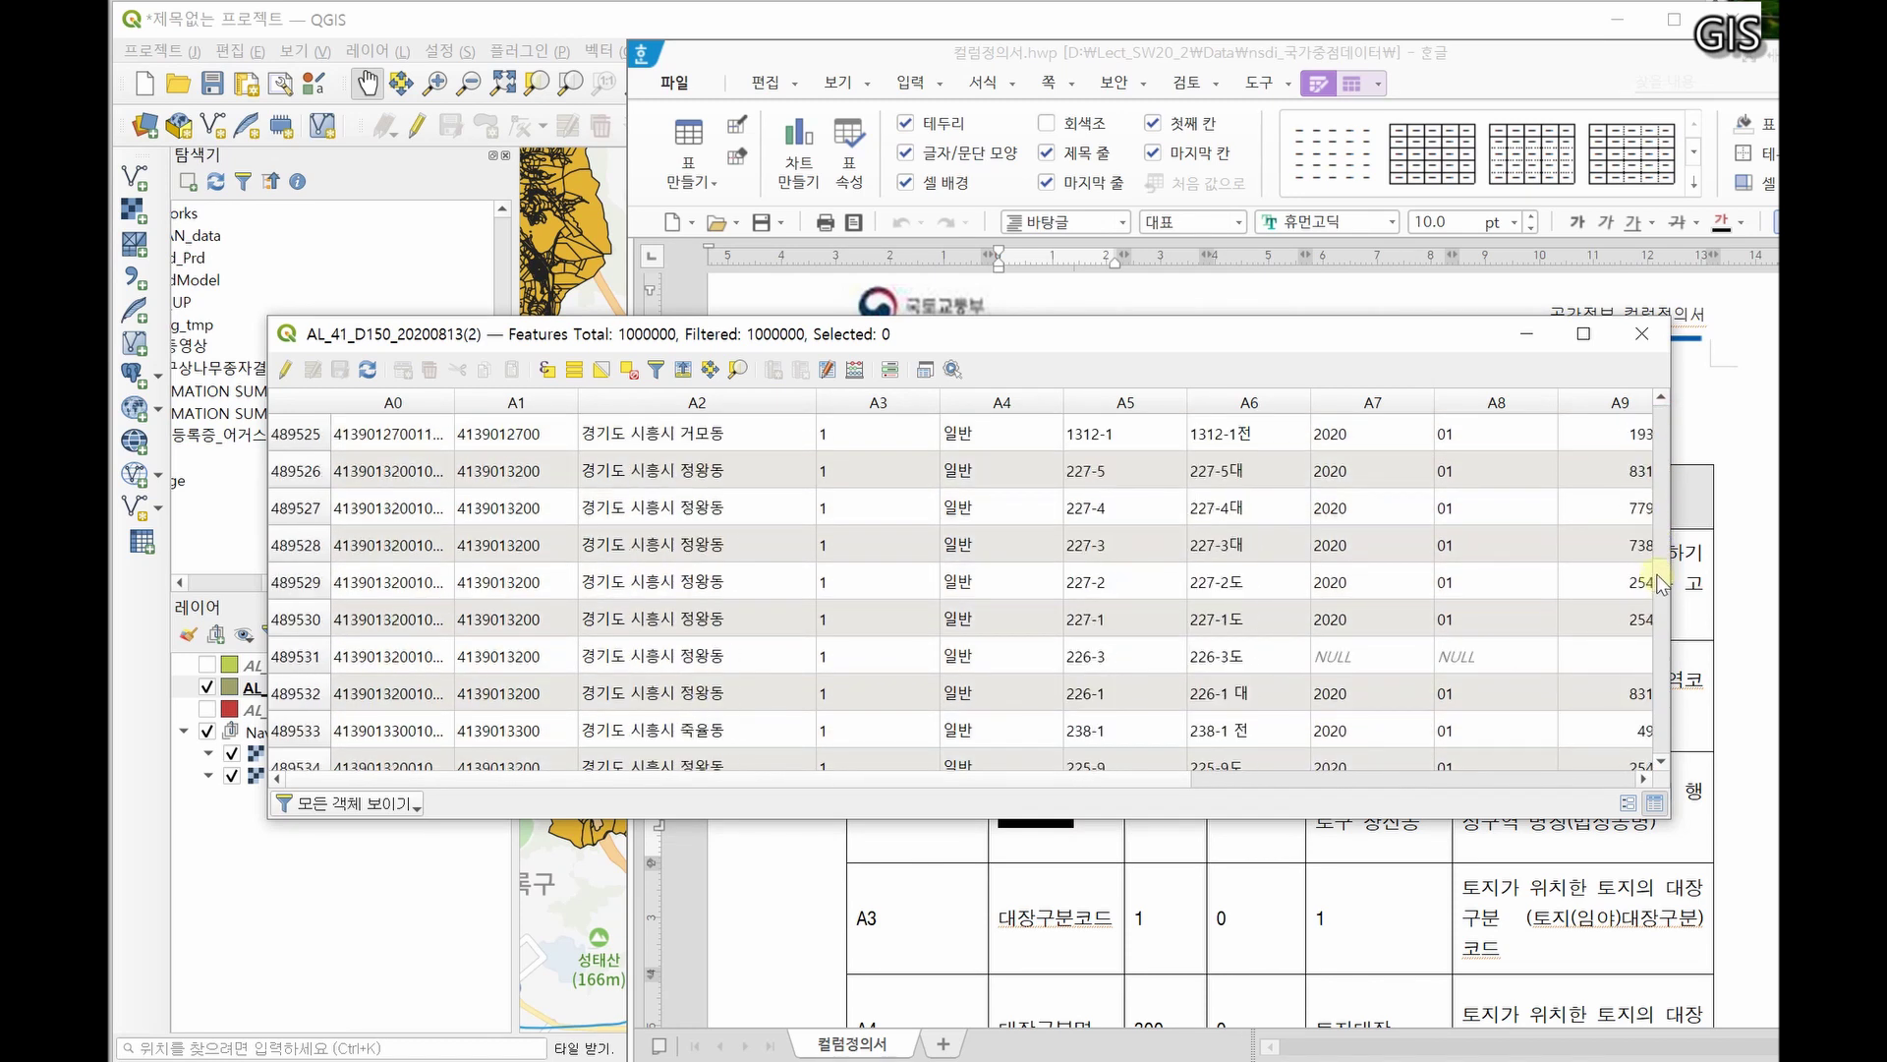
scroll(654, 654, "down", 12)
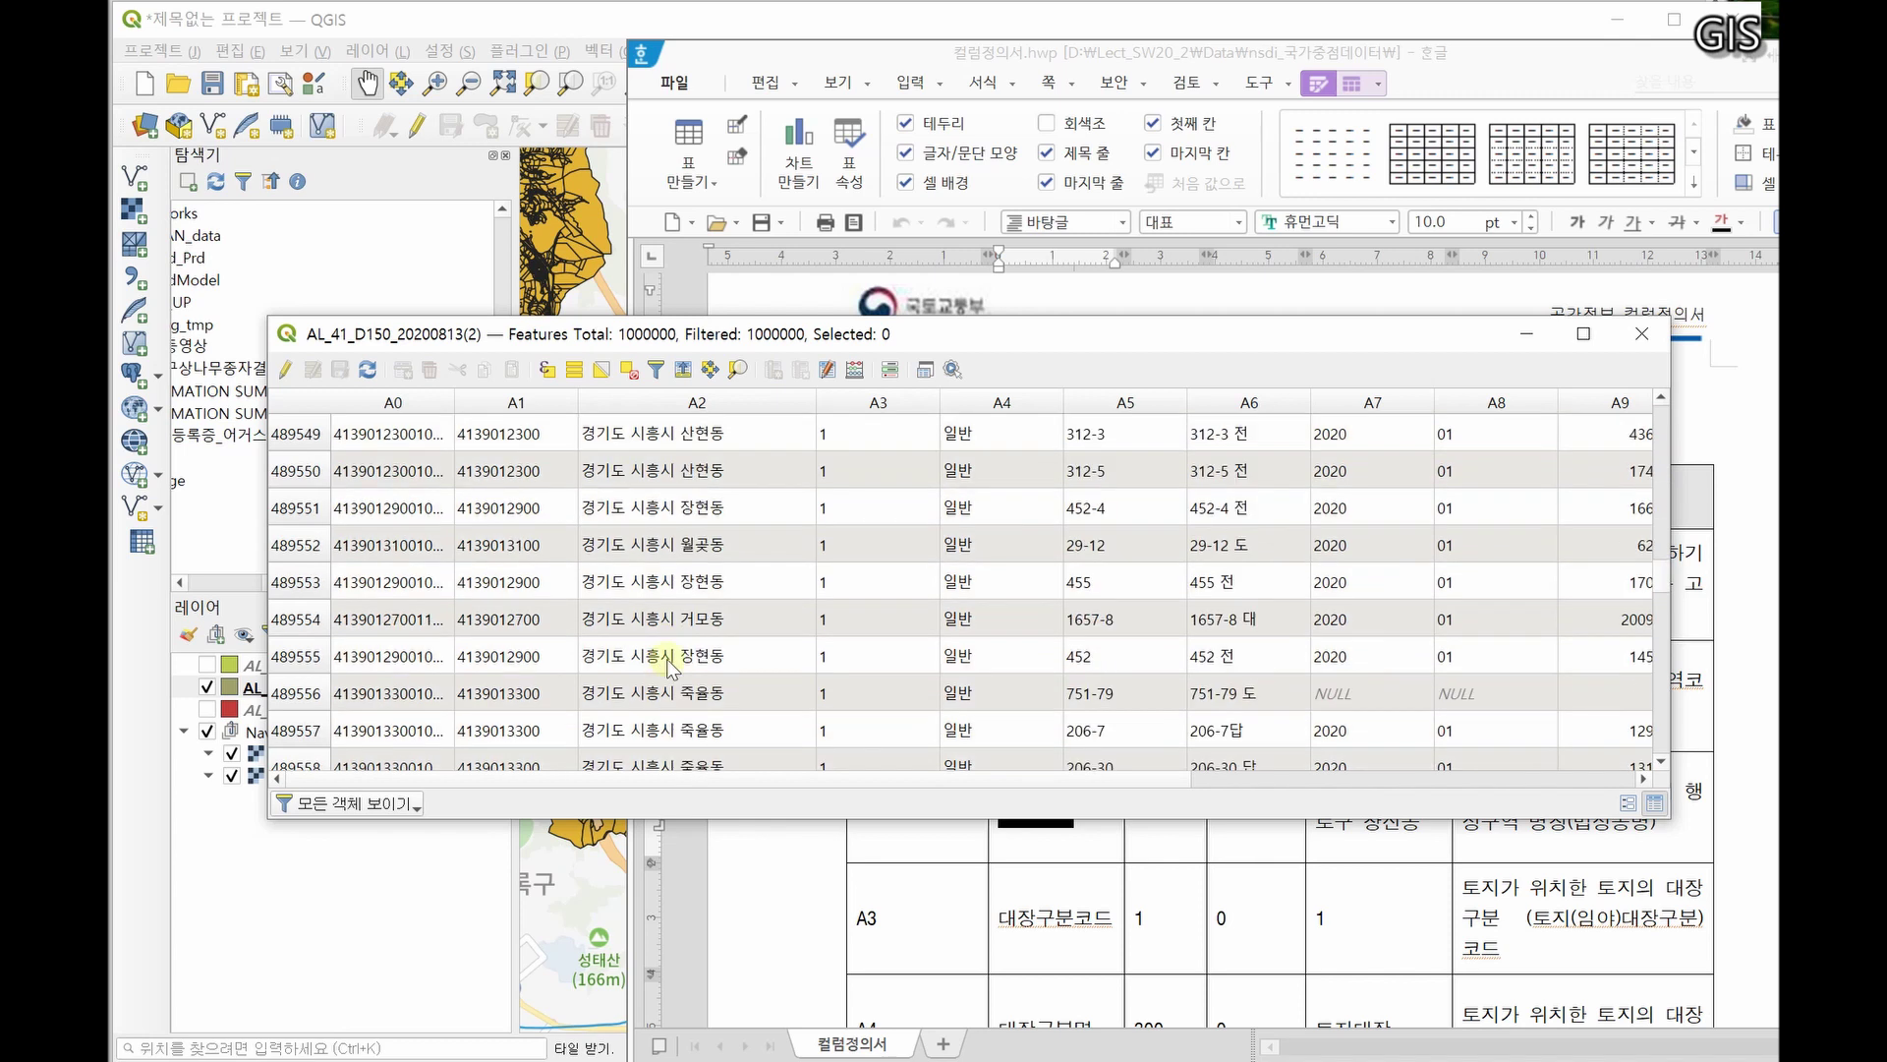
scroll(654, 654, "down", 19)
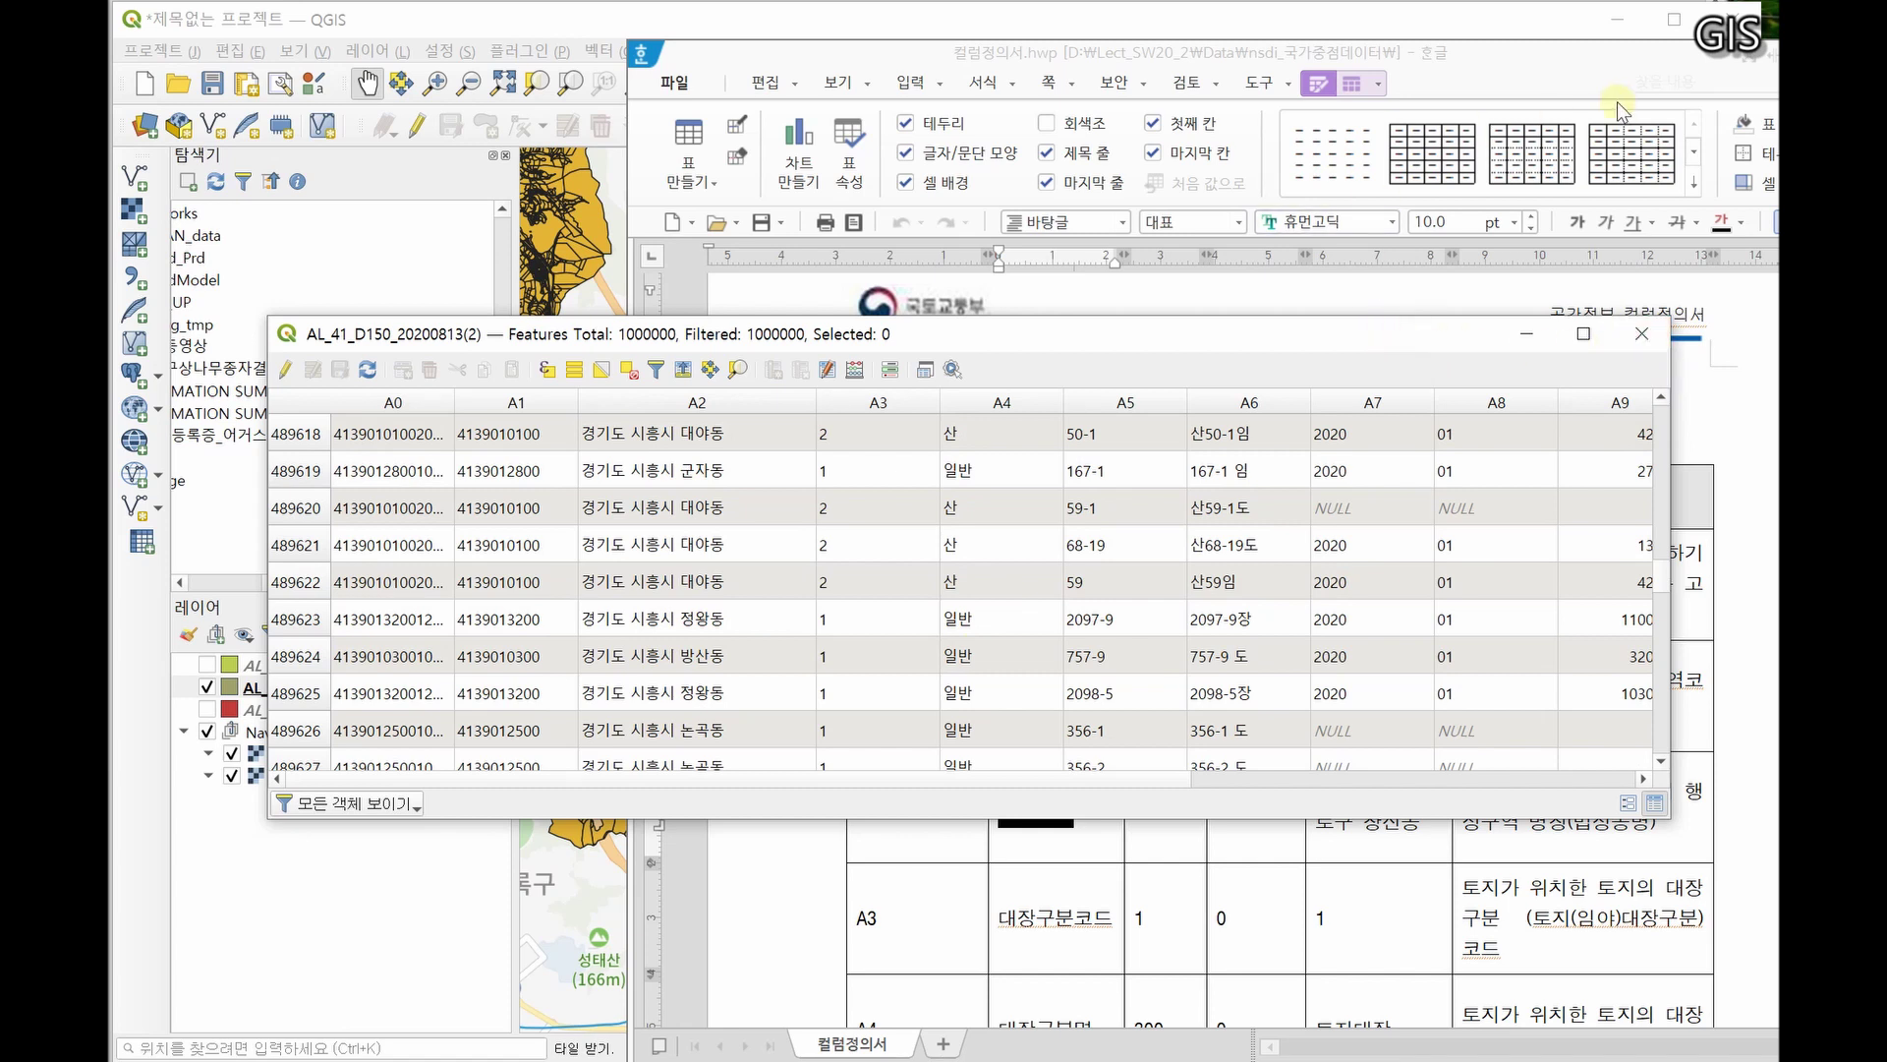
left_click_drag(1653, 68, 1314, 78)
left_click(1498, 78)
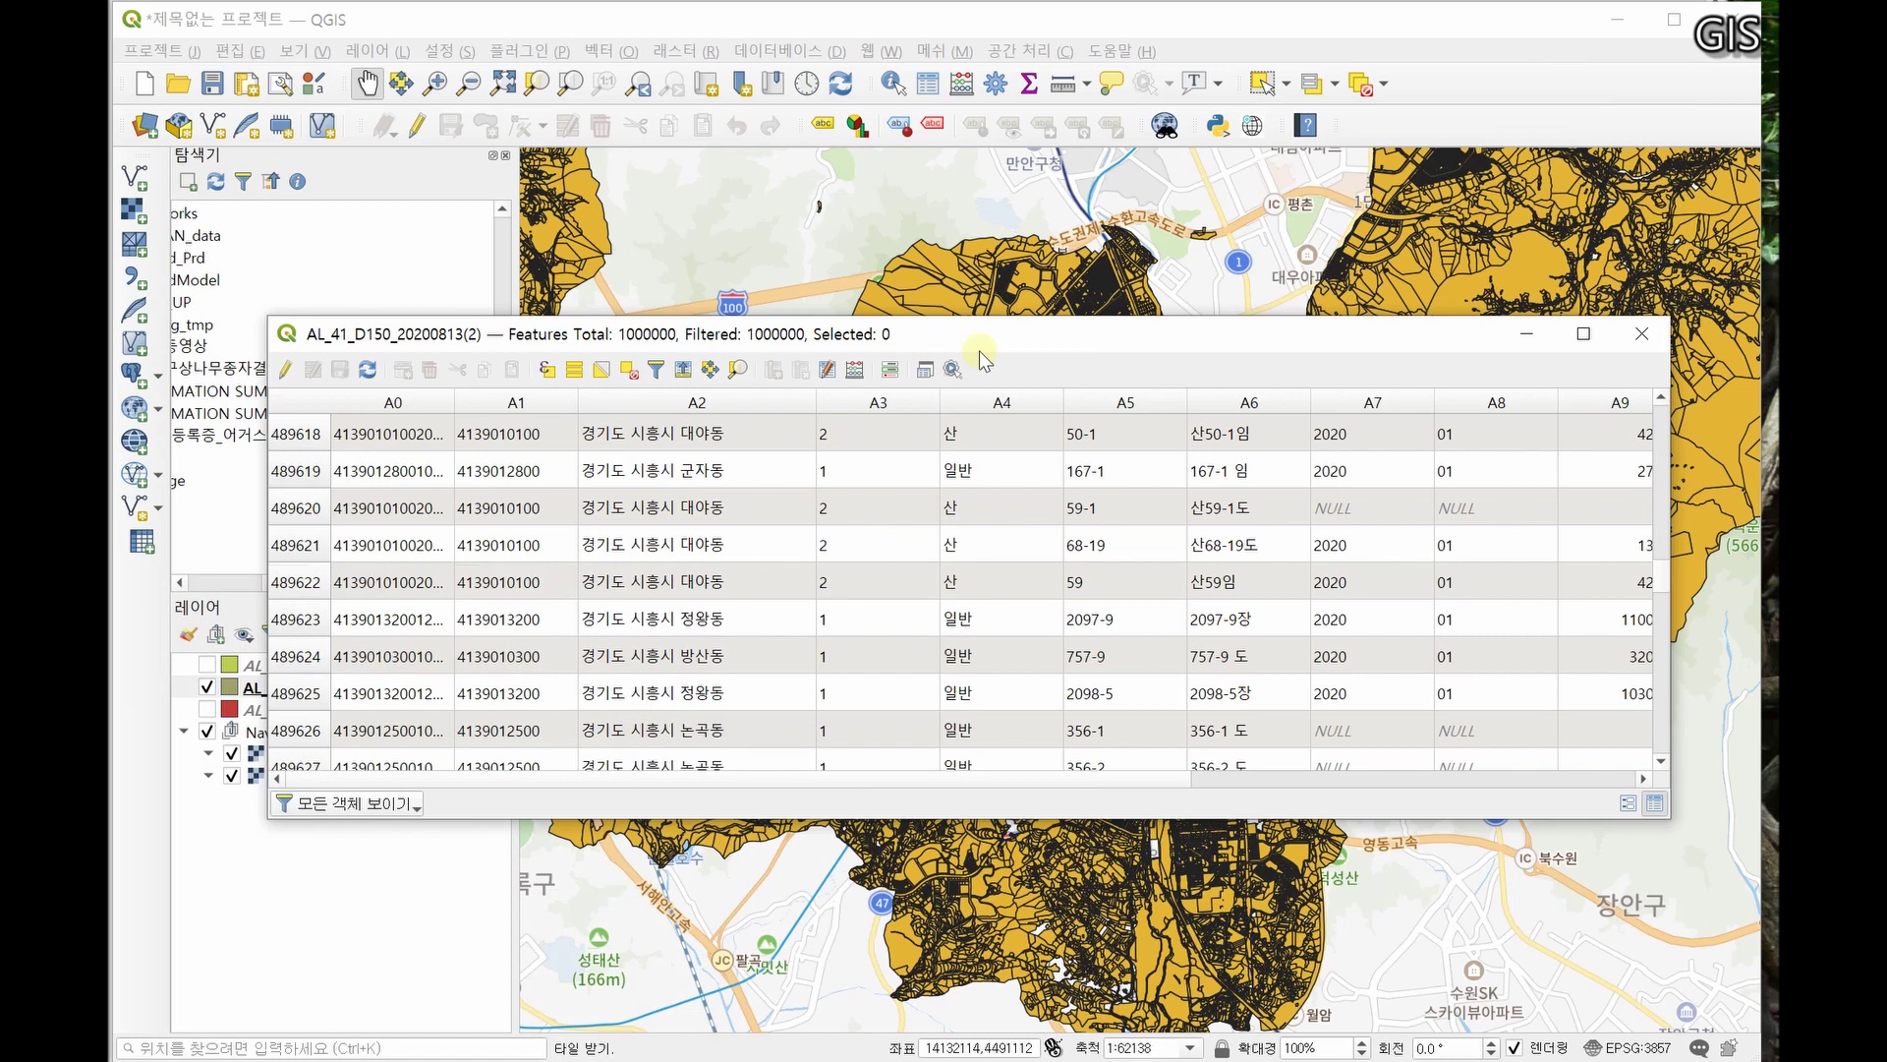
- Start a Select by Expression on the AL_41_D150_20200813(2) table and insert the field "A2" into the expression
left_click(548, 370)
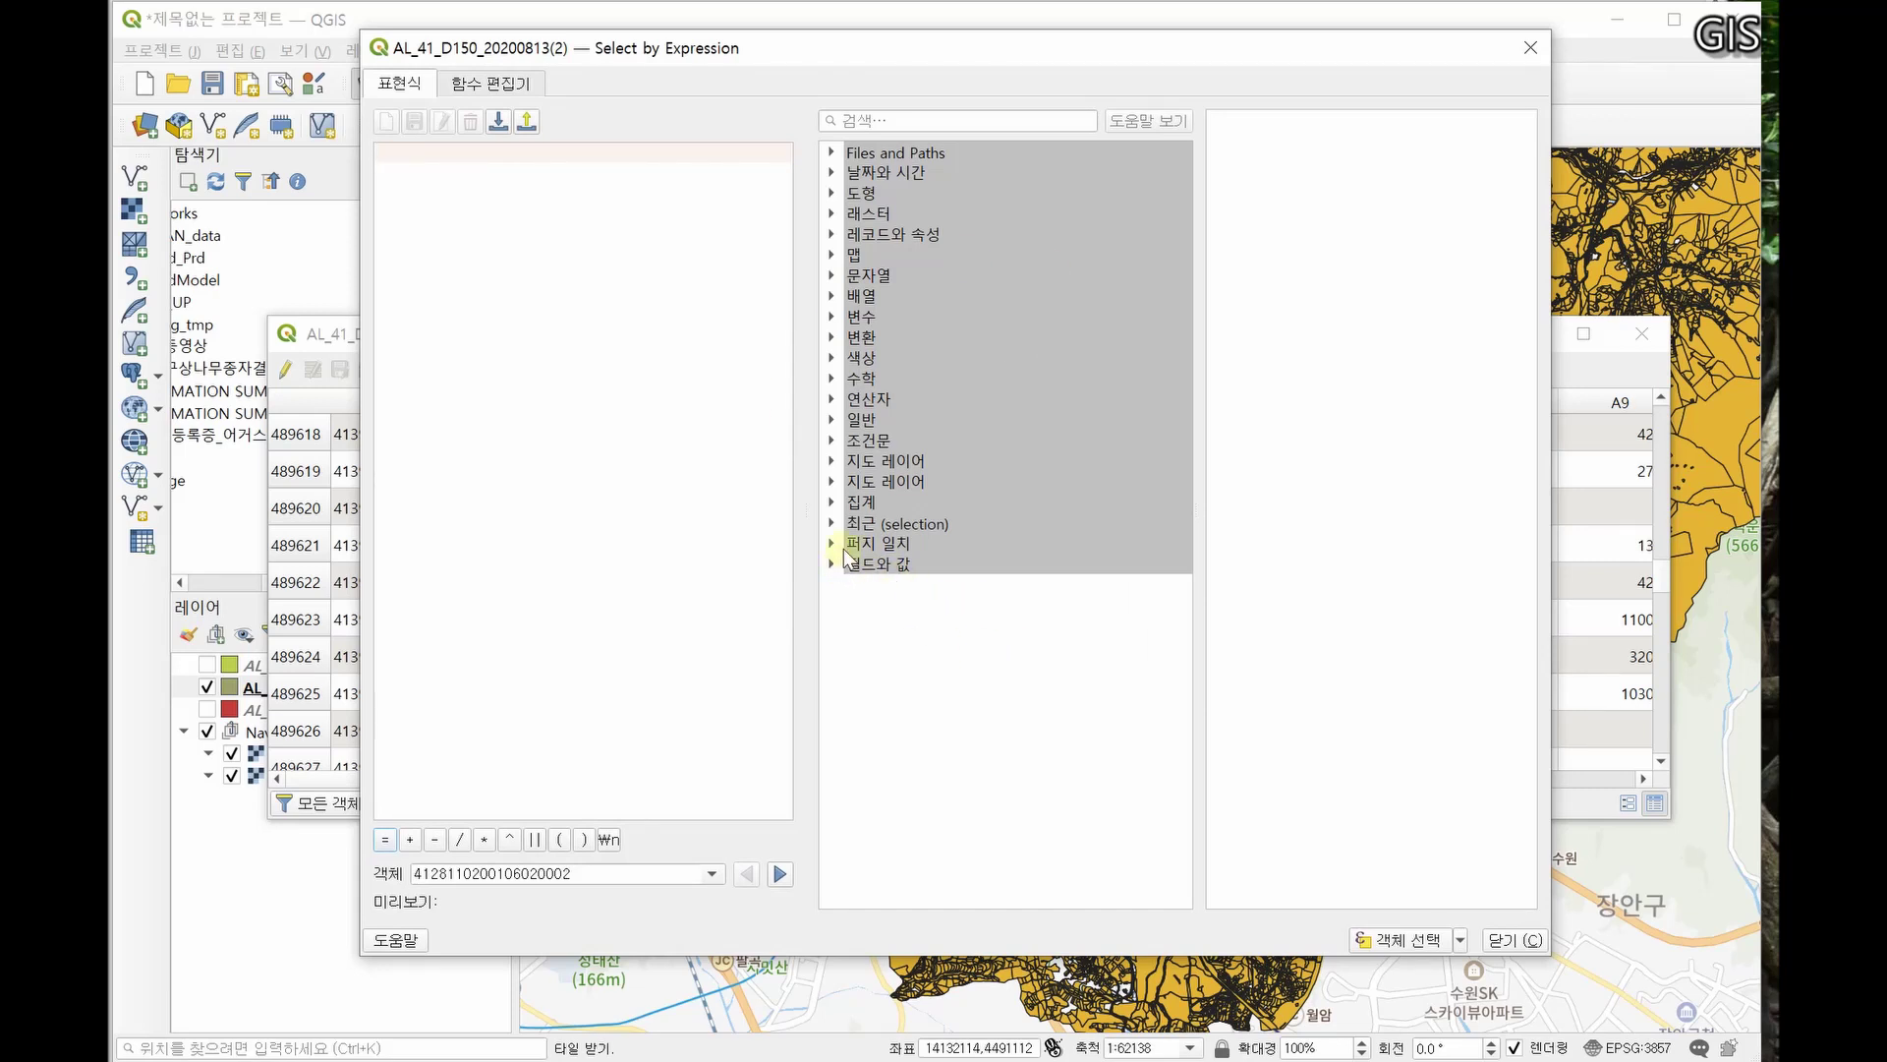
left_click_drag(880, 48, 1184, 74)
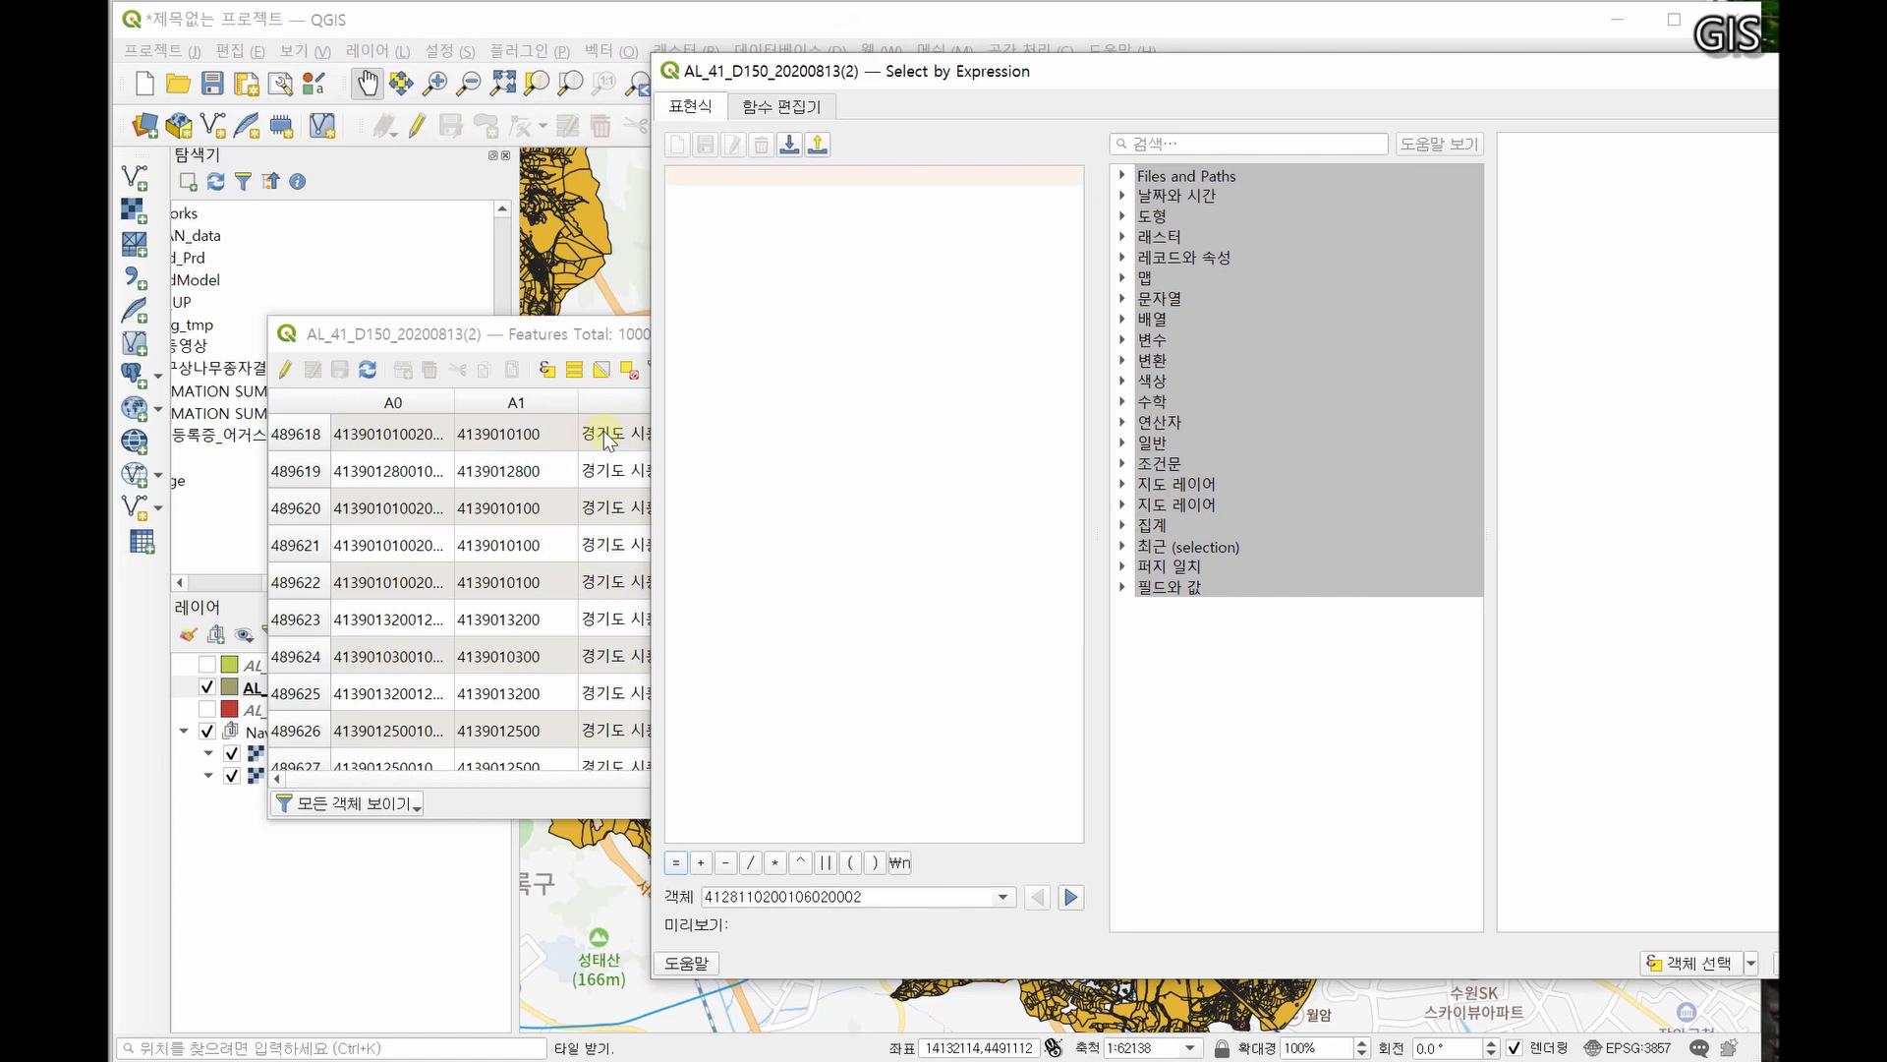
left_click(1122, 586)
double_click(1198, 679)
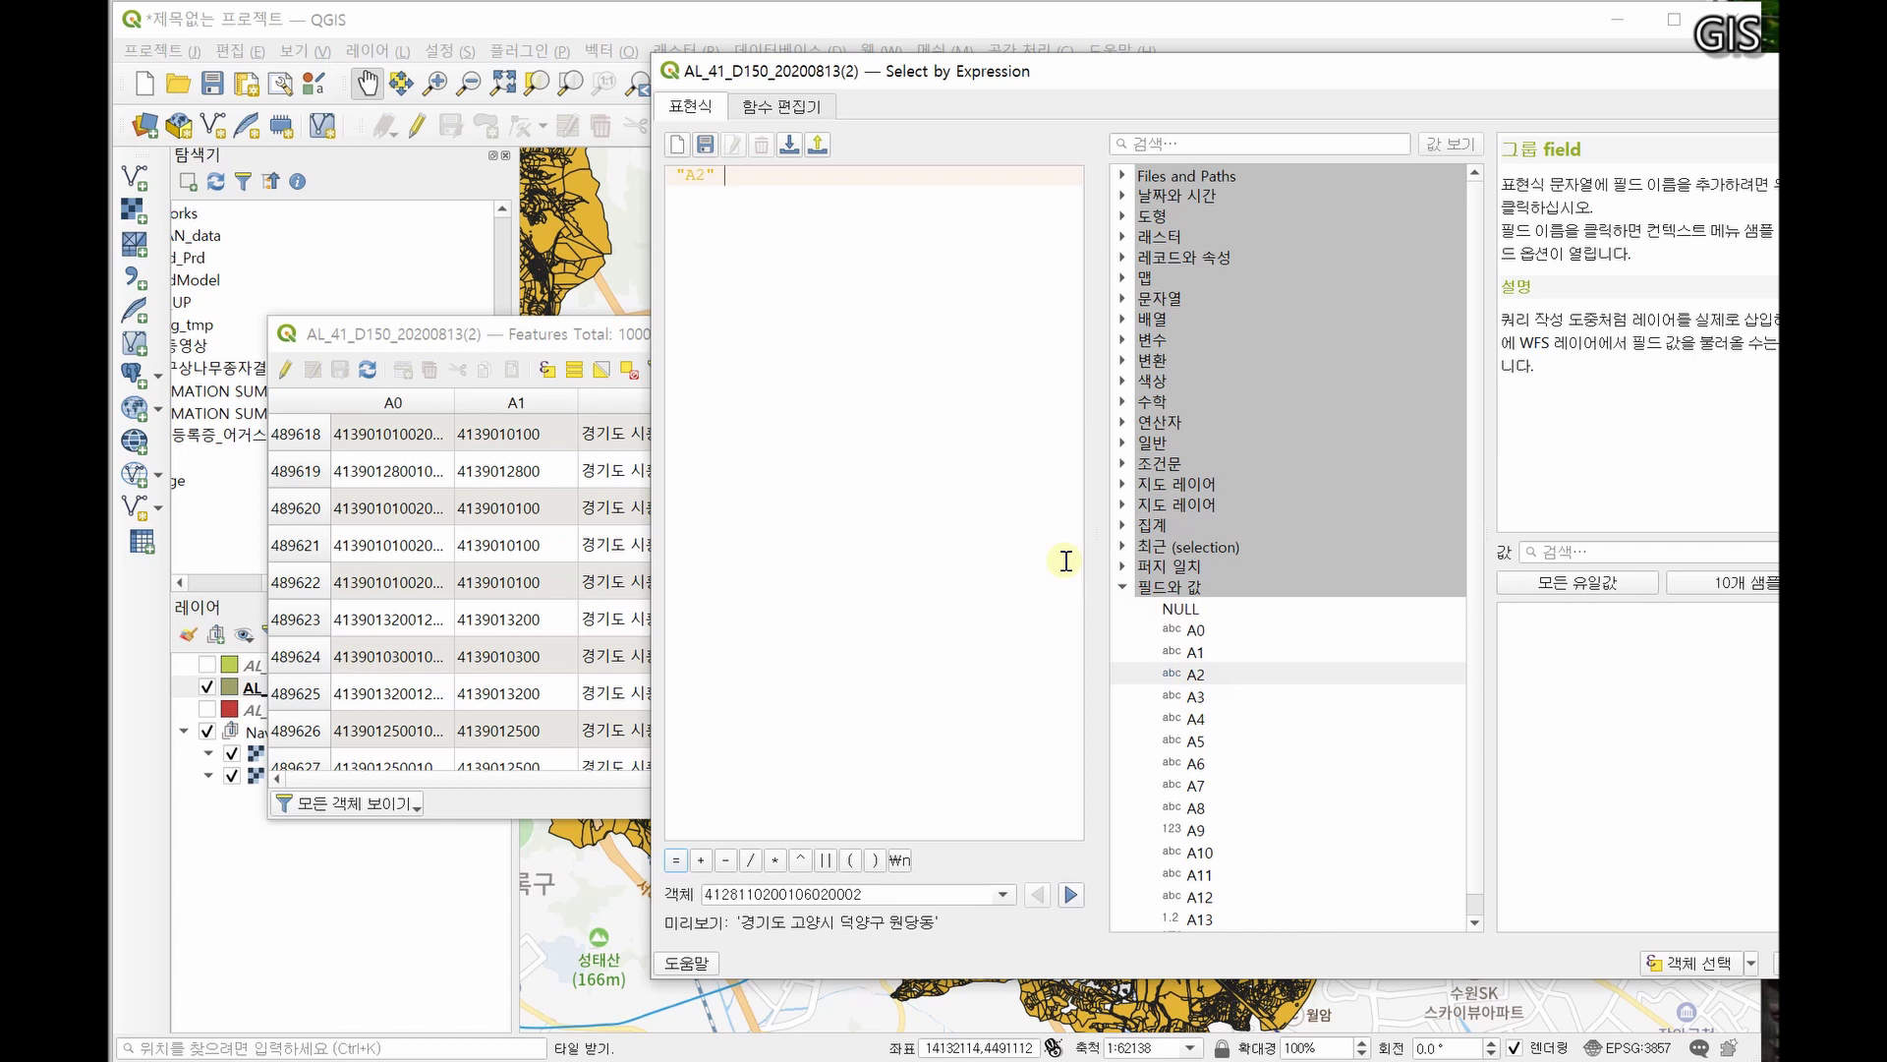
- Complete the selection expression as "A2" like '%군포시%'
type("ㅣㅑ")
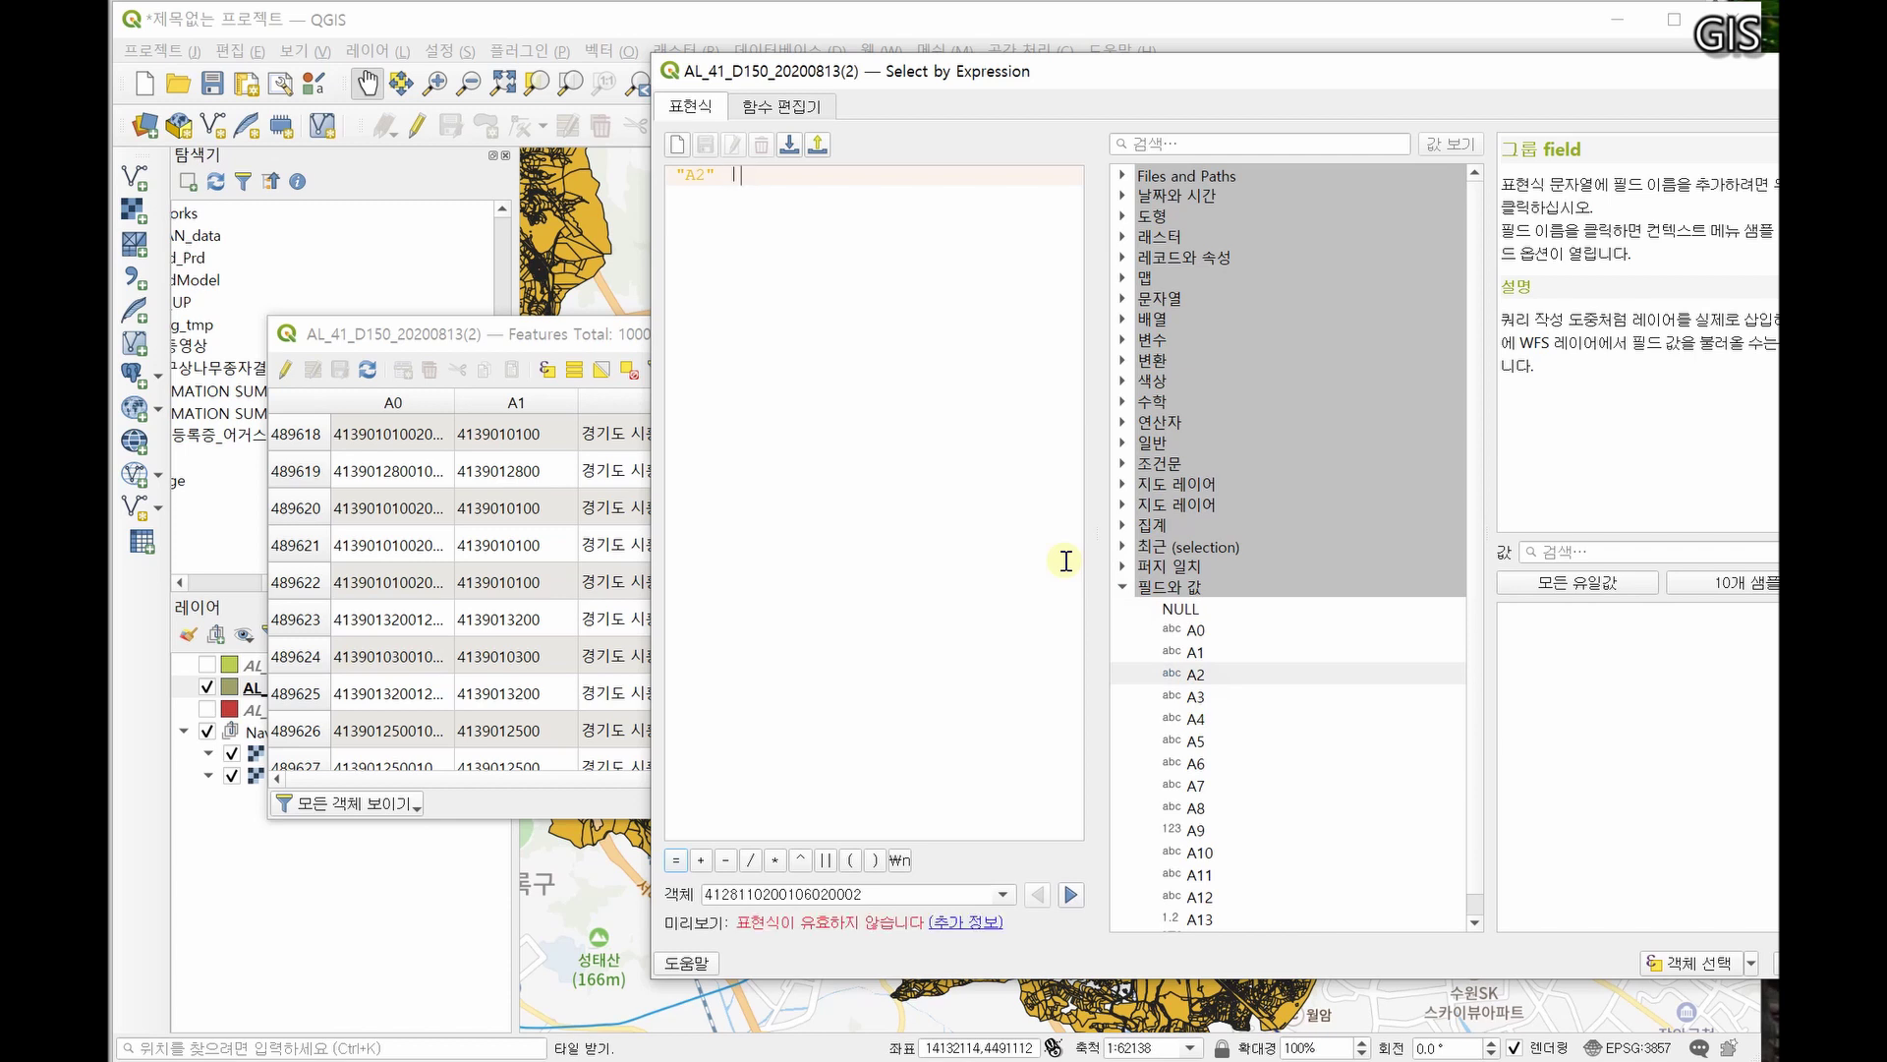
key("BackSpace")
key("BackSpace")
type("li")
key("BackSpace")
key("BackSpace")
type("like")
type("%")
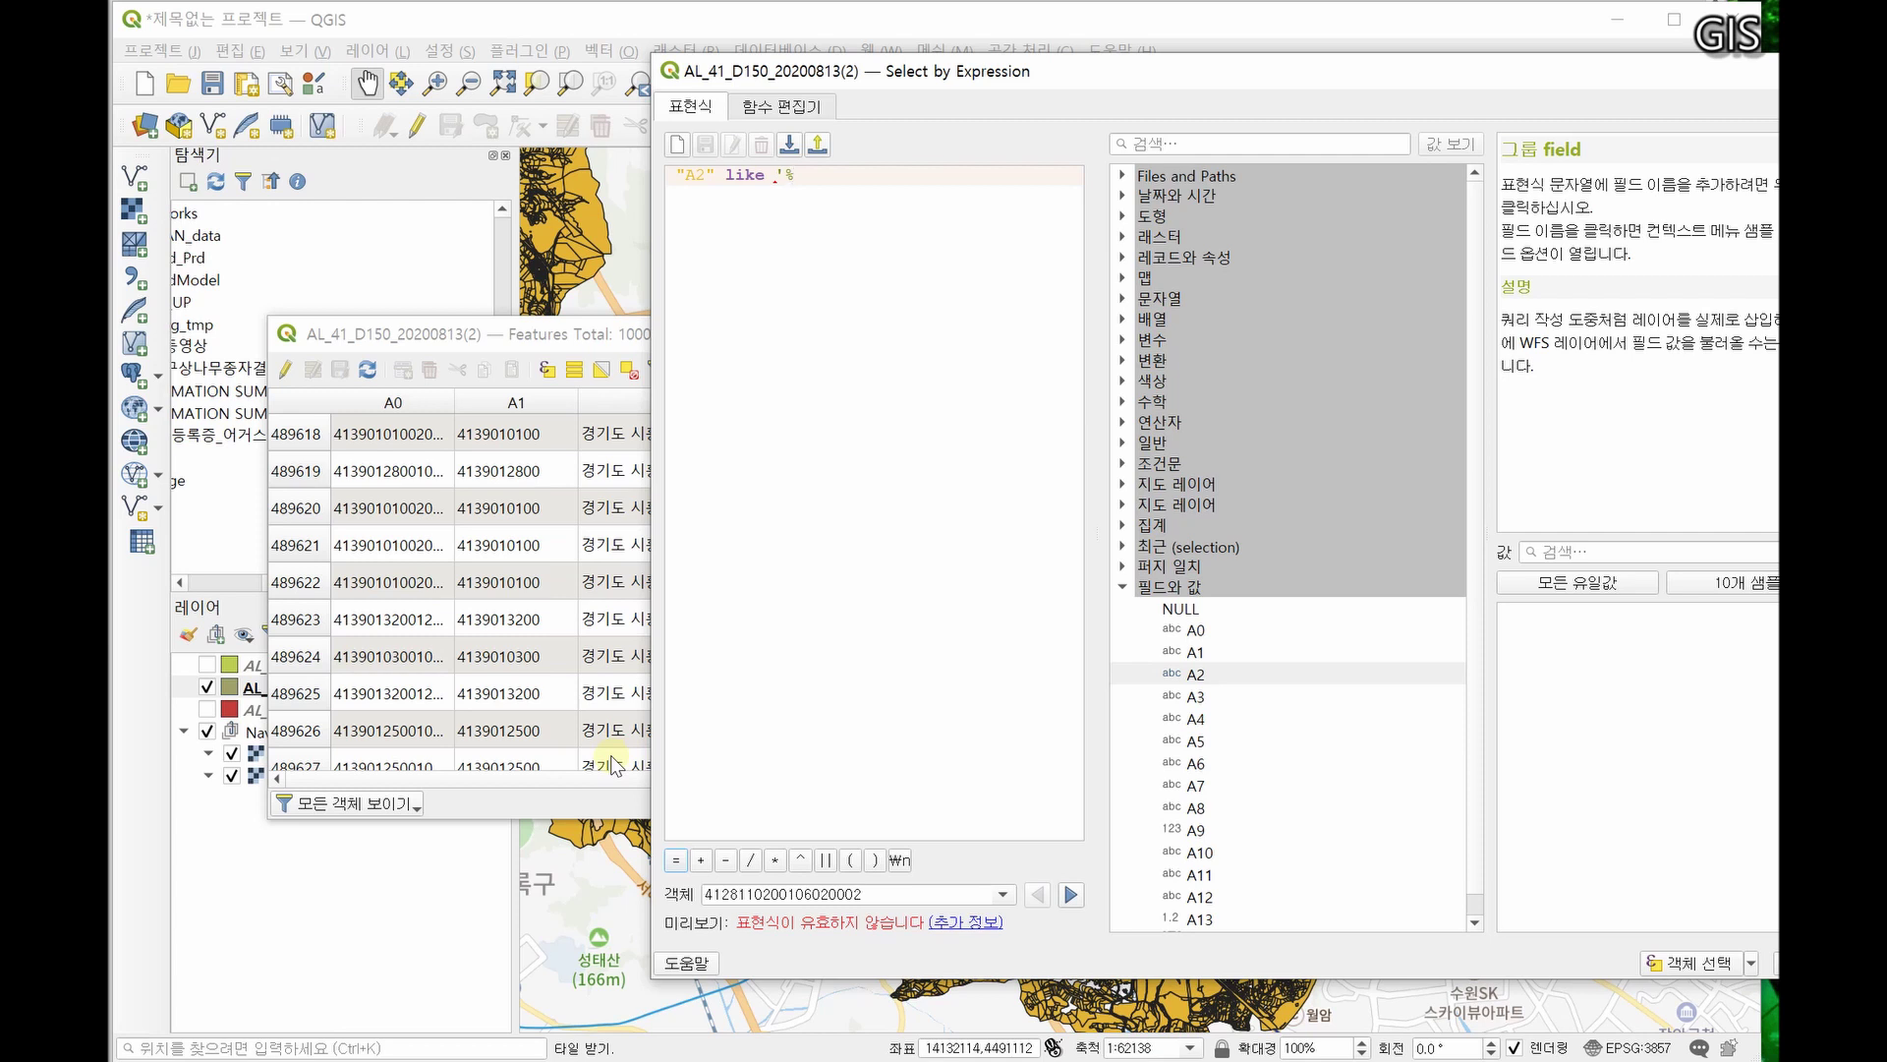
type("포시")
left_click_drag(1113, 87, 946, 168)
mouse_move(794, 218)
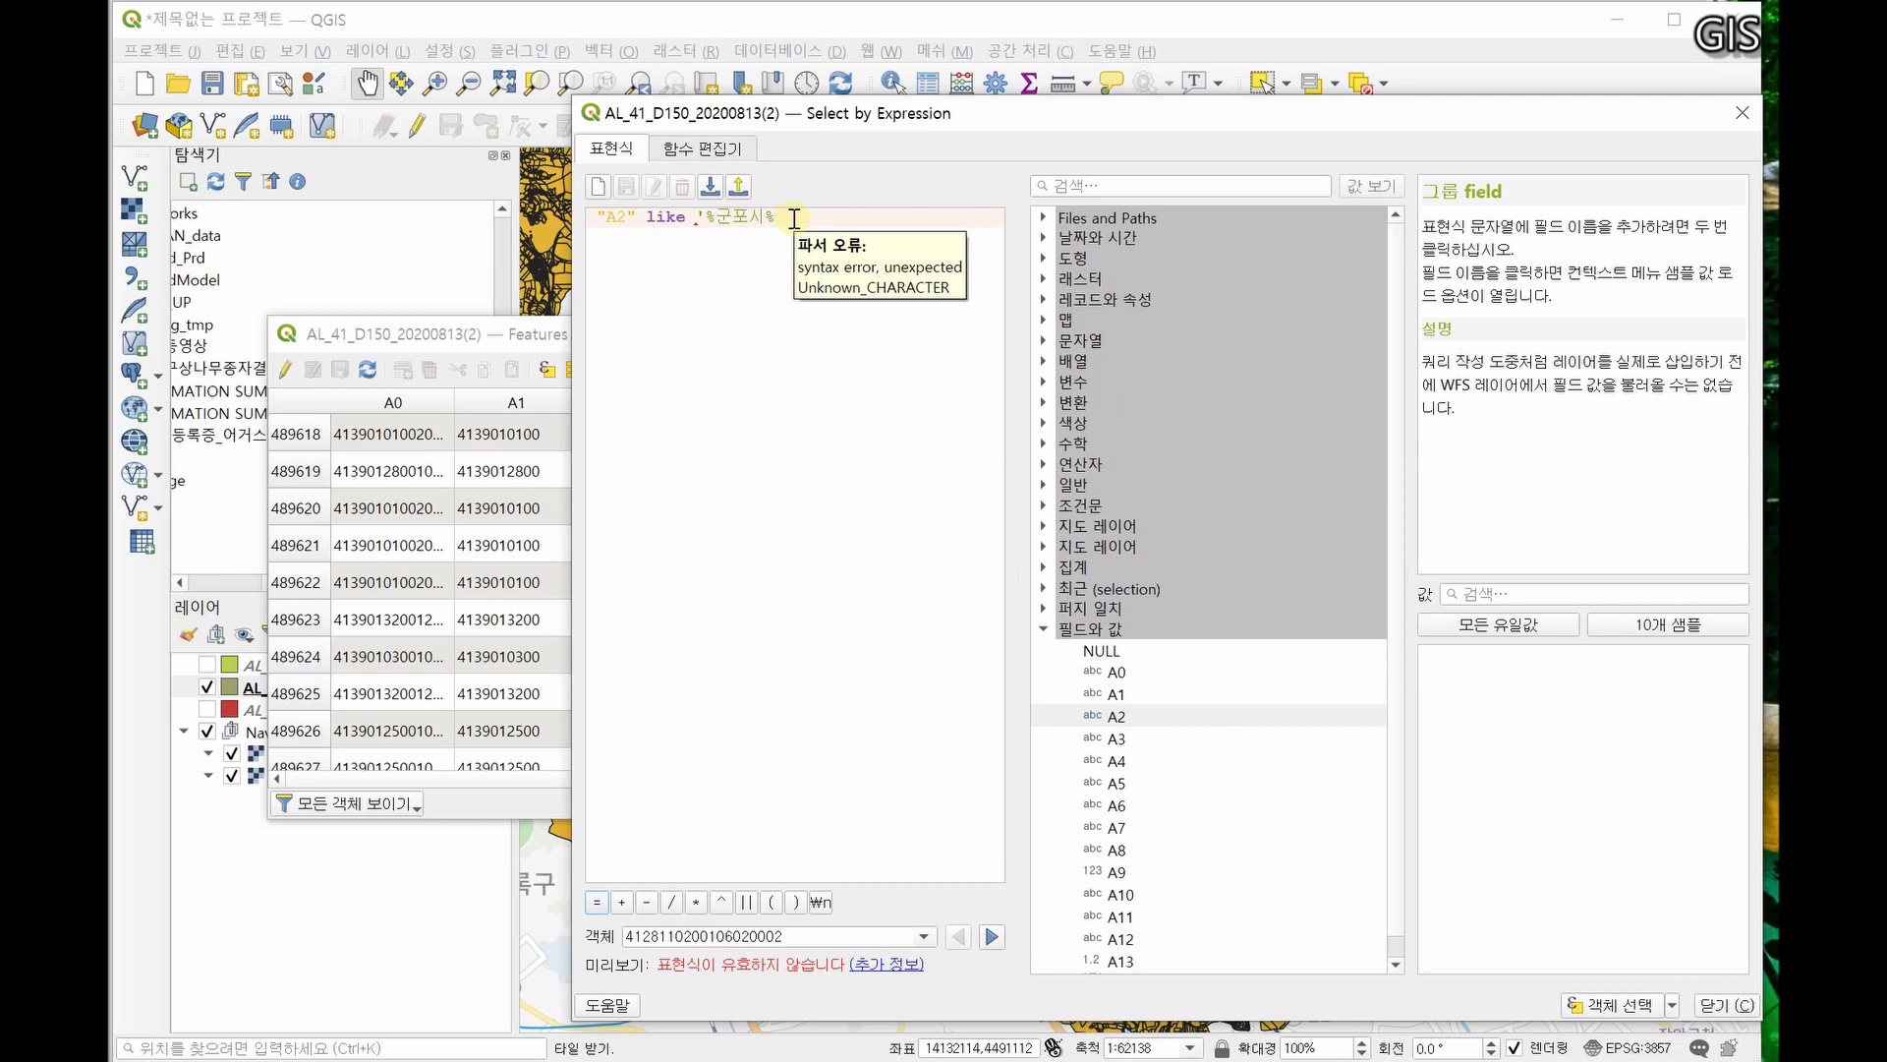
type("'")
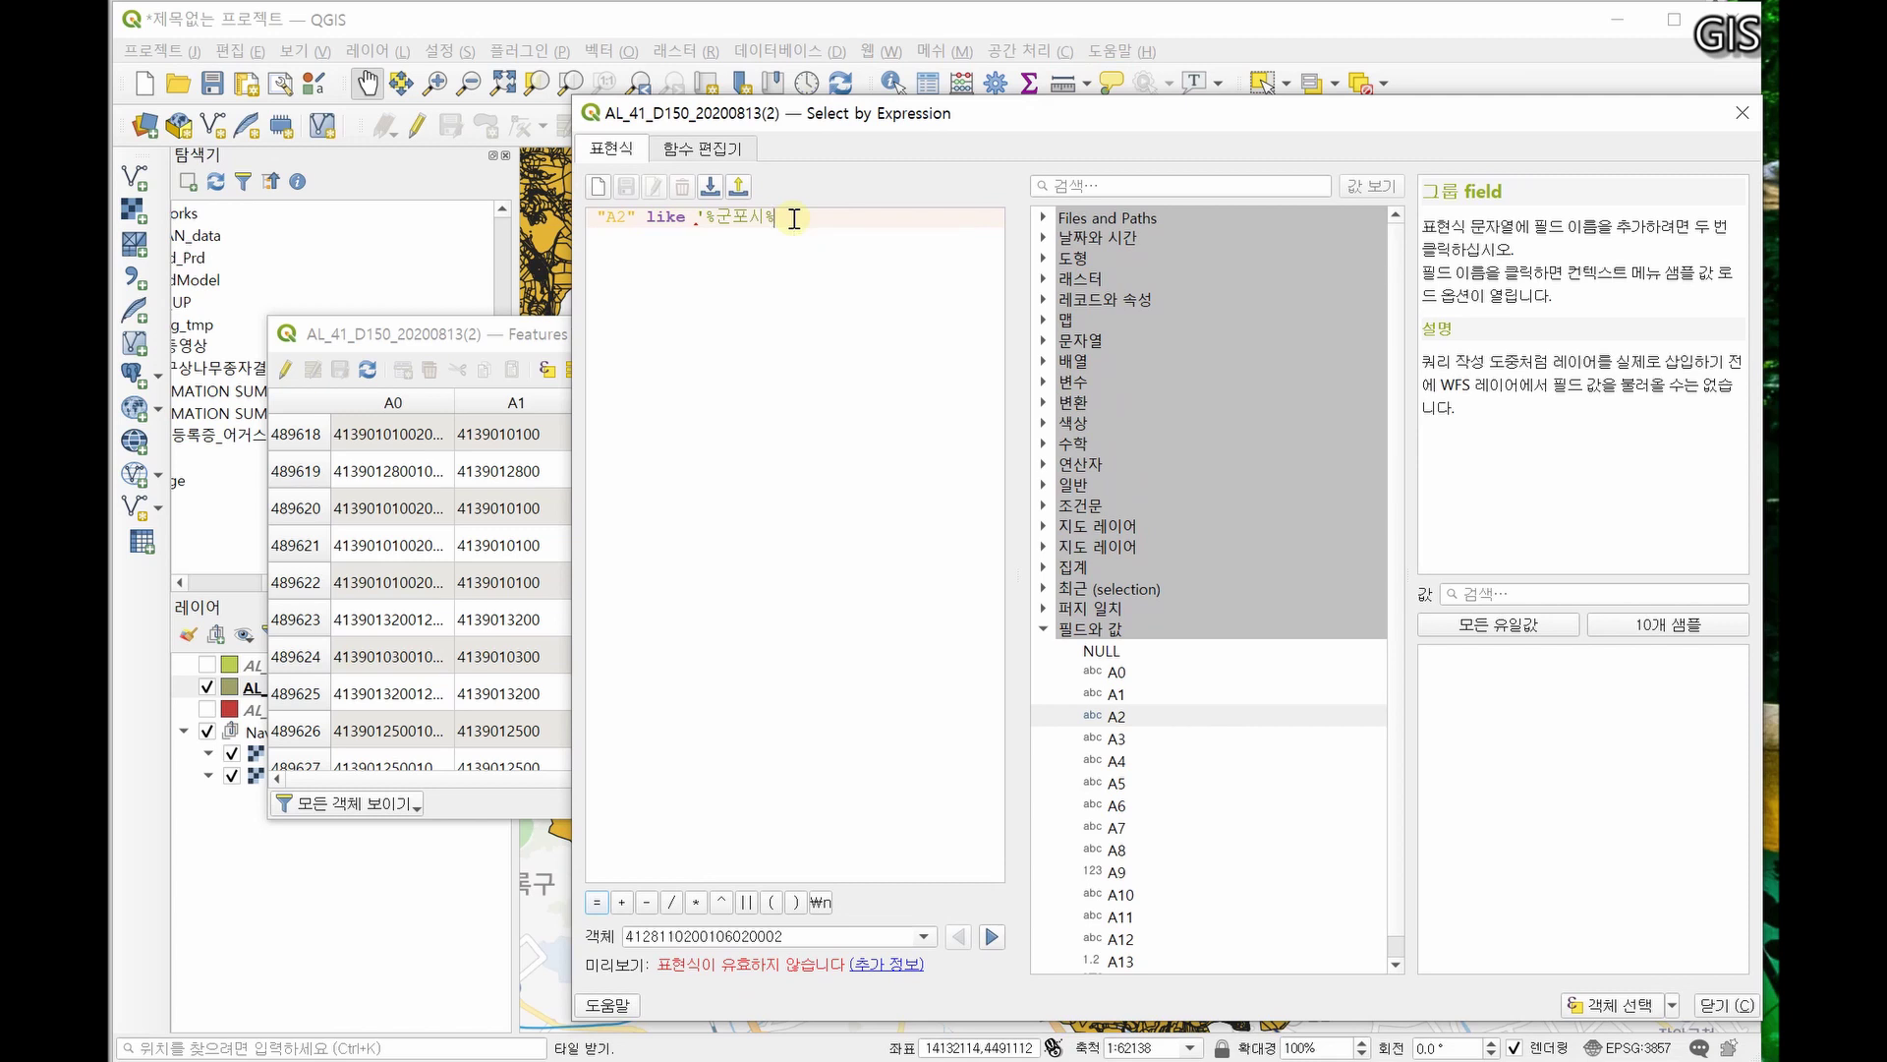
type("'")
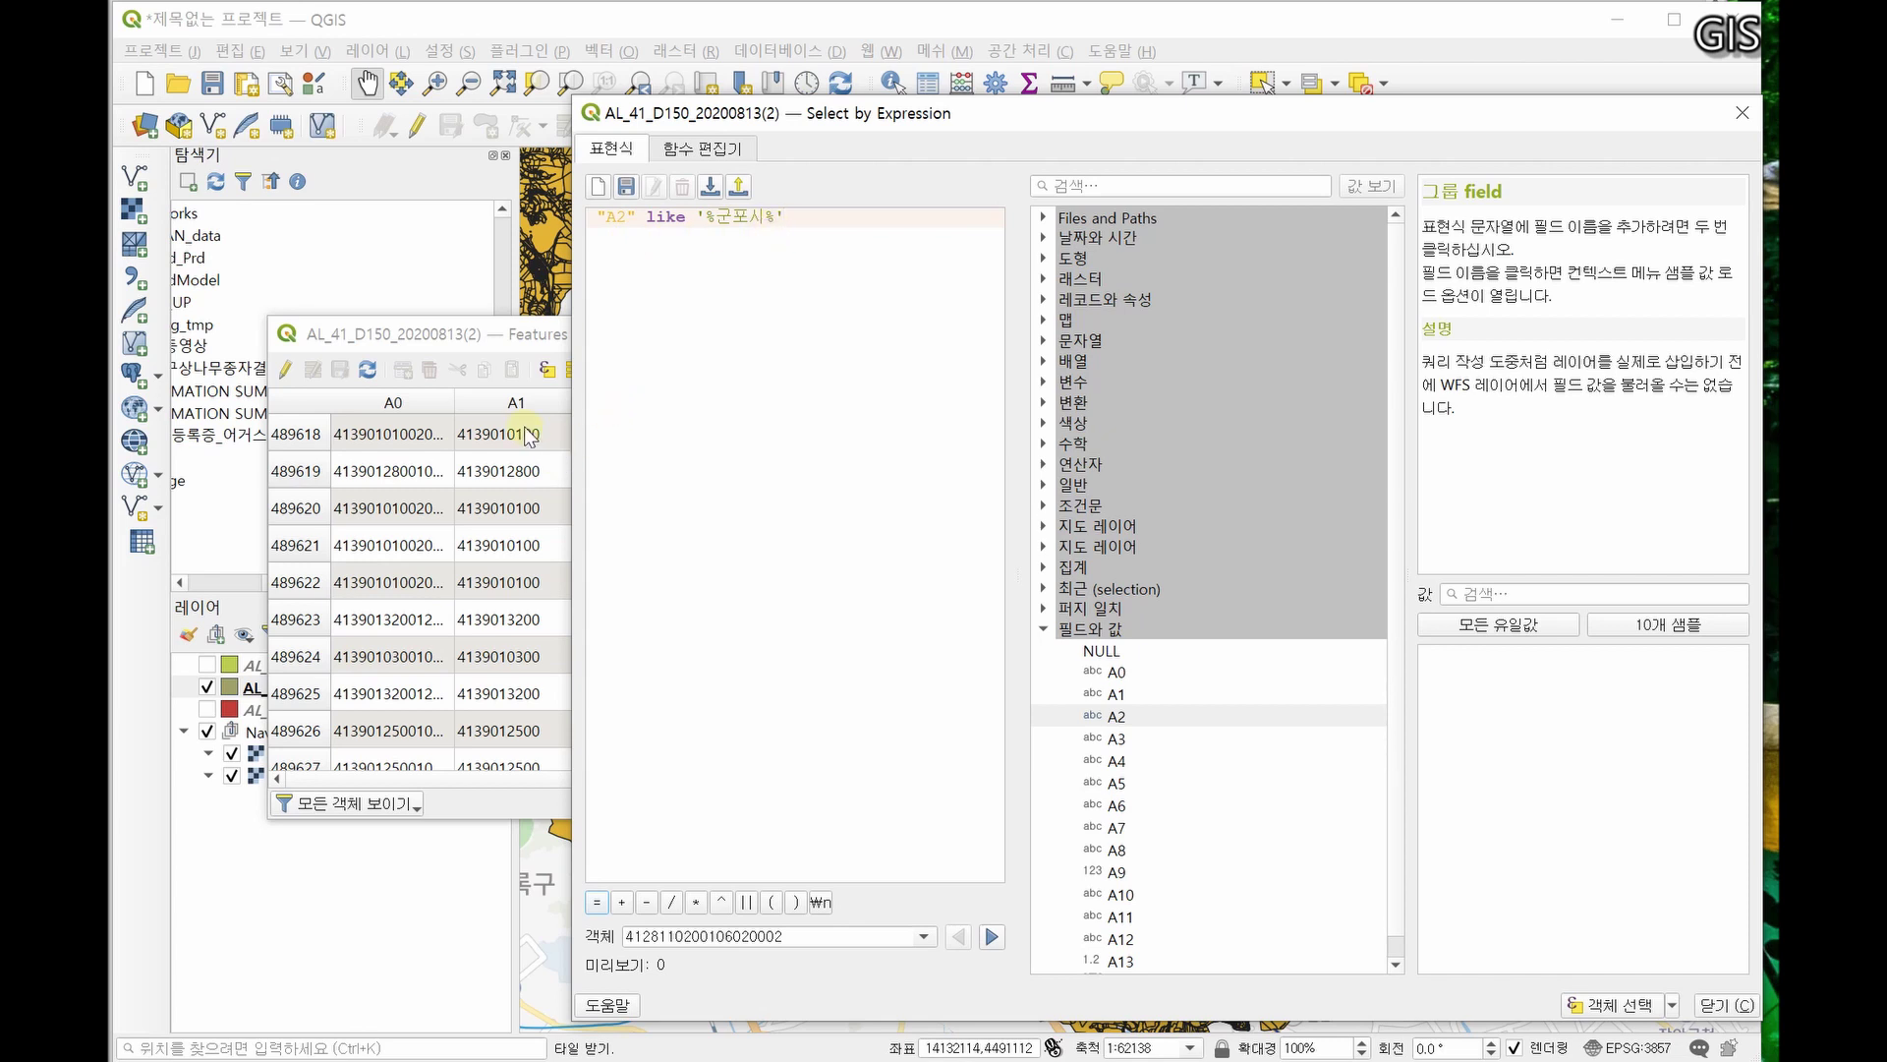
- Select the parcels matching the expression, then close the expression dialog and the attribute table
left_click_drag(938, 114, 1271, 135)
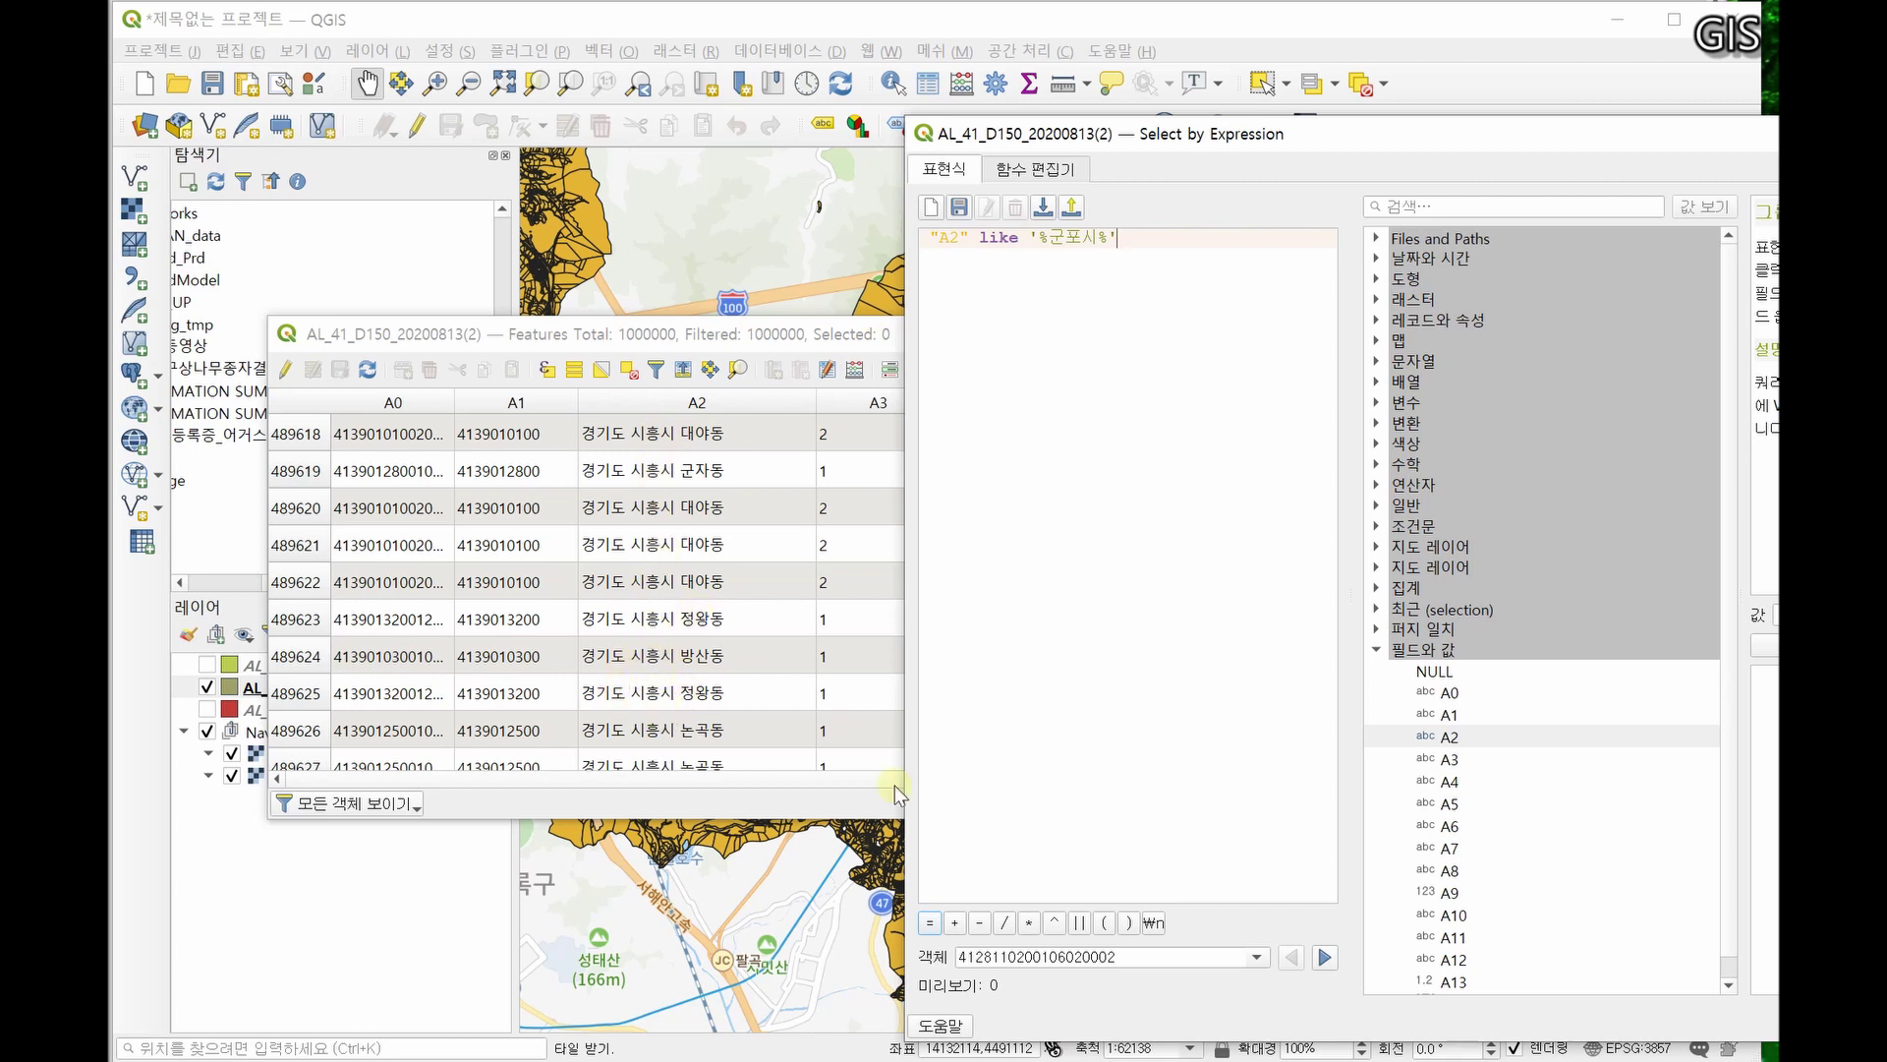
left_click_drag(1430, 137, 833, 56)
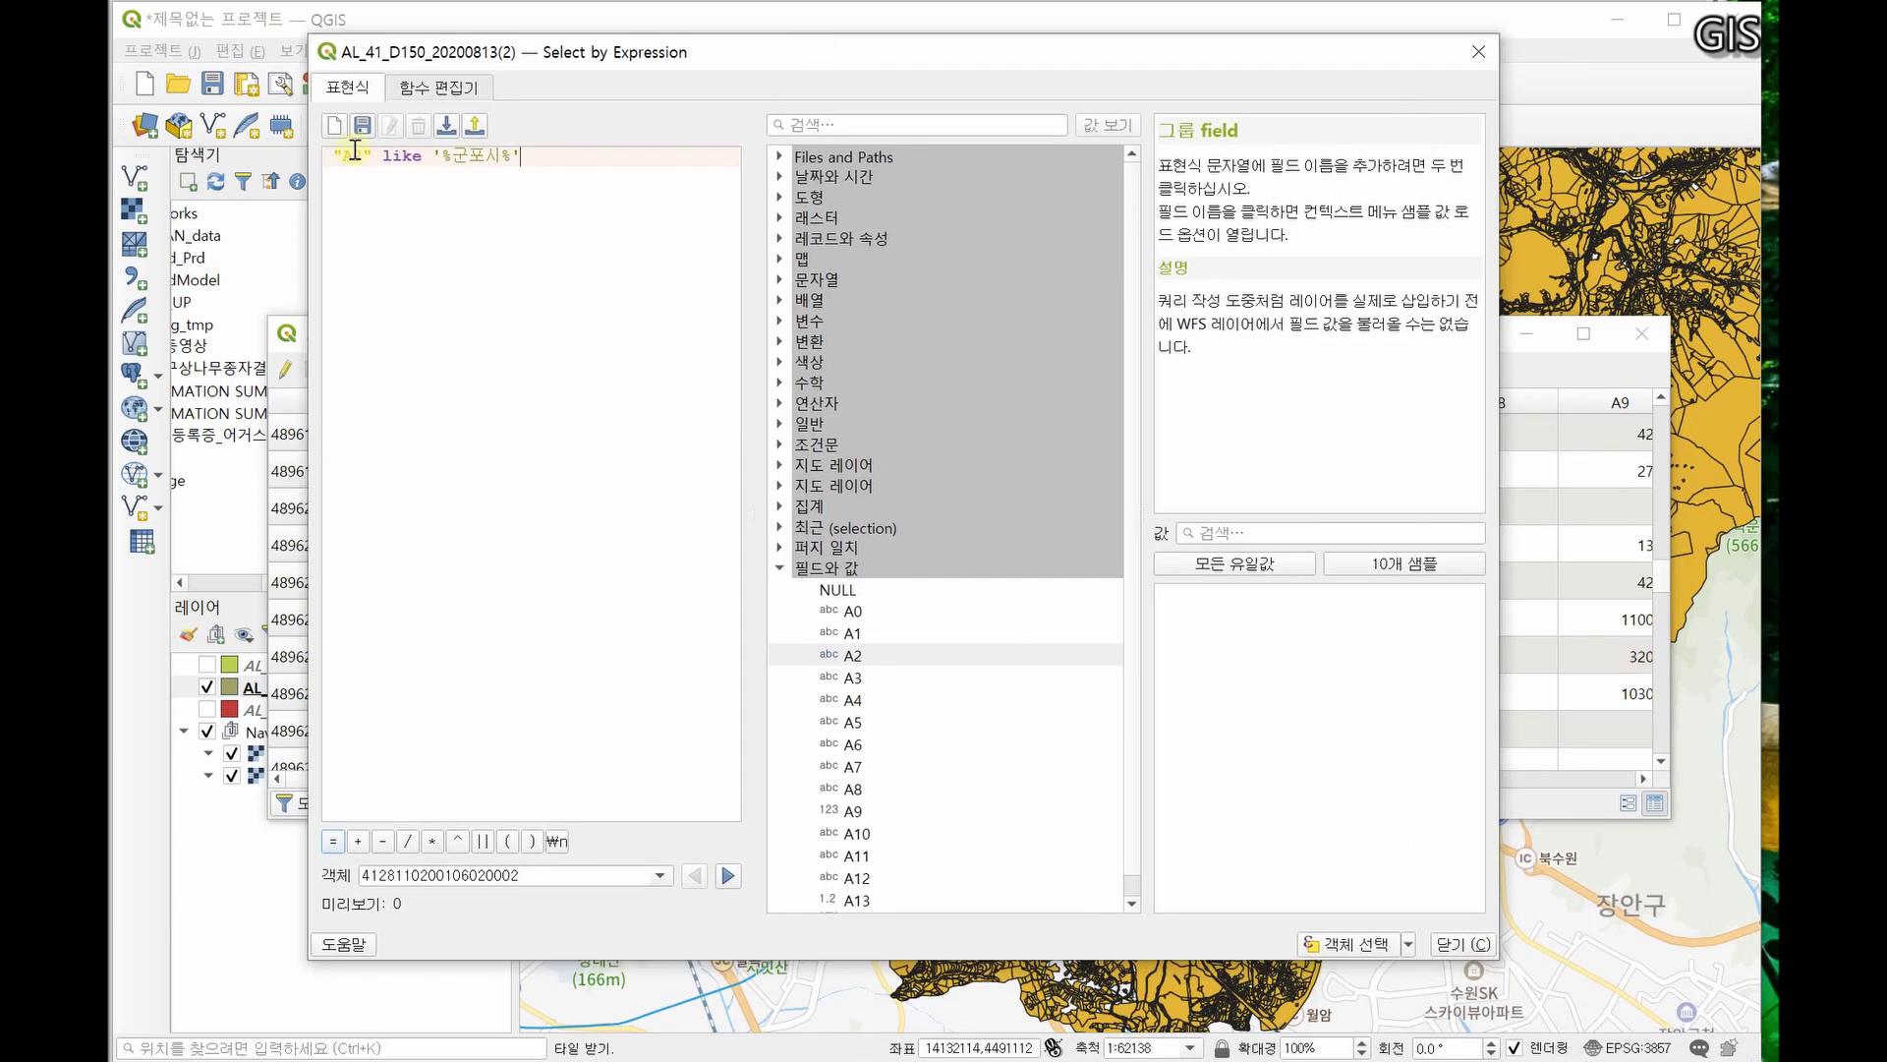
left_click(1364, 946)
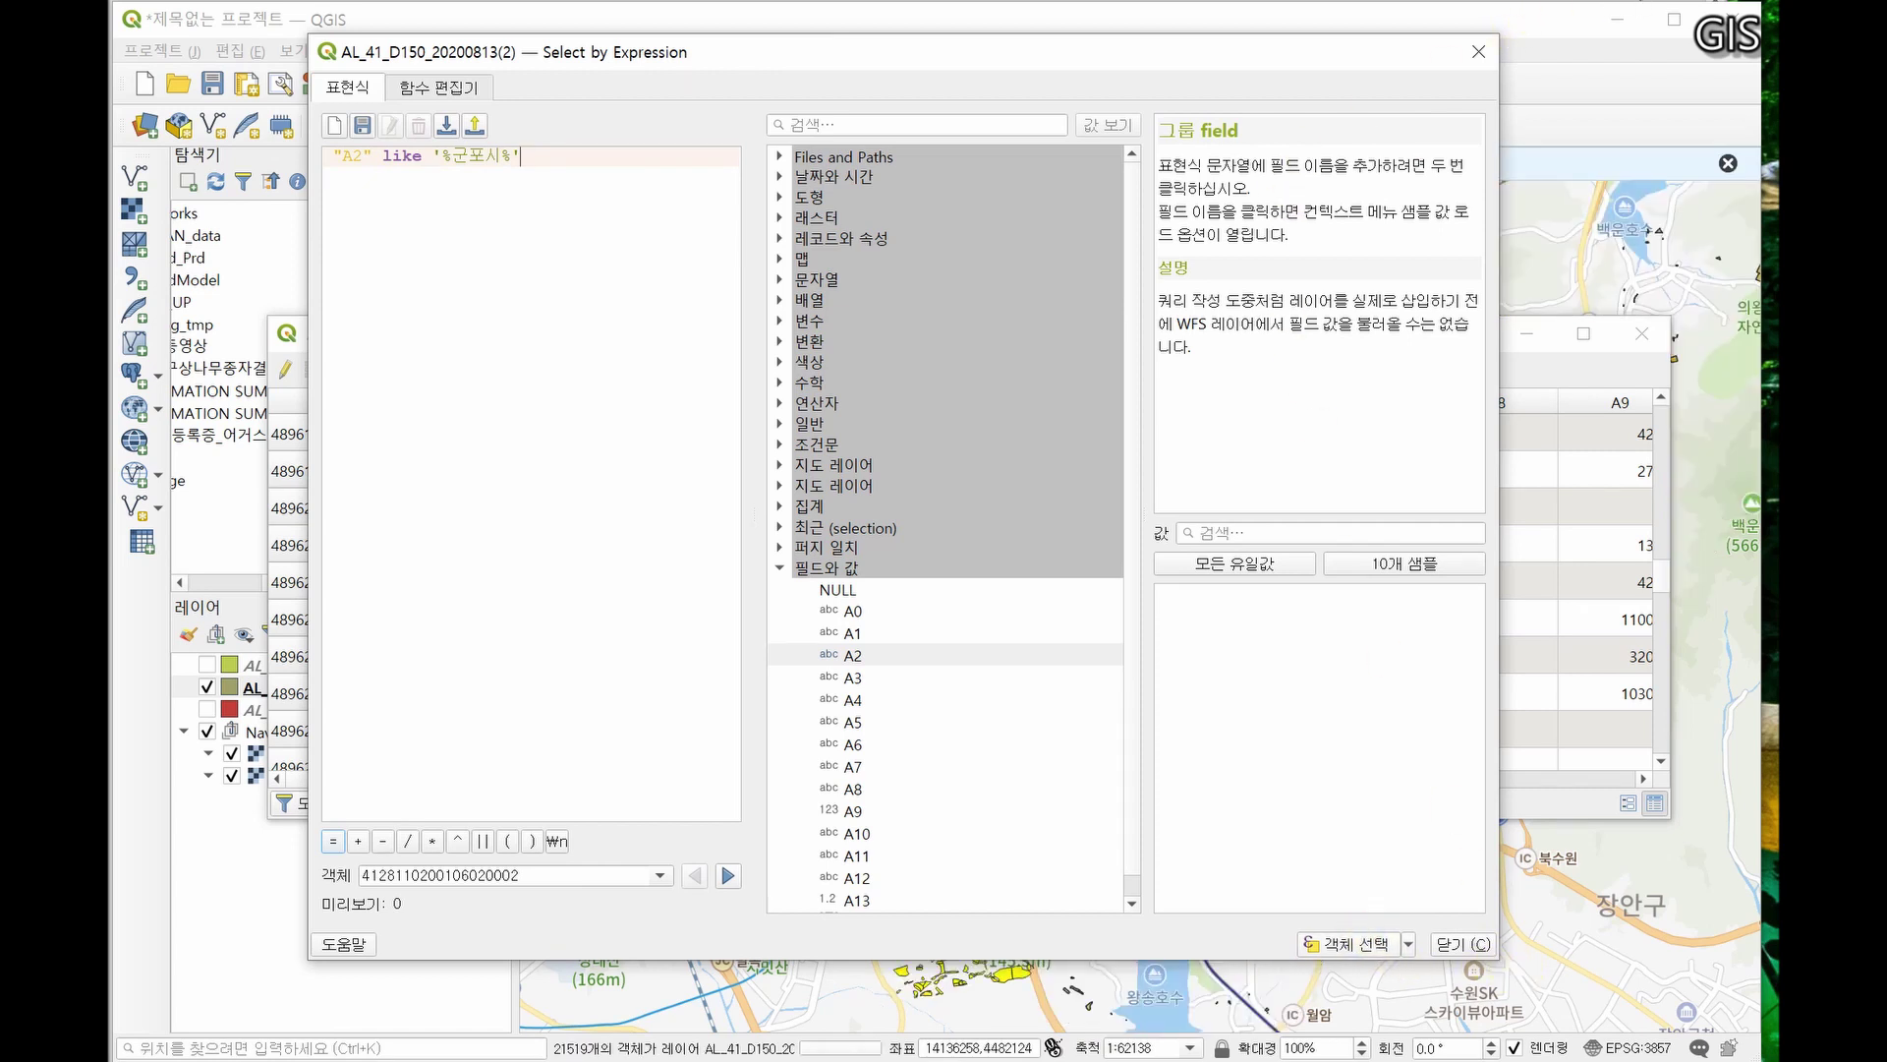
left_click(1465, 944)
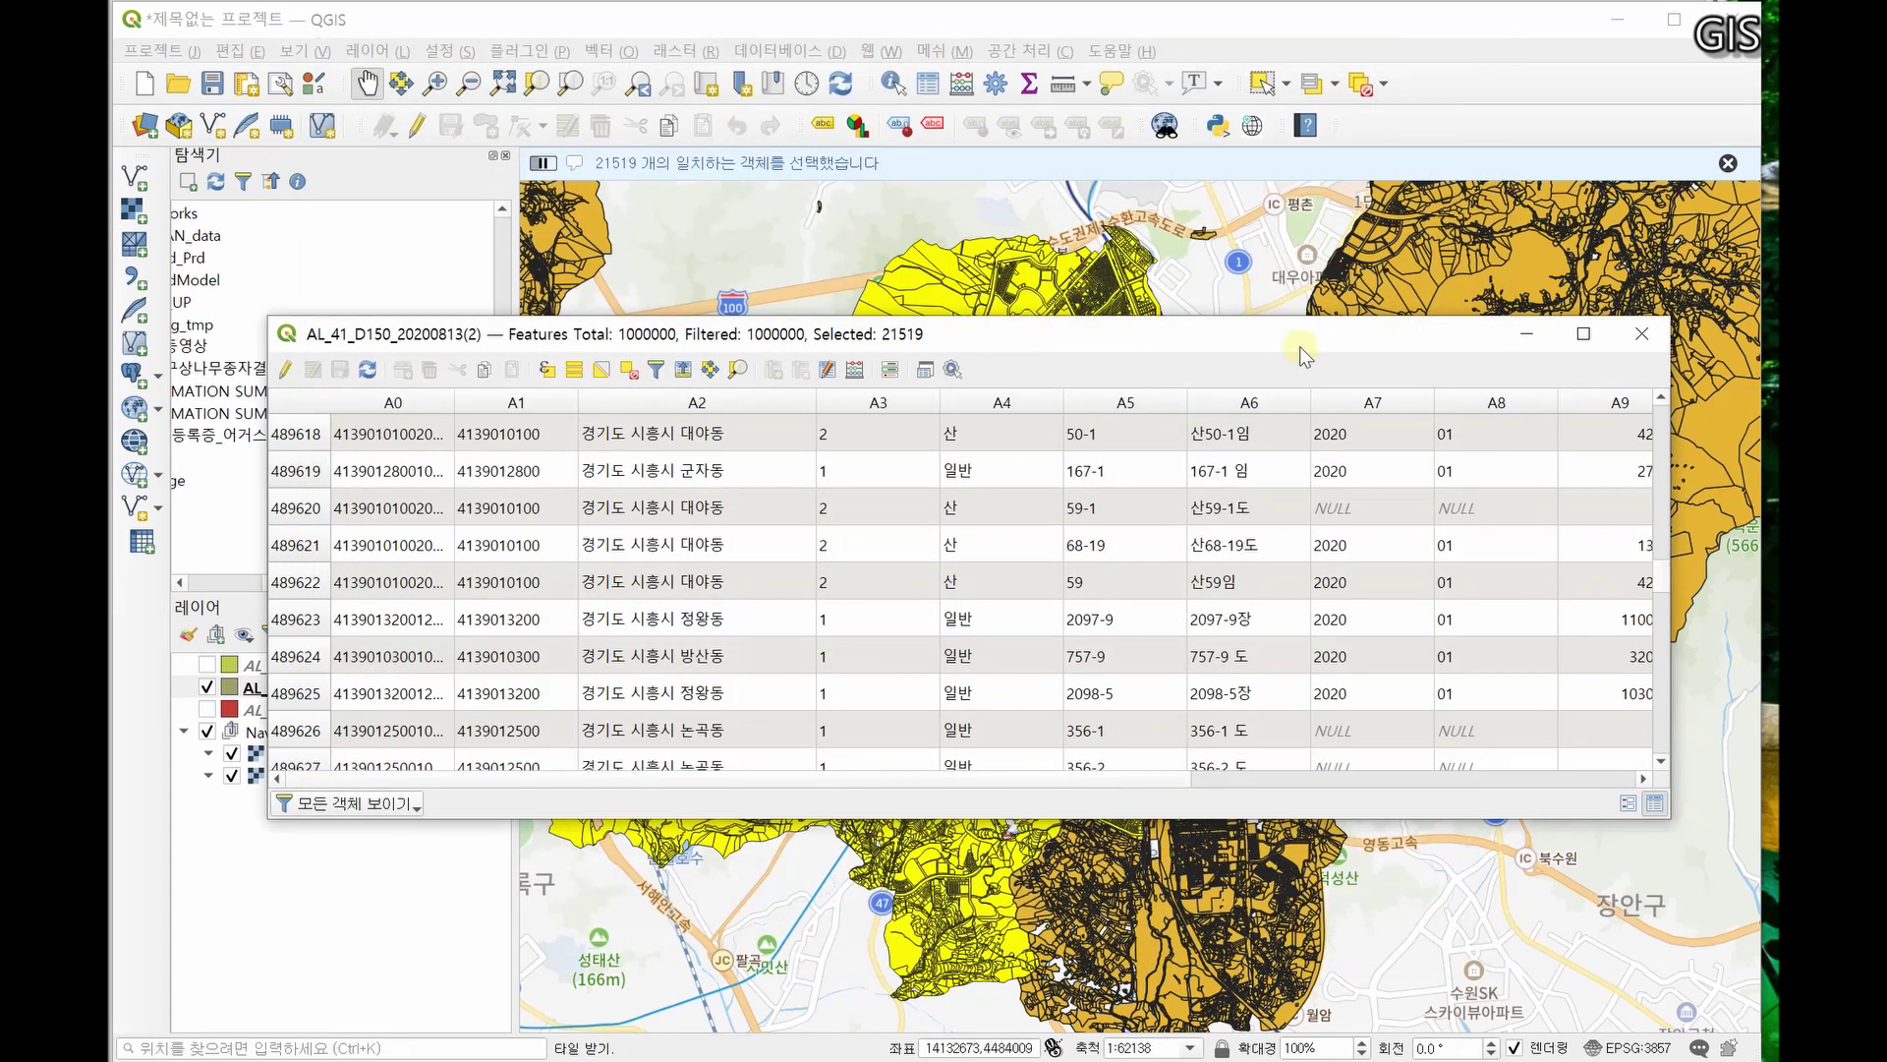
left_click_drag(1305, 338, 724, 497)
left_click(1046, 498)
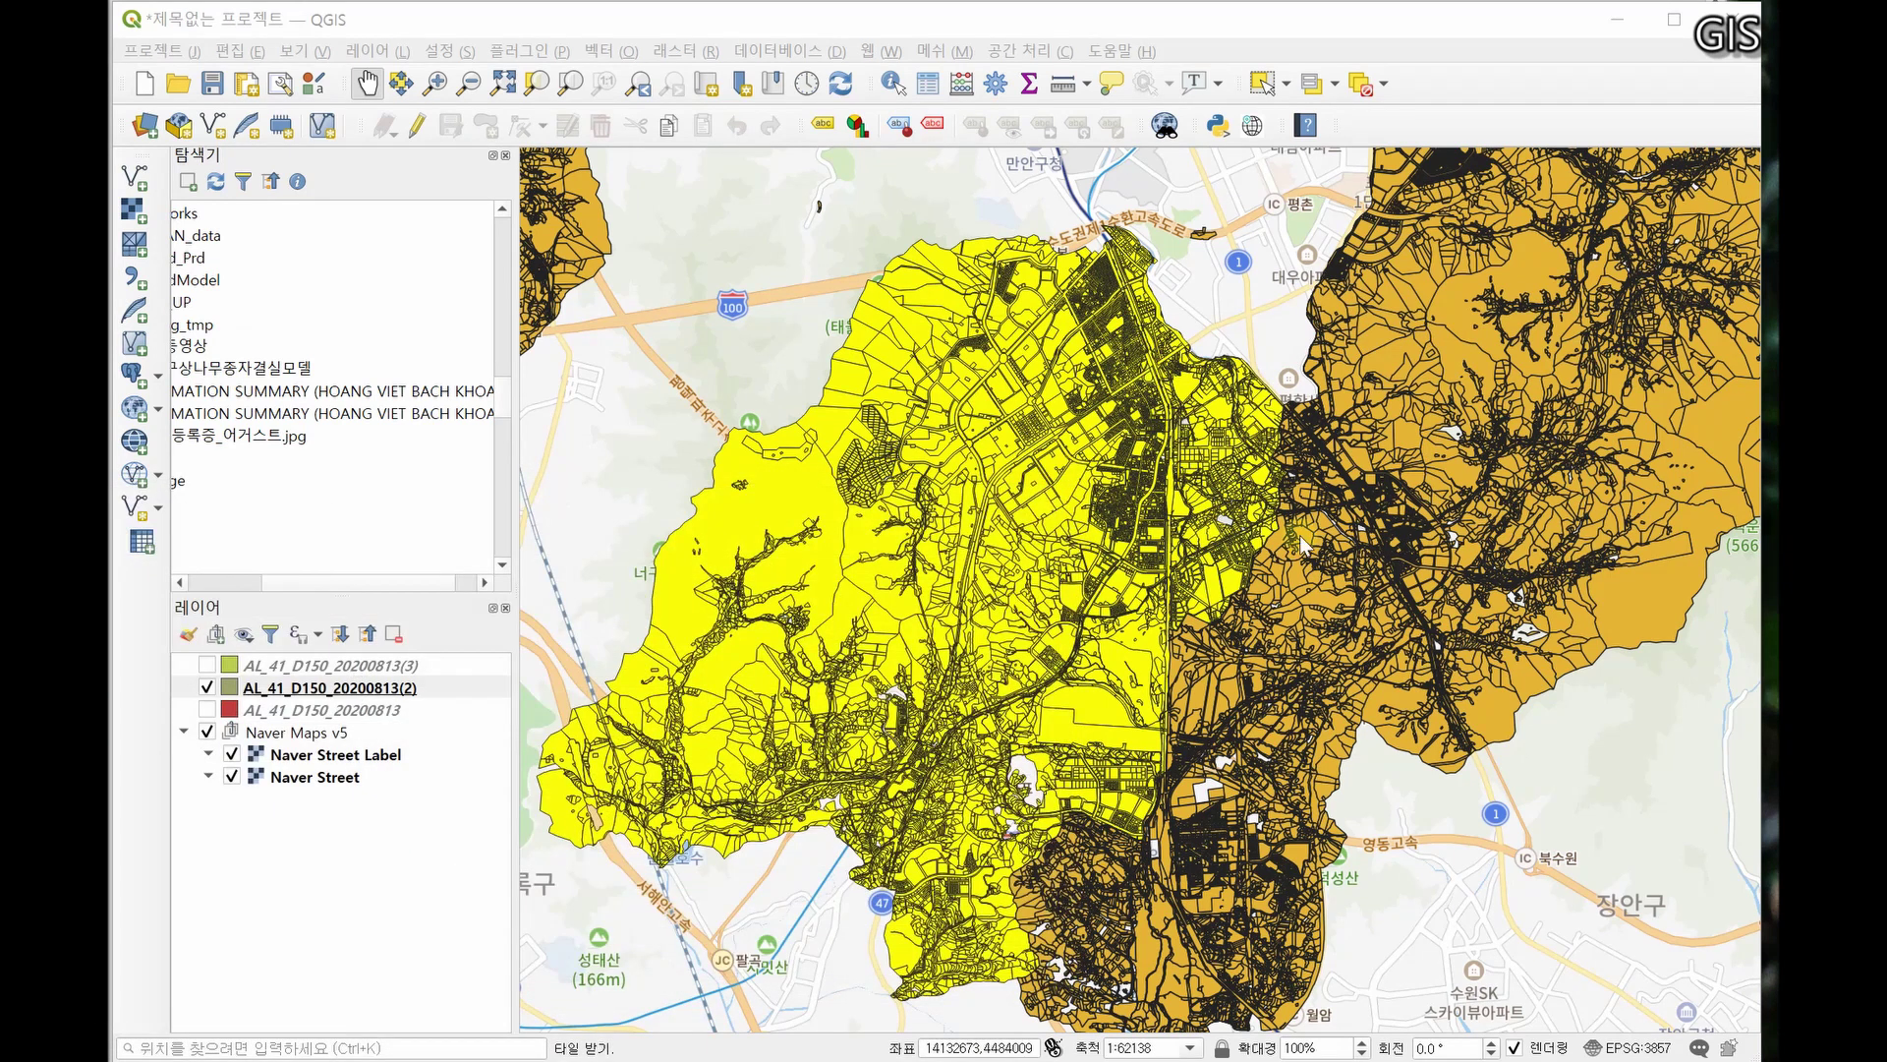
- Export the selected features of AL_41_D150_20200813(2) as the ESRI shapefile land_price_KPO in the Lect_05/preworks folder
left_click(434, 687)
right_click(432, 687)
left_click(595, 896)
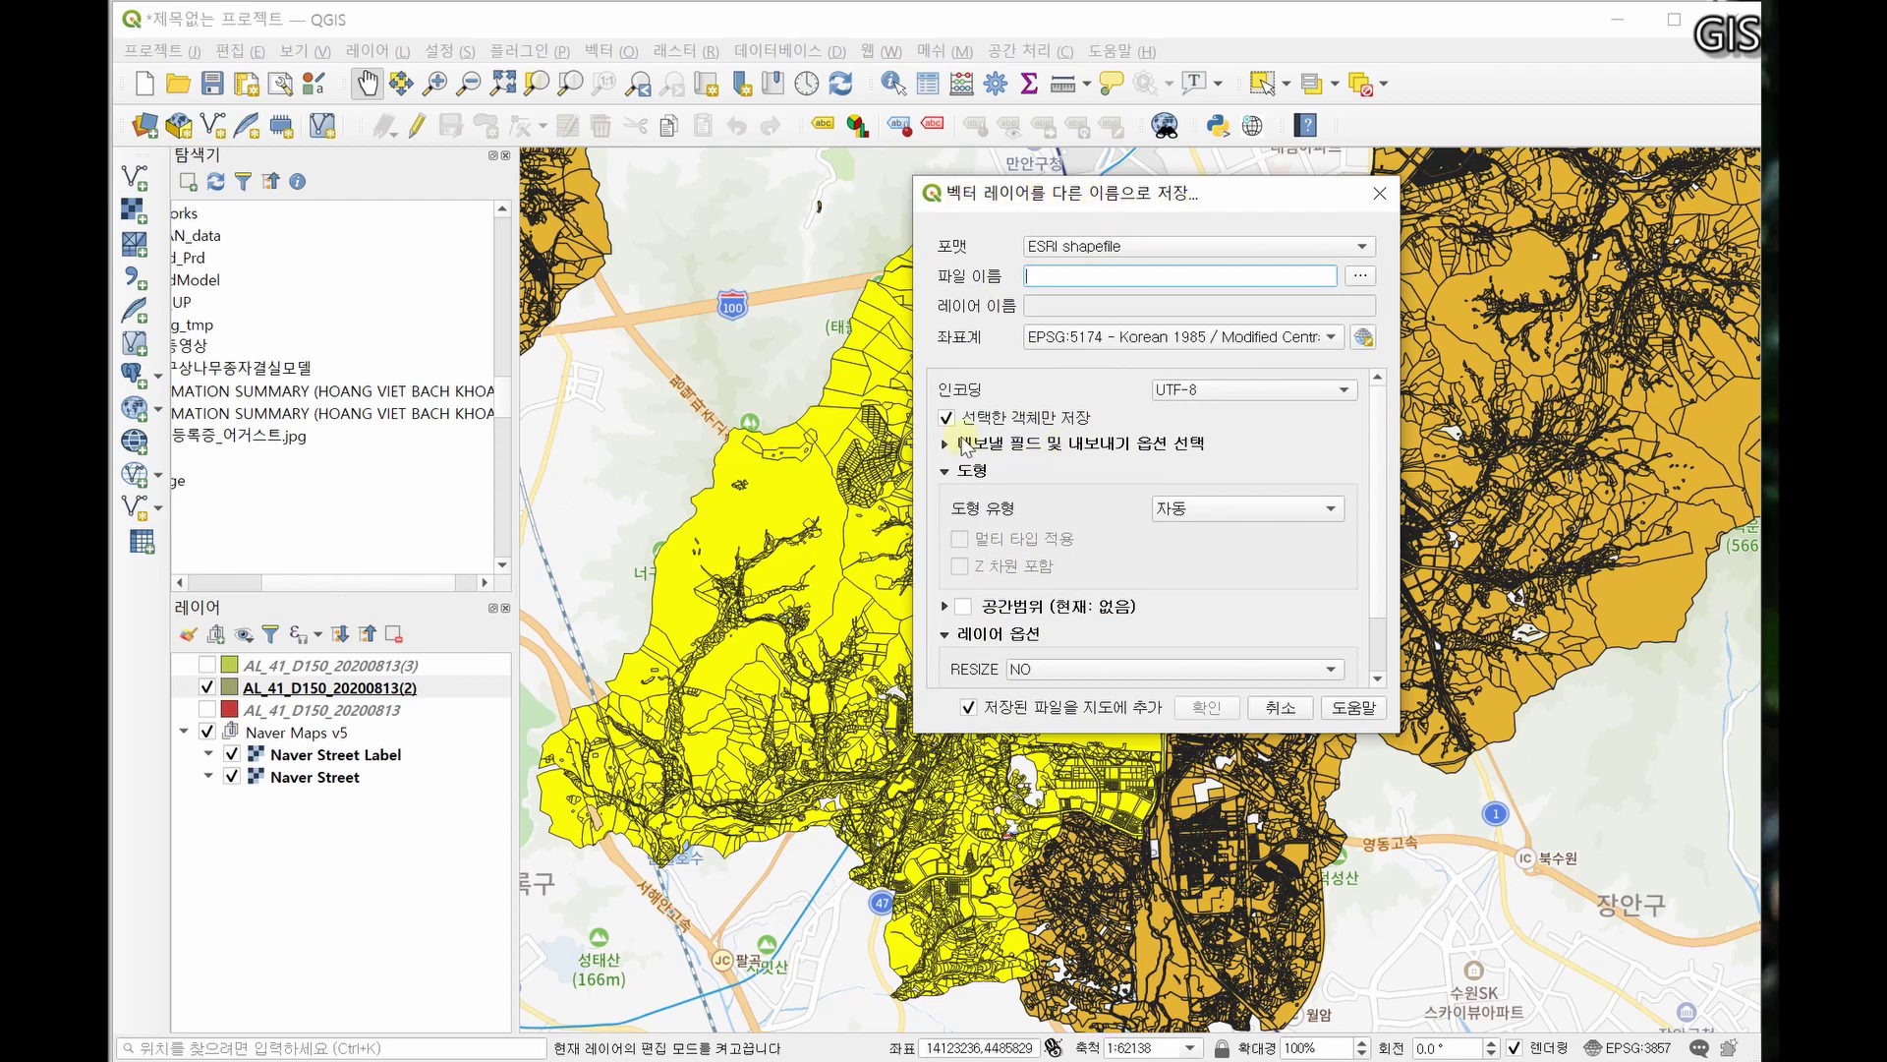
left_click(1362, 277)
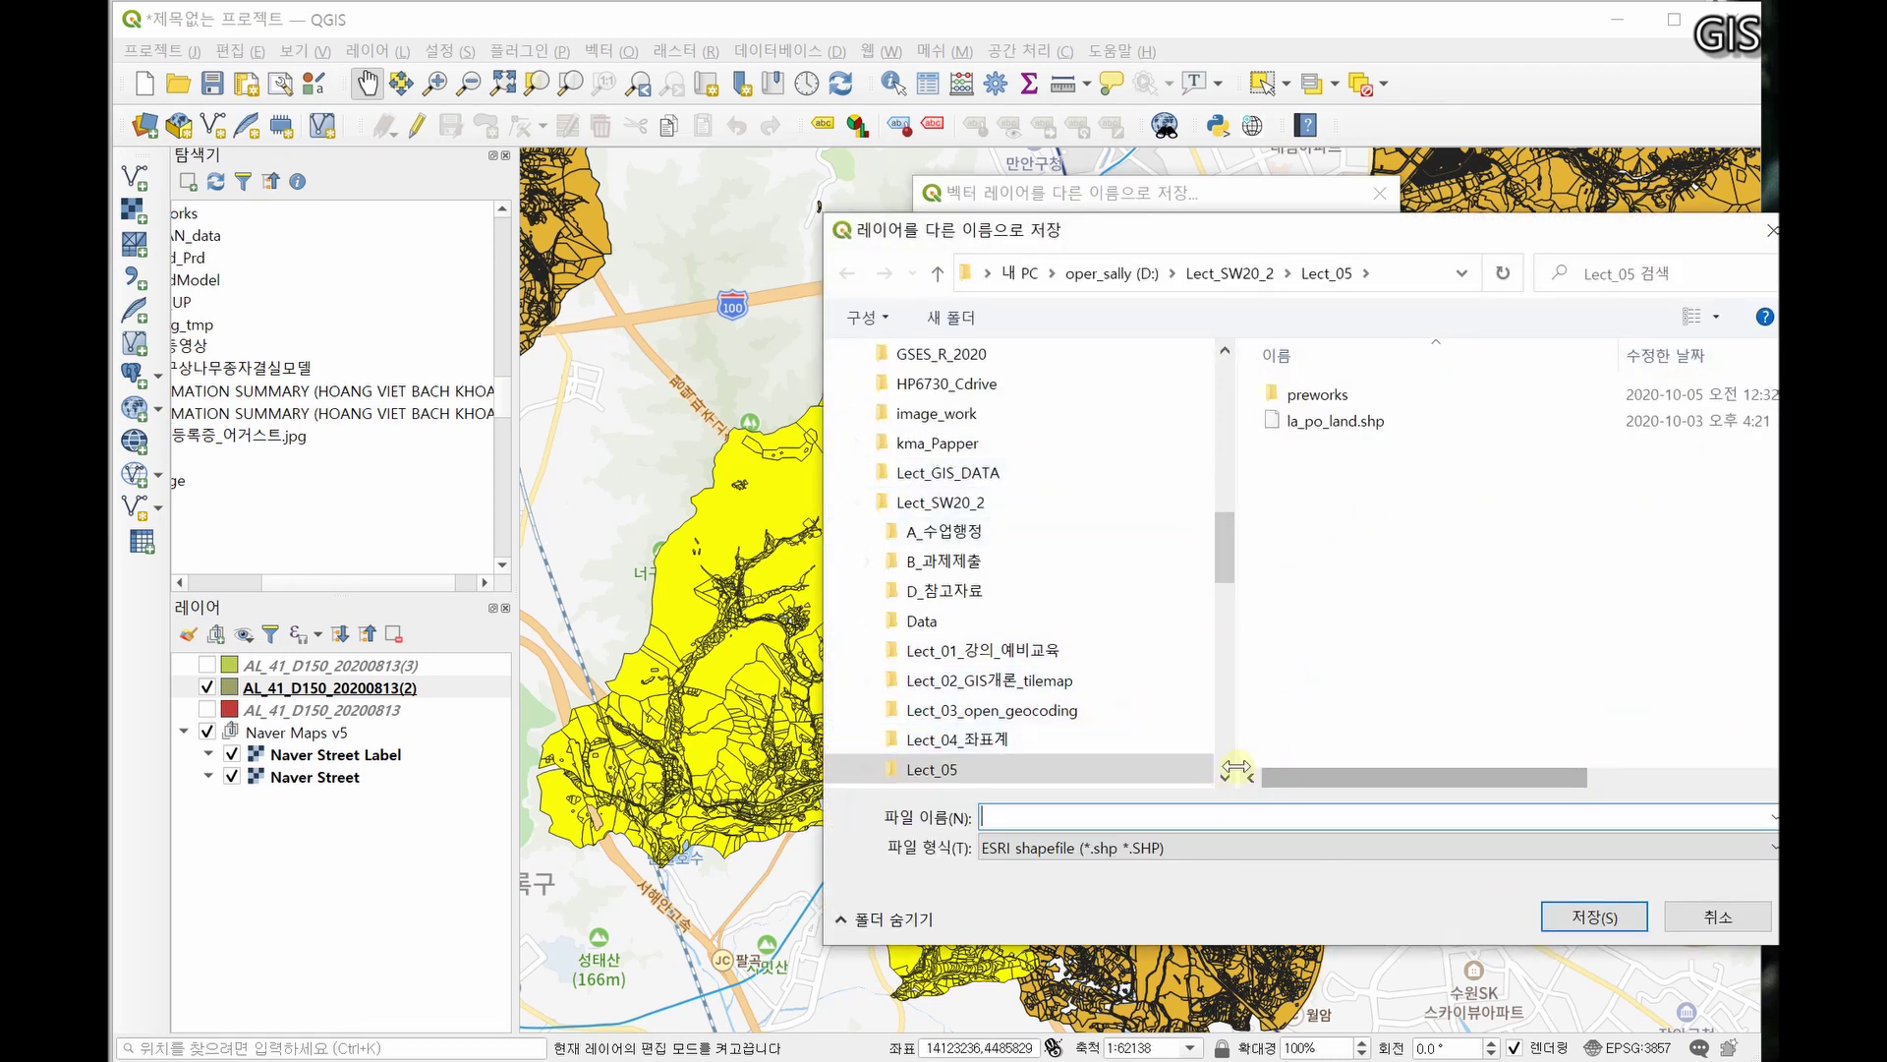
double_click(1317, 396)
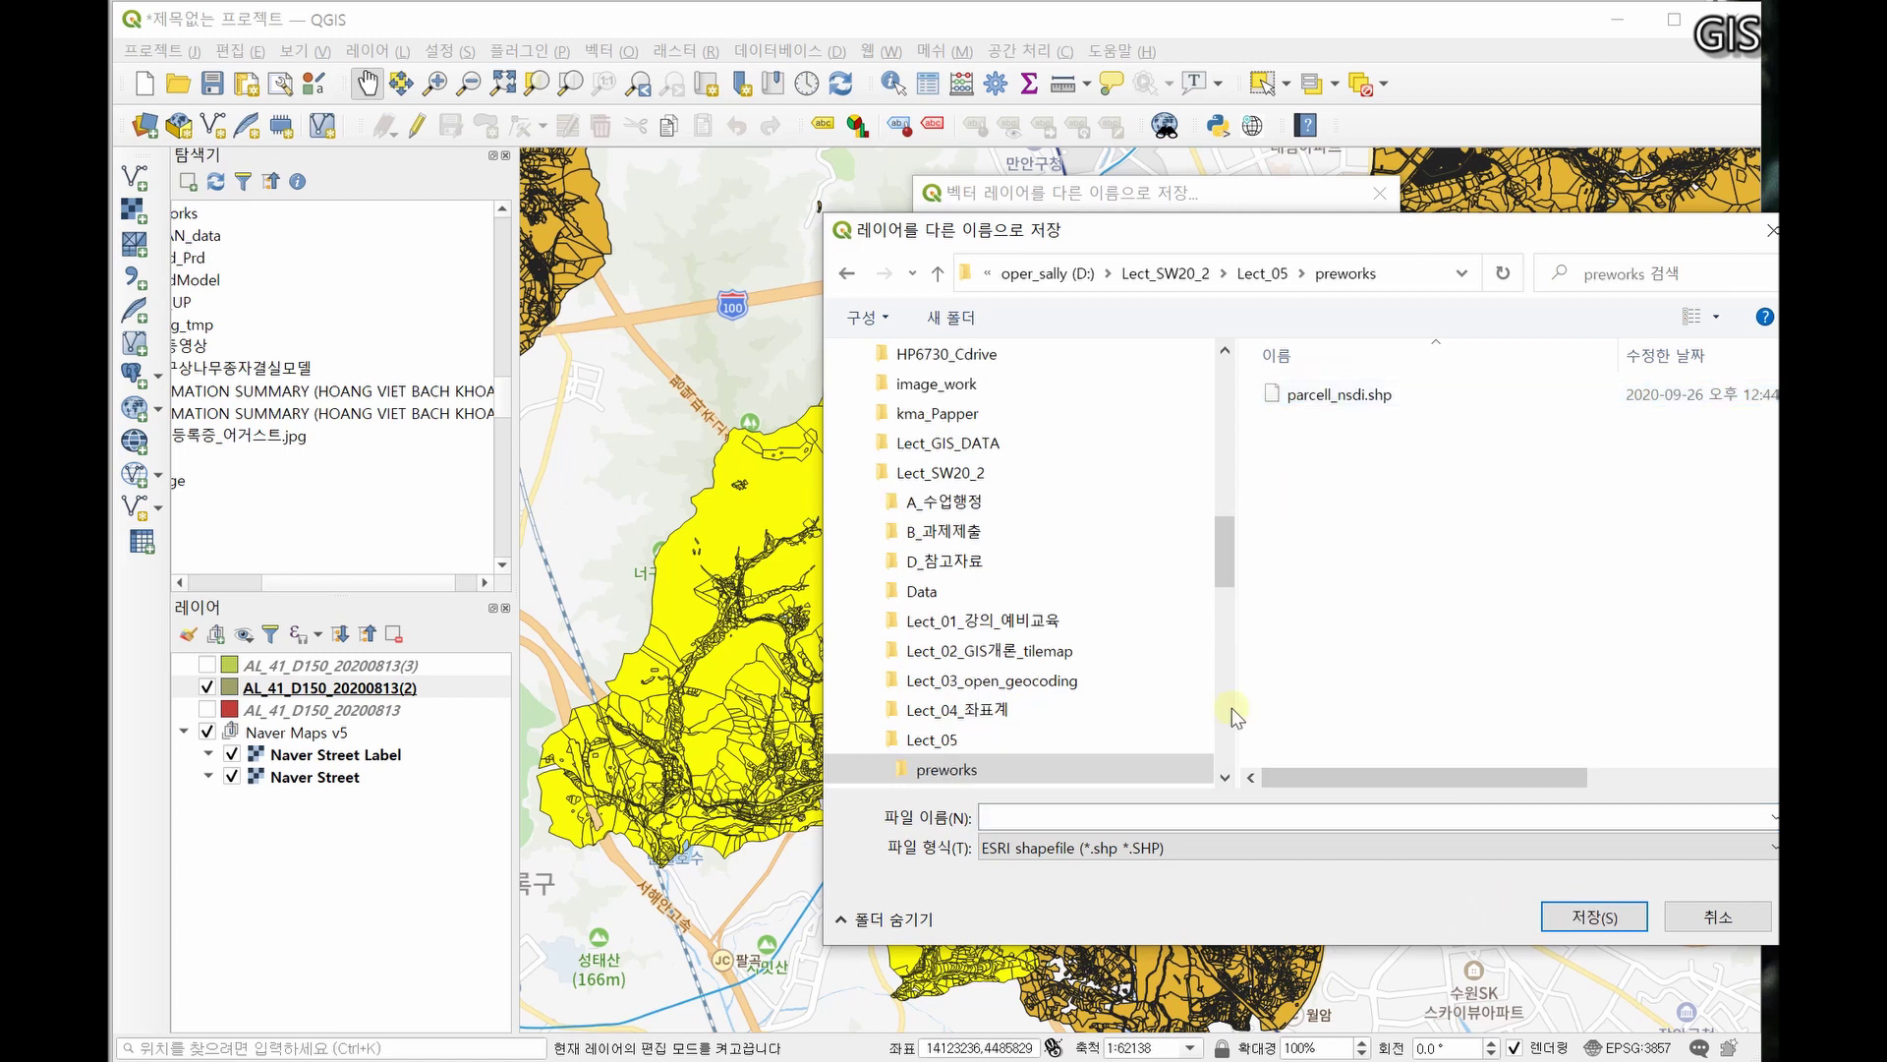
left_click(1078, 813)
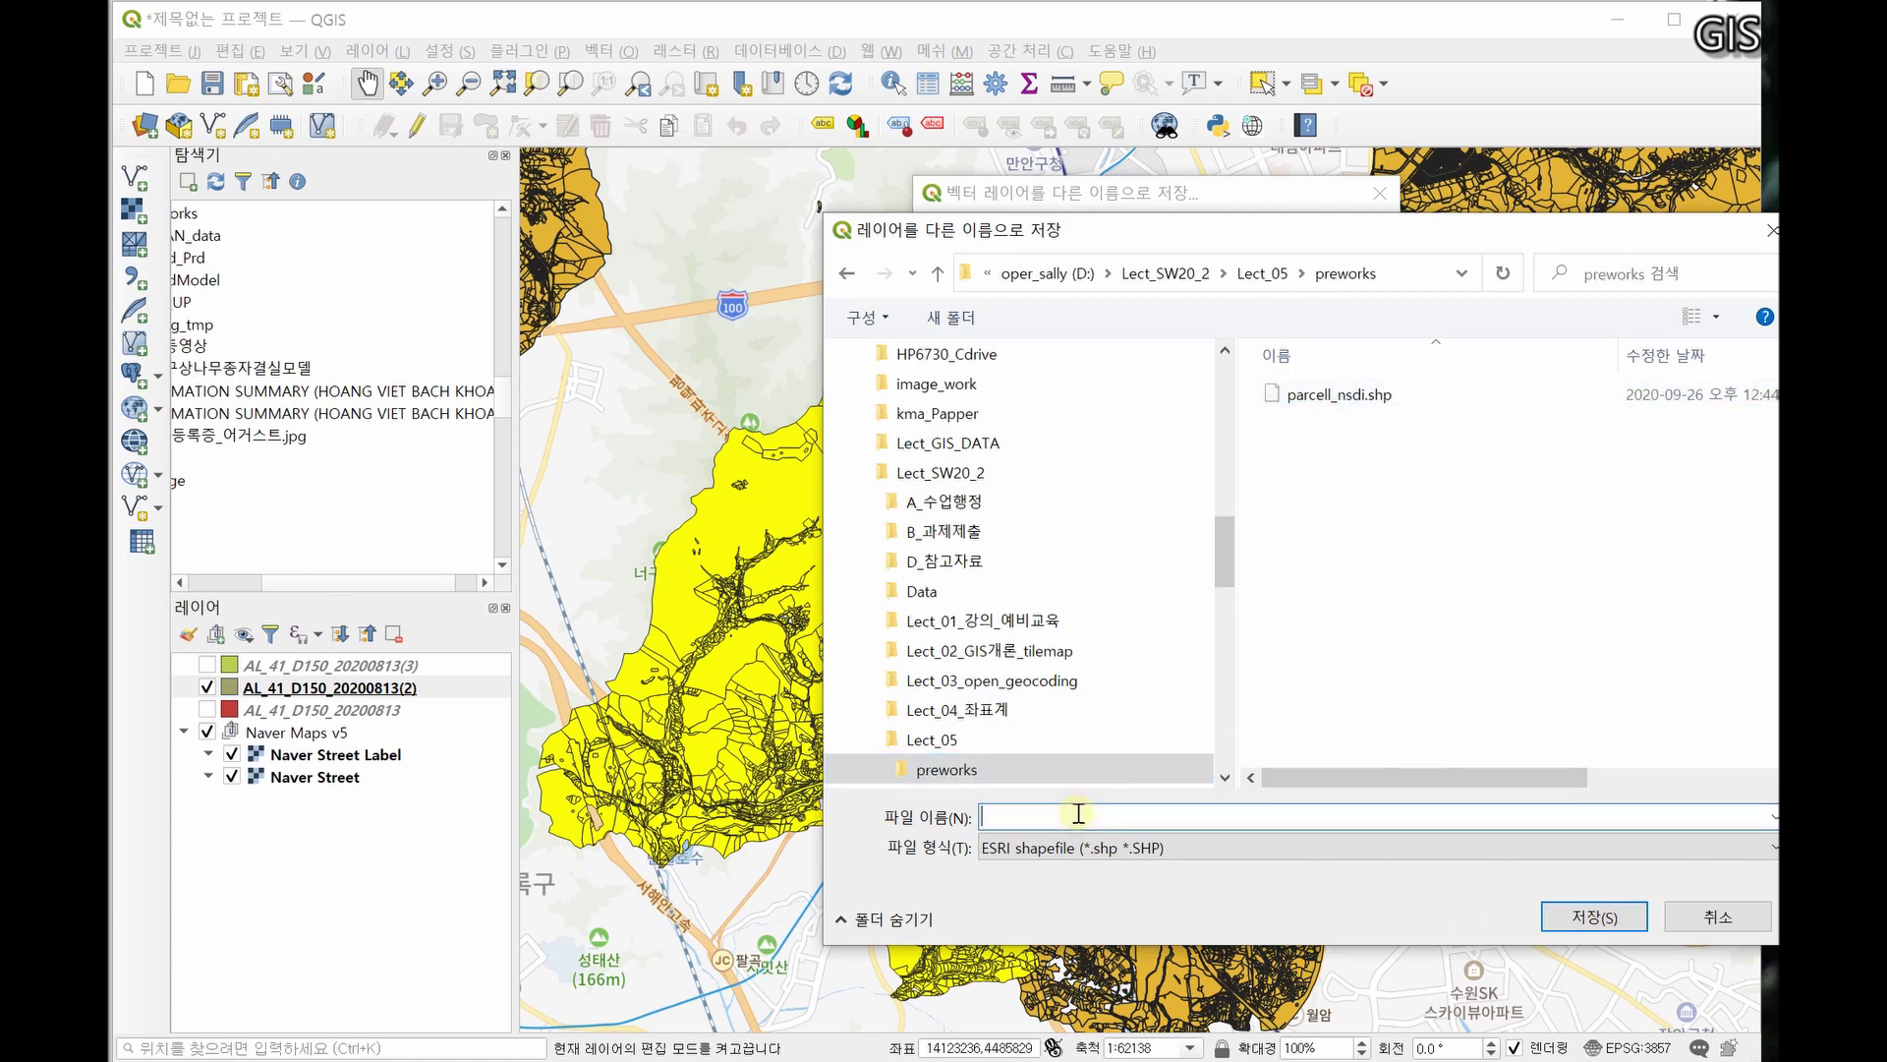
type("land_price_KPO")
left_click(1584, 919)
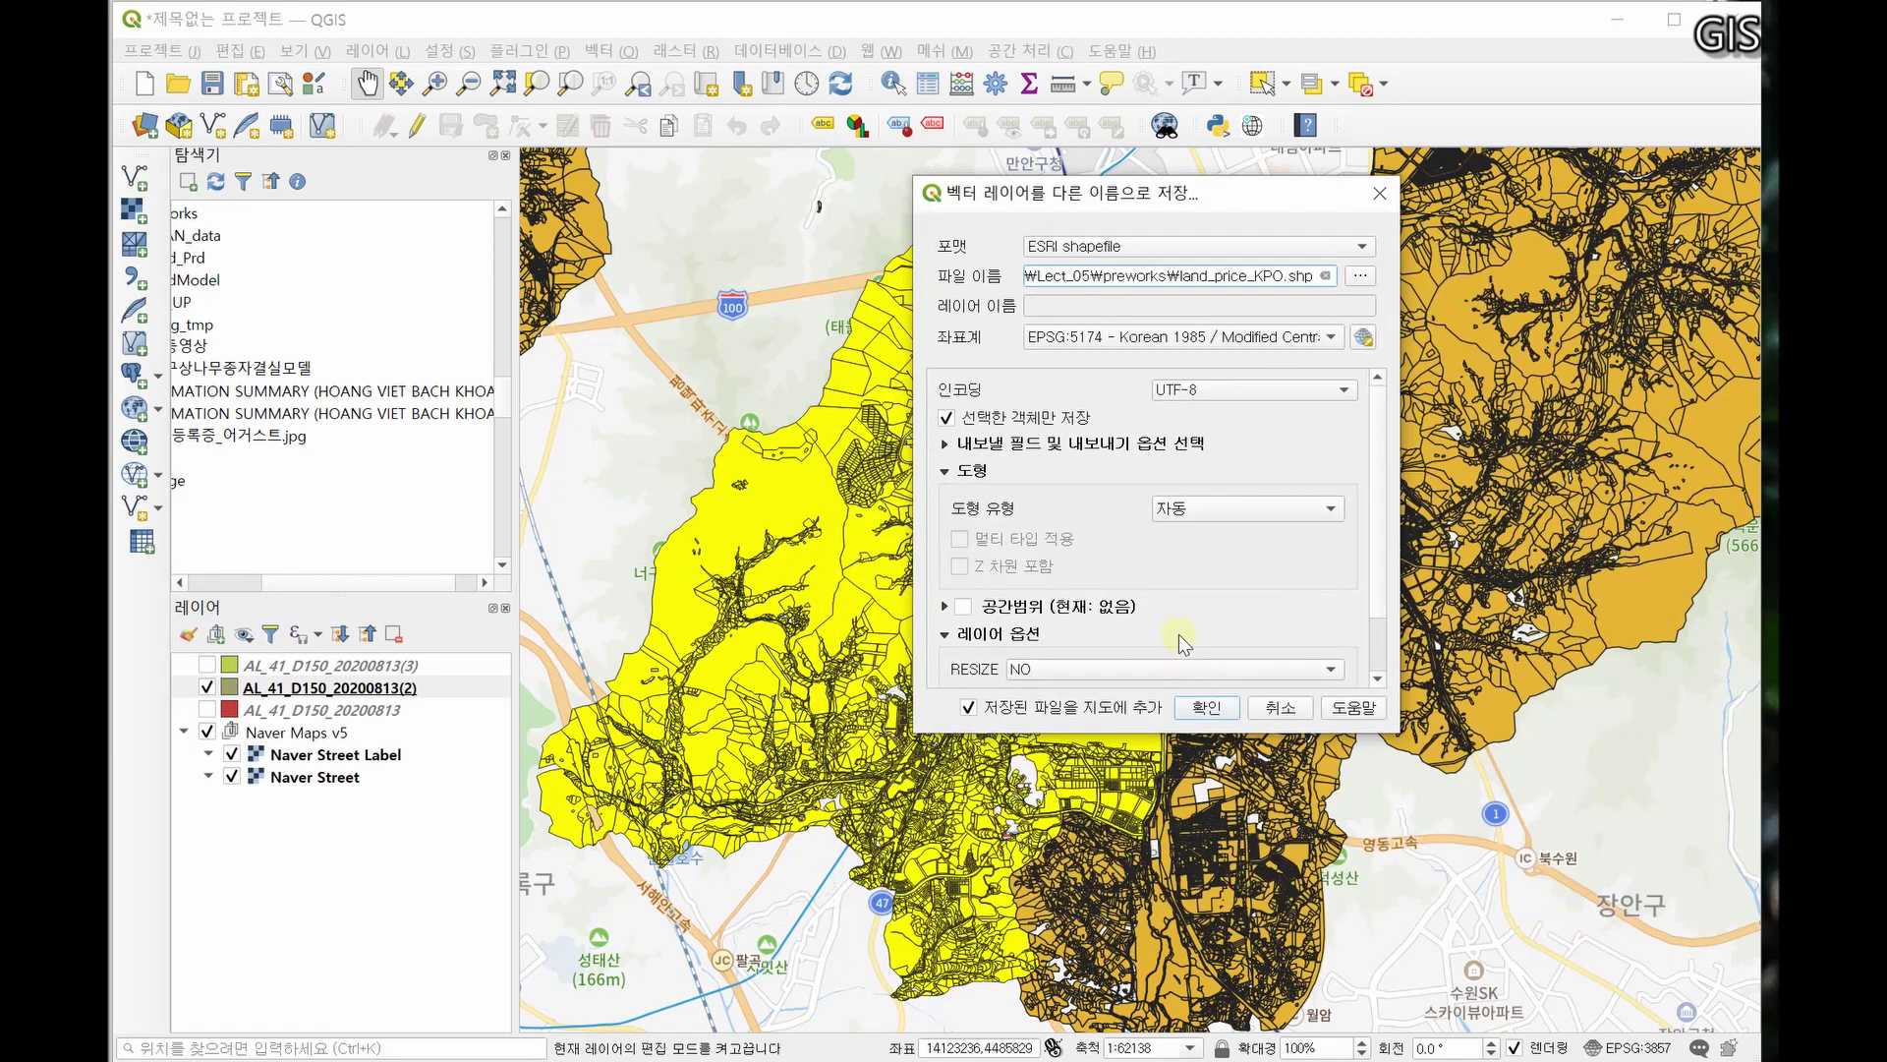
left_click(1207, 708)
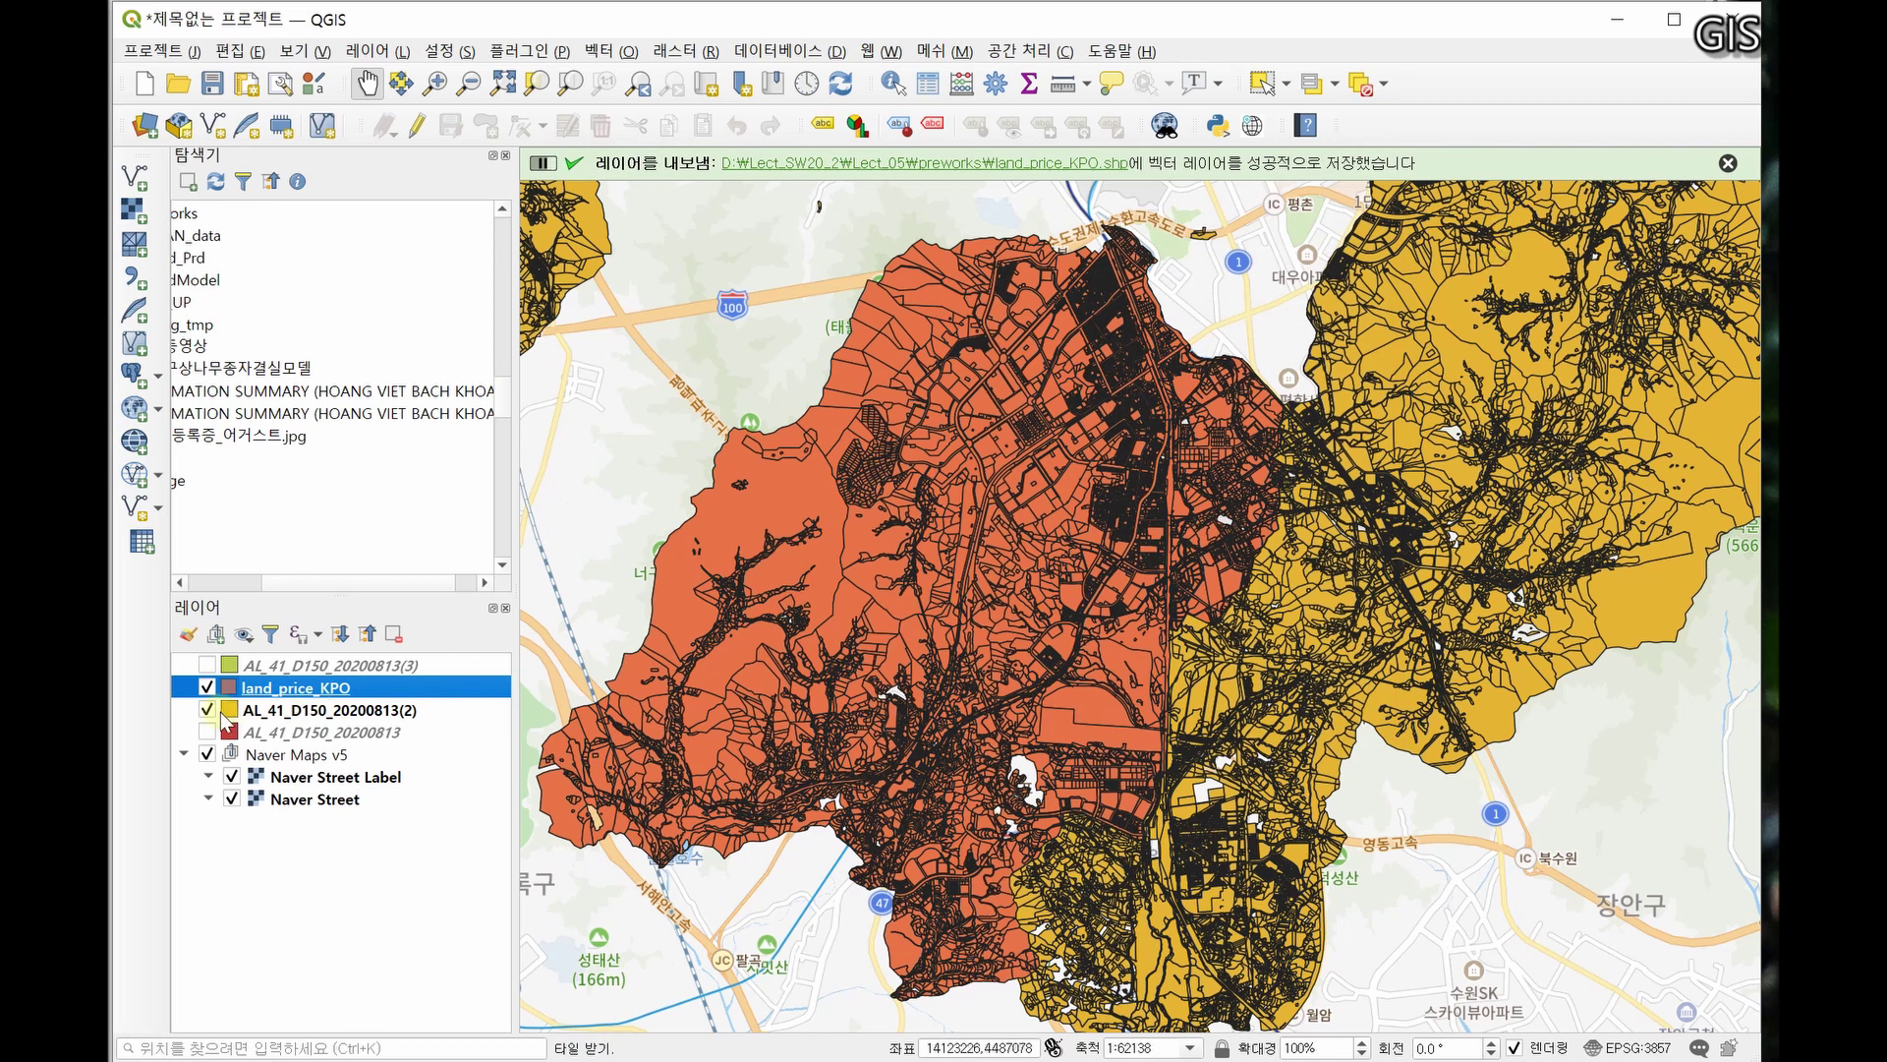
- Deselect the features in all layers and leave land_price_KPO as the only visible parcel layer over the Naver base map
left_click(208, 709)
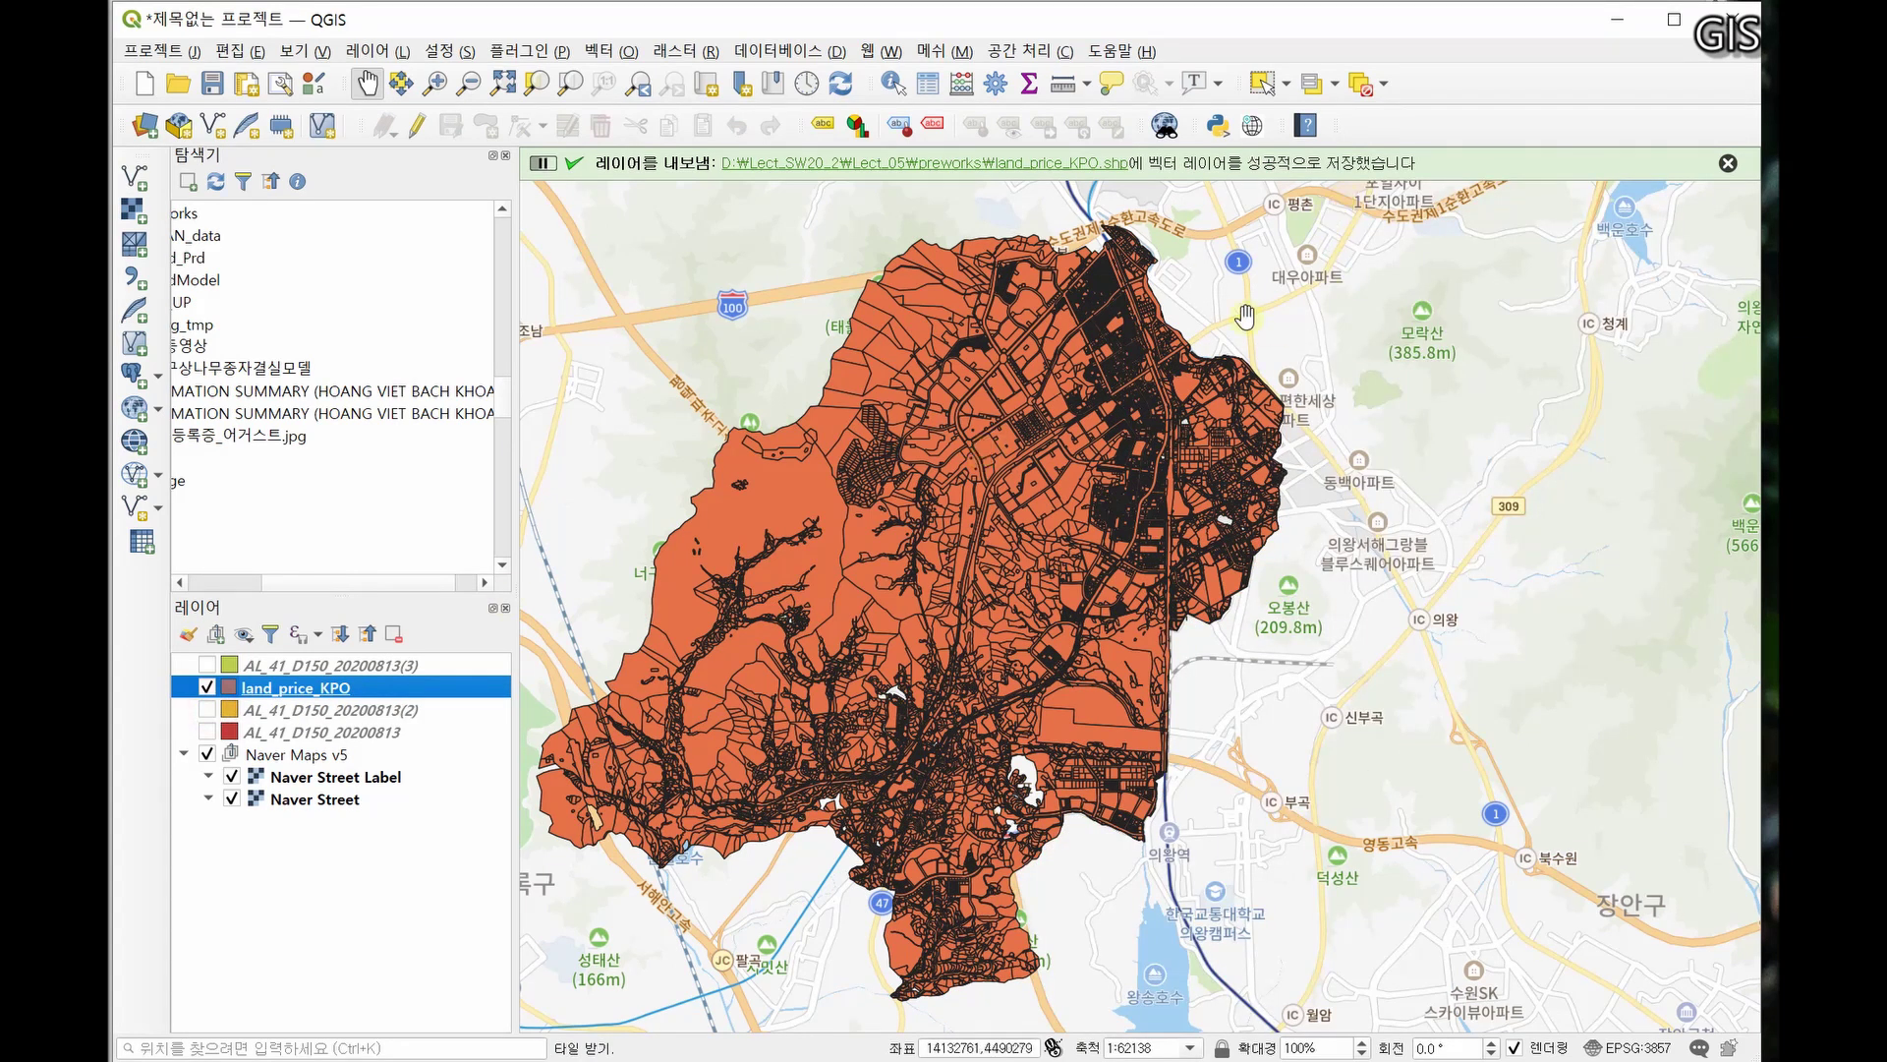
left_click(207, 687)
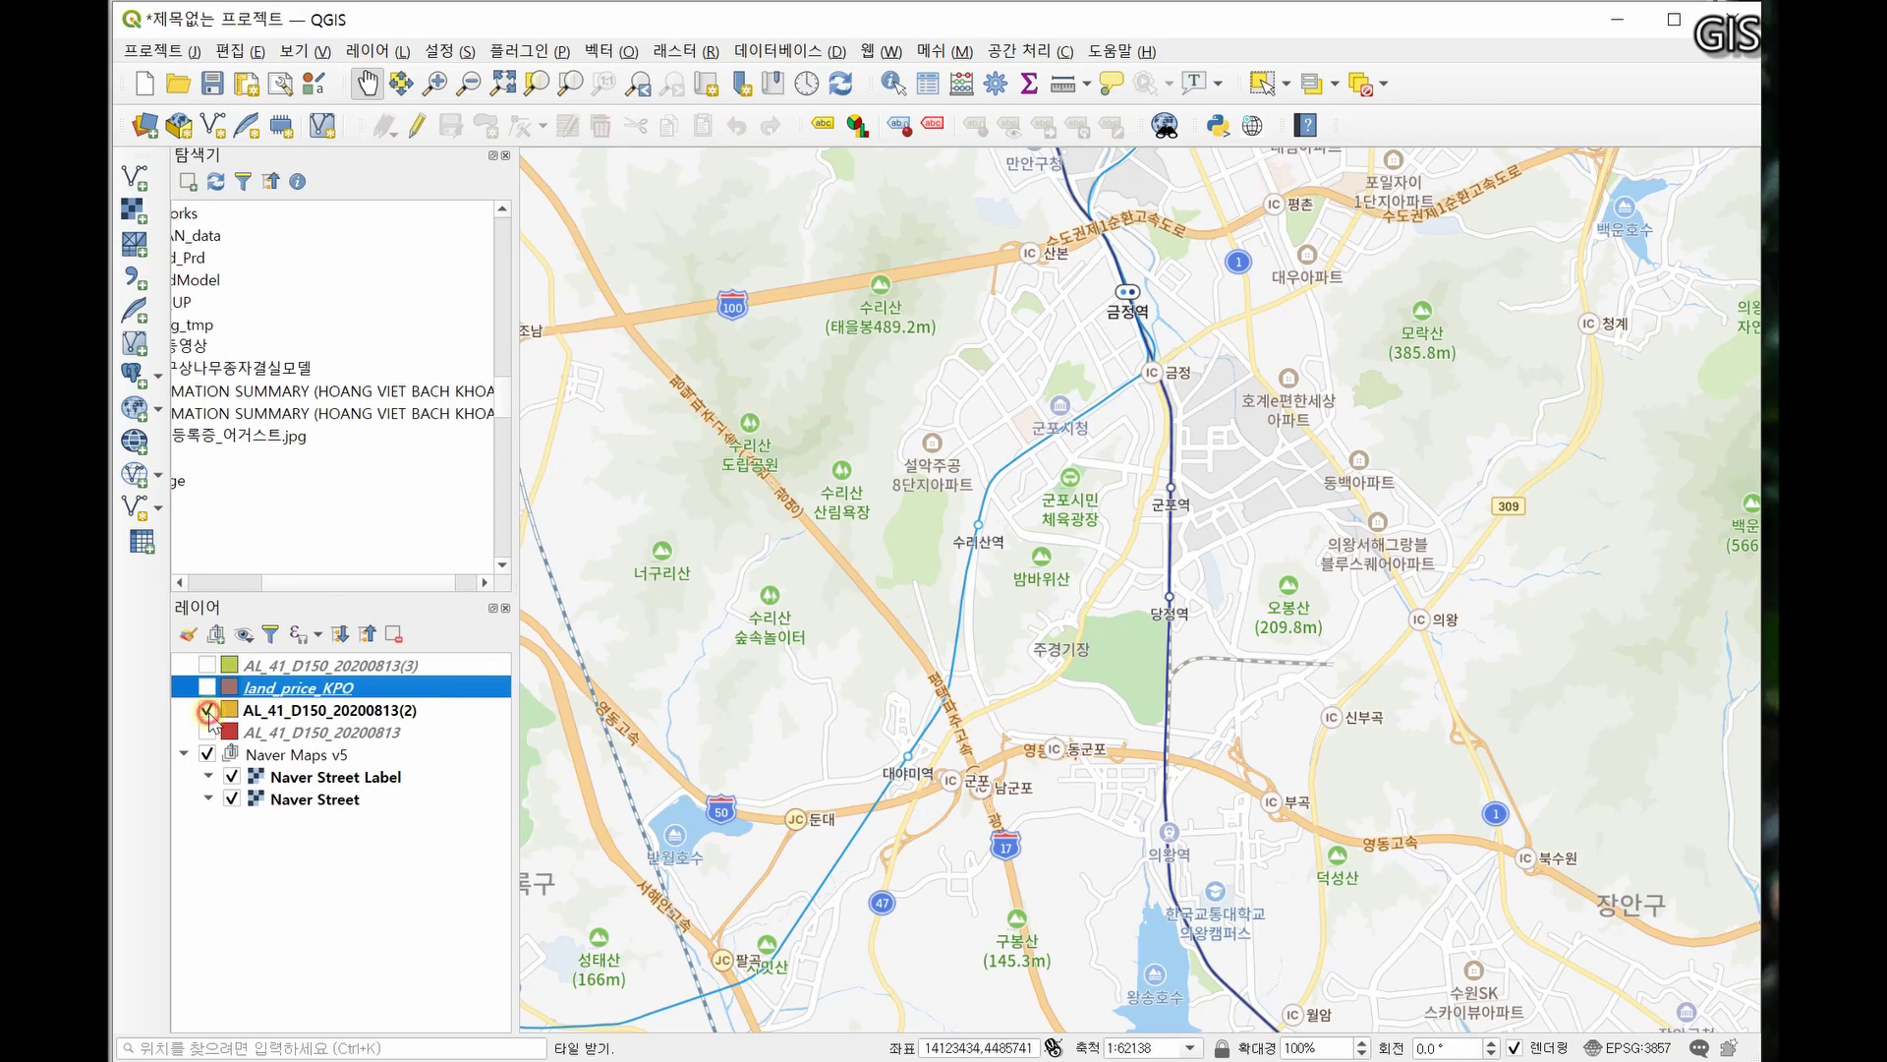
left_click(207, 709)
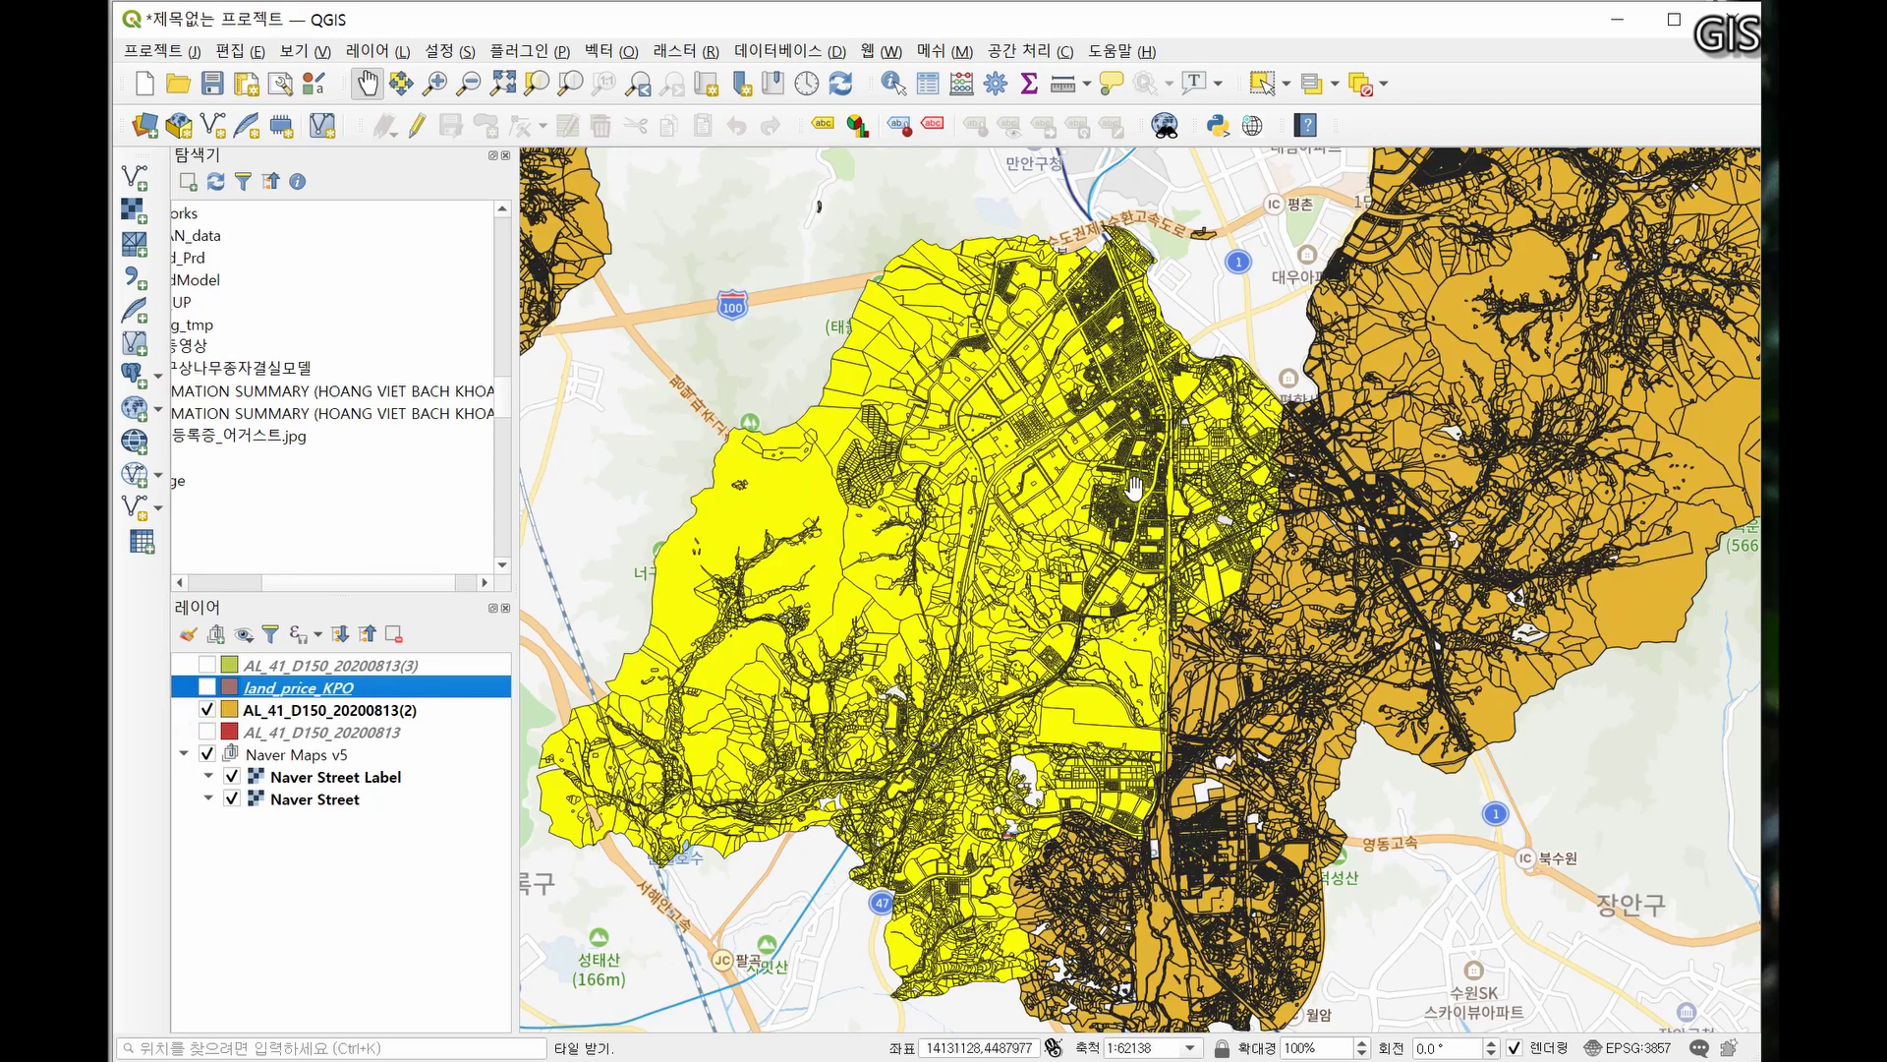
left_click(1383, 84)
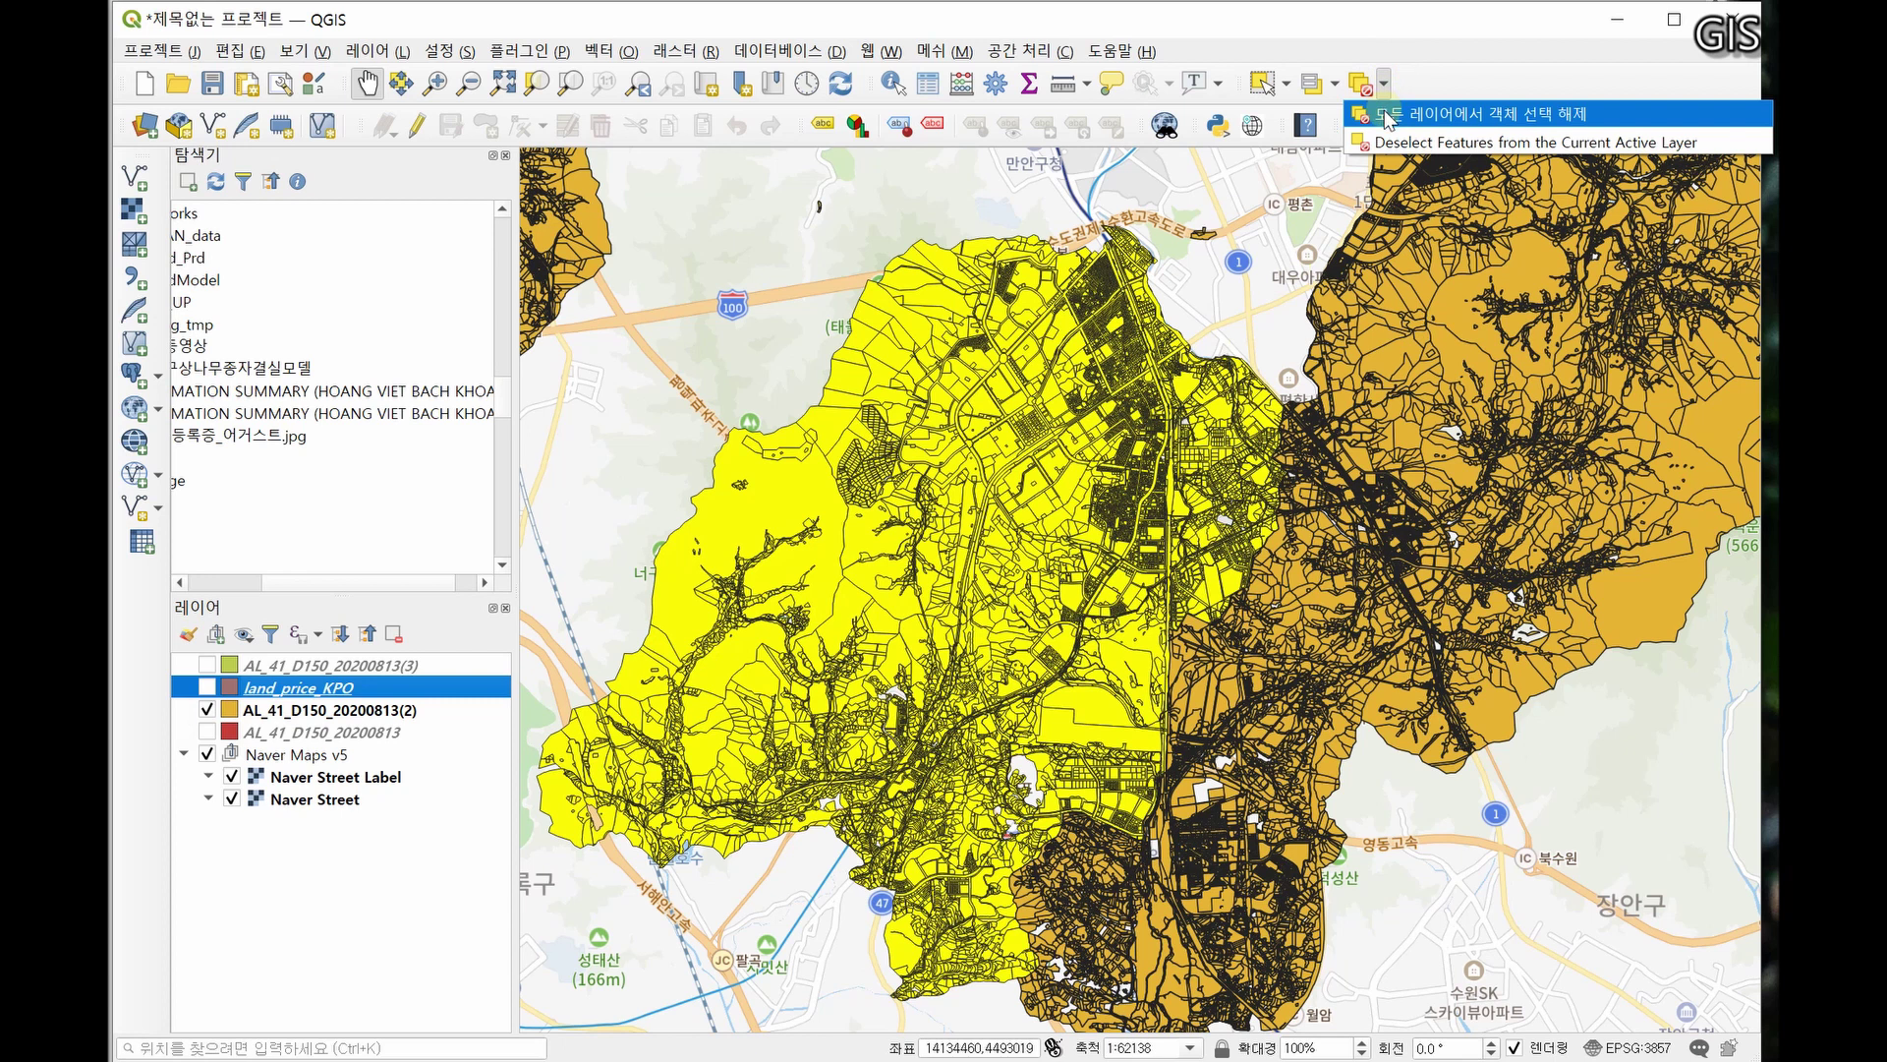
left_click(1476, 116)
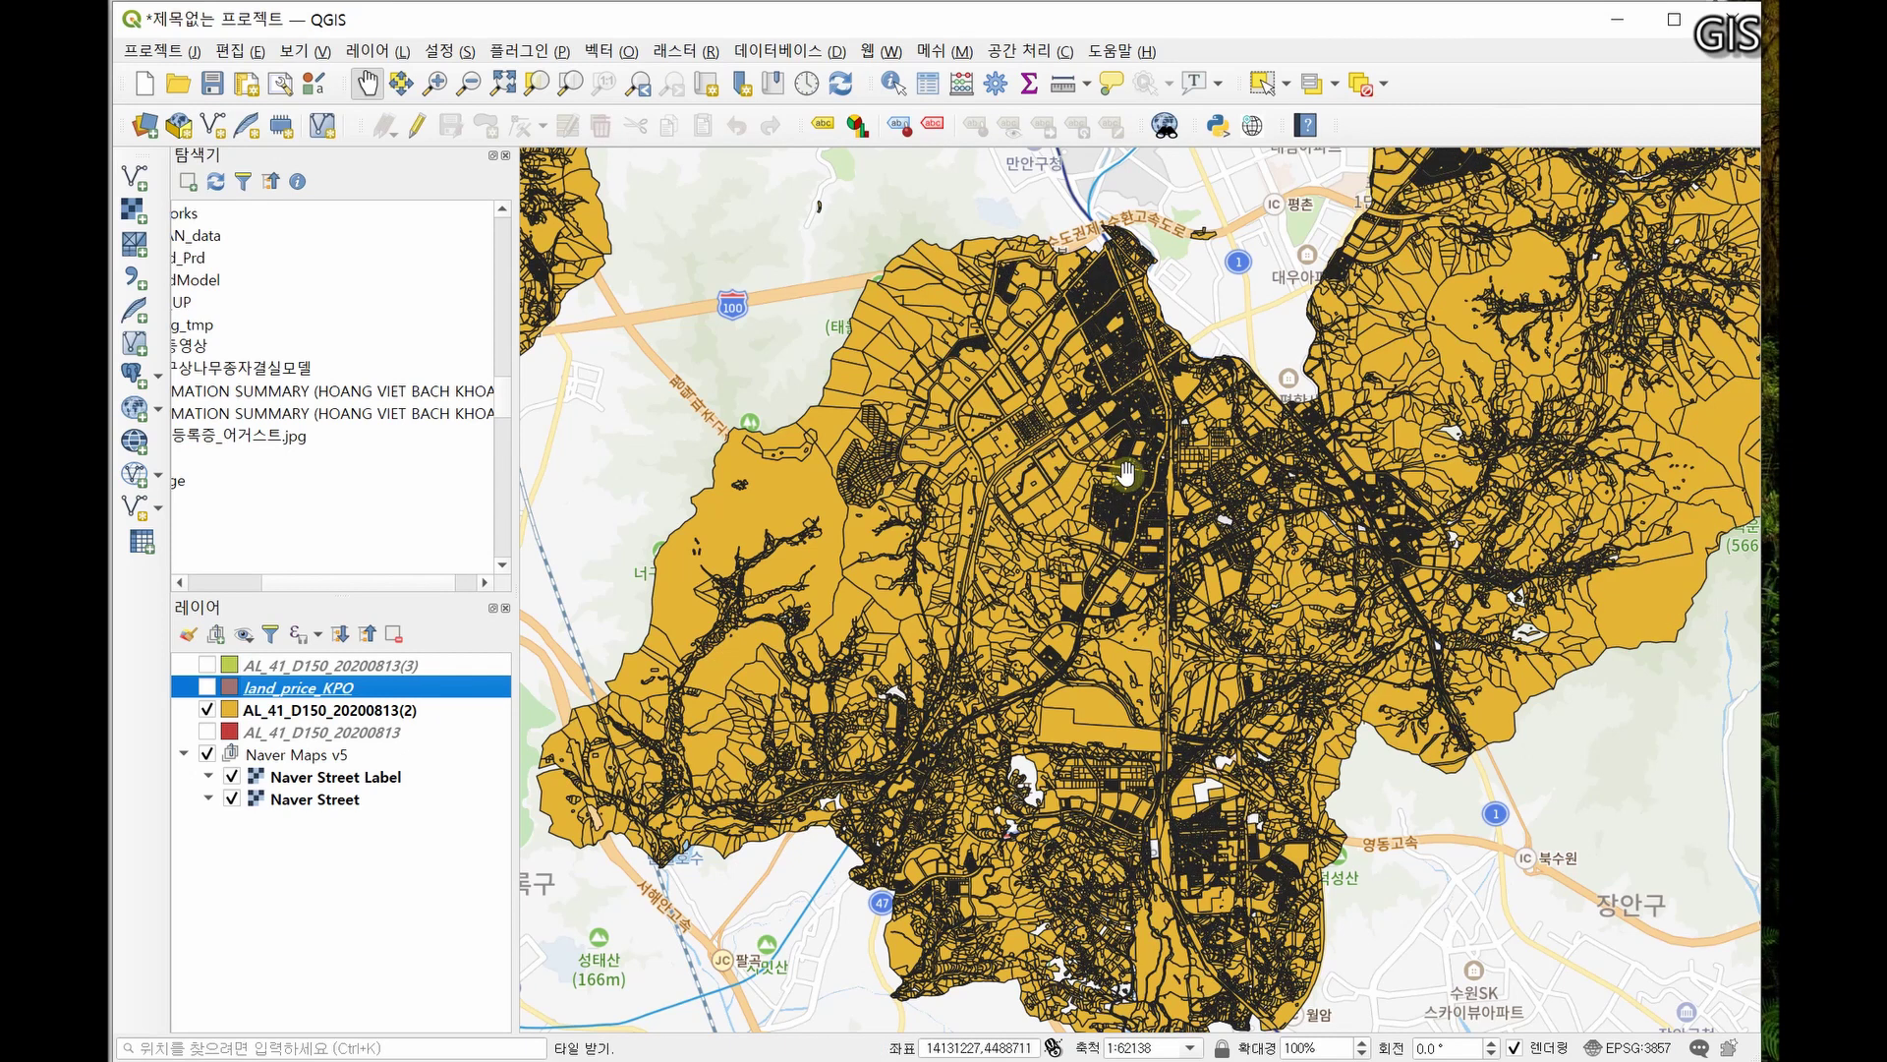
left_click(206, 687)
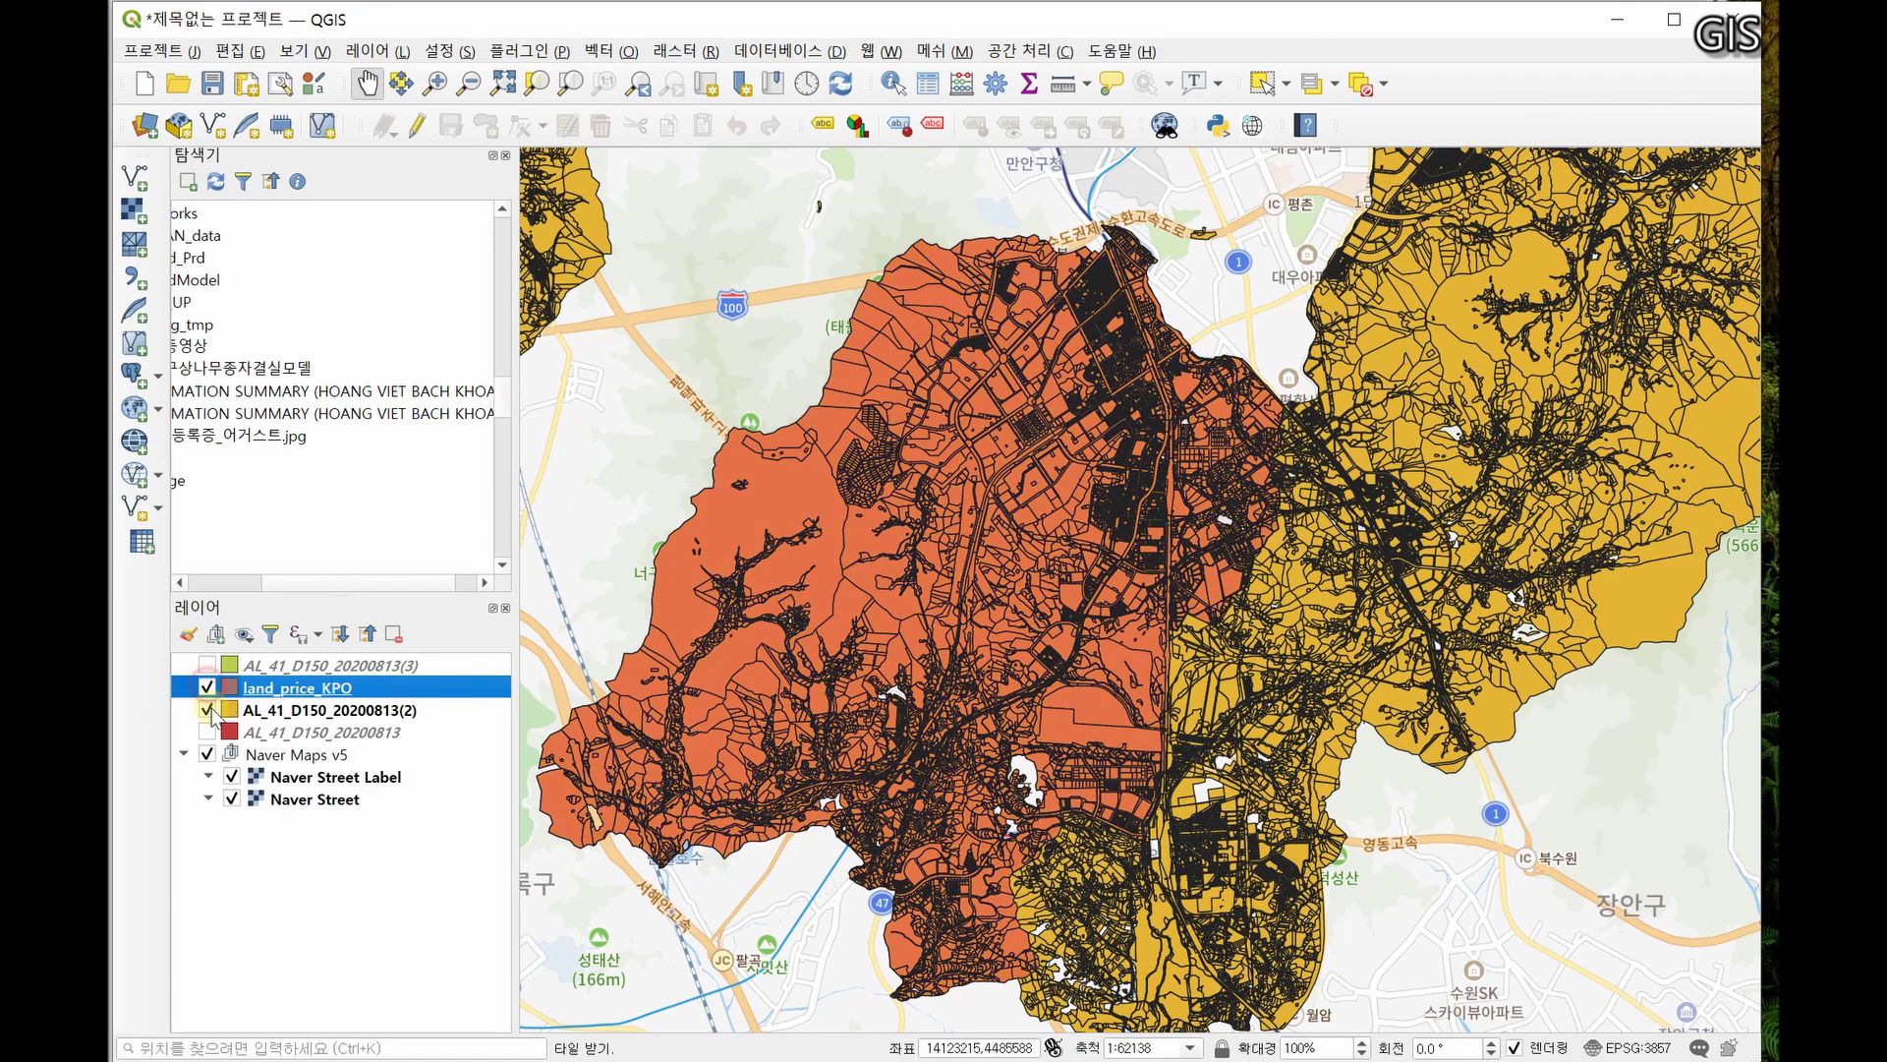
left_click(206, 709)
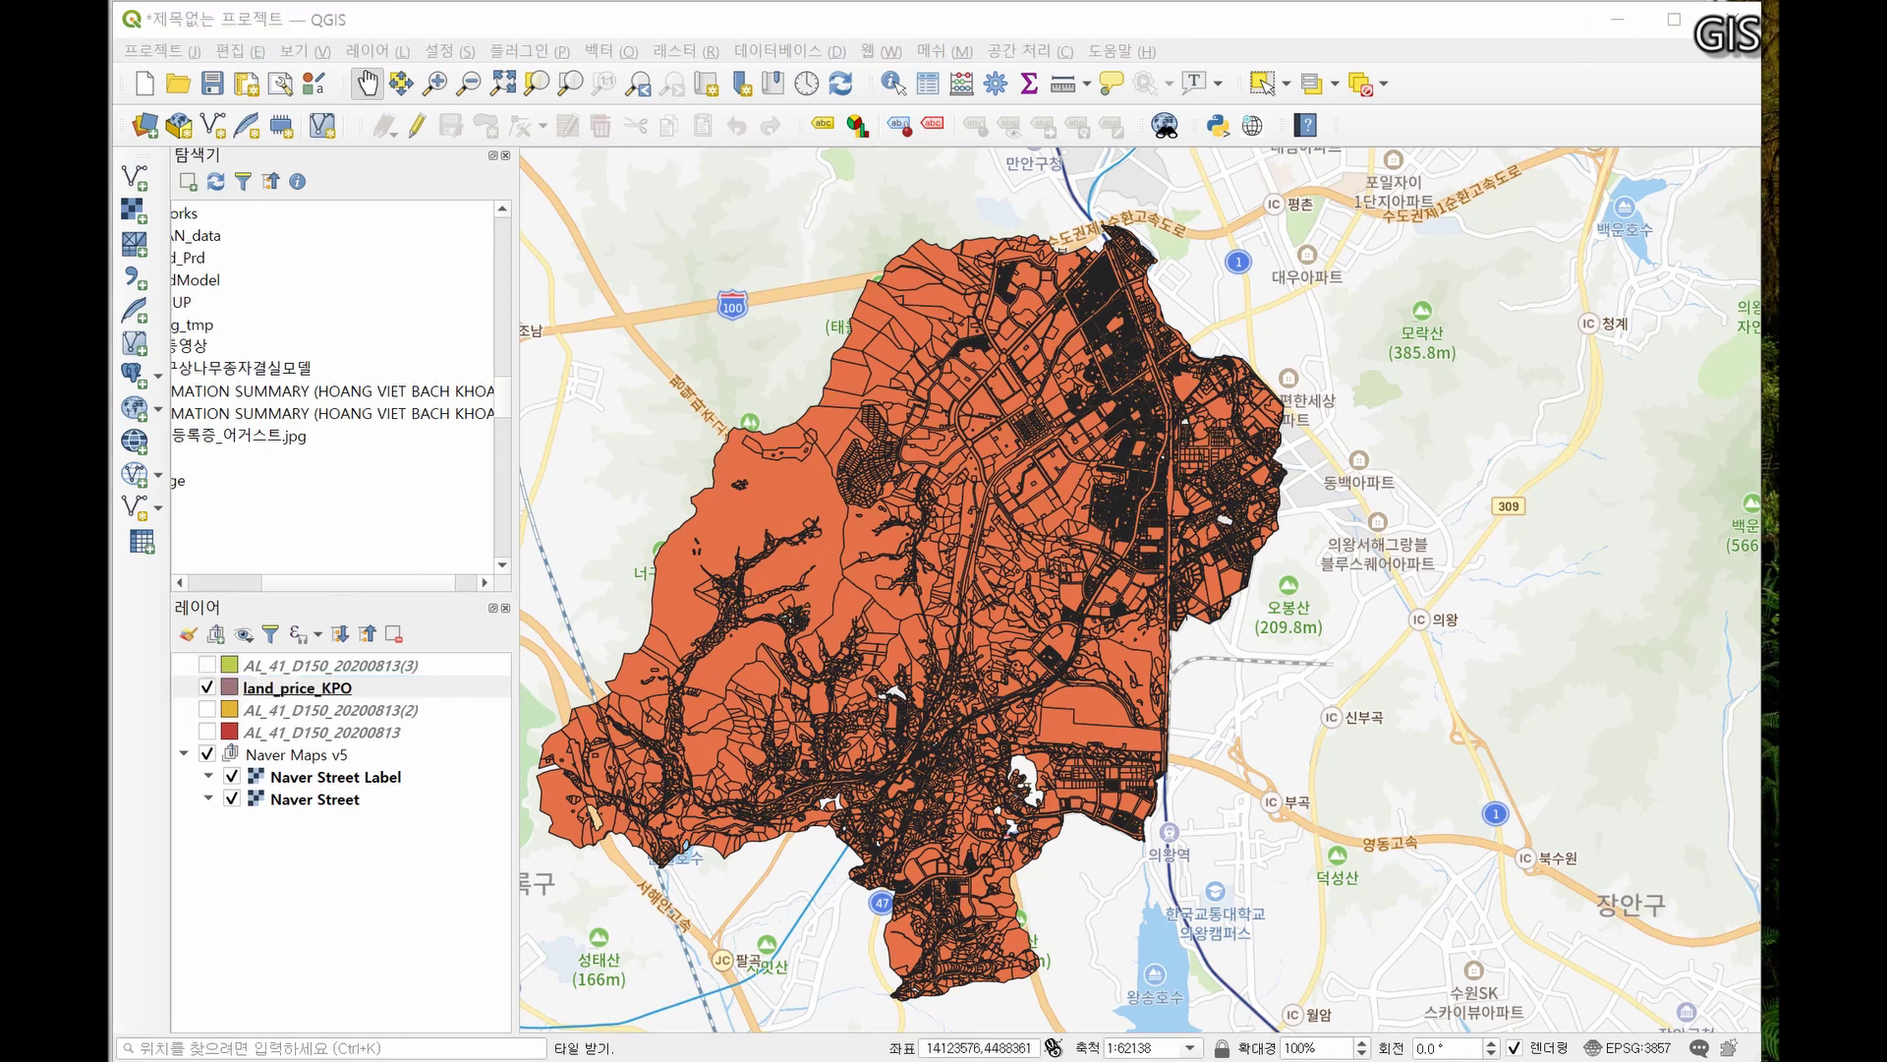
- Look up the land price field (공시지가) in the column definition document 컬럼정의서.hwp, put the document away and return to QGIS
key("alt+Tab")
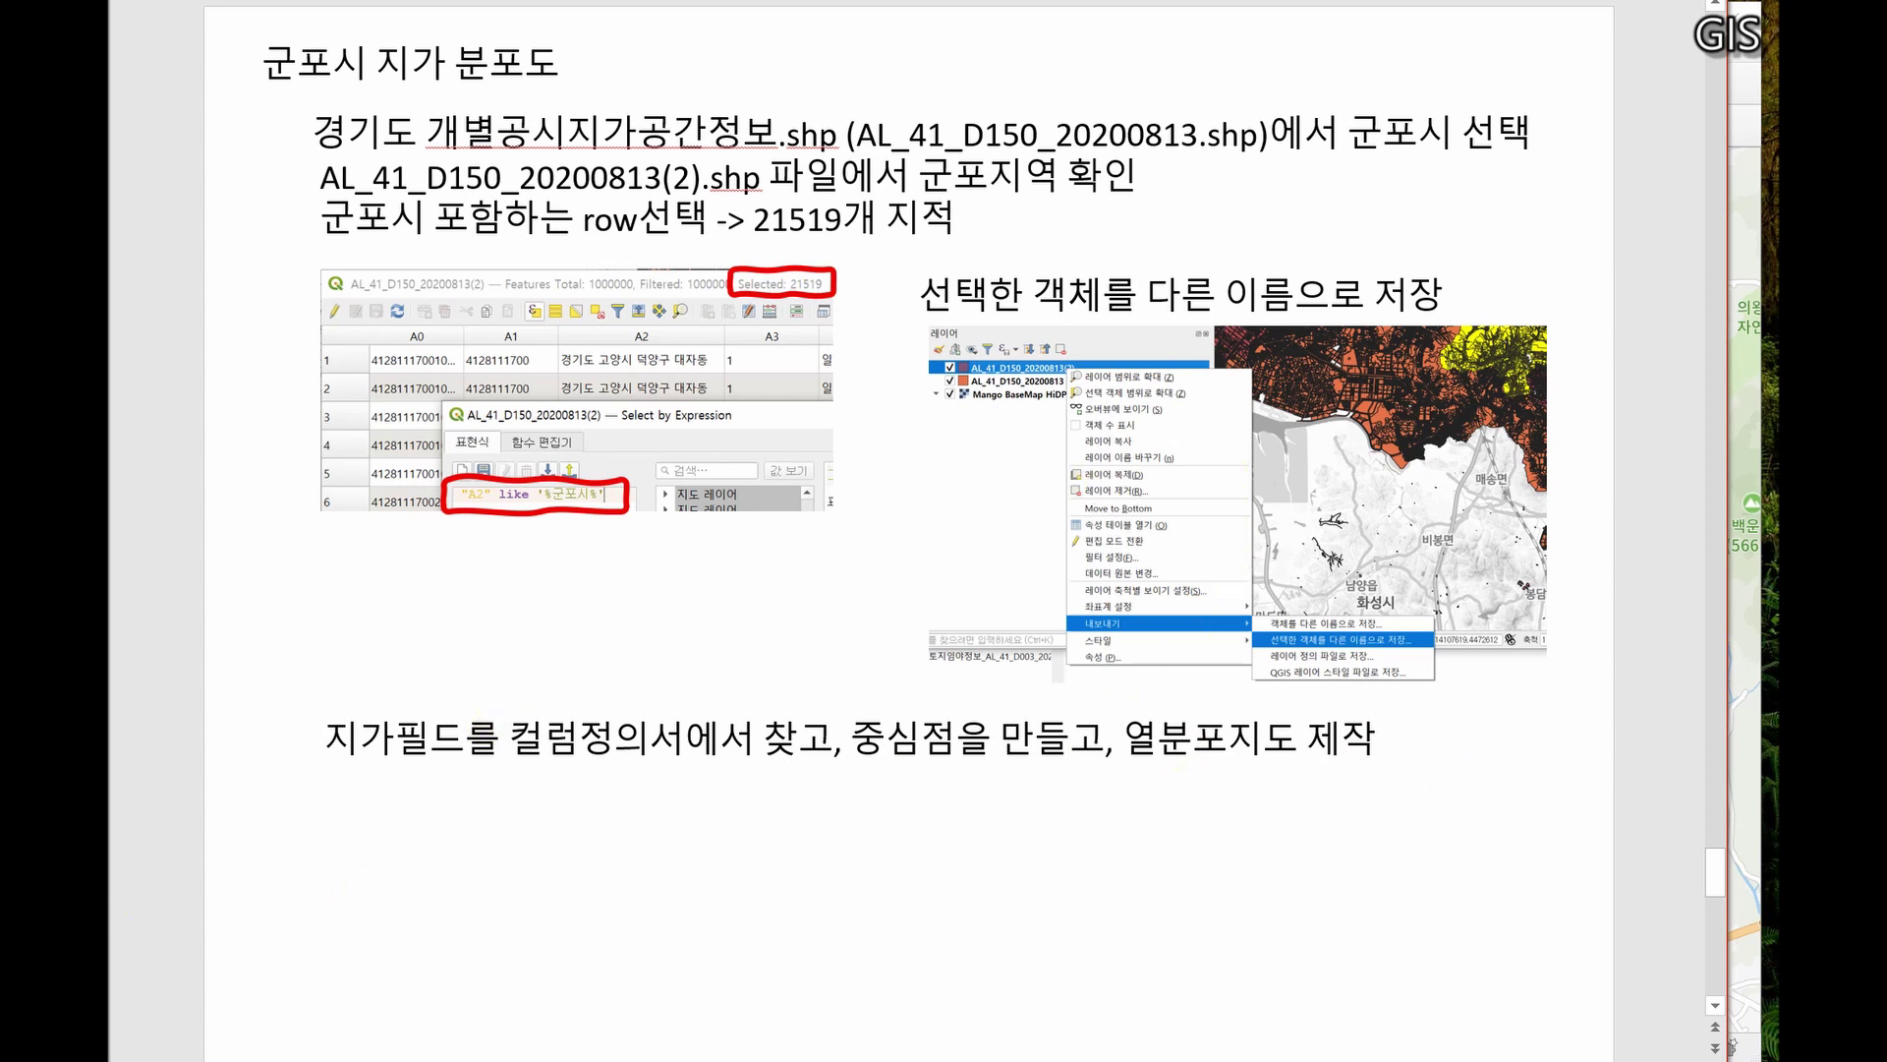
left_click(747, 1059)
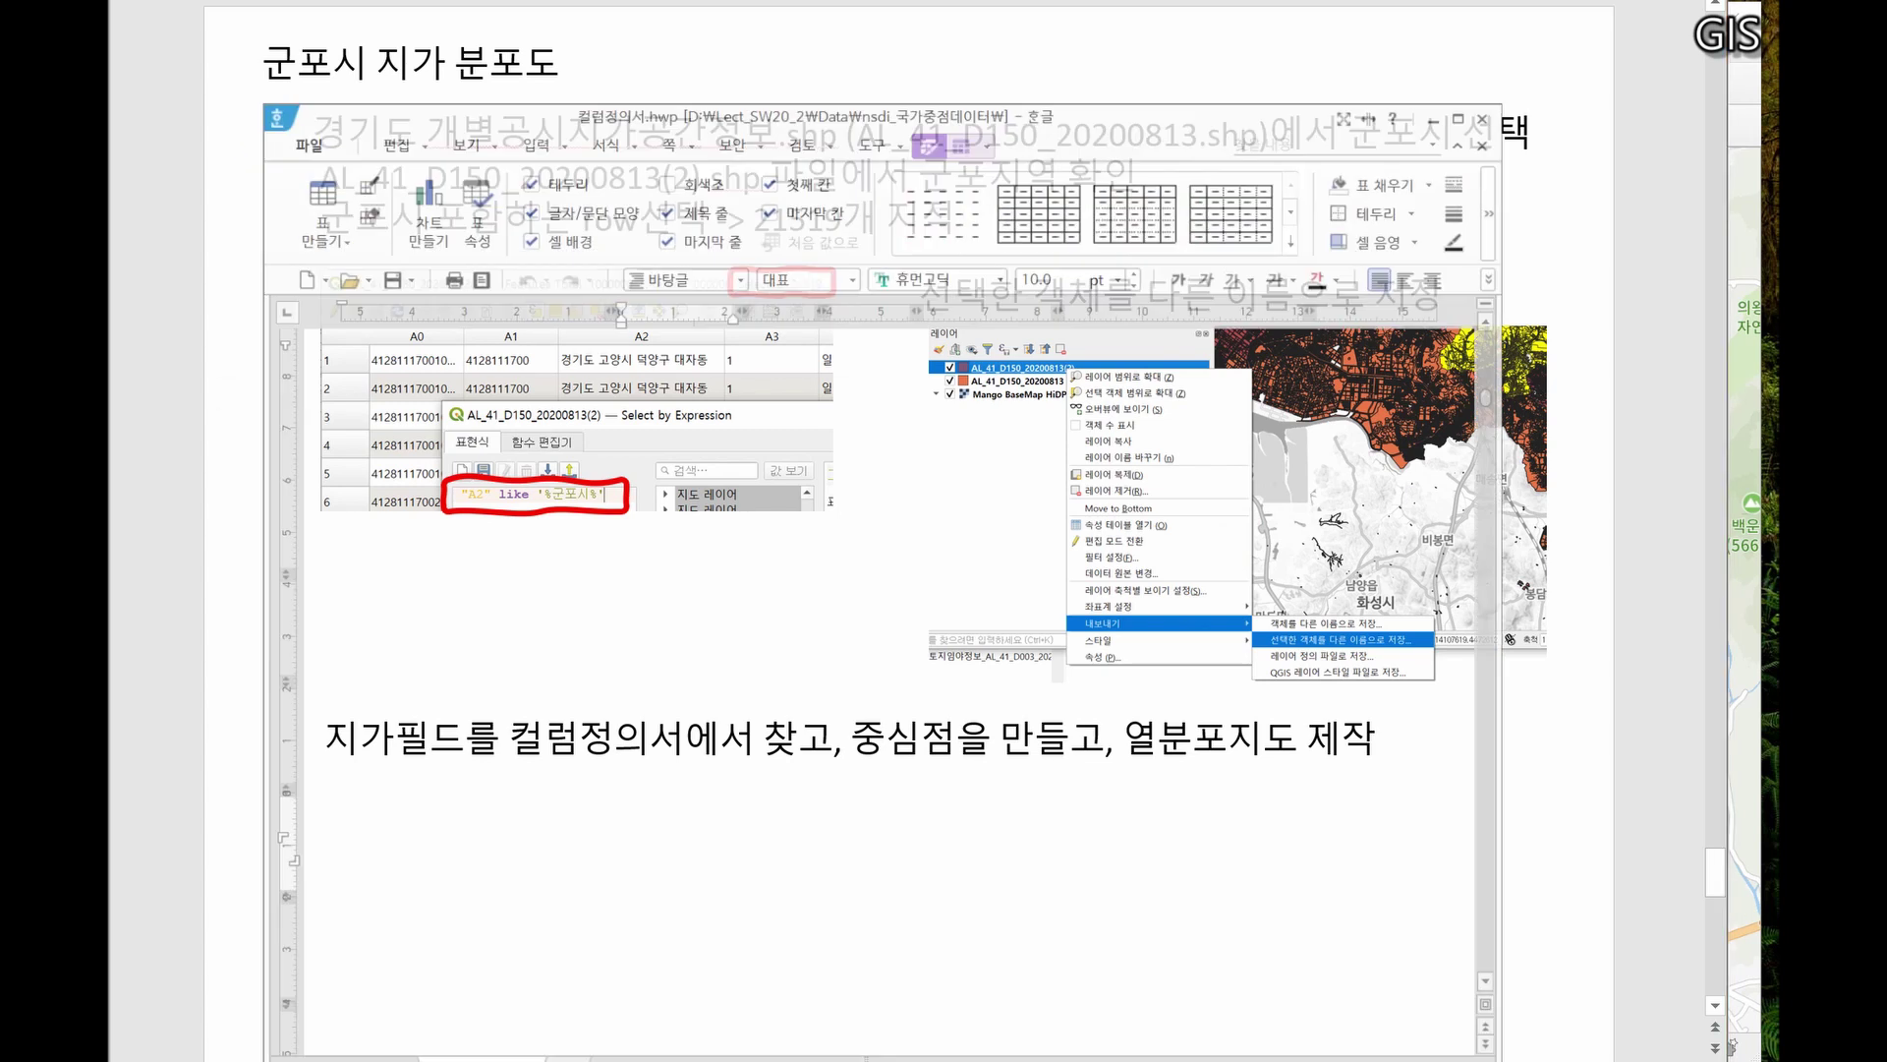
scroll(925, 575, "down", 5)
scroll(905, 630, "down", 3)
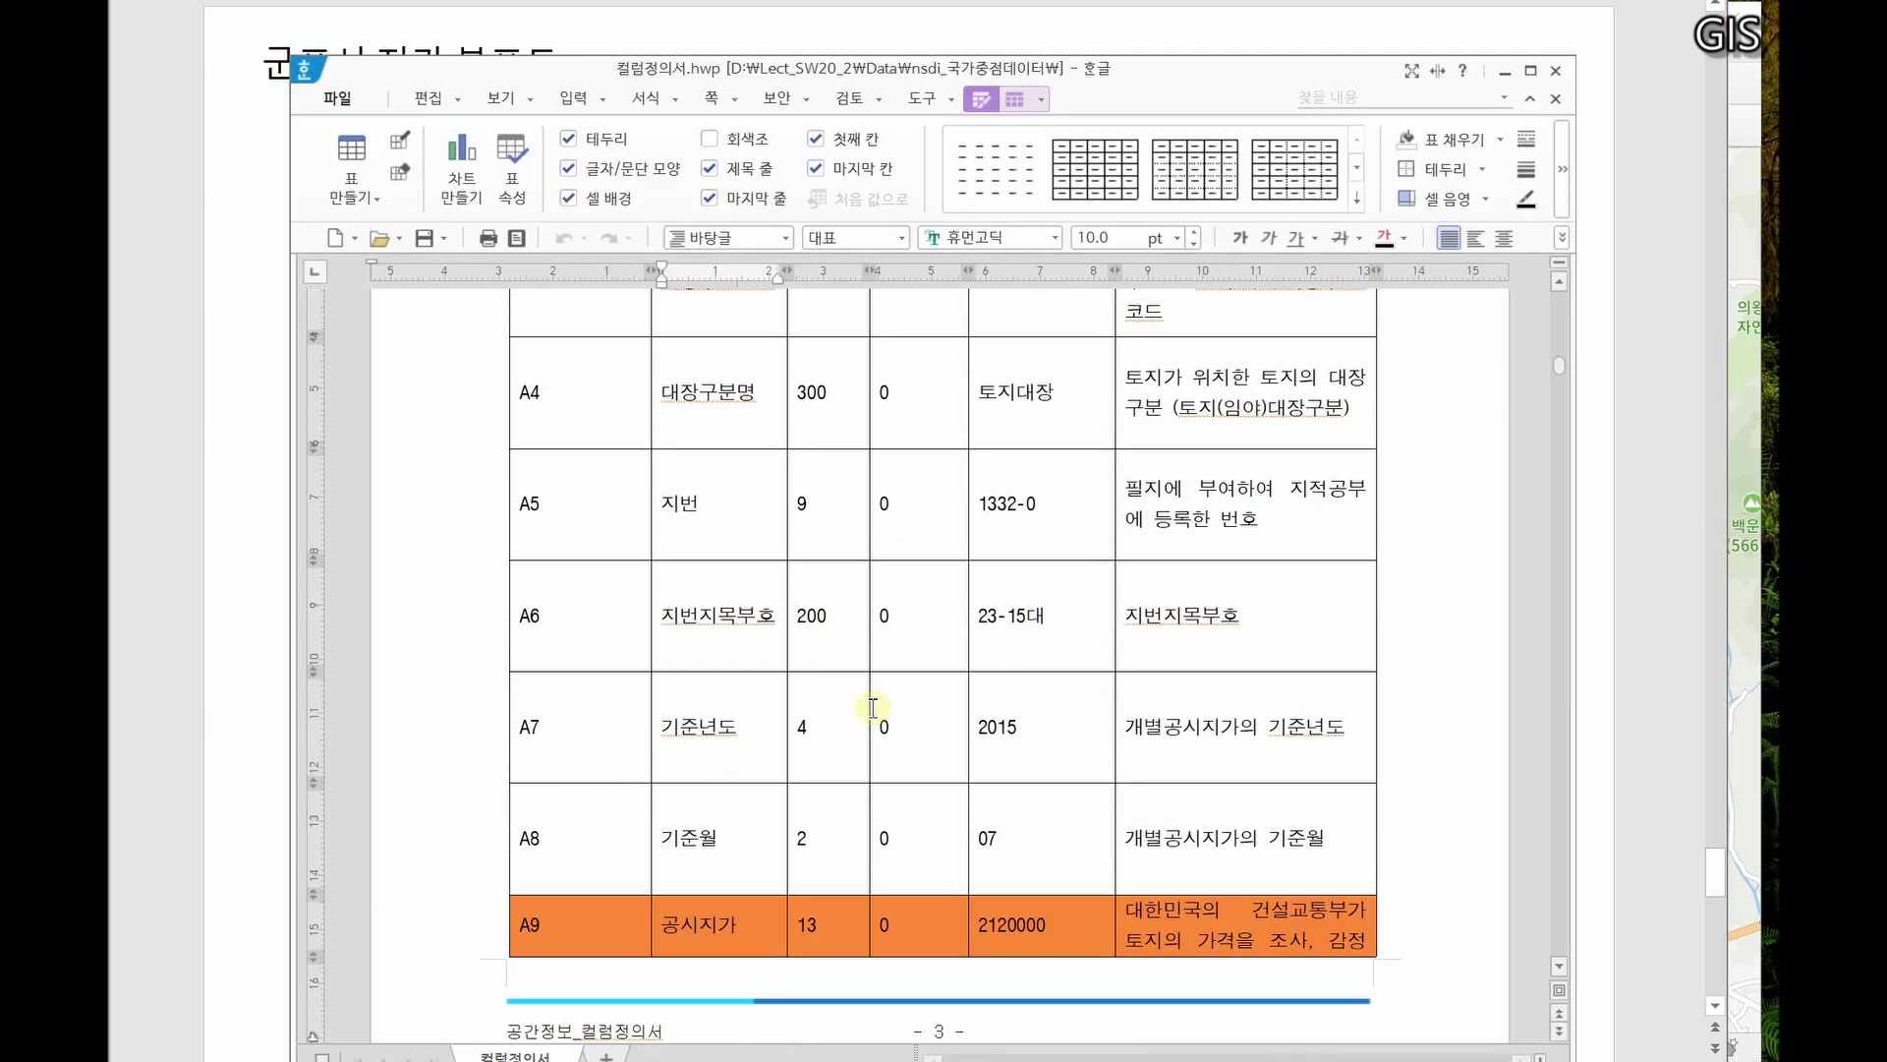
scroll(785, 920, "down", 2)
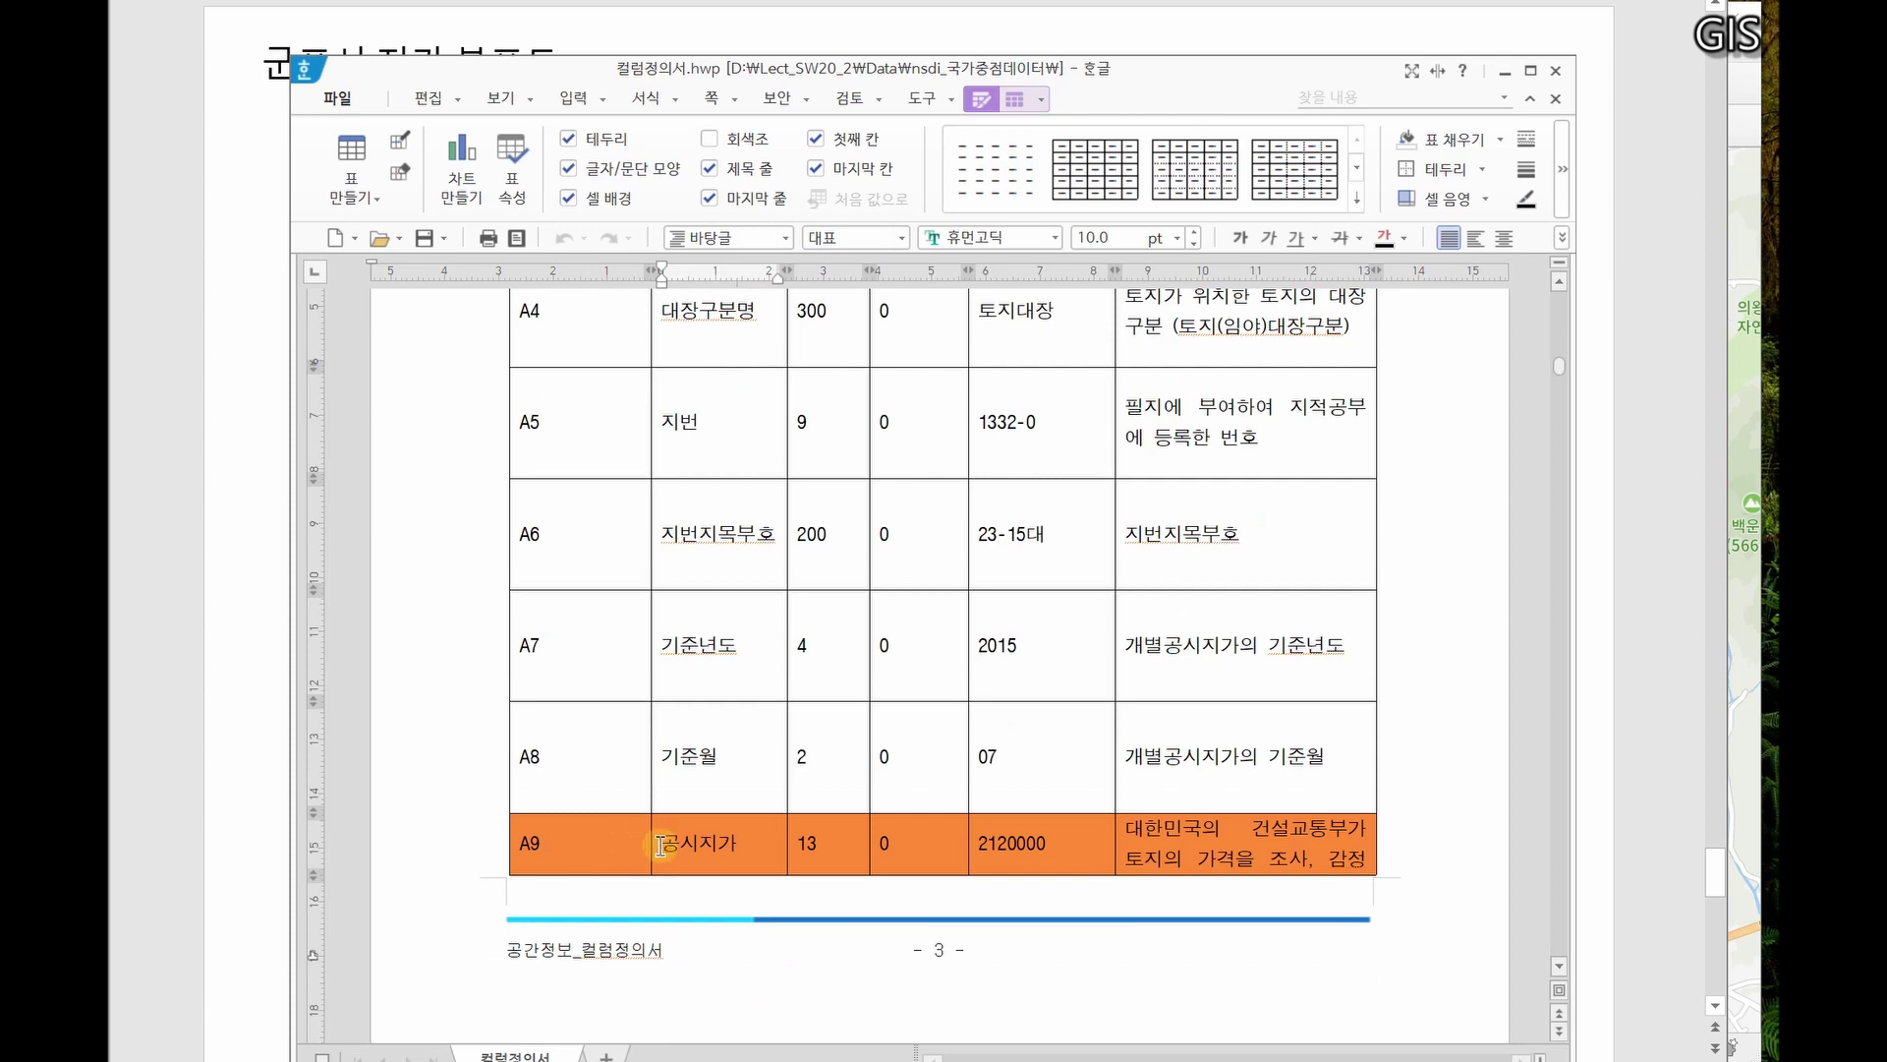
left_click(1505, 72)
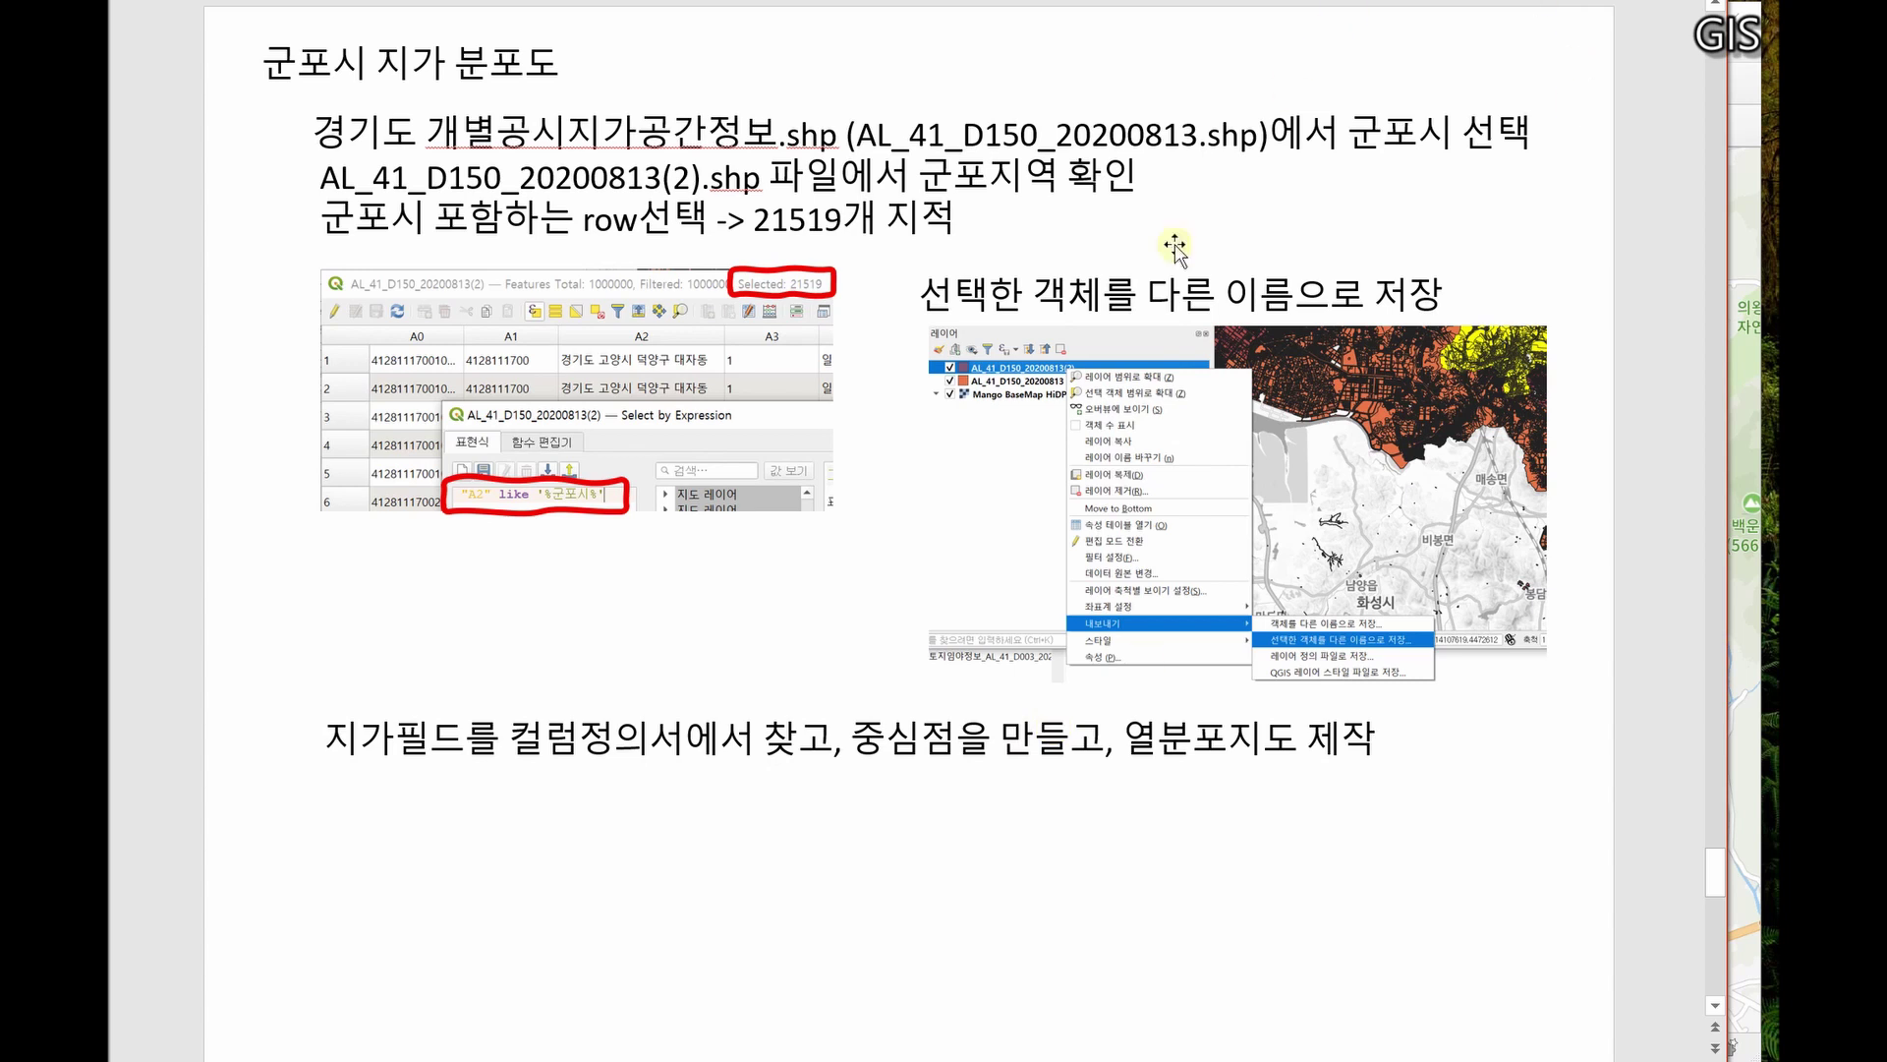
key("alt+Tab")
key("alt+Tab")
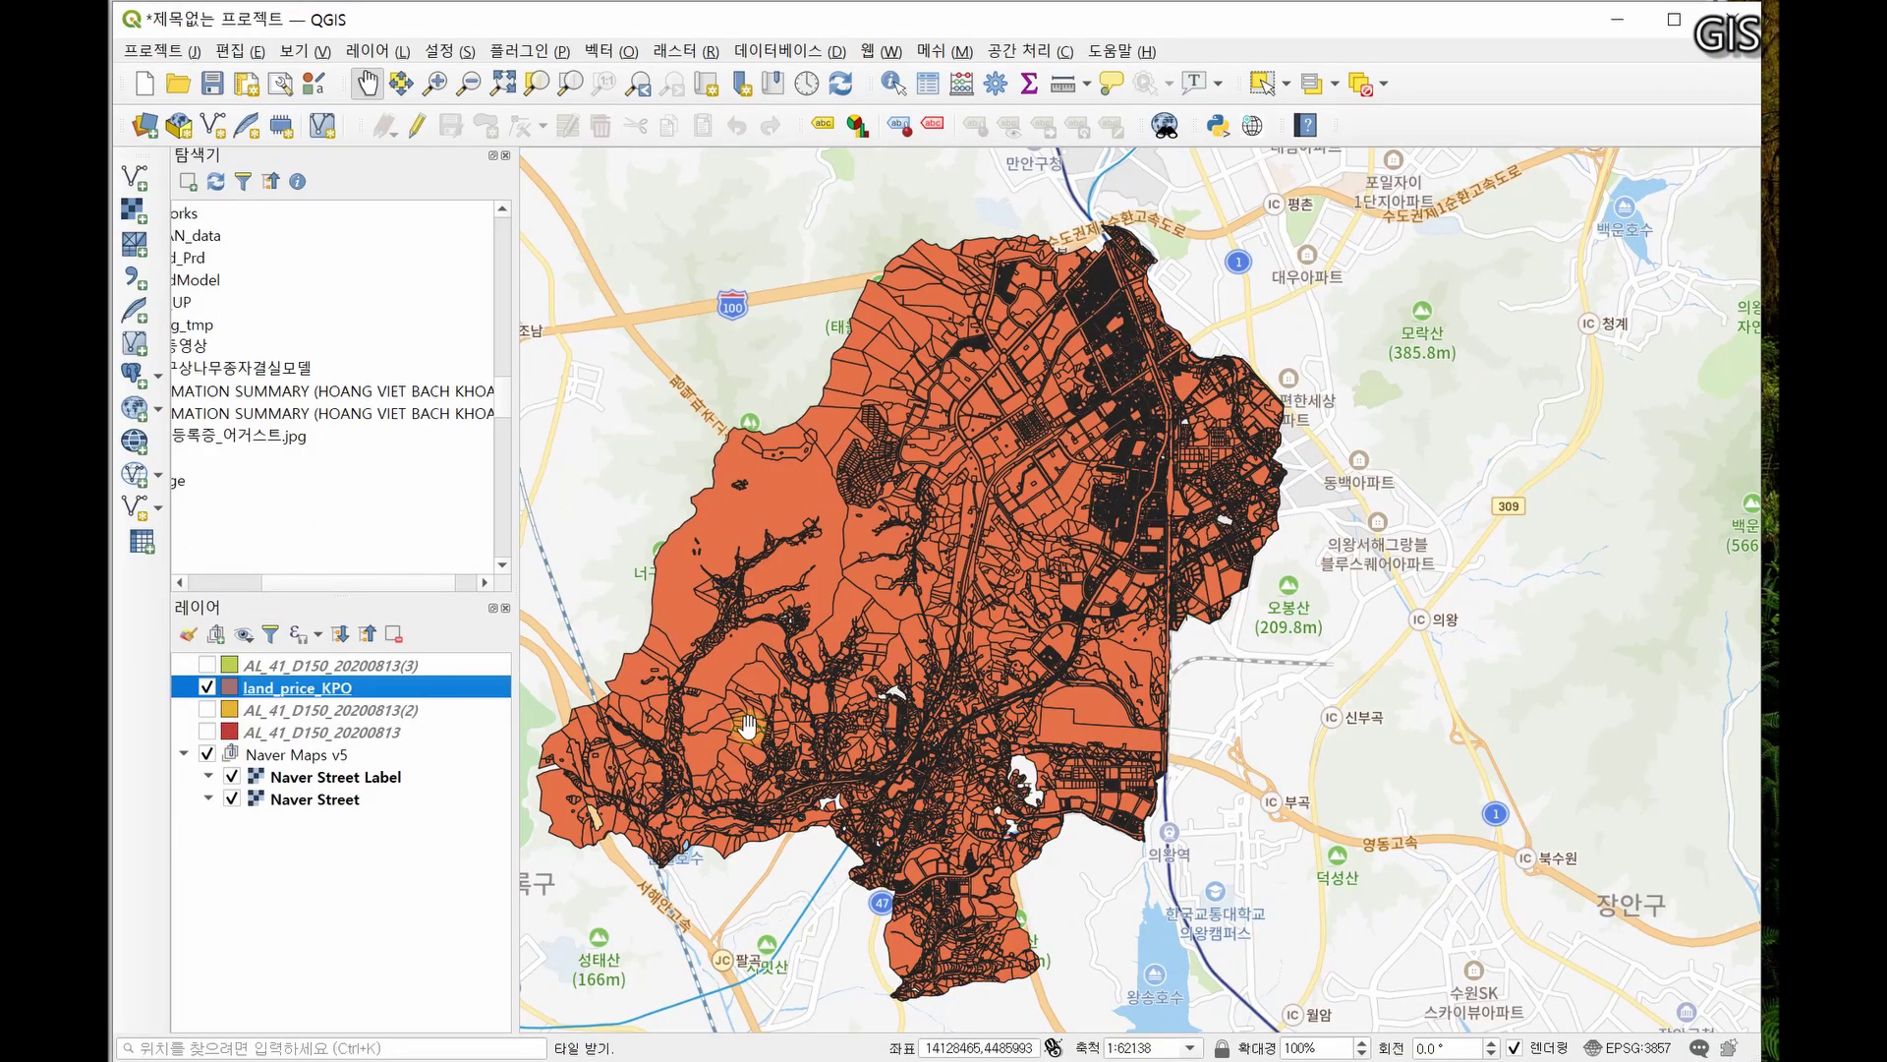
- Start the Centroids (중심점) tool on land_price_KPO and choose Lect_SW20_2/Lect_05/preworks on drive D as the output file's folder
left_click(619, 51)
mouse_move(654, 113)
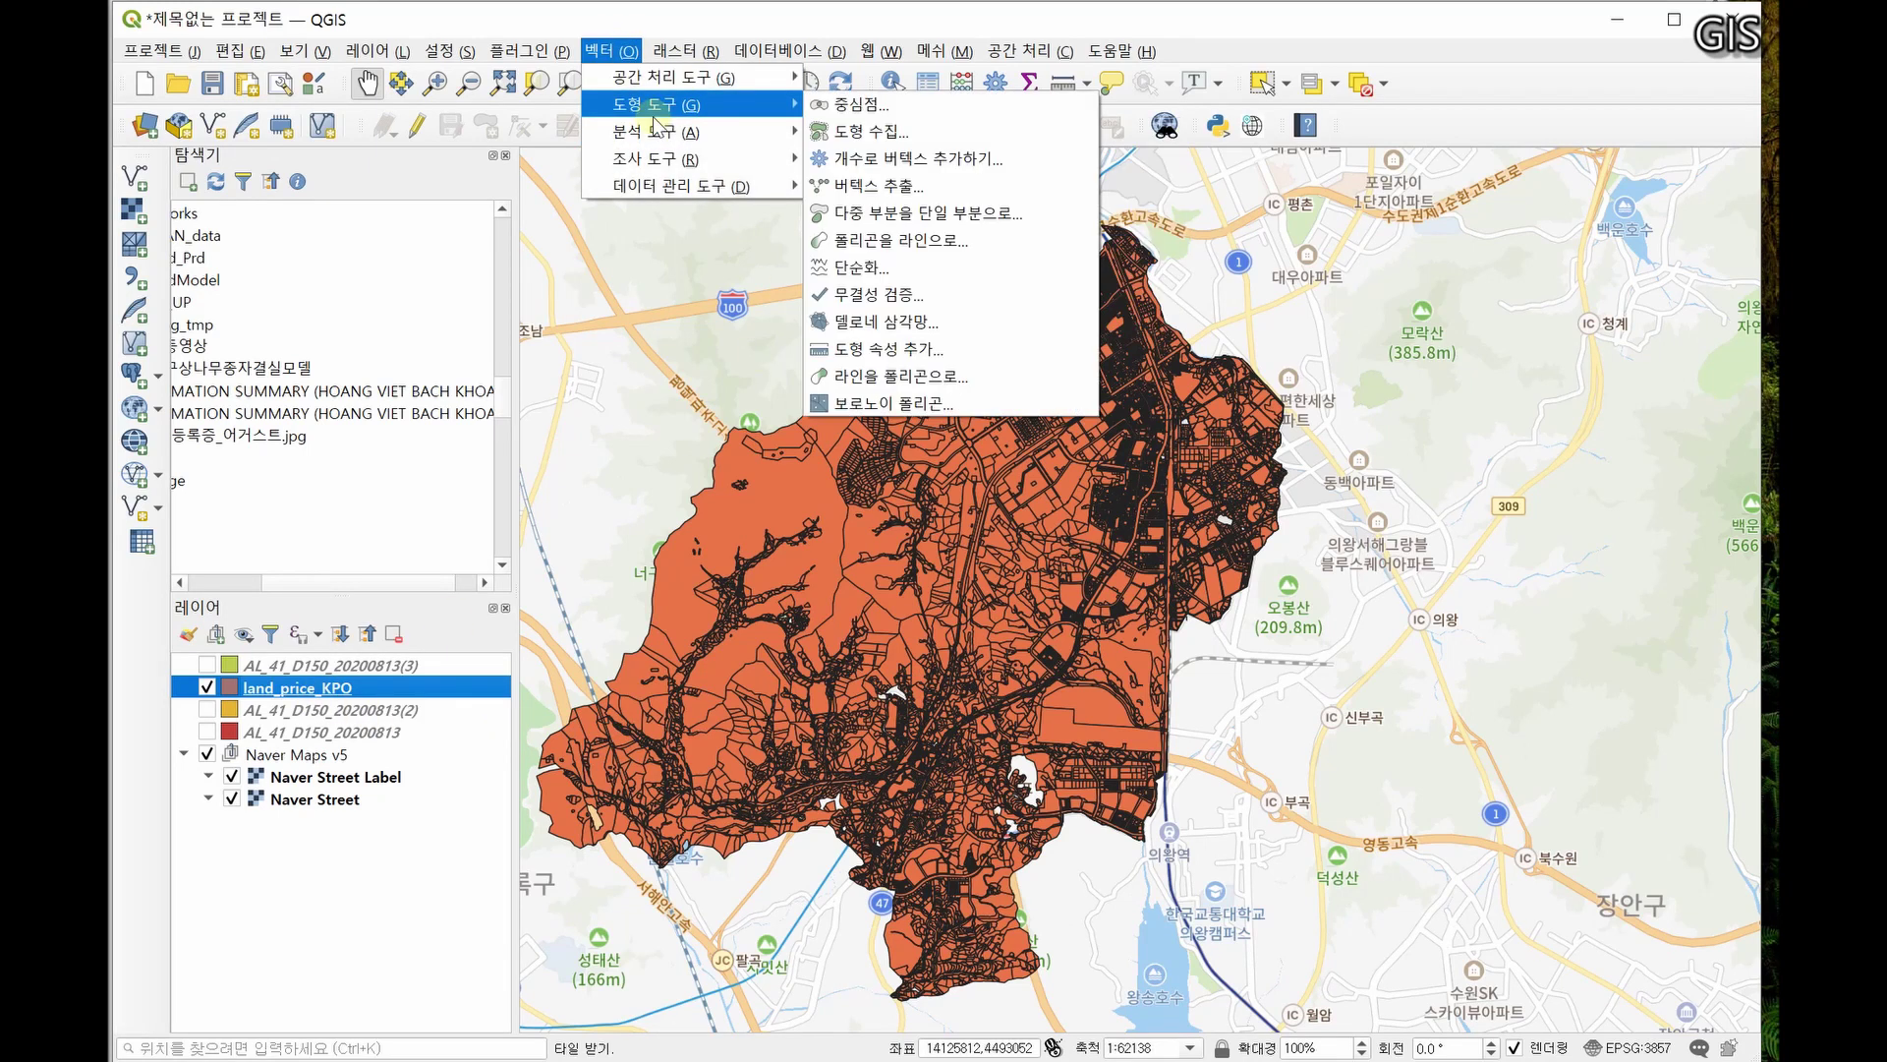
left_click(851, 105)
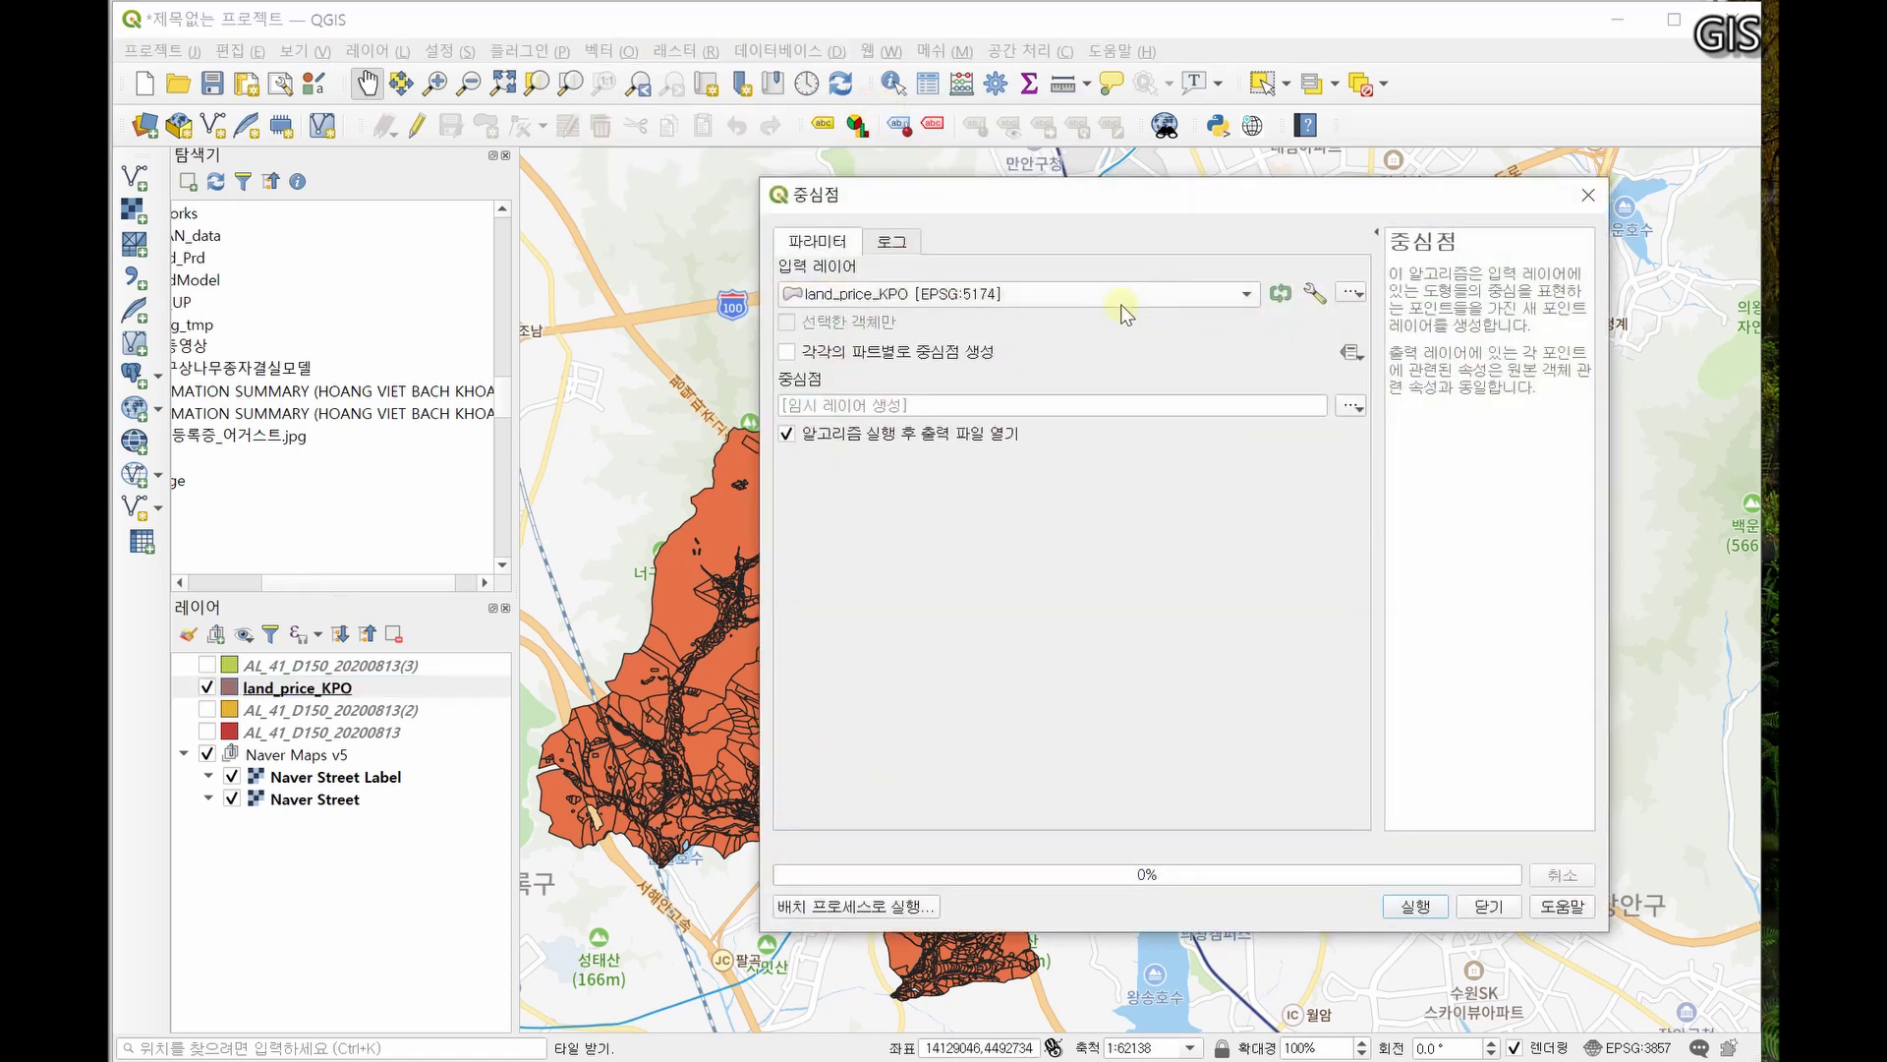
left_click(1346, 409)
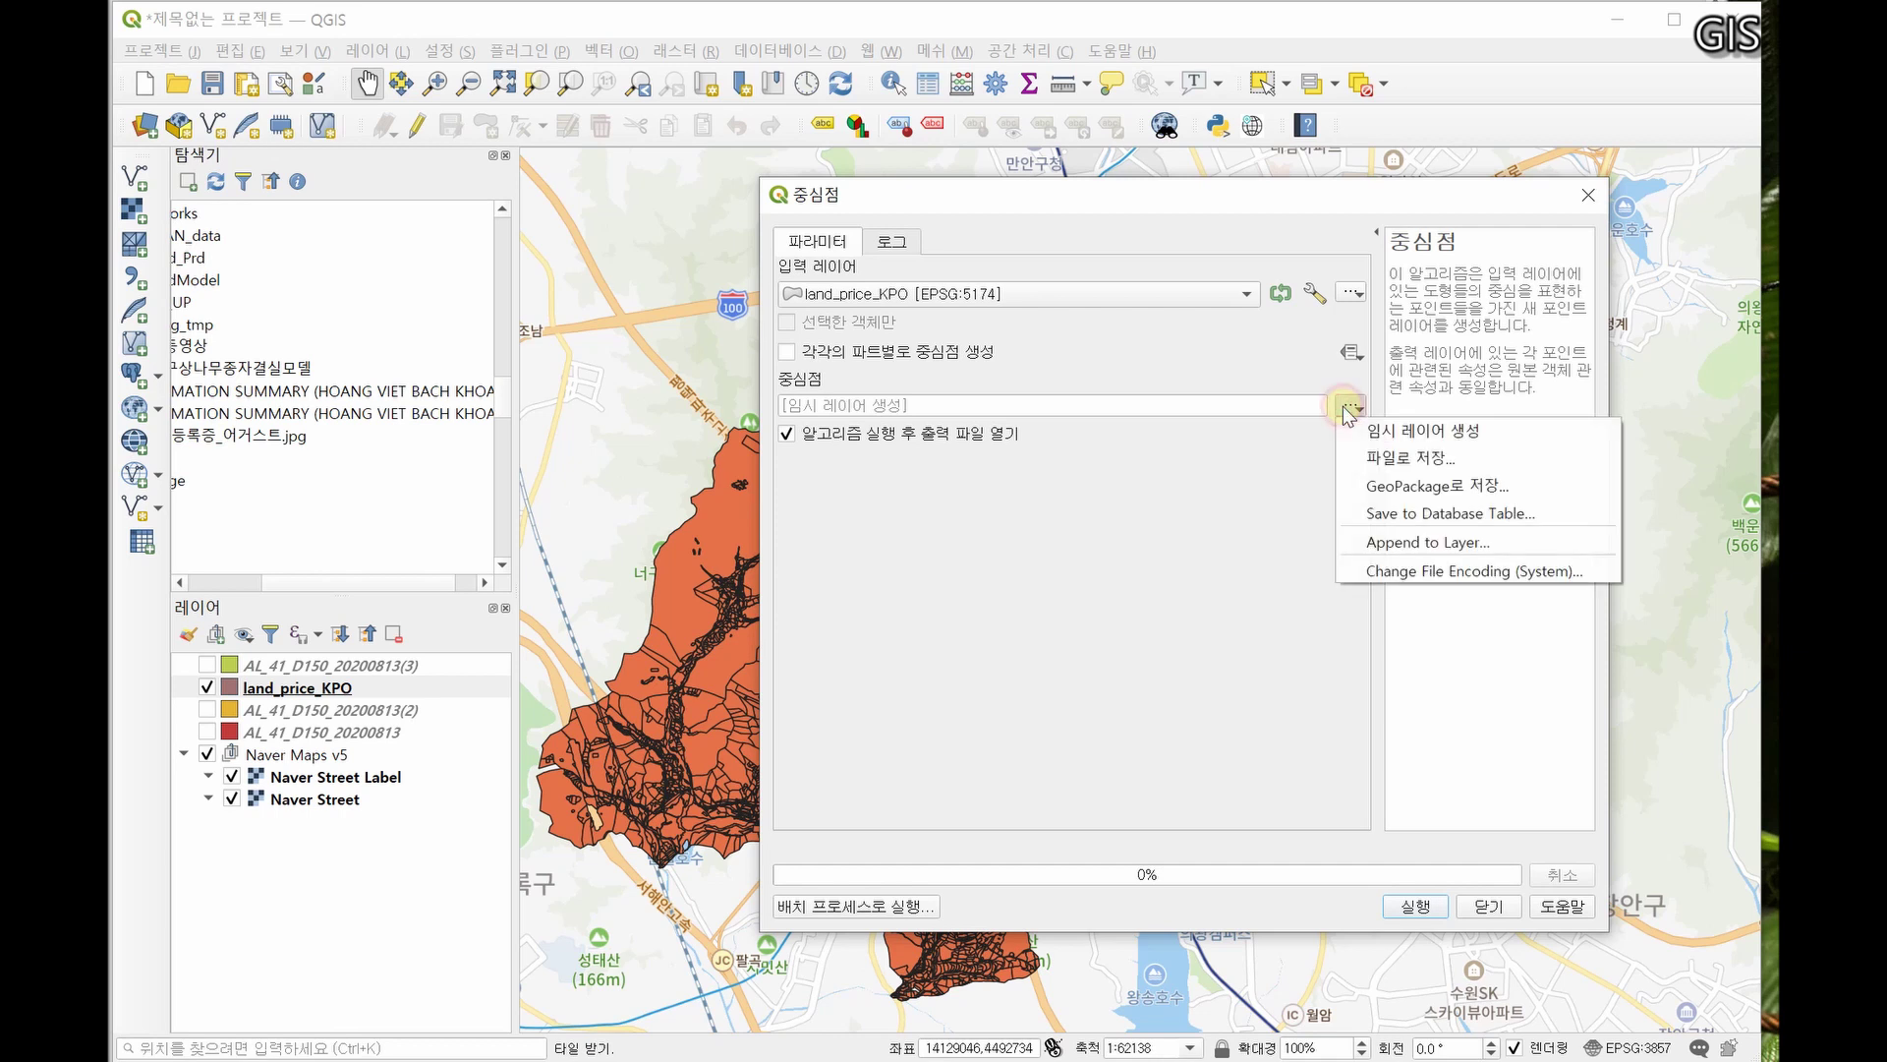
left_click(1394, 457)
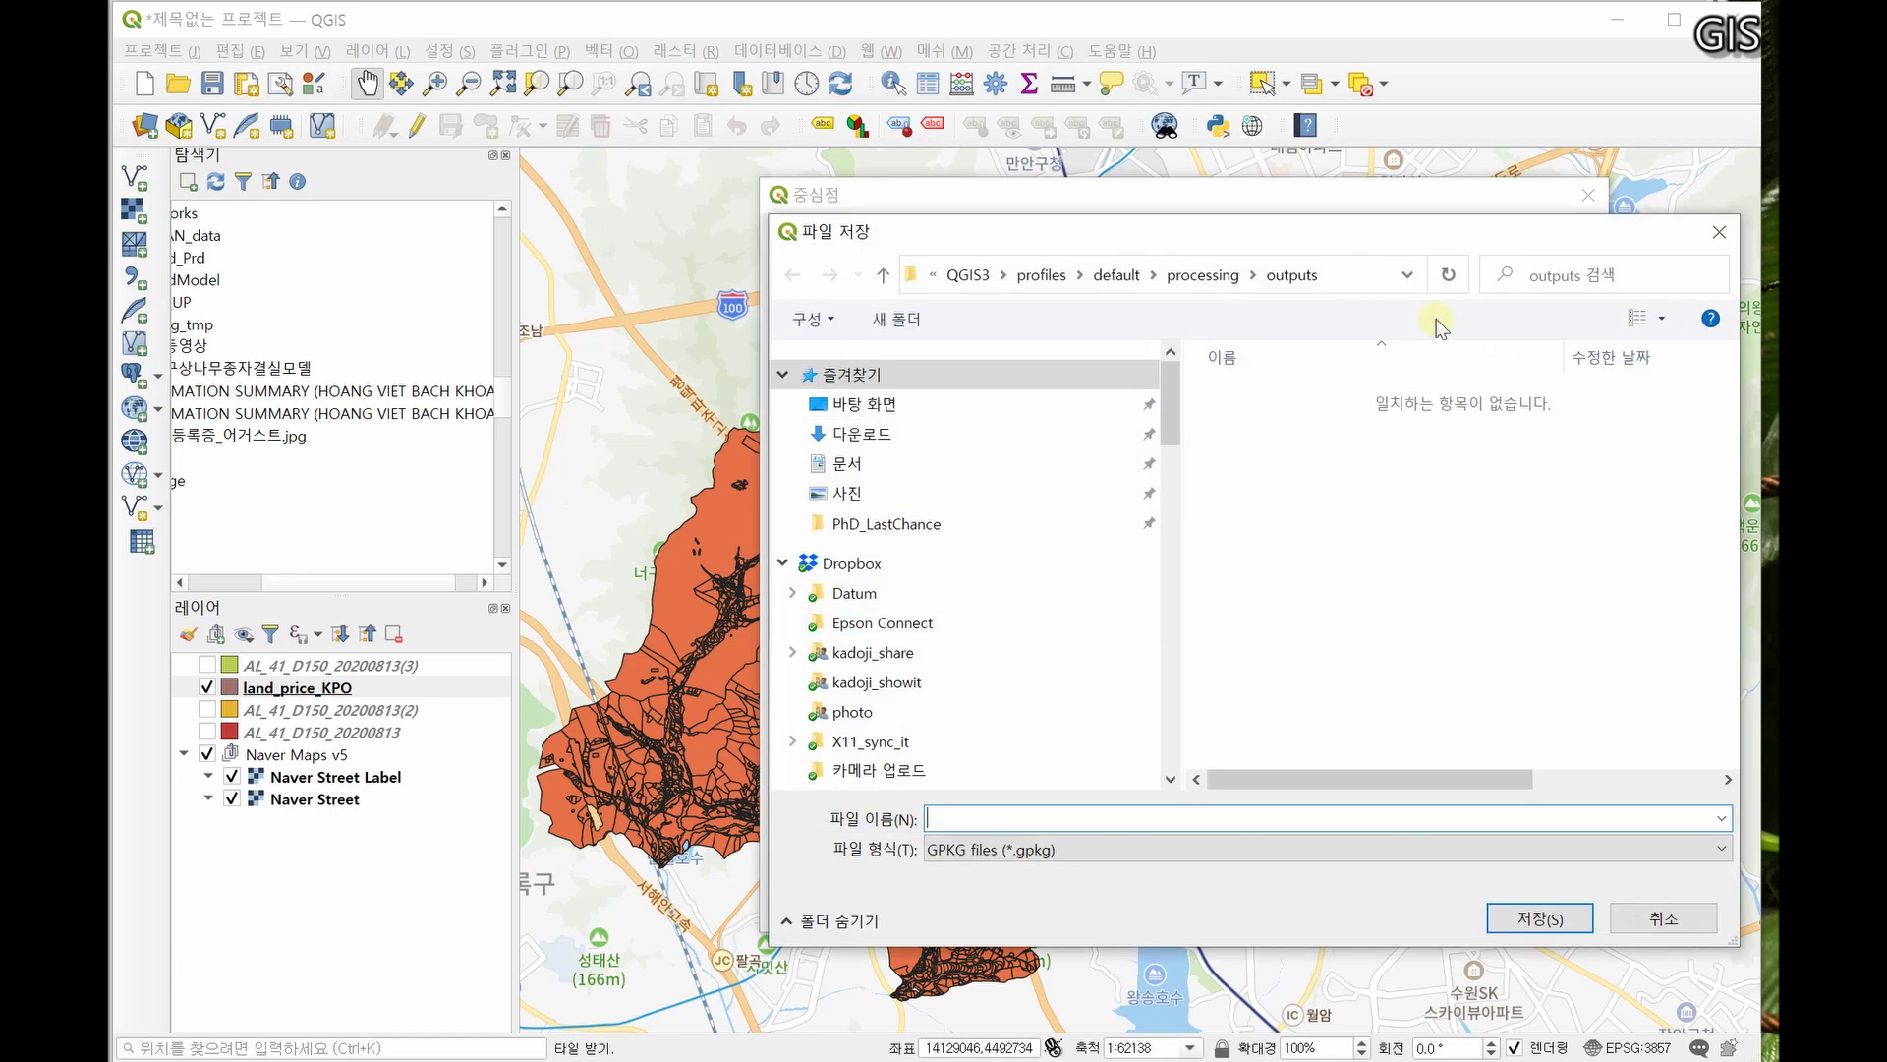
left_click(1174, 426)
left_click_drag(1176, 452, 1176, 564)
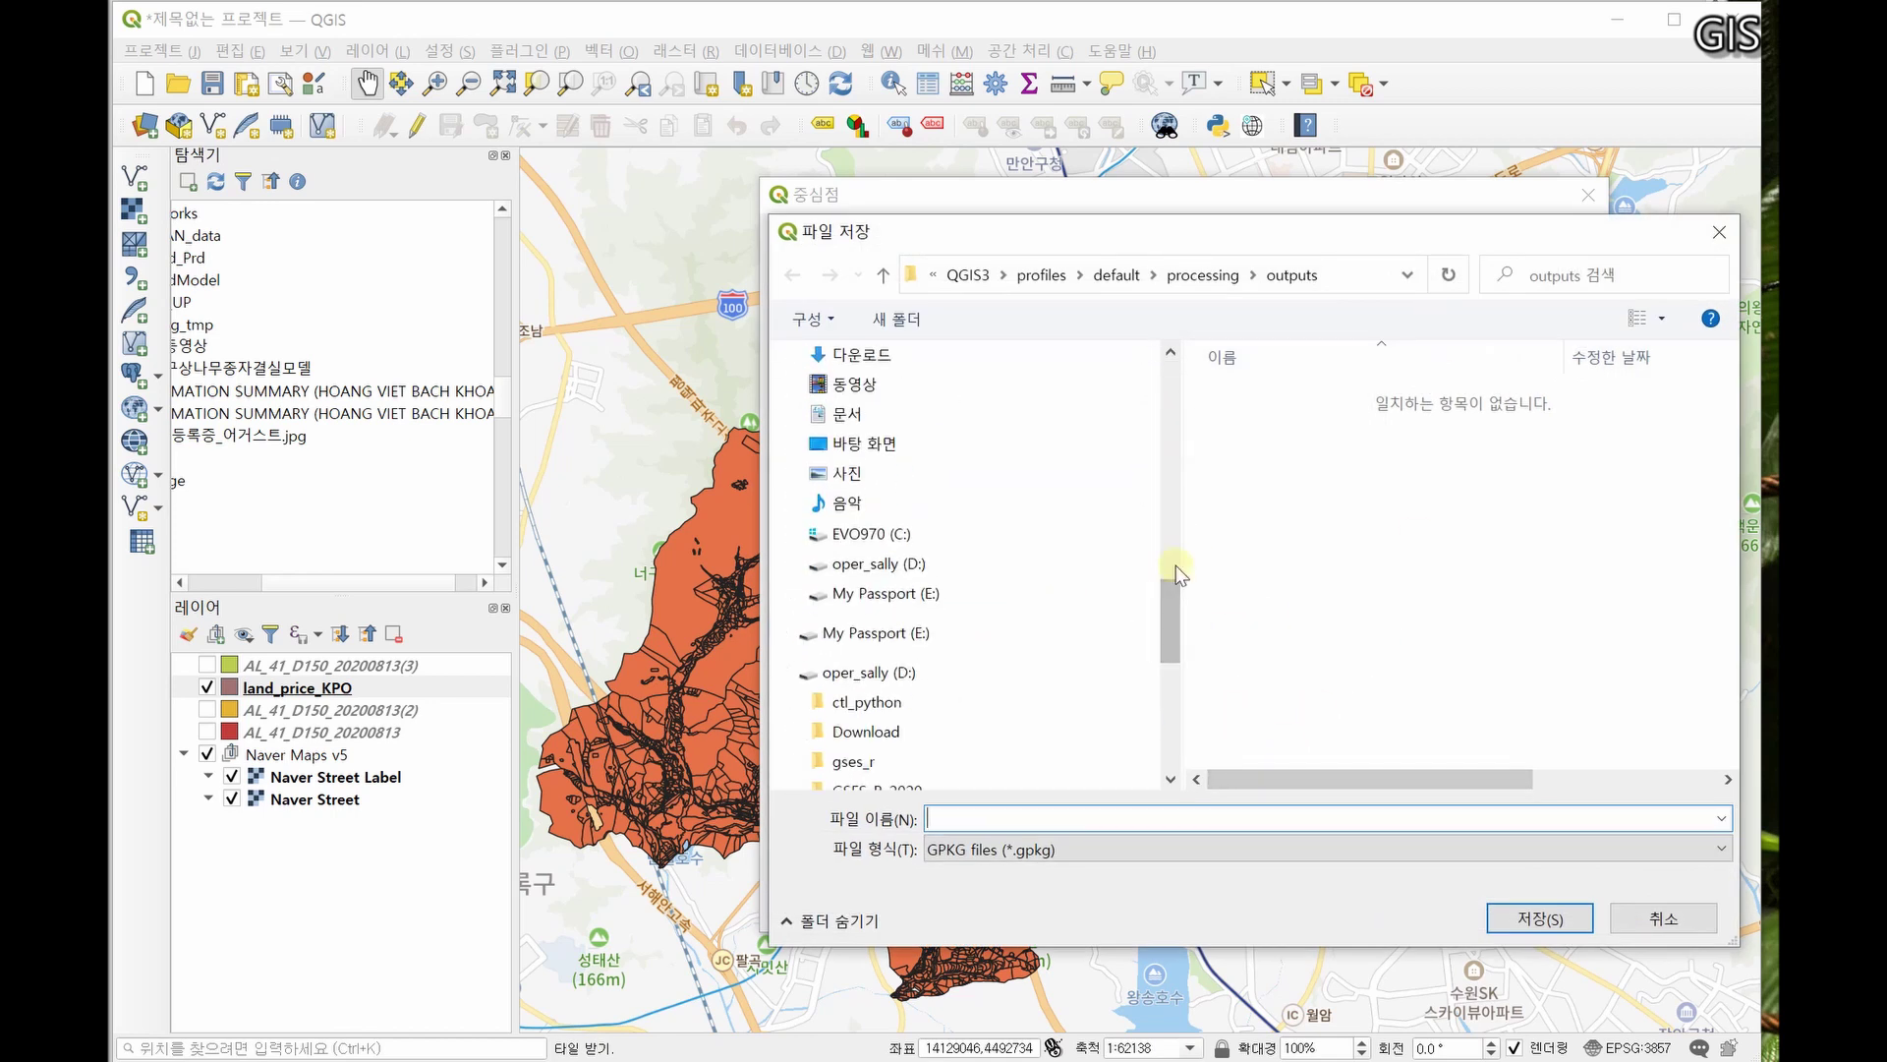
left_click(865, 563)
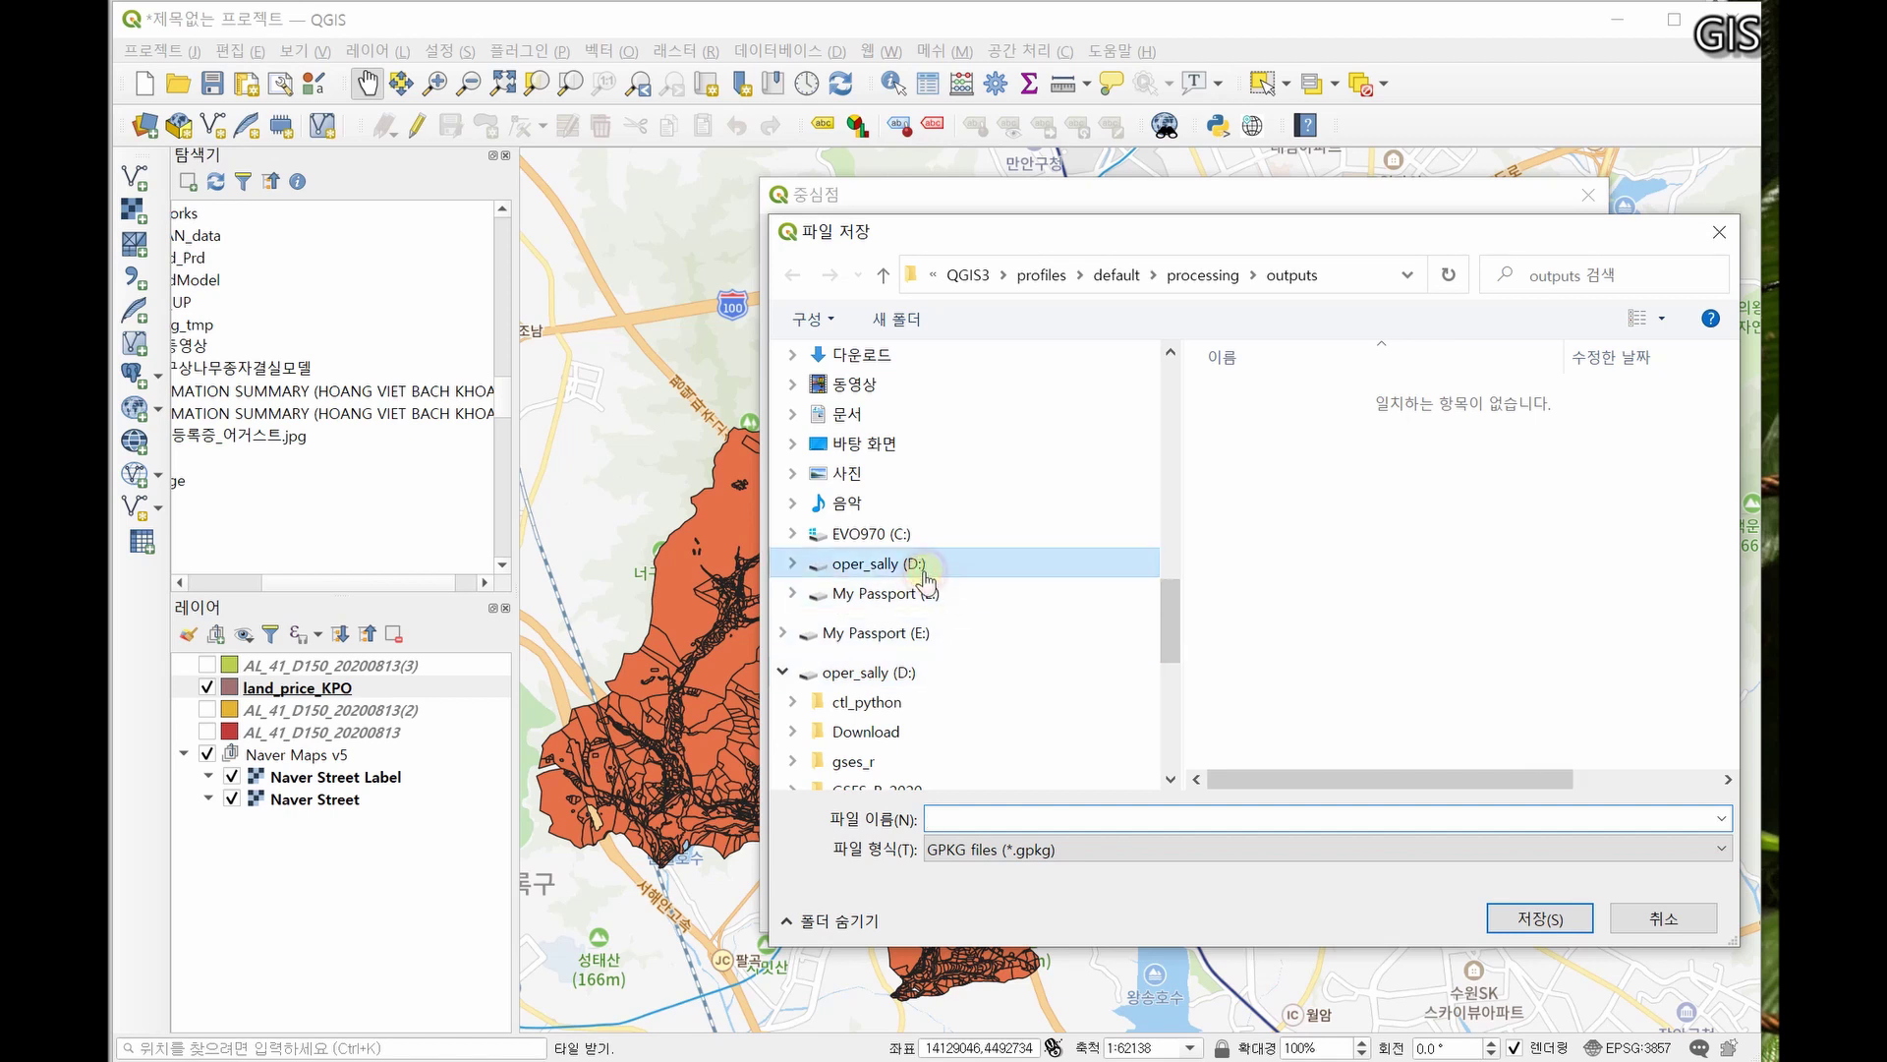
double_click(1351, 606)
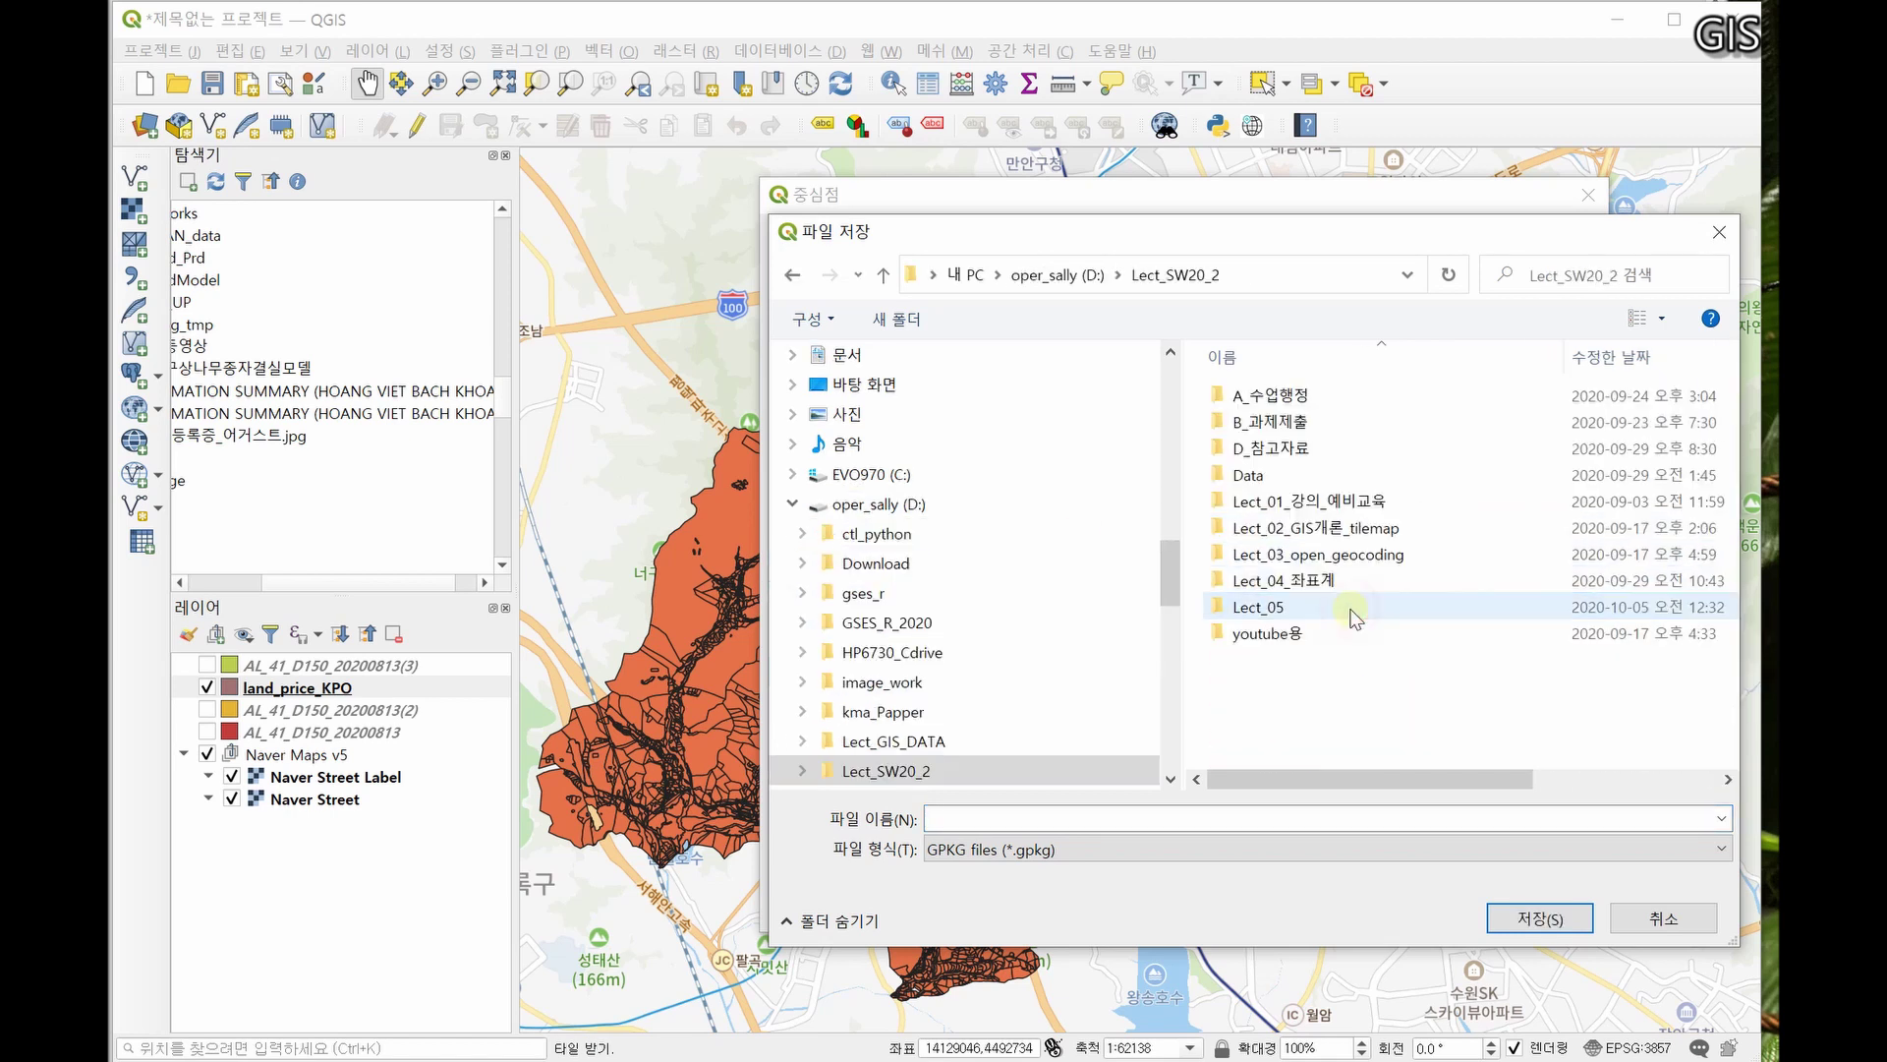
left_click(1341, 604)
double_click(1340, 604)
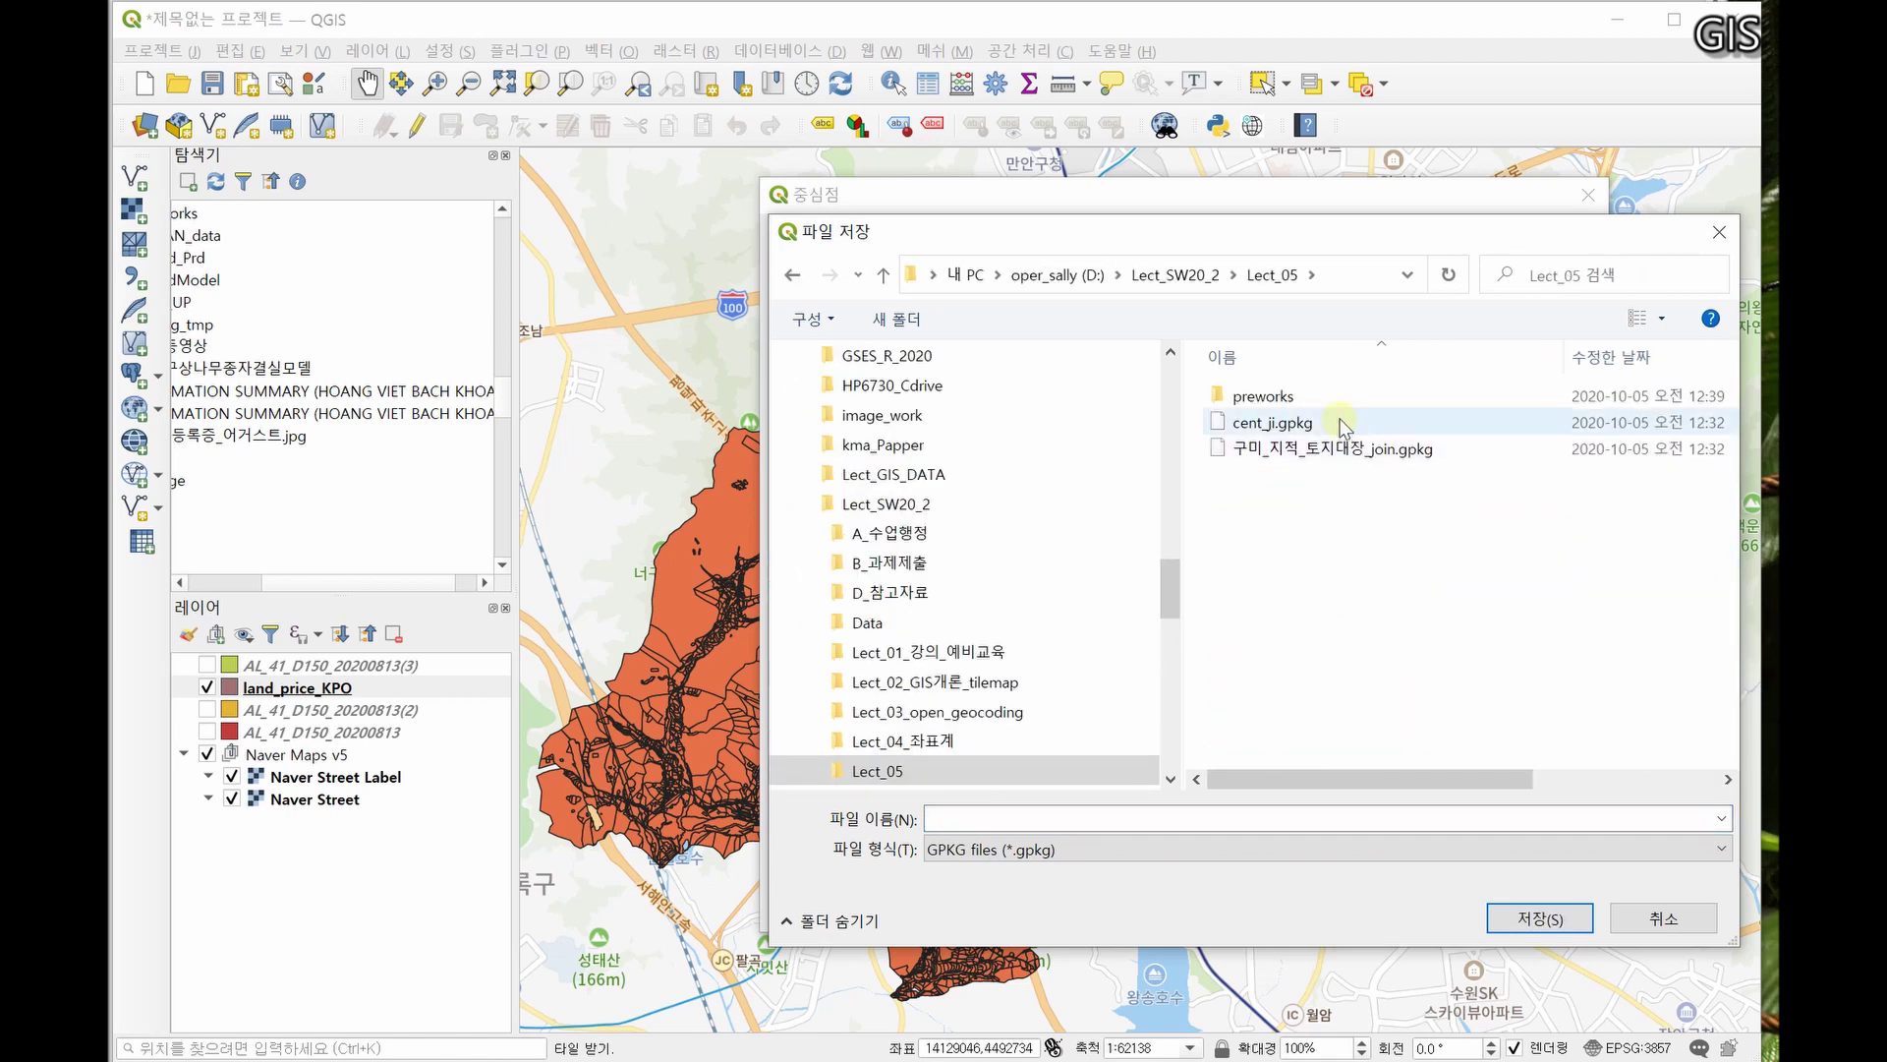
double_click(1306, 403)
- Set the centroid output file to pric_pnt in SHP format and try to run the Centroids tool
left_click(1050, 810)
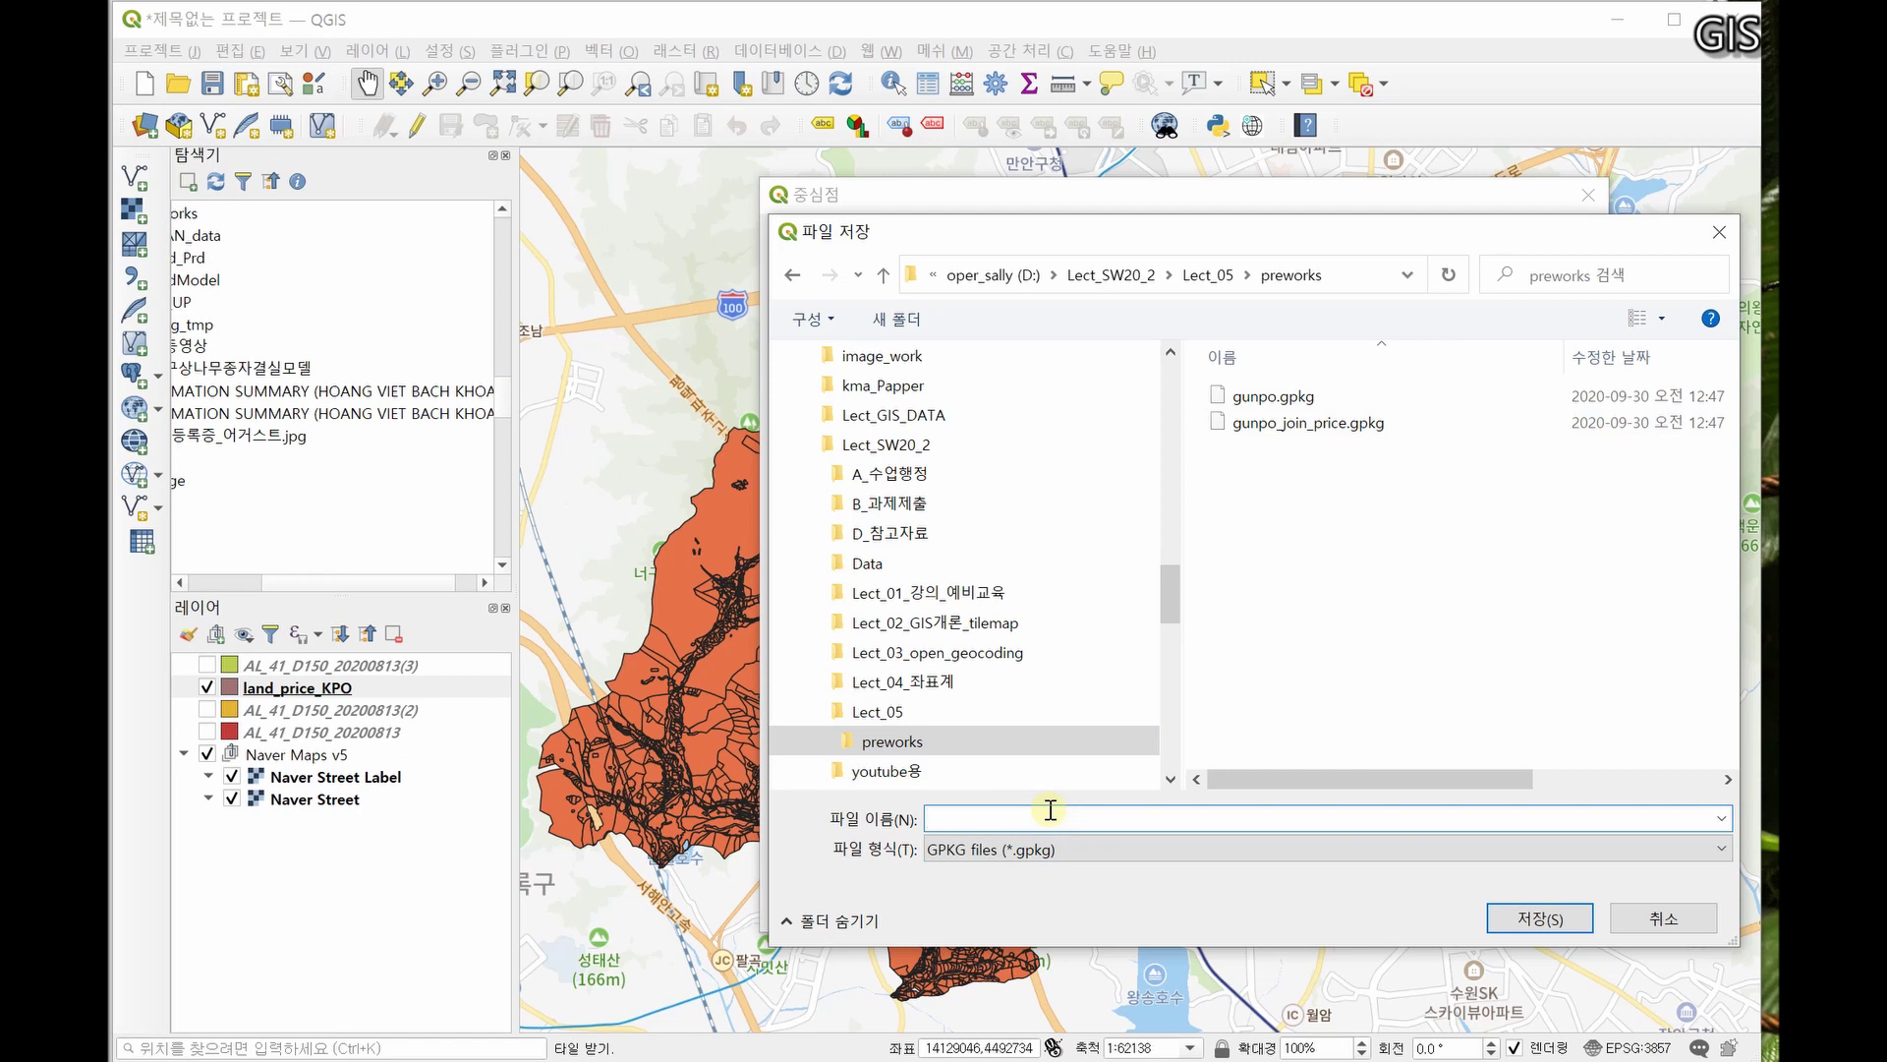
type("p")
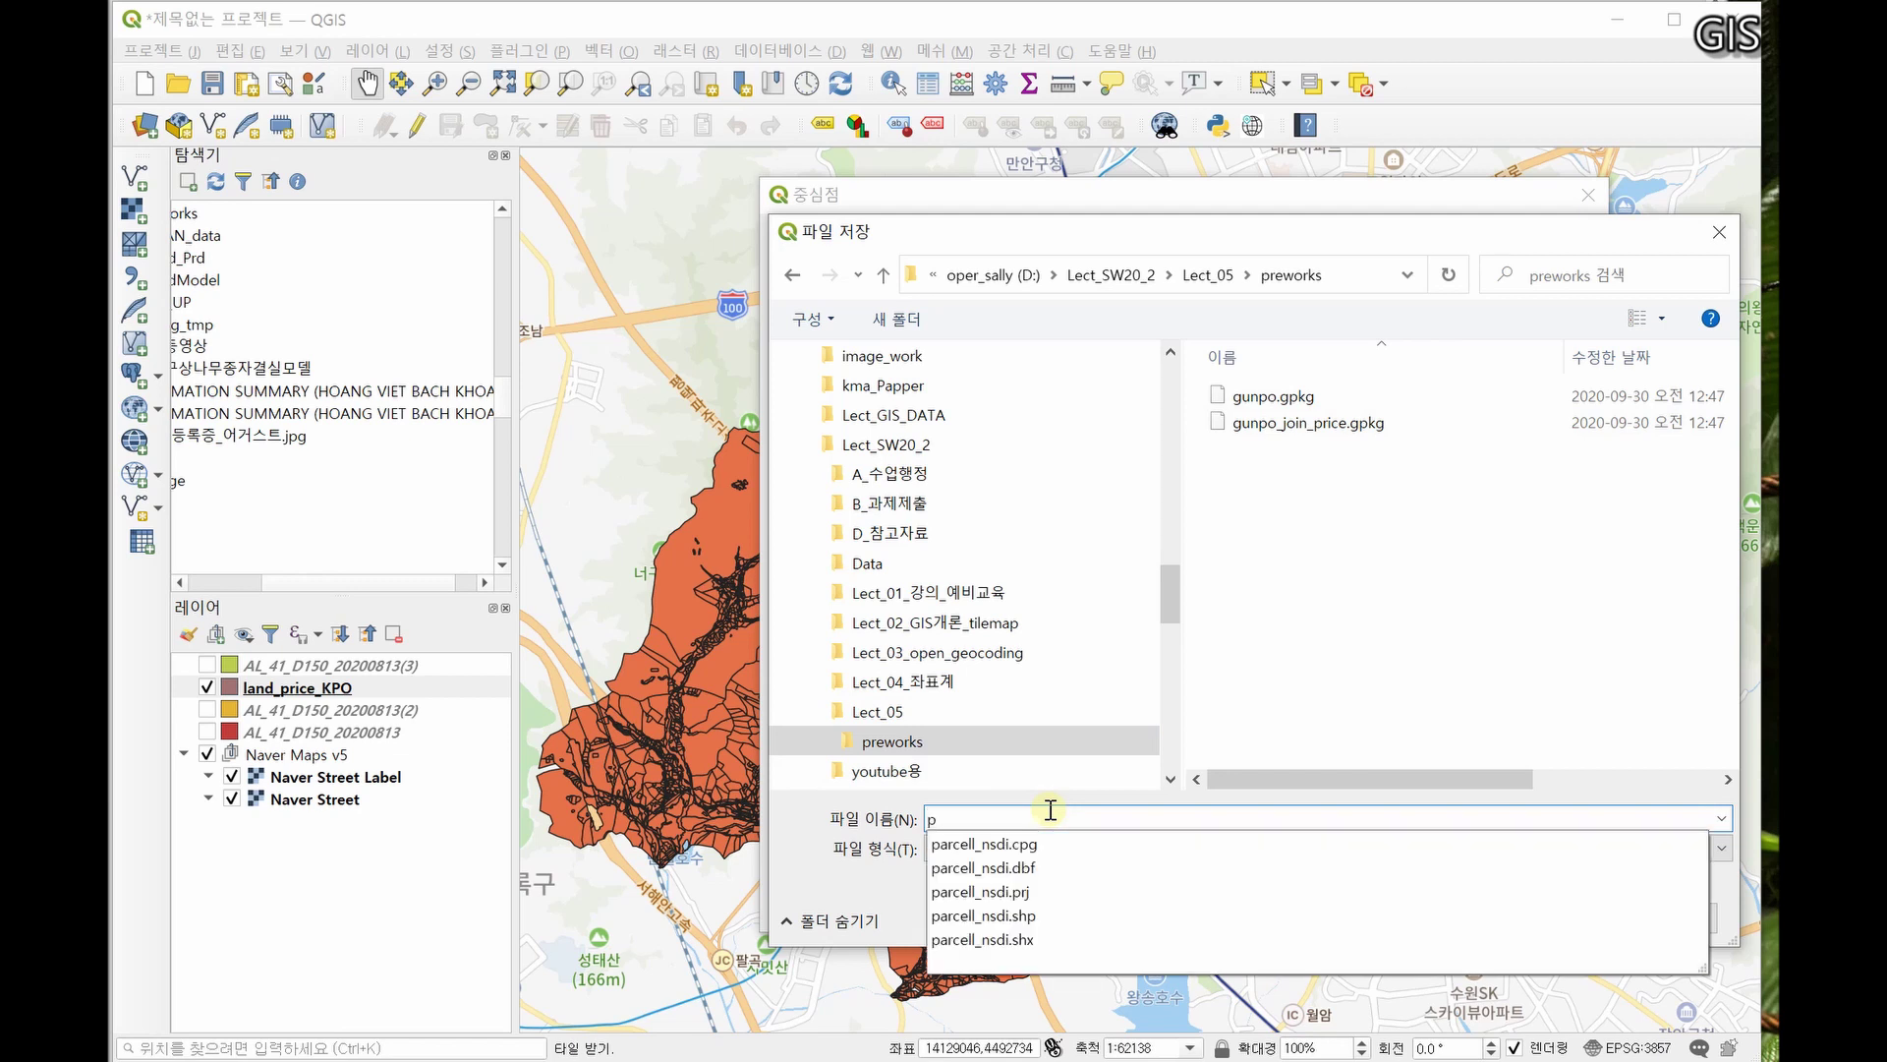
type("ric_pnt")
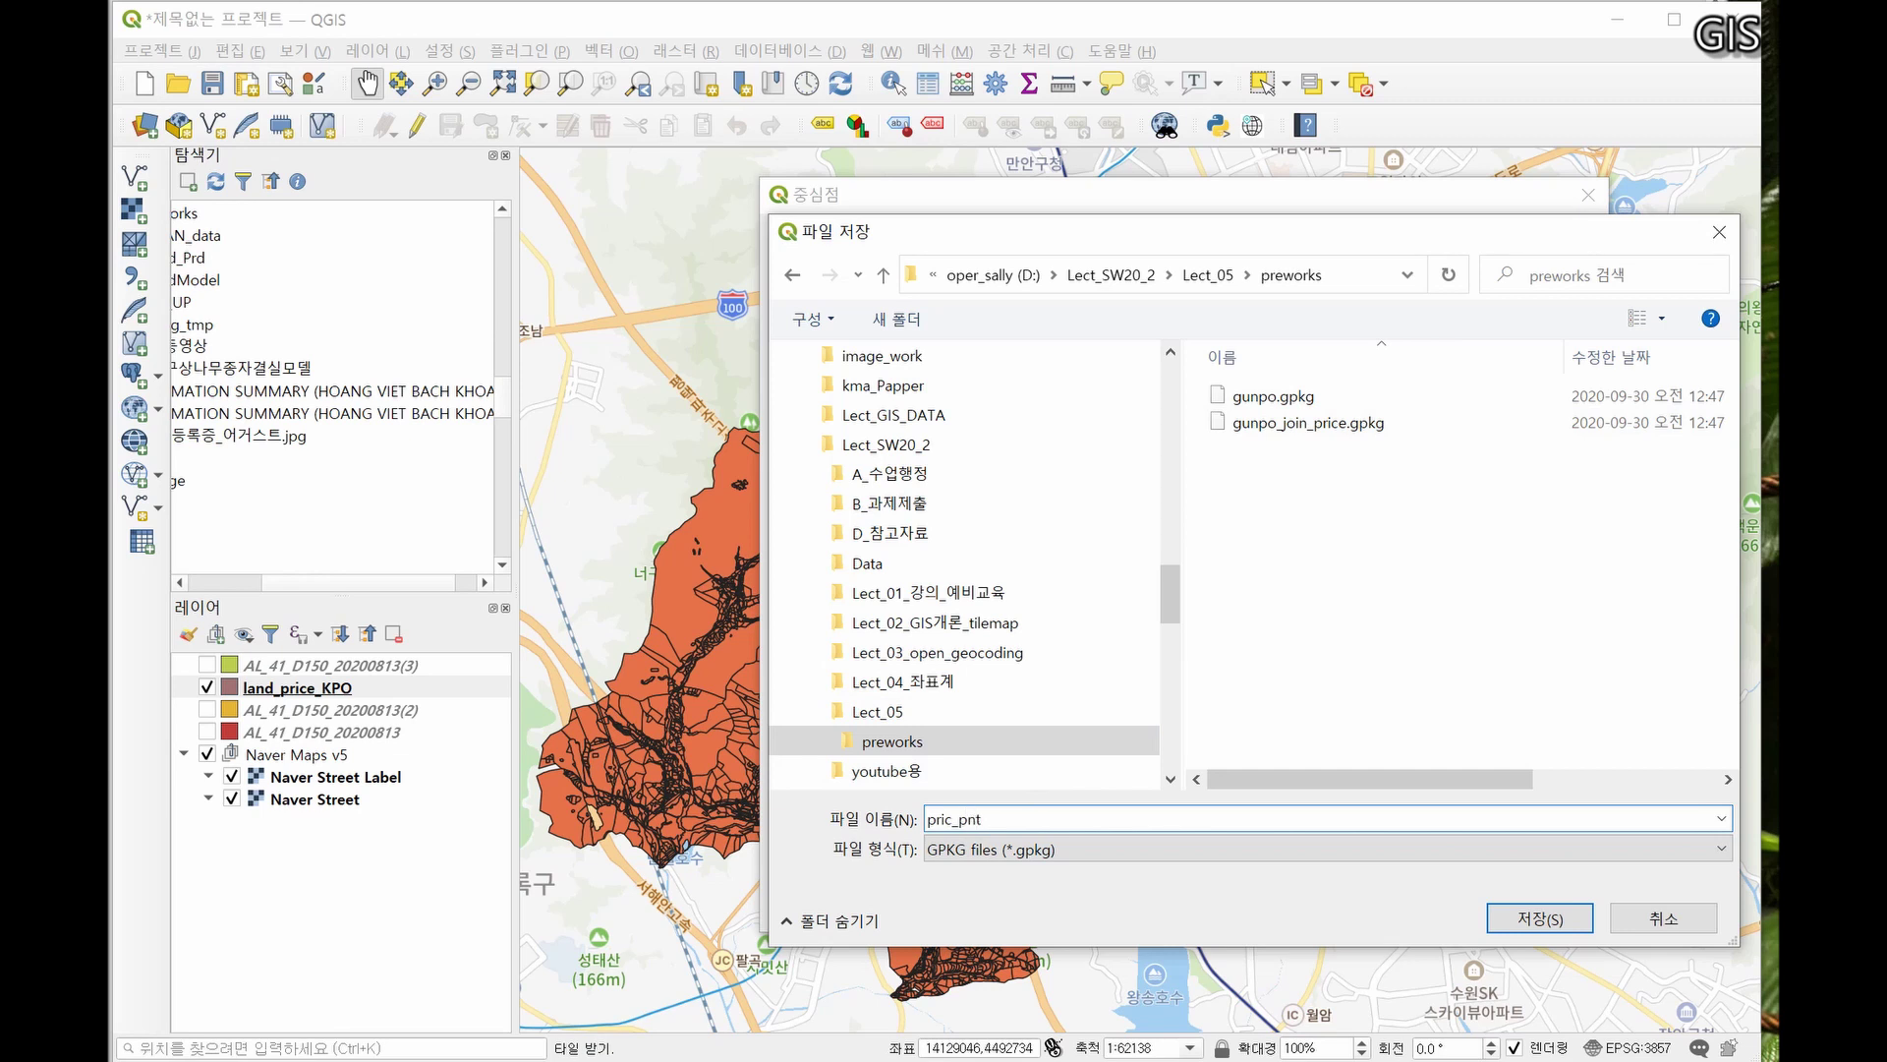
left_click(1180, 853)
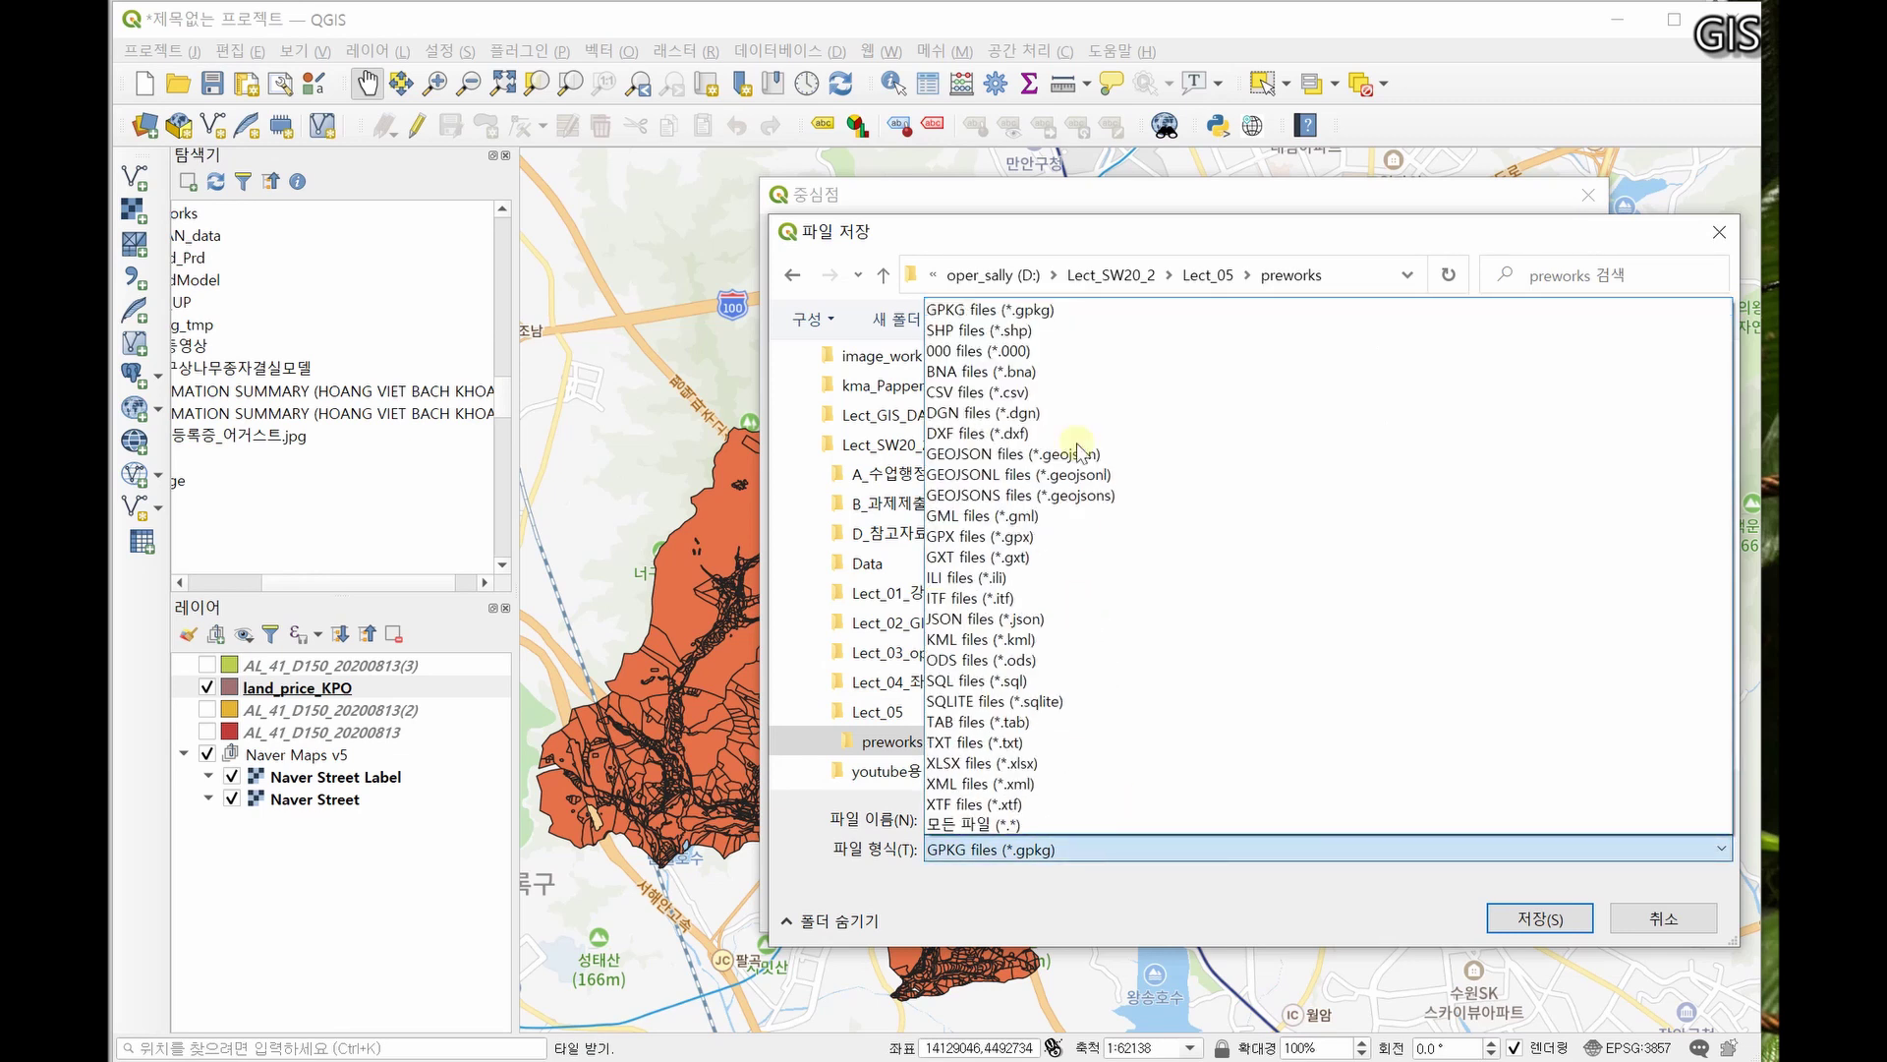
left_click(1019, 331)
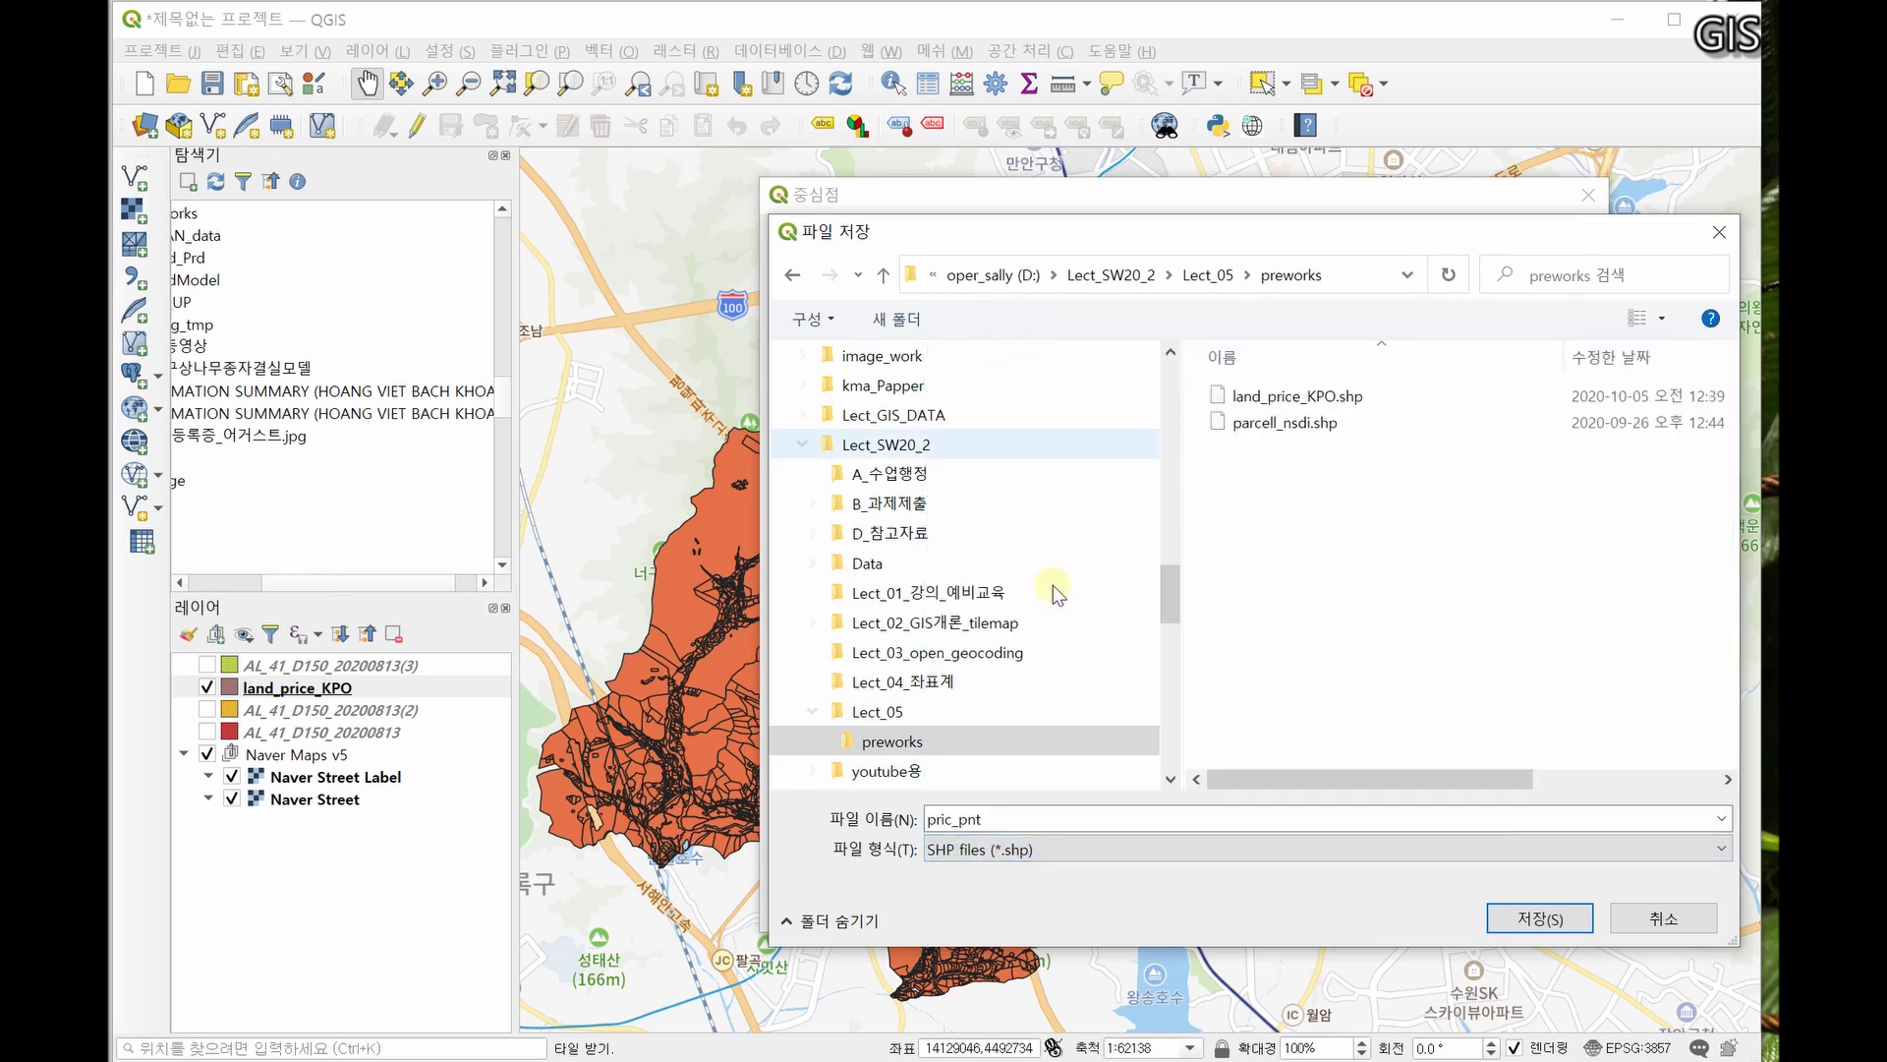
double_click(1096, 819)
left_click(1573, 921)
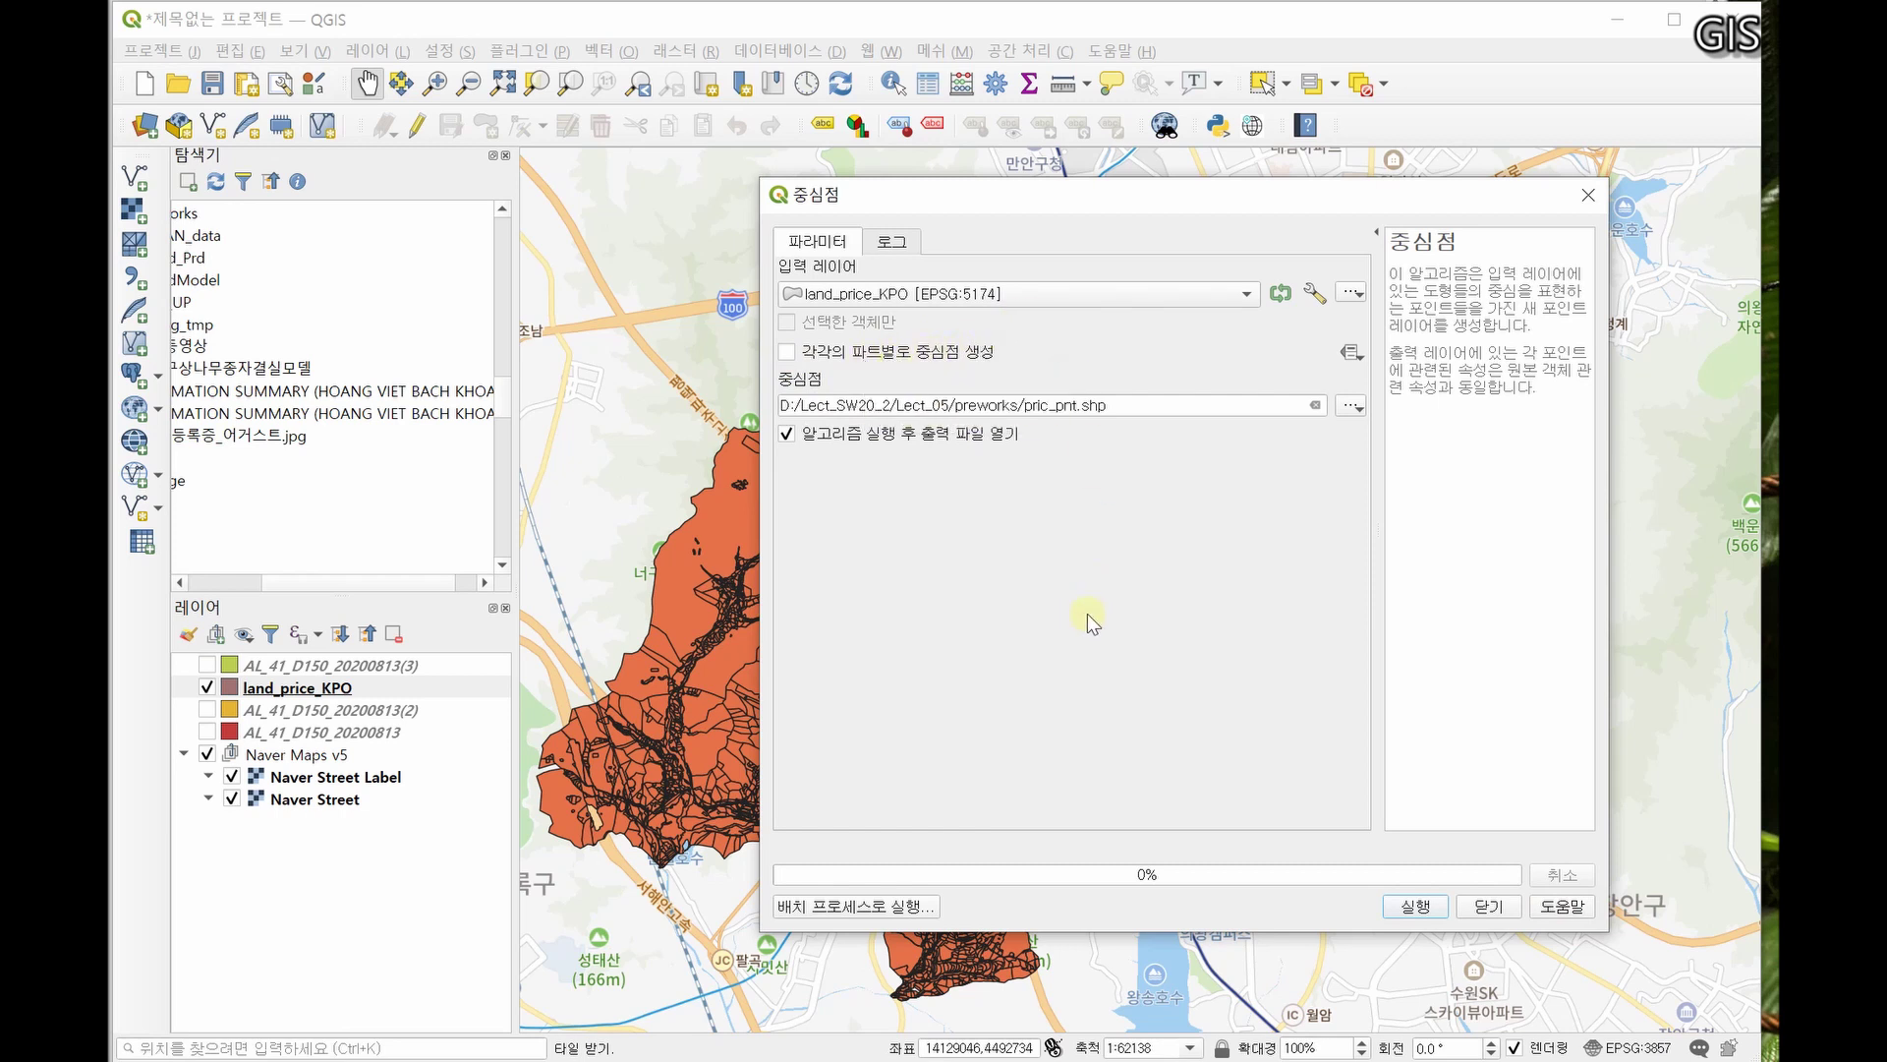
left_click(1425, 905)
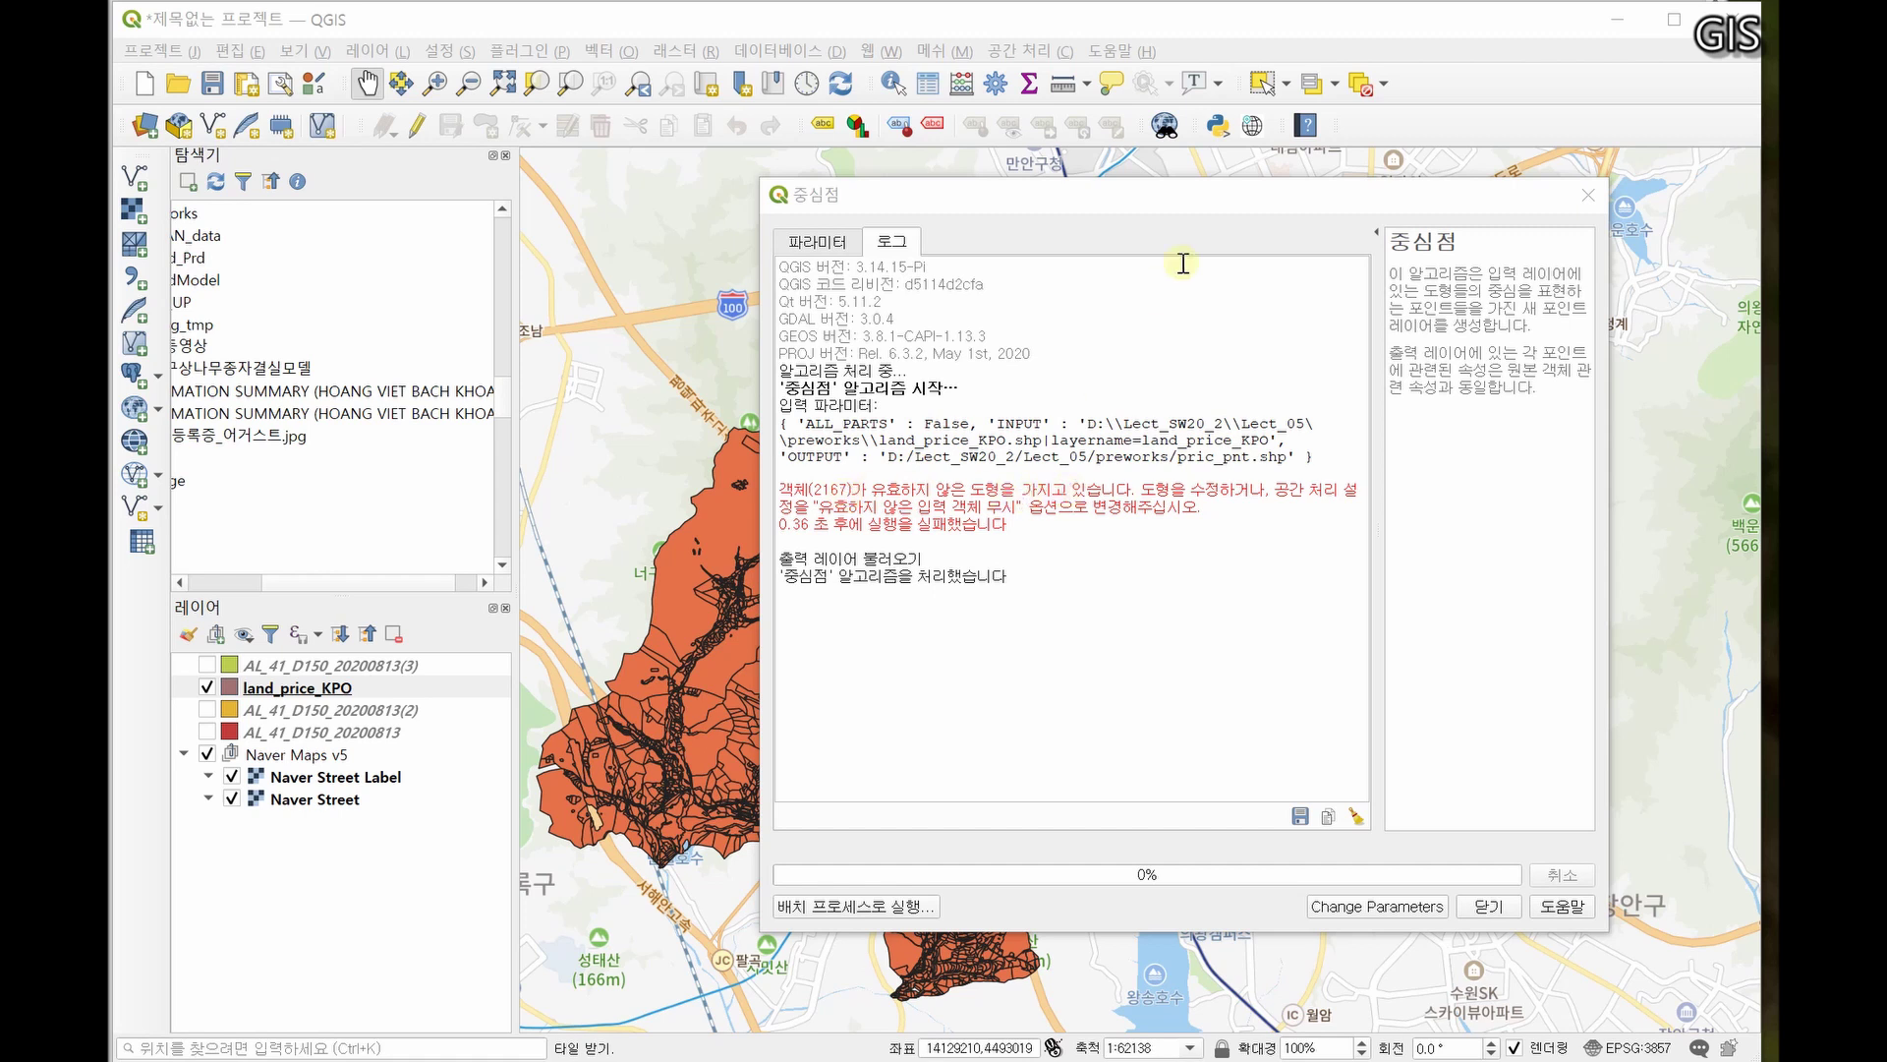
left_click_drag(1208, 203, 610, 179)
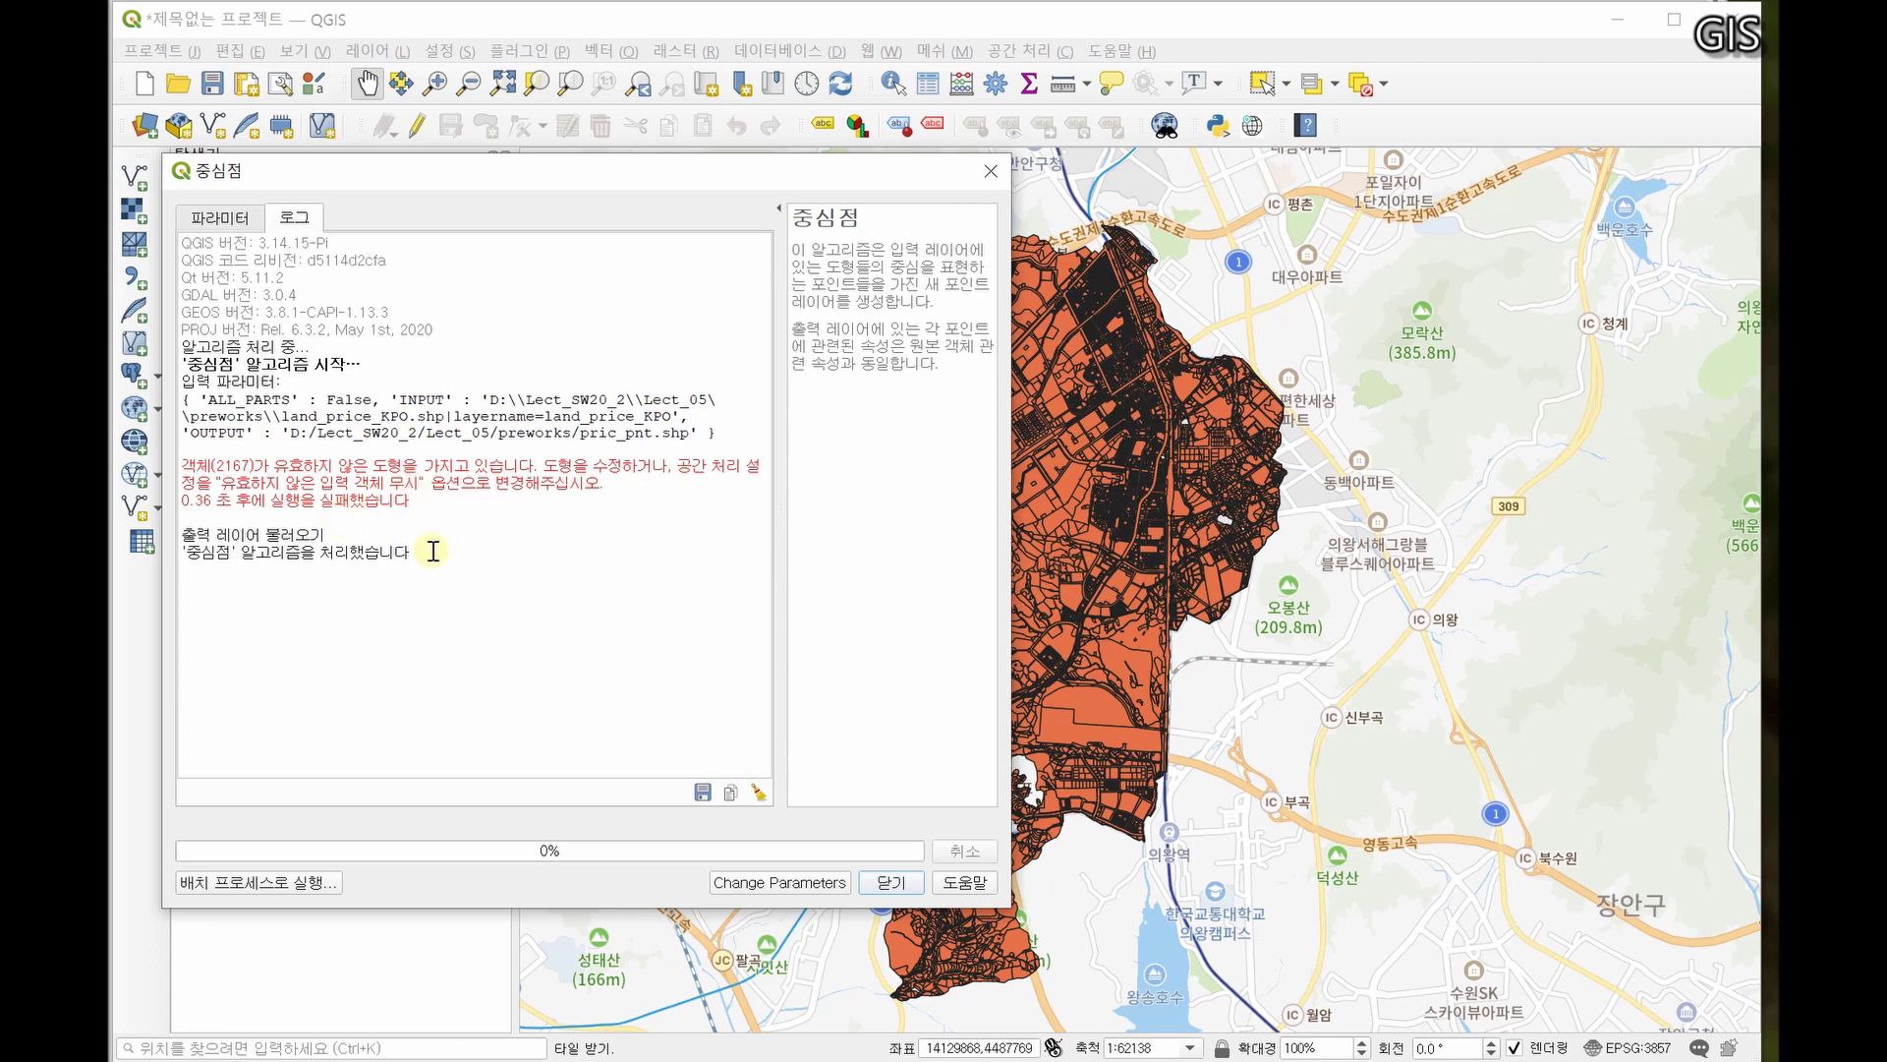
- Close the Centroids tool and open the Processing (공간 처리) settings in the program options
left_click(890, 882)
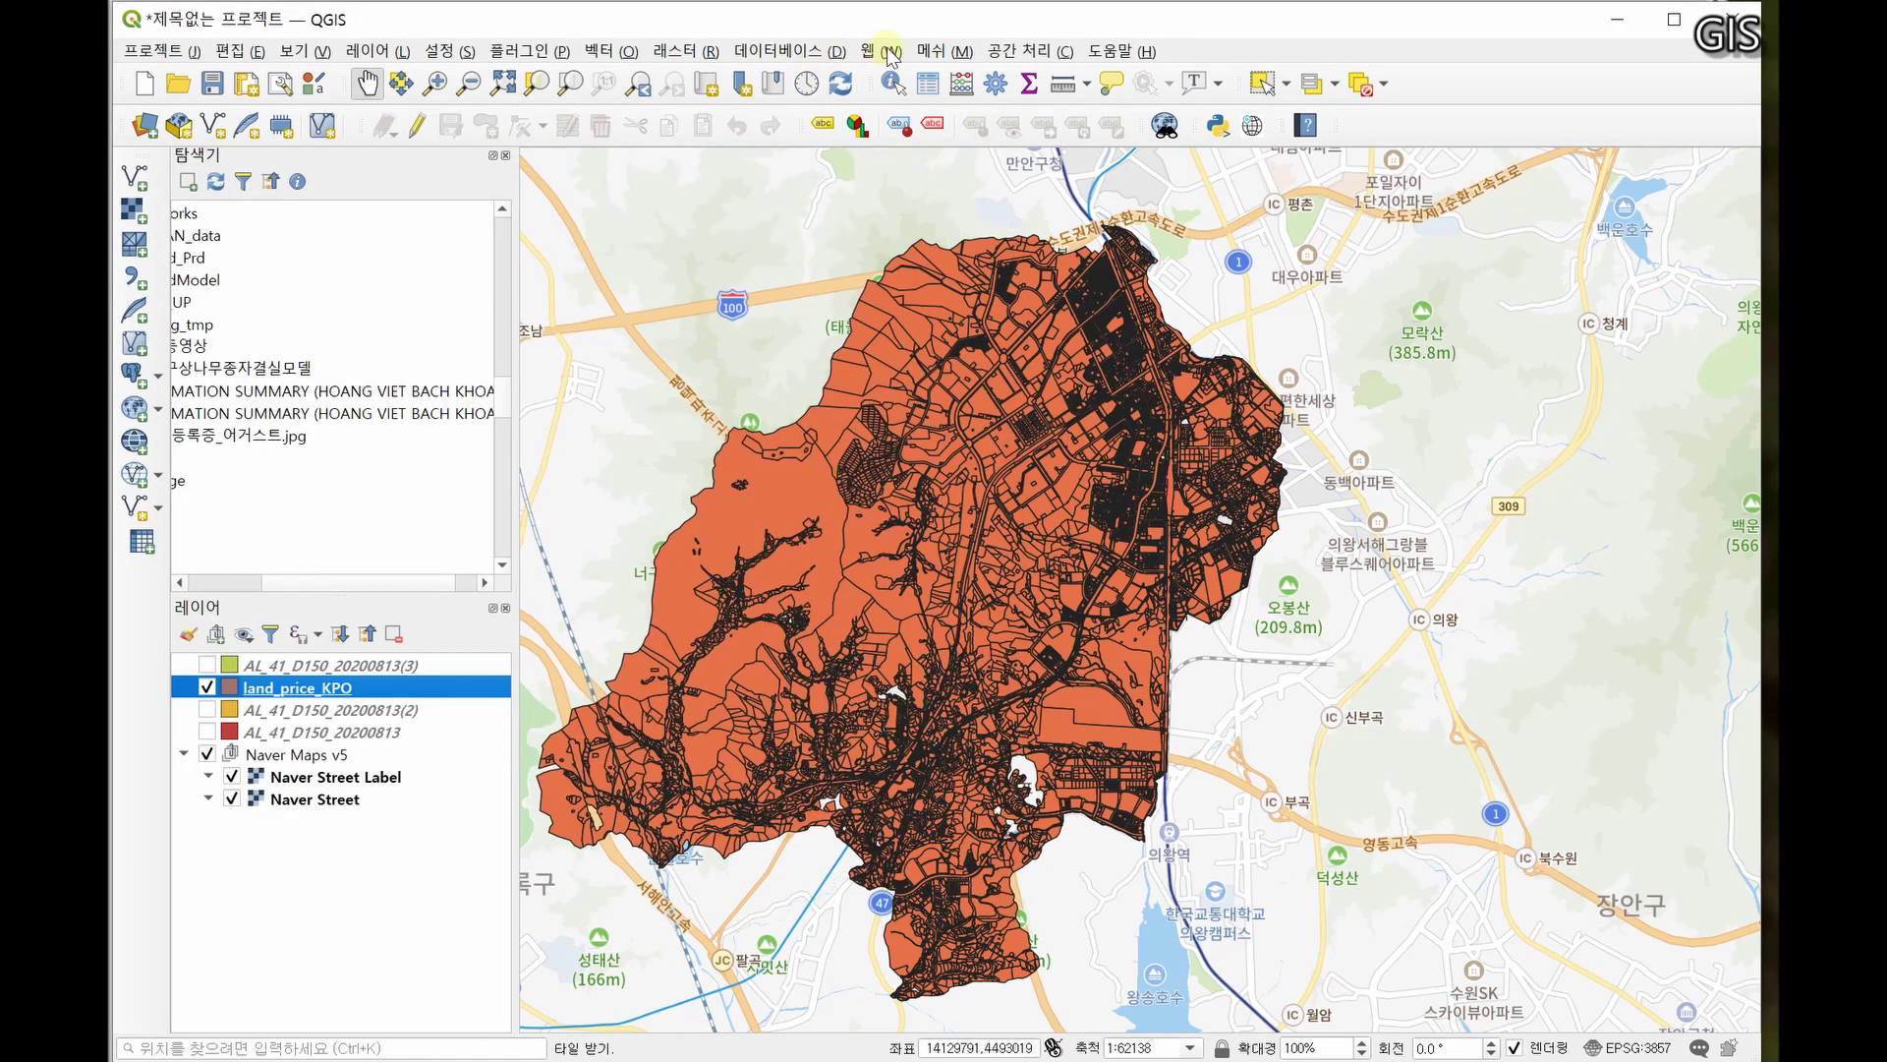
left_click(1030, 51)
mouse_move(865, 54)
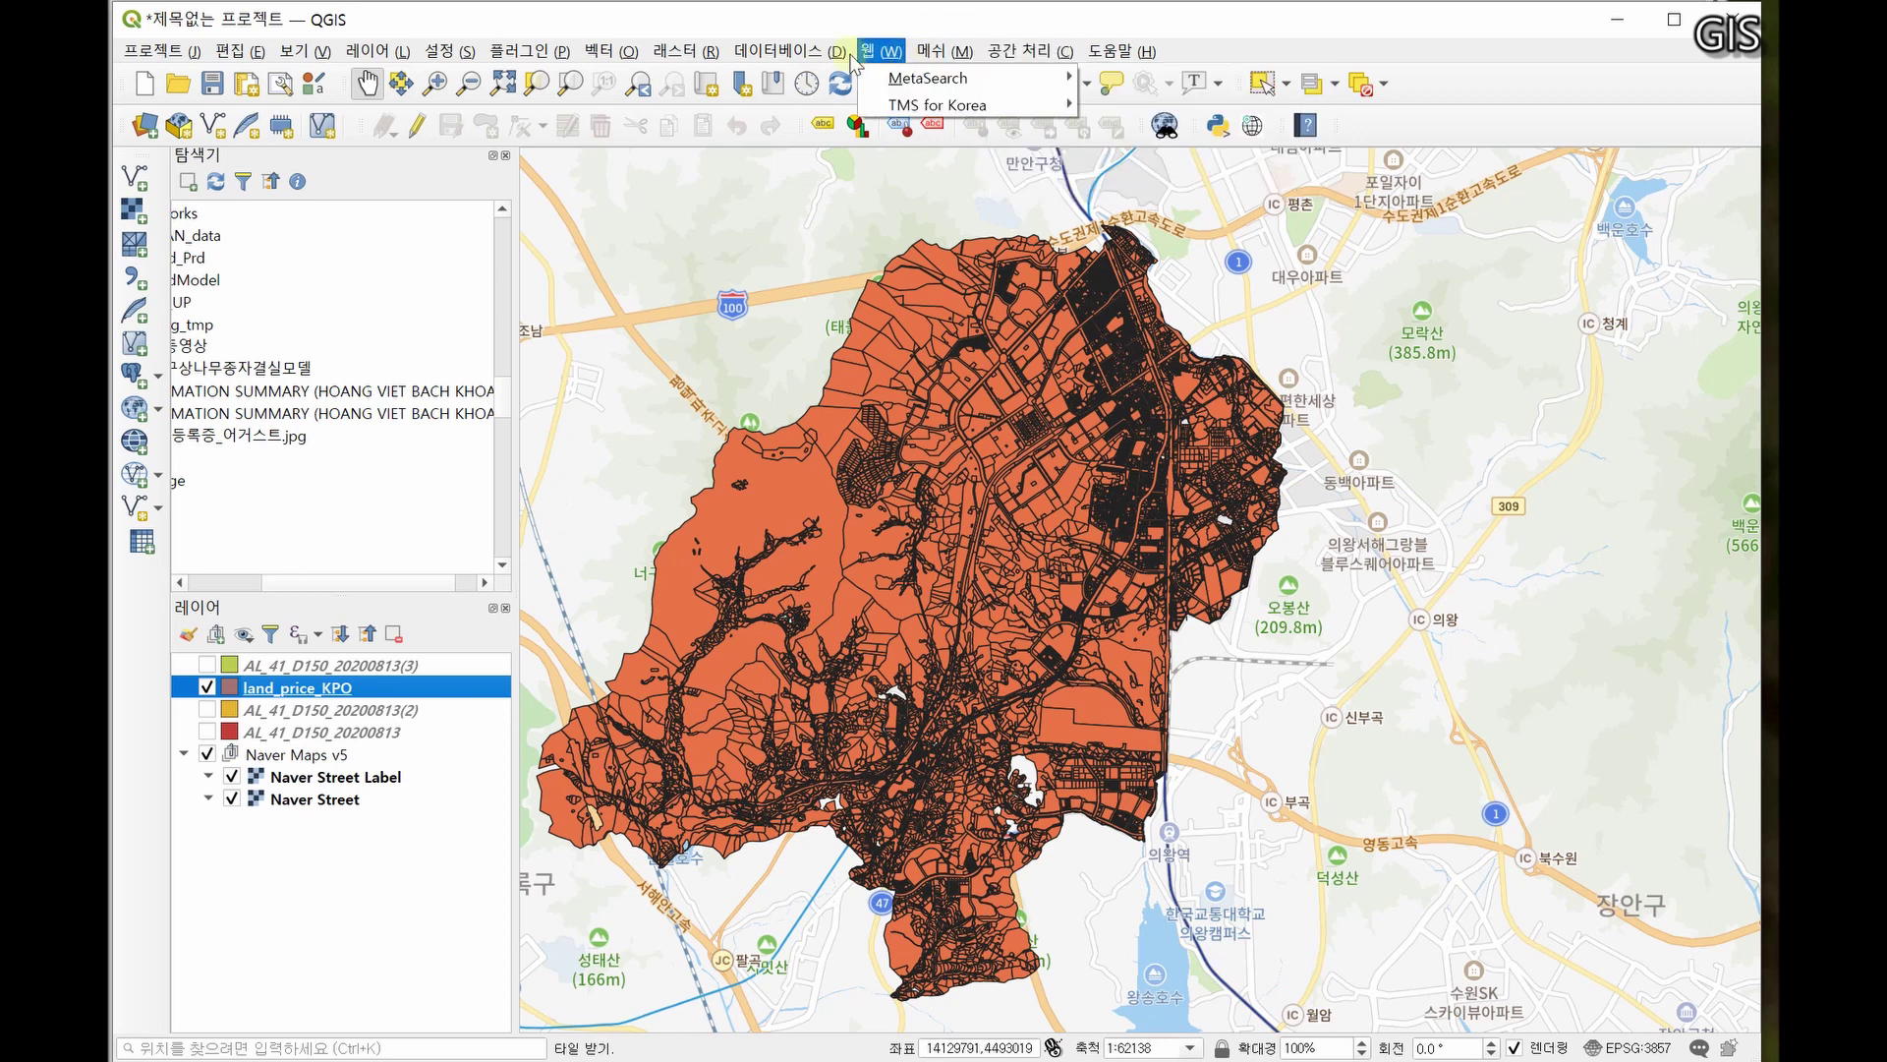
mouse_move(167, 54)
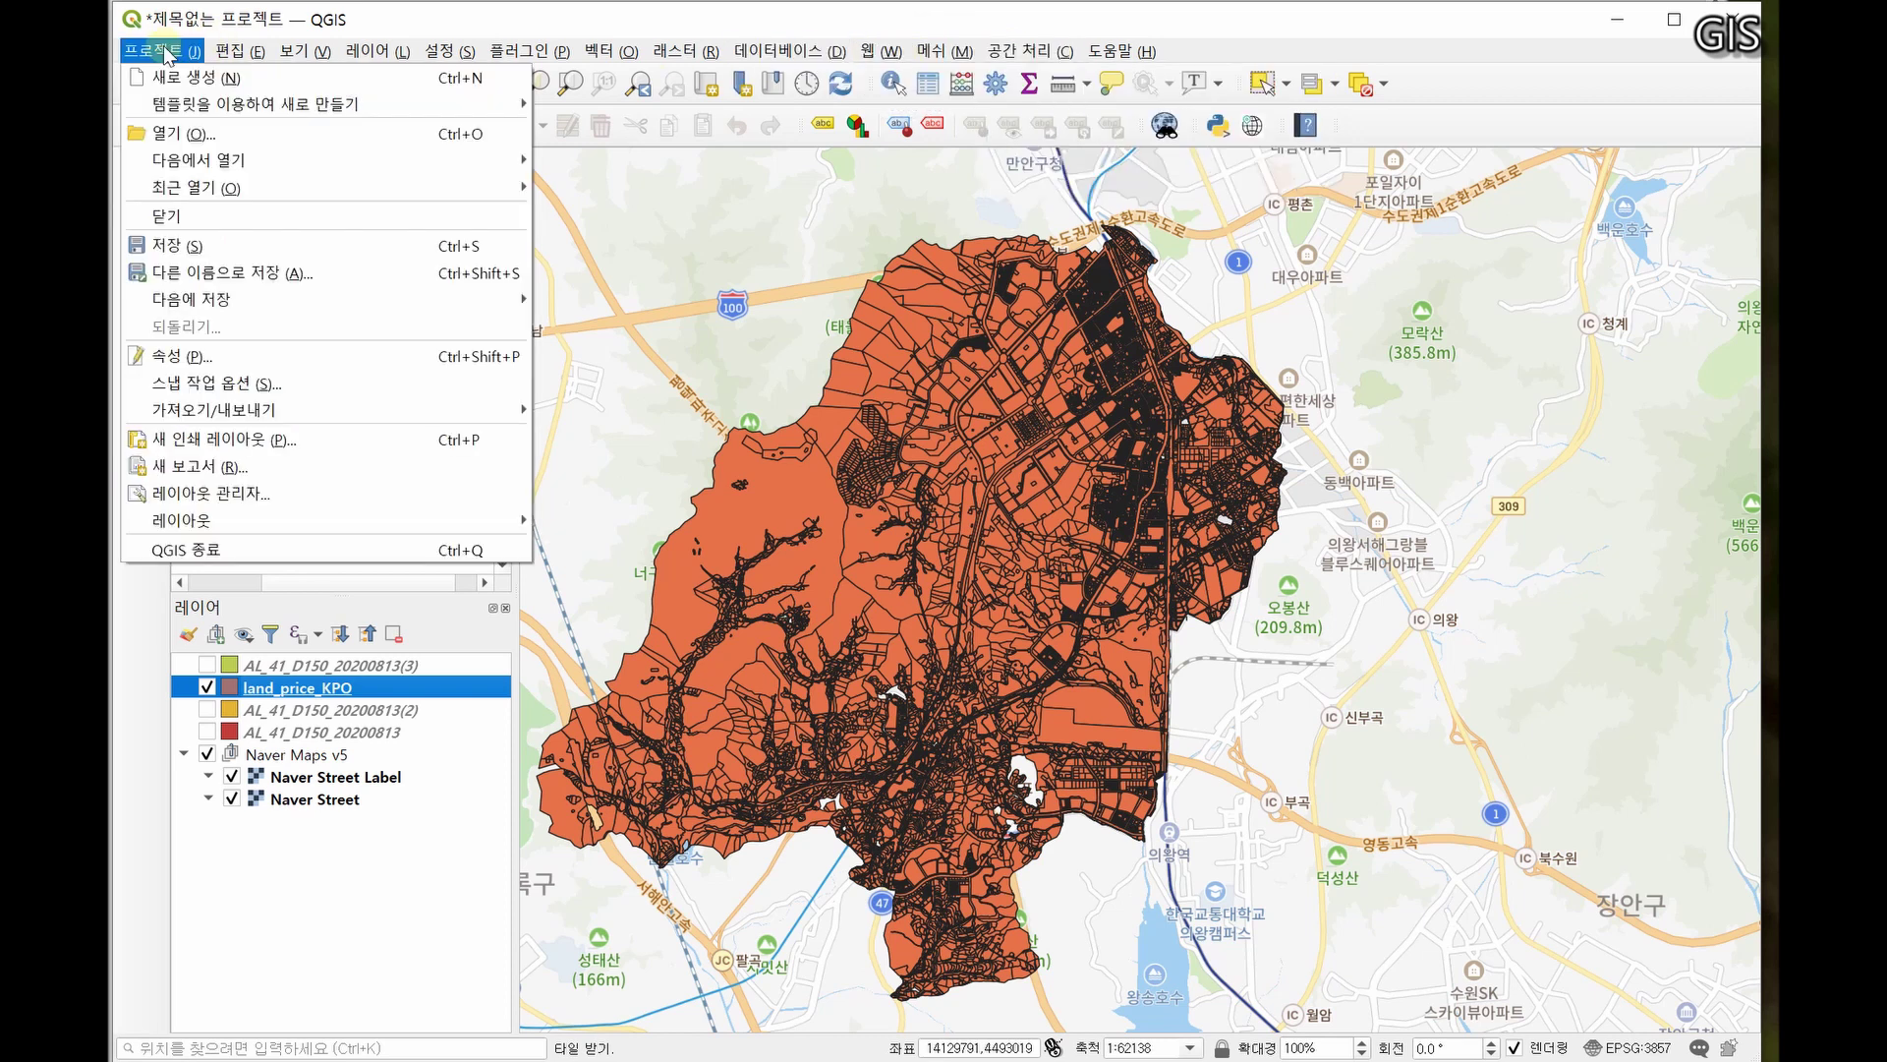
mouse_move(236, 55)
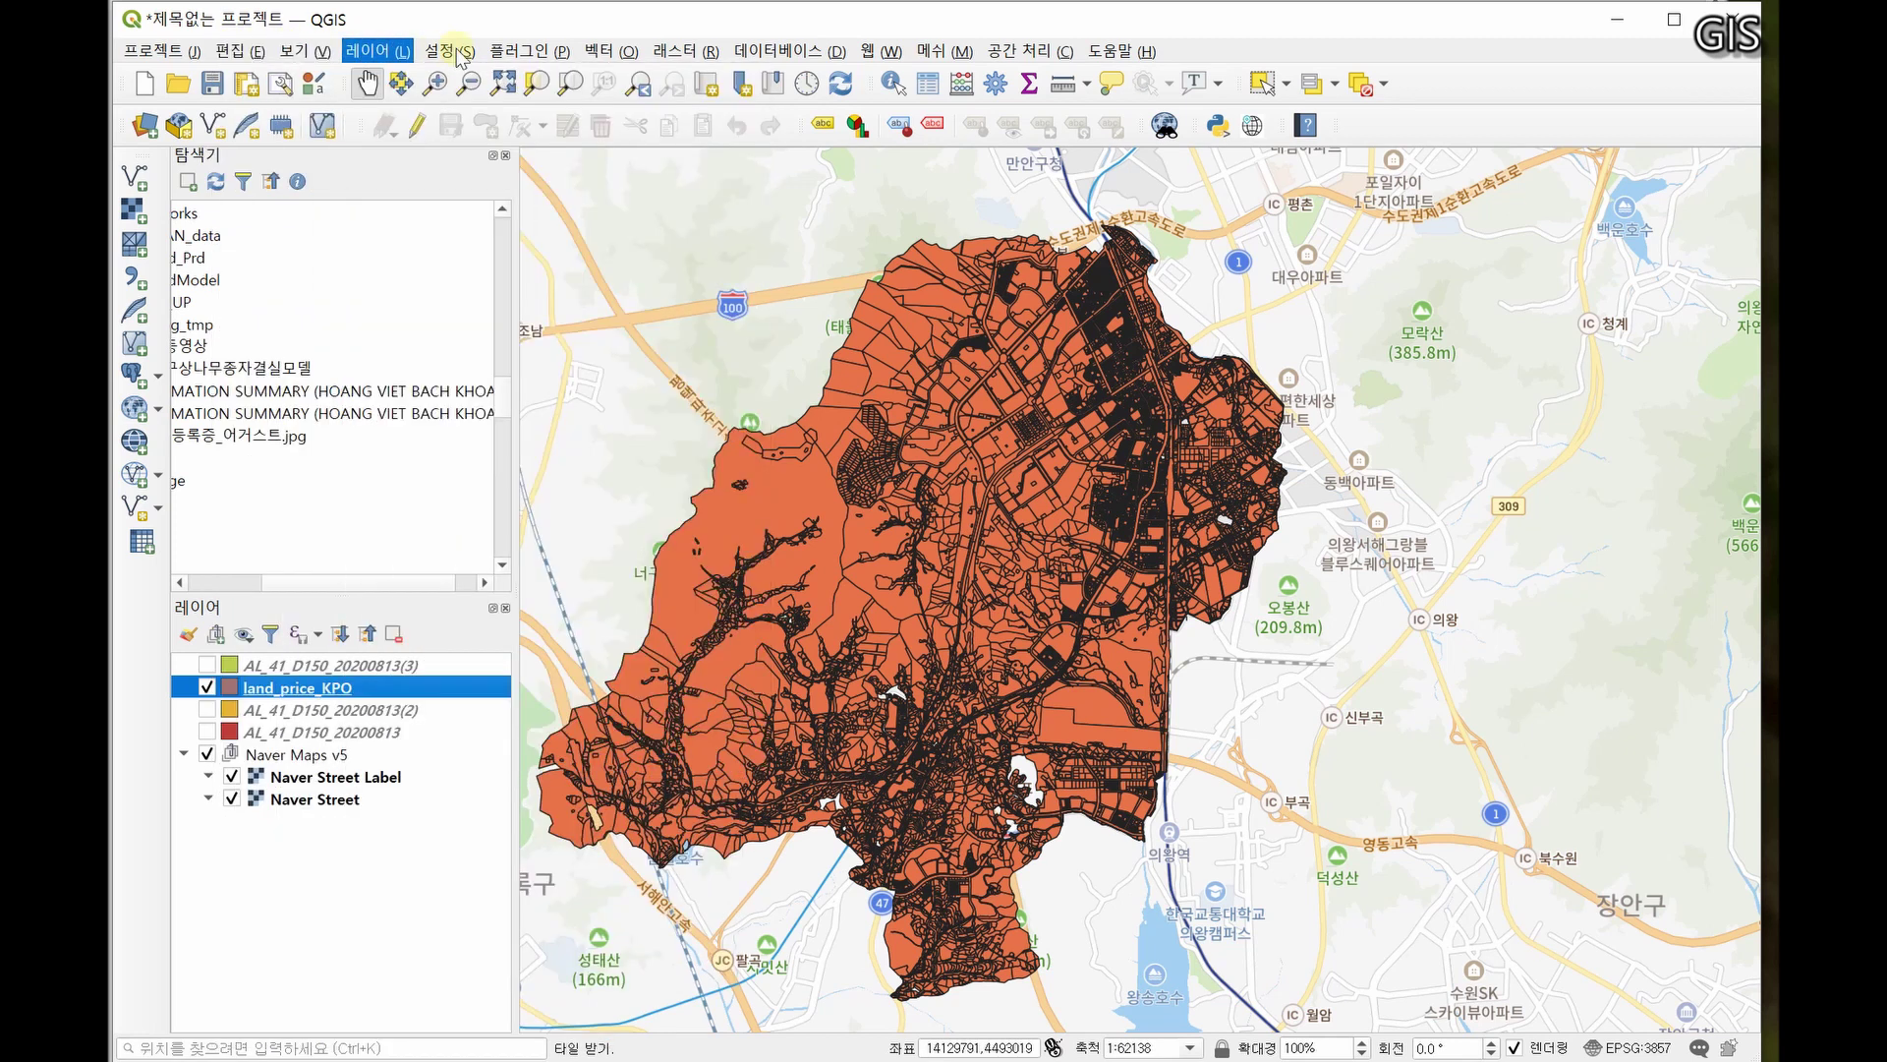
mouse_move(458, 57)
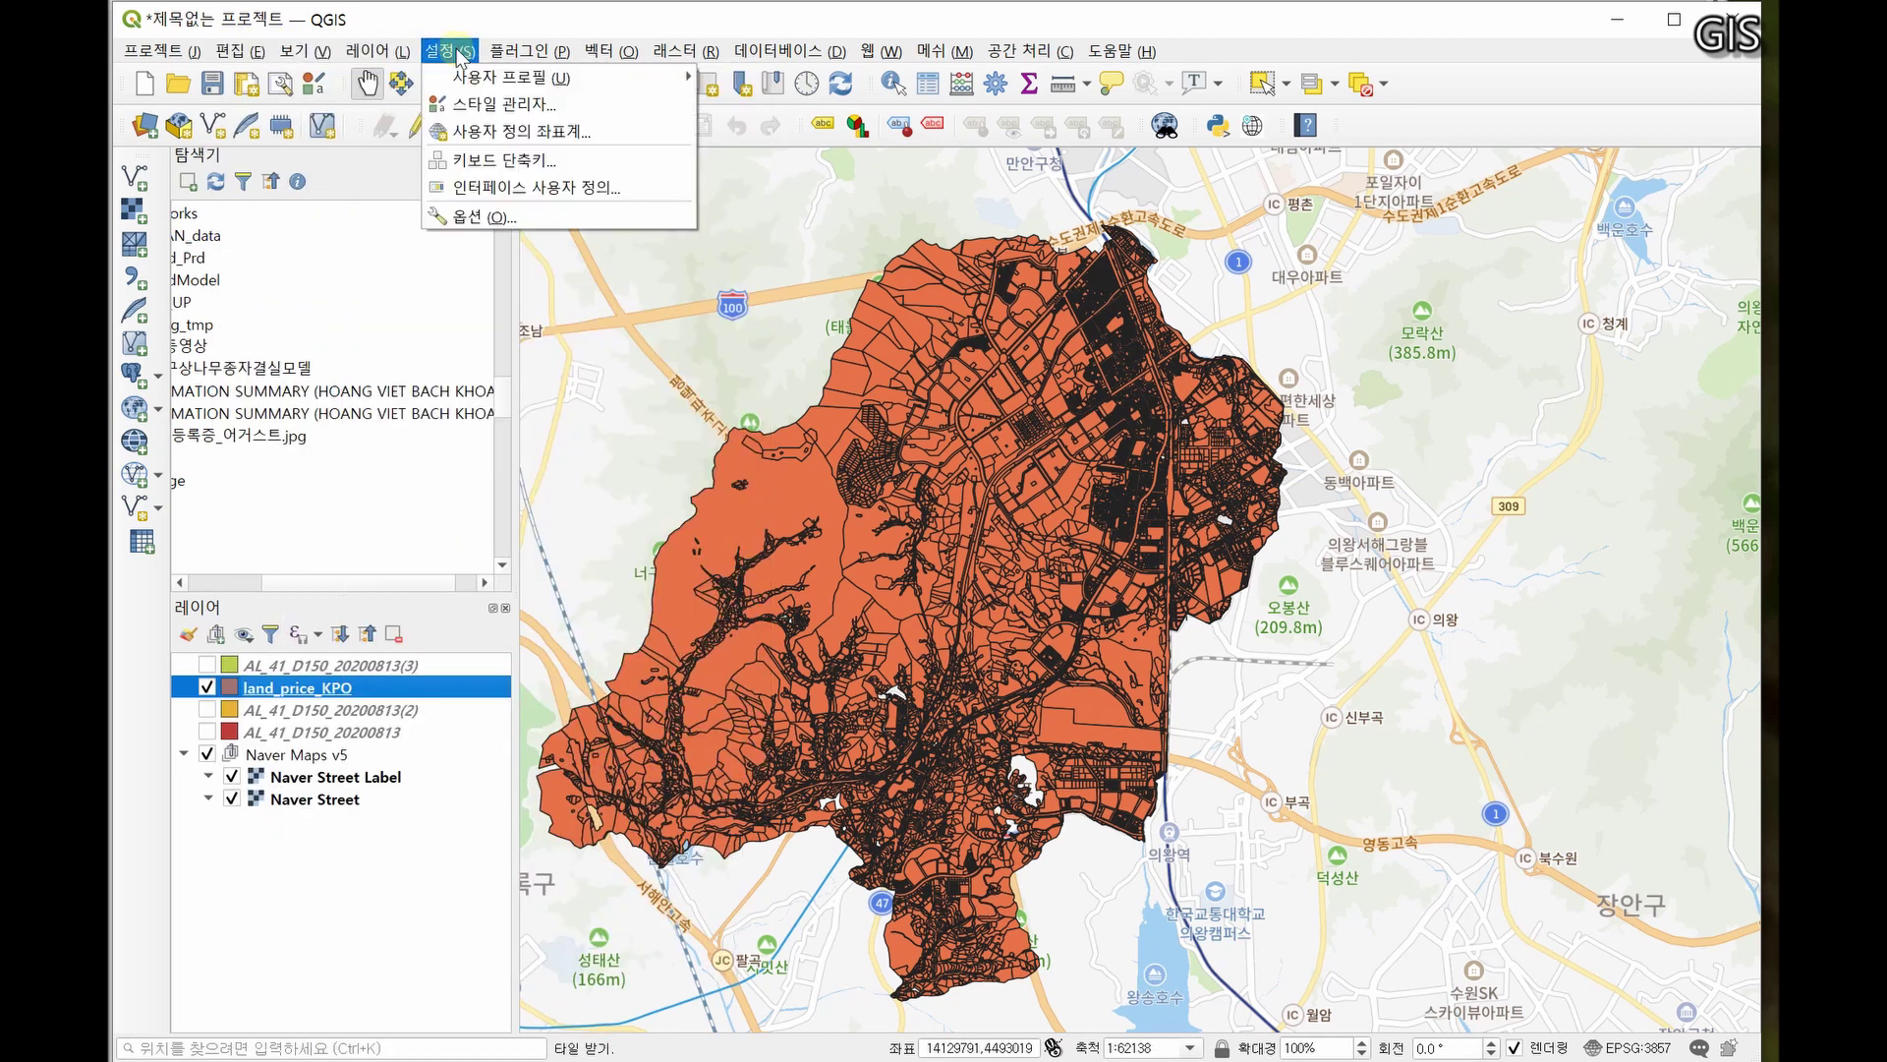
left_click(527, 216)
left_click_drag(1163, 1, 1158, 202)
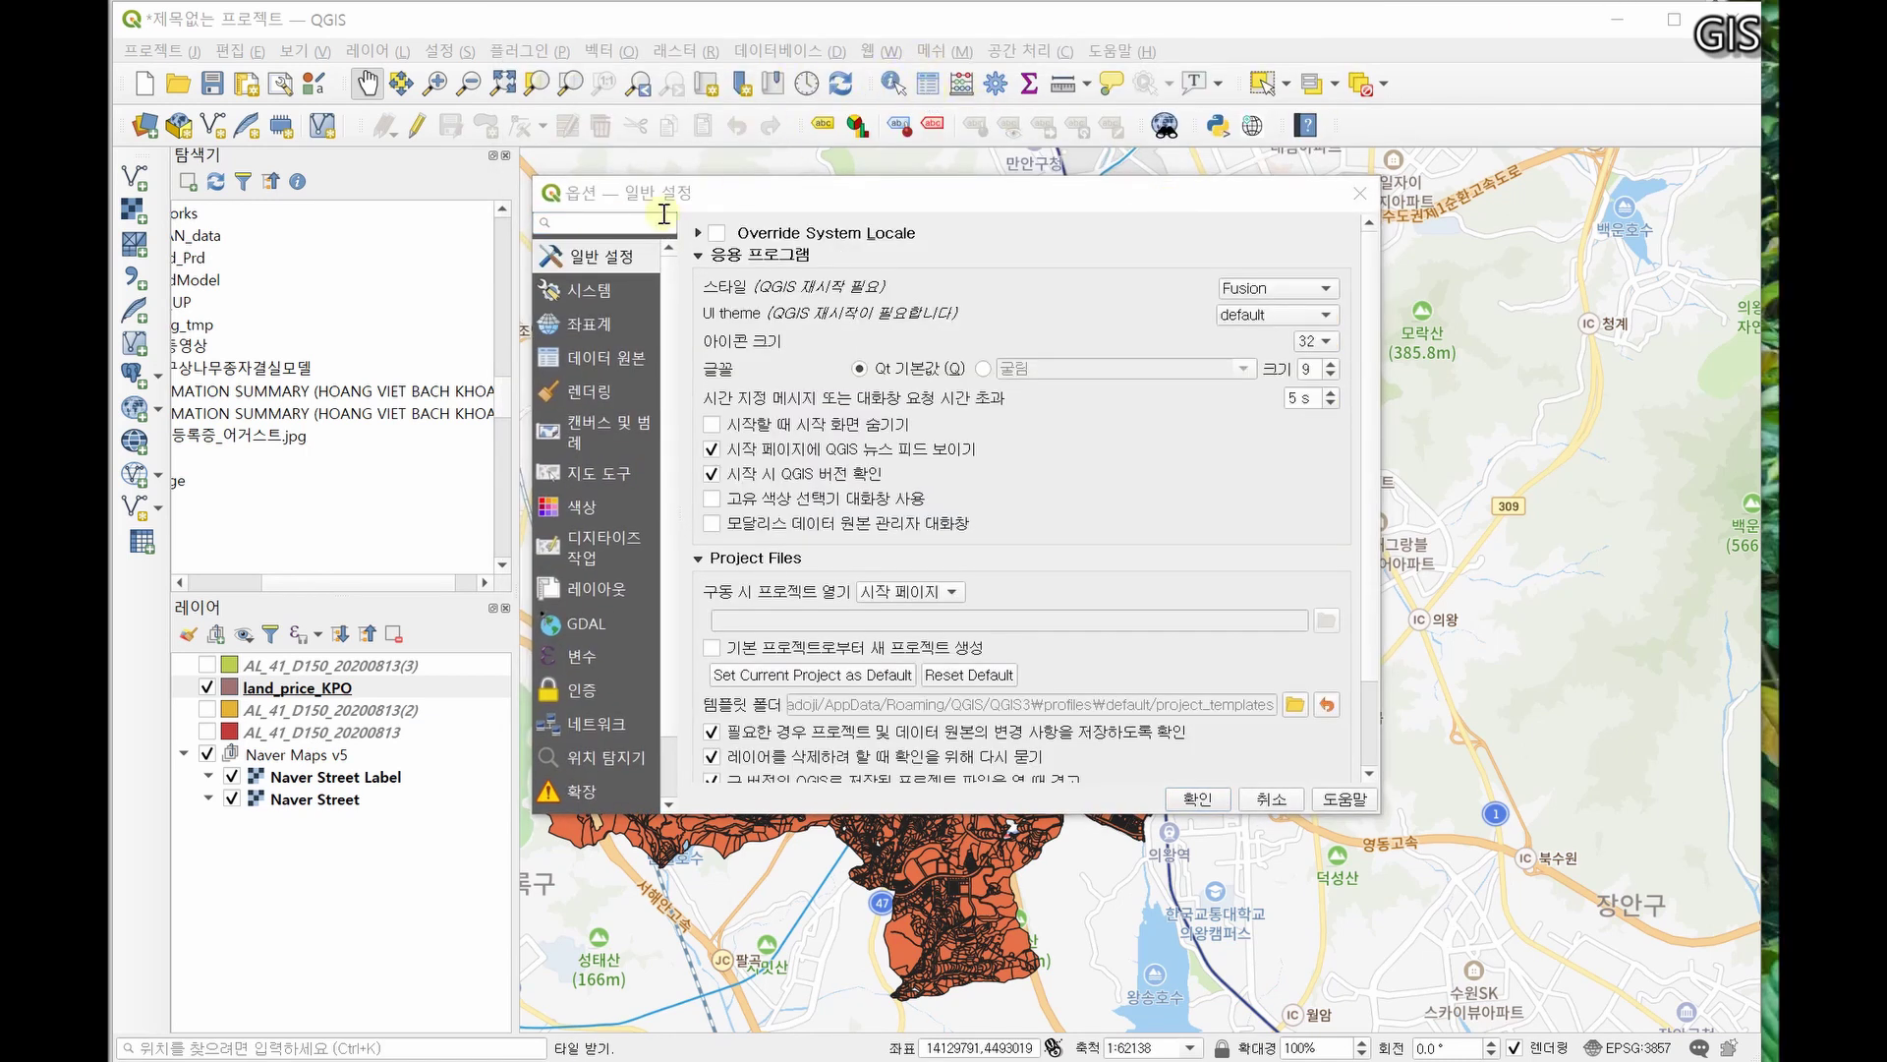
scroll(625, 366, "down", 1)
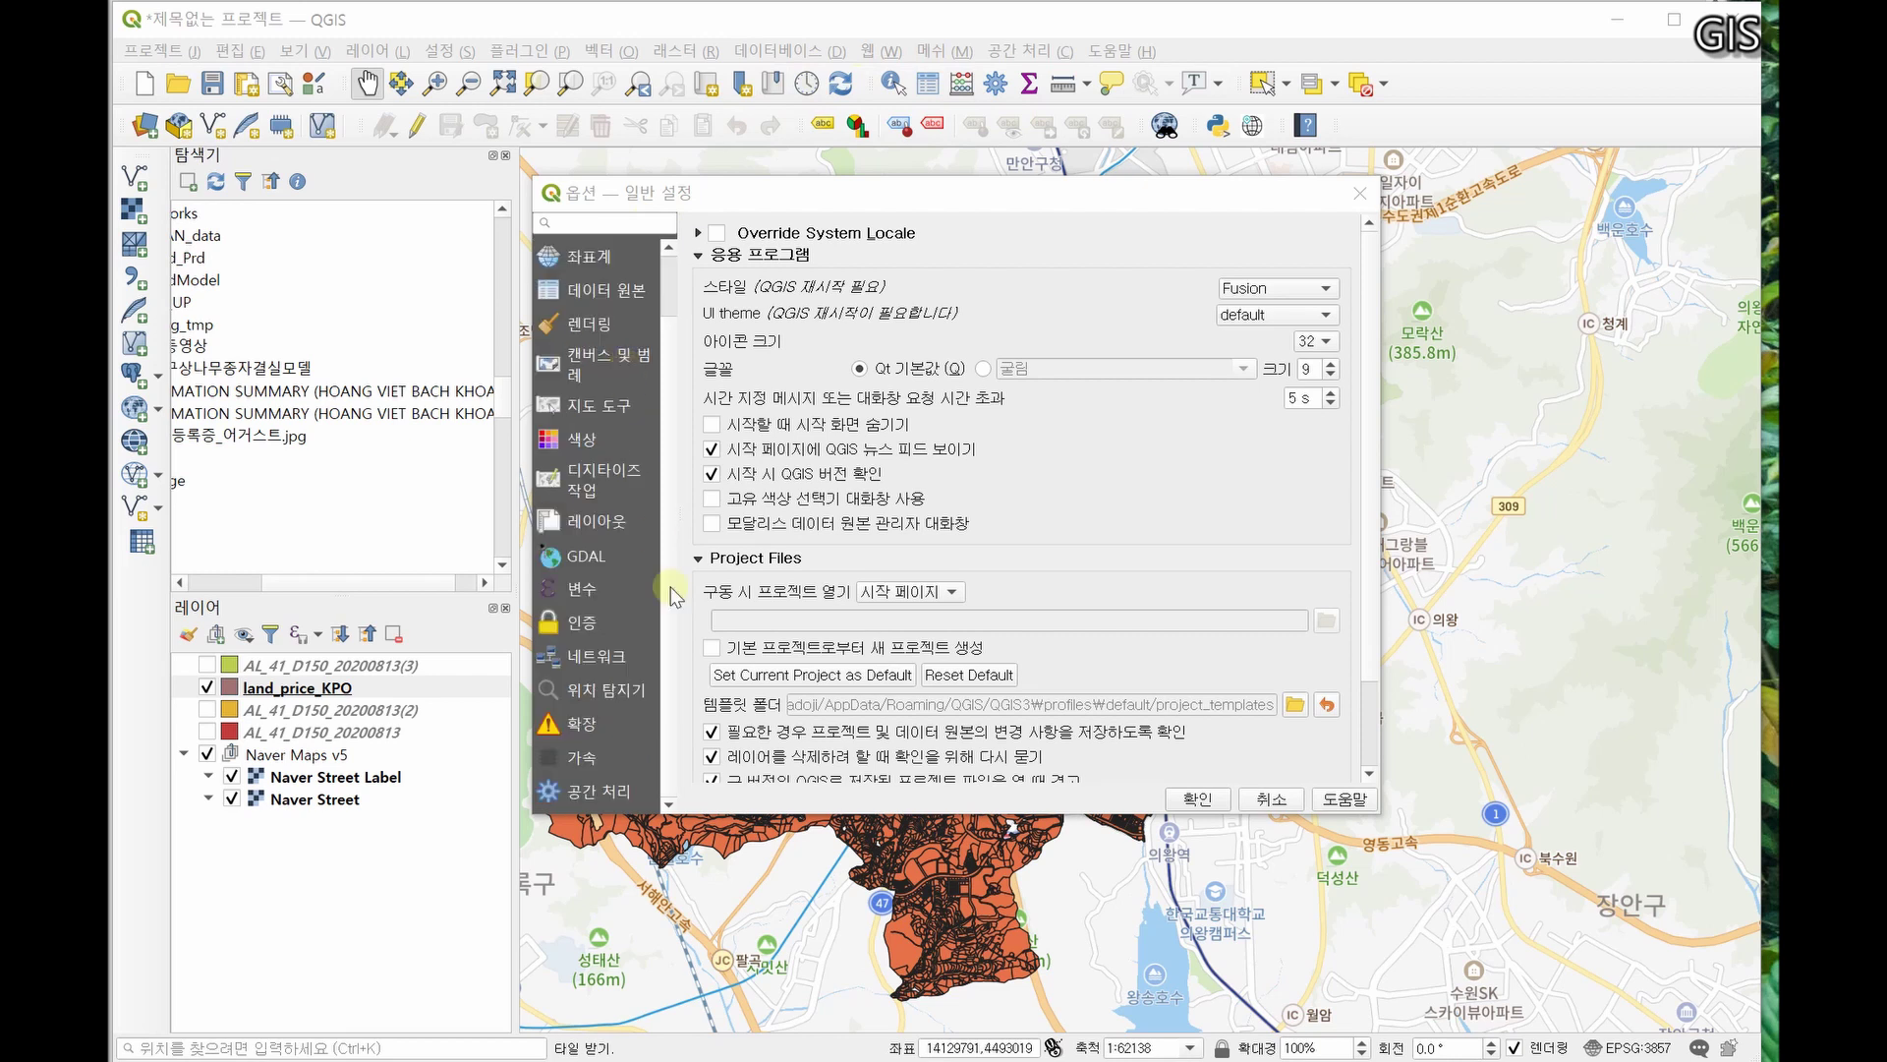
left_click(614, 788)
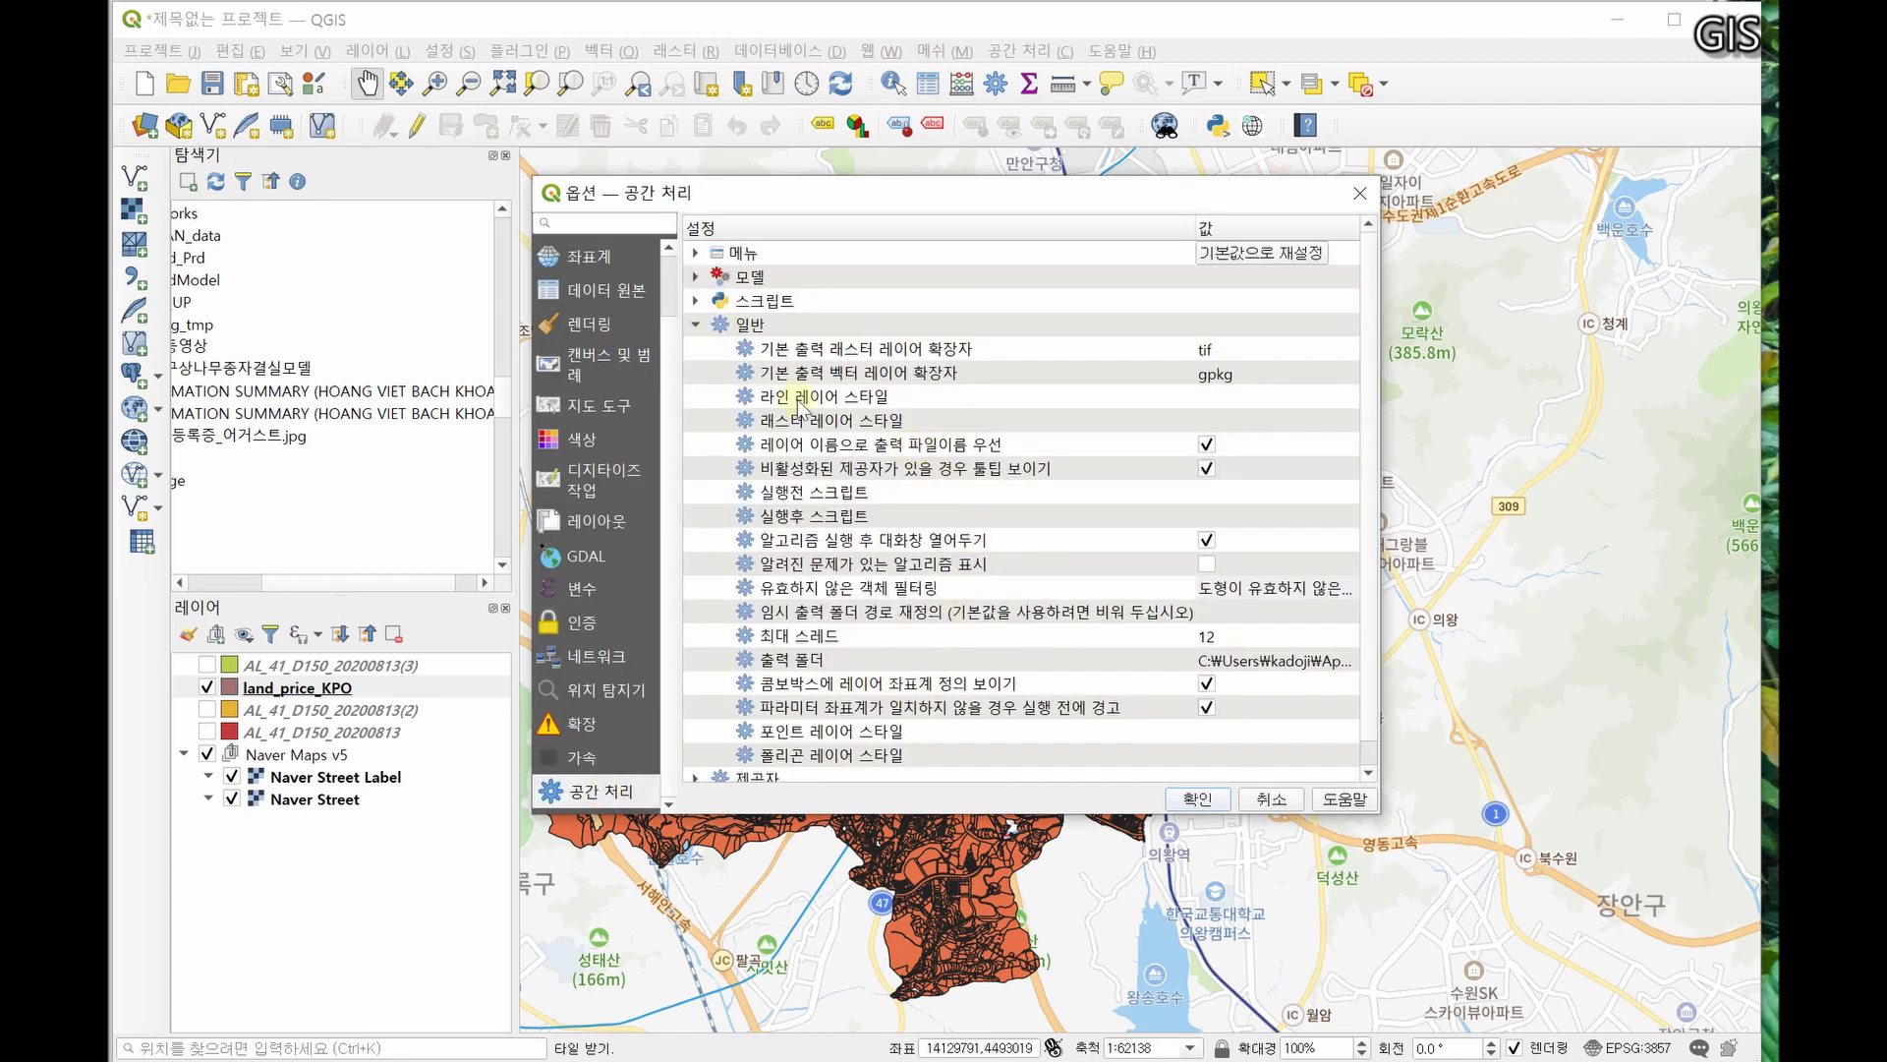
- Set the general invalid feature filtering to 유효하지 않은 도형을 가진 객체 건너뛰기(무시) and accept the options
left_click(697, 324)
left_click(706, 326)
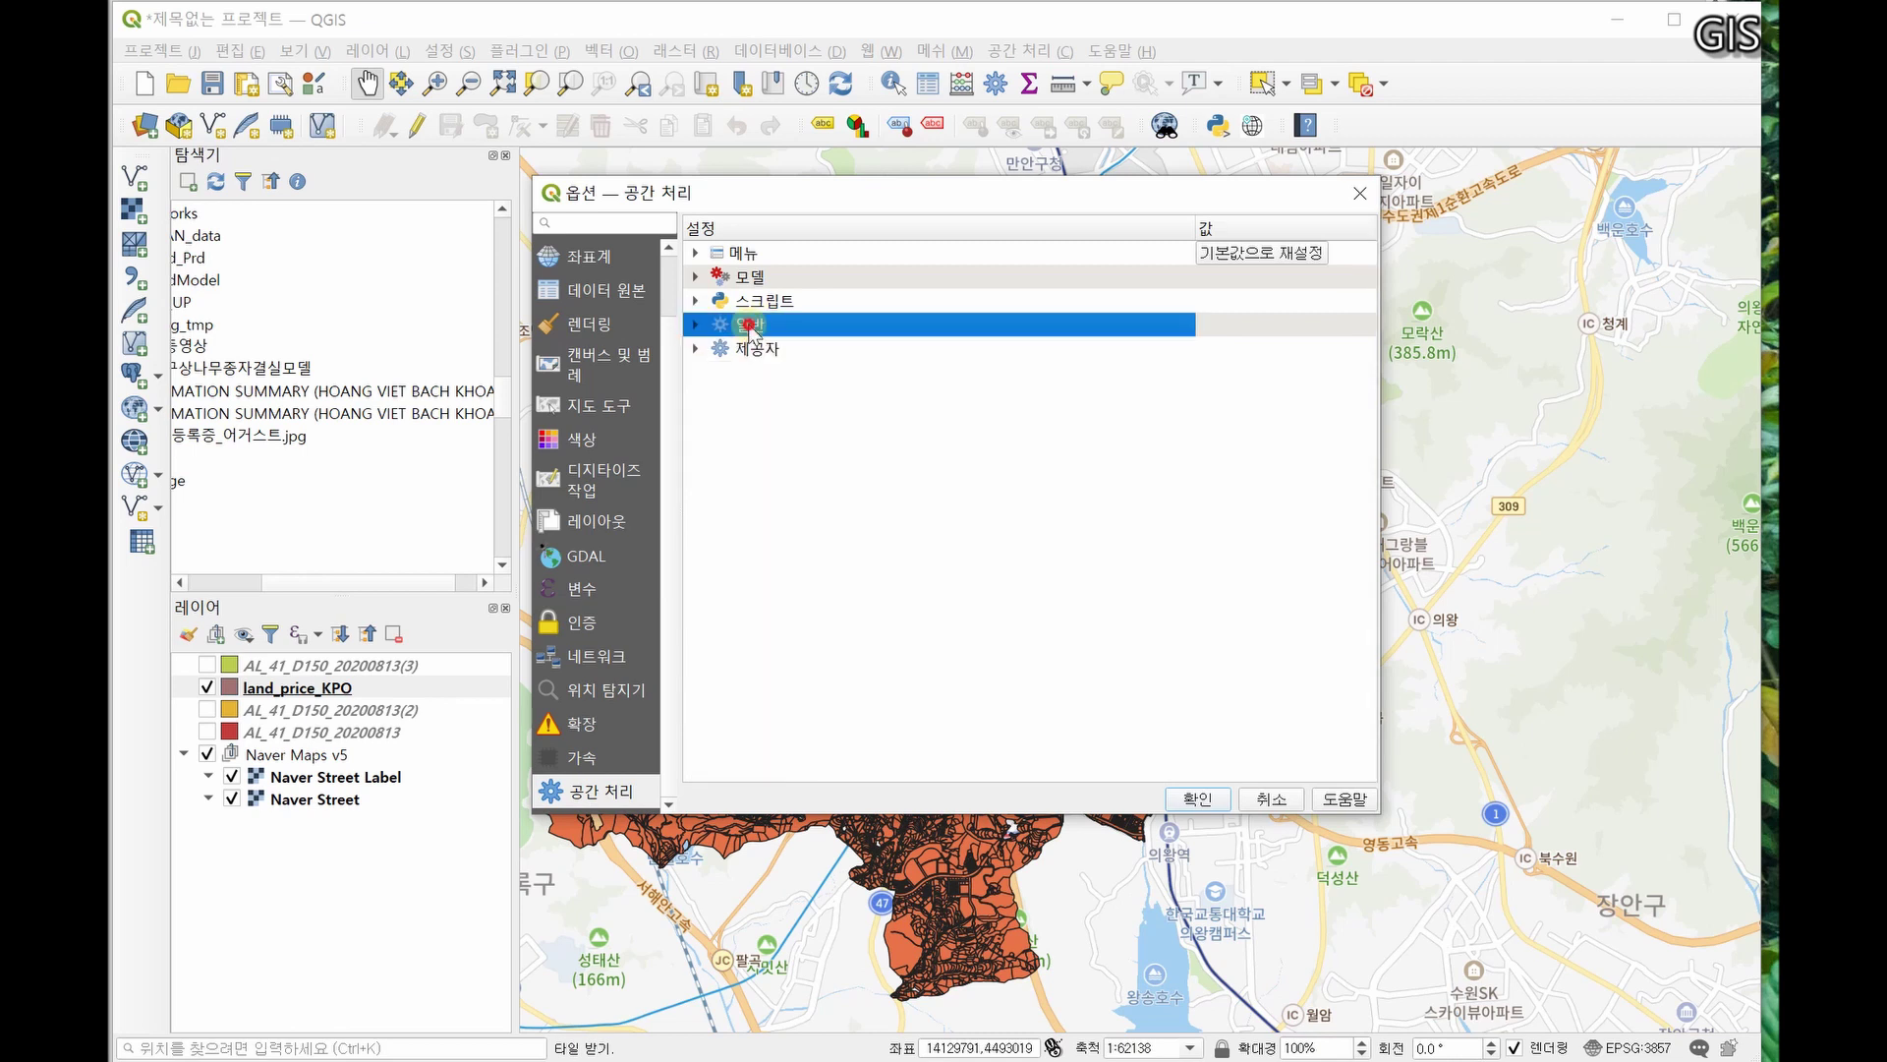
left_click(696, 324)
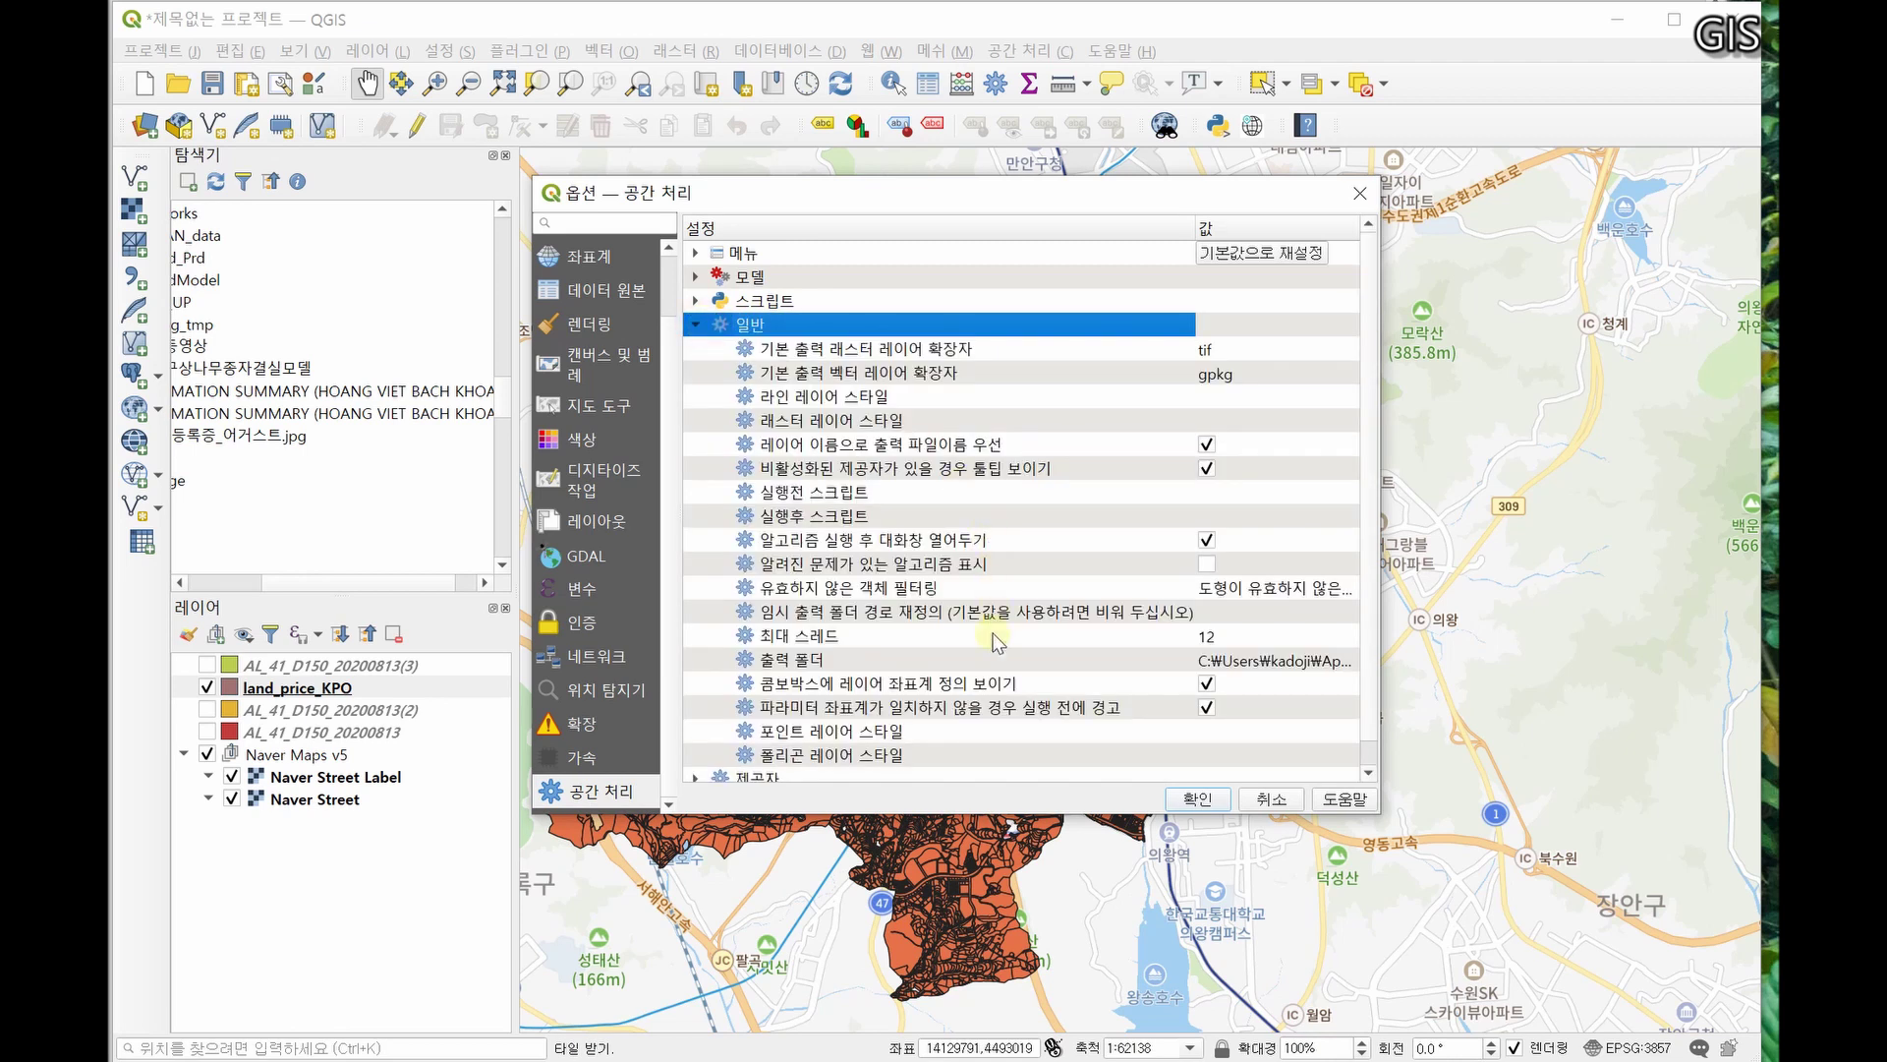
left_click(1349, 598)
left_click(1349, 597)
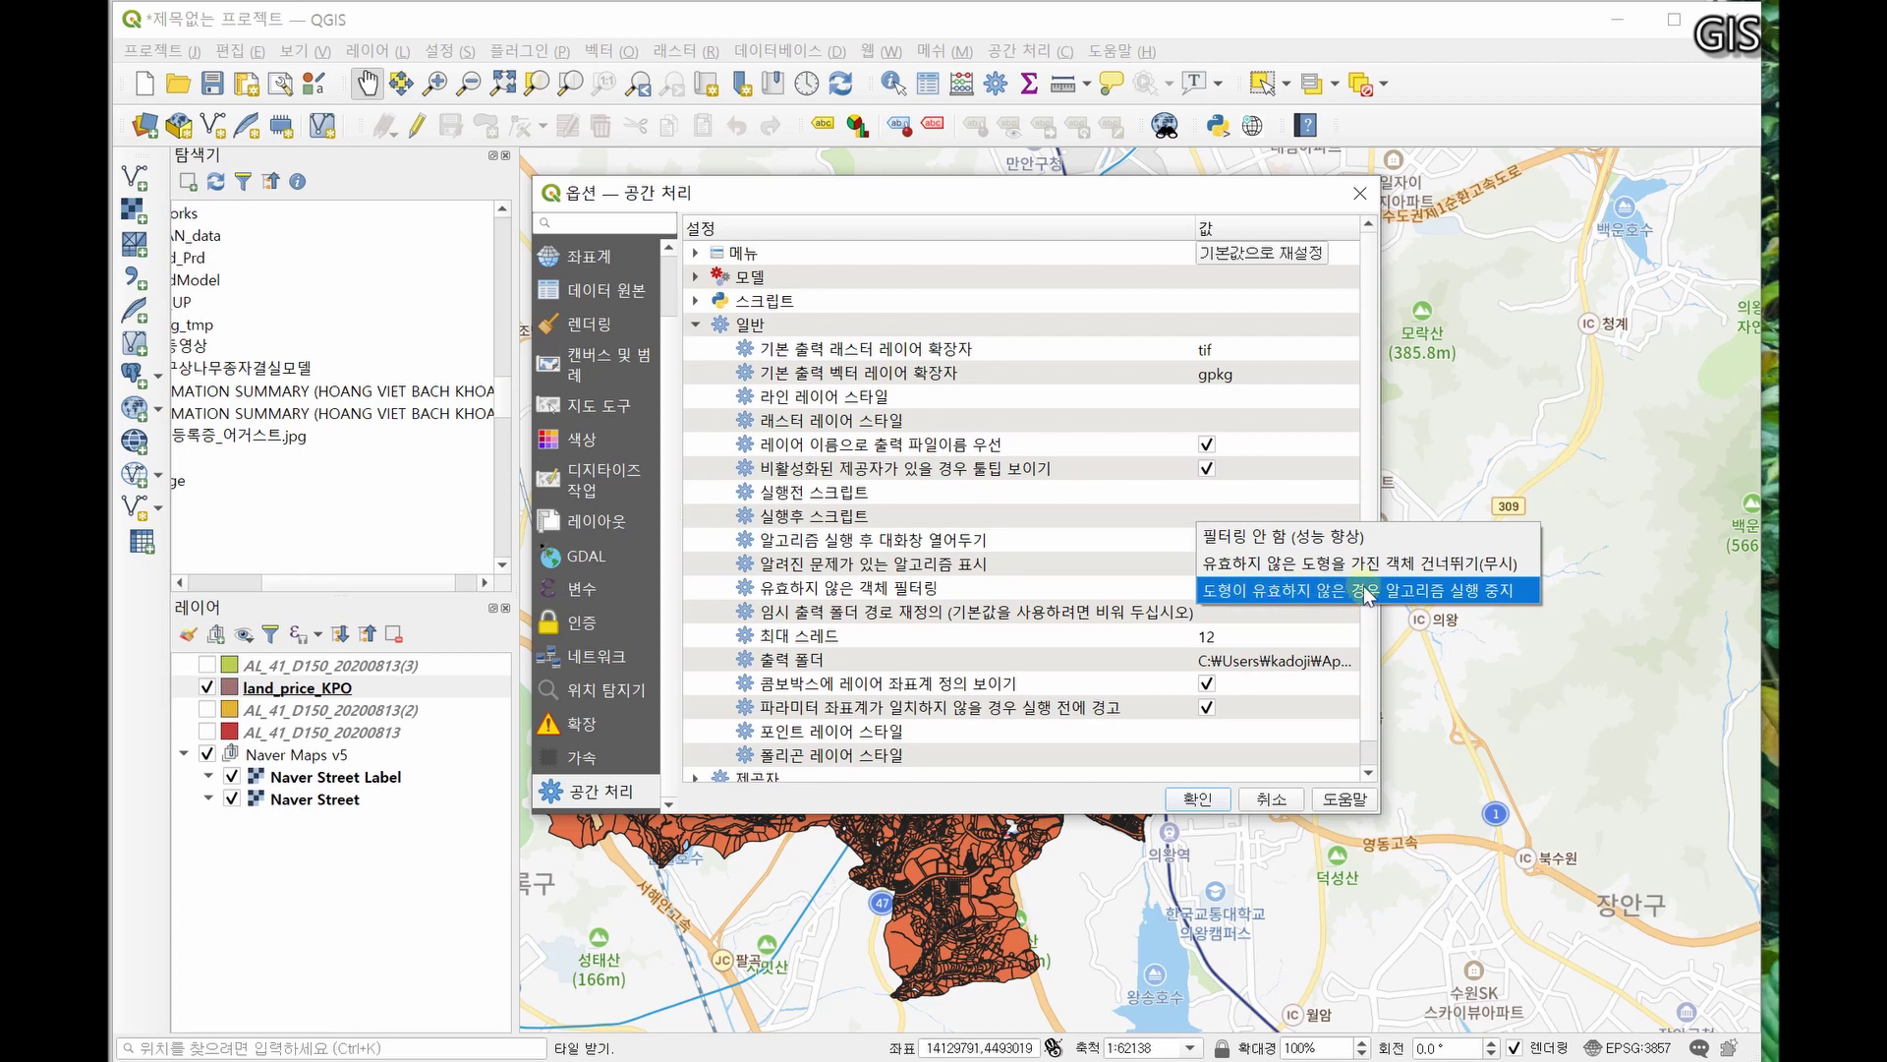
left_click(1308, 570)
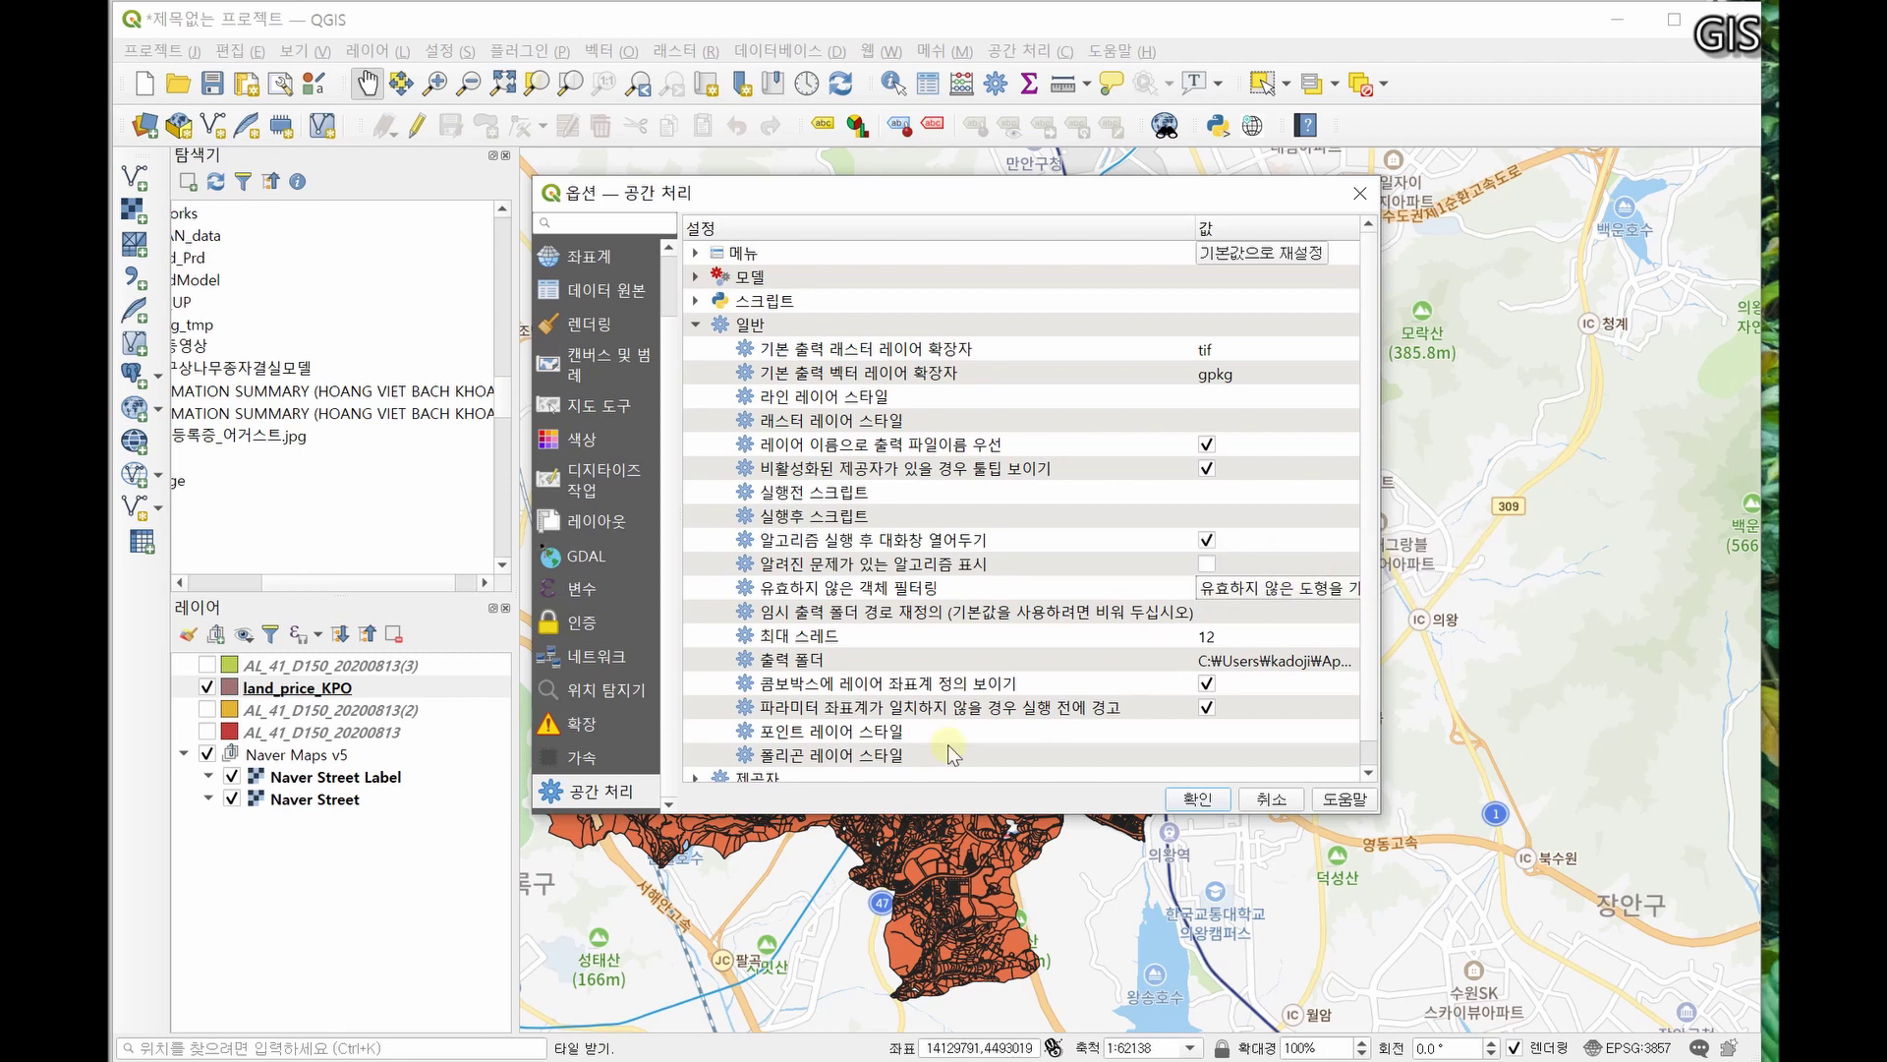
left_click(1201, 800)
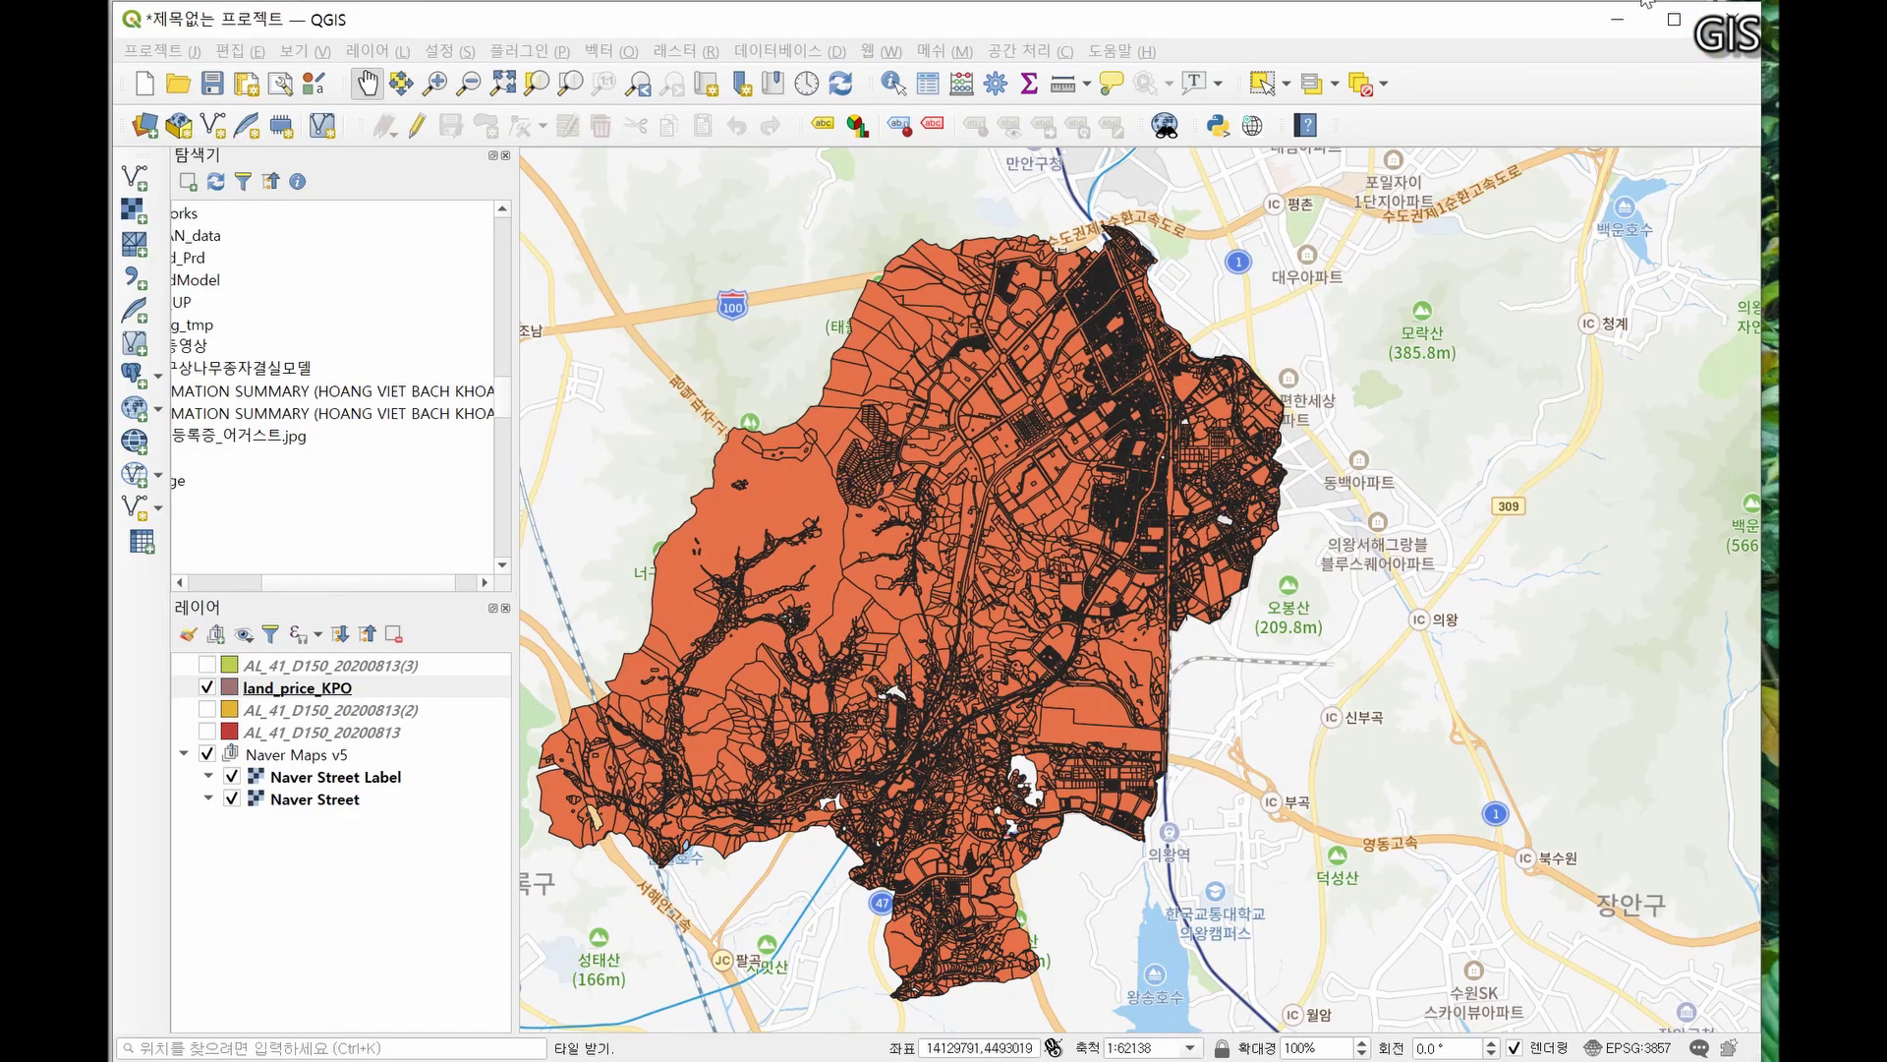
- Run the Centroids (중심점) tool on land_price_KPO with a temporary output layer and close the tool
left_click(618, 50)
mouse_move(656, 115)
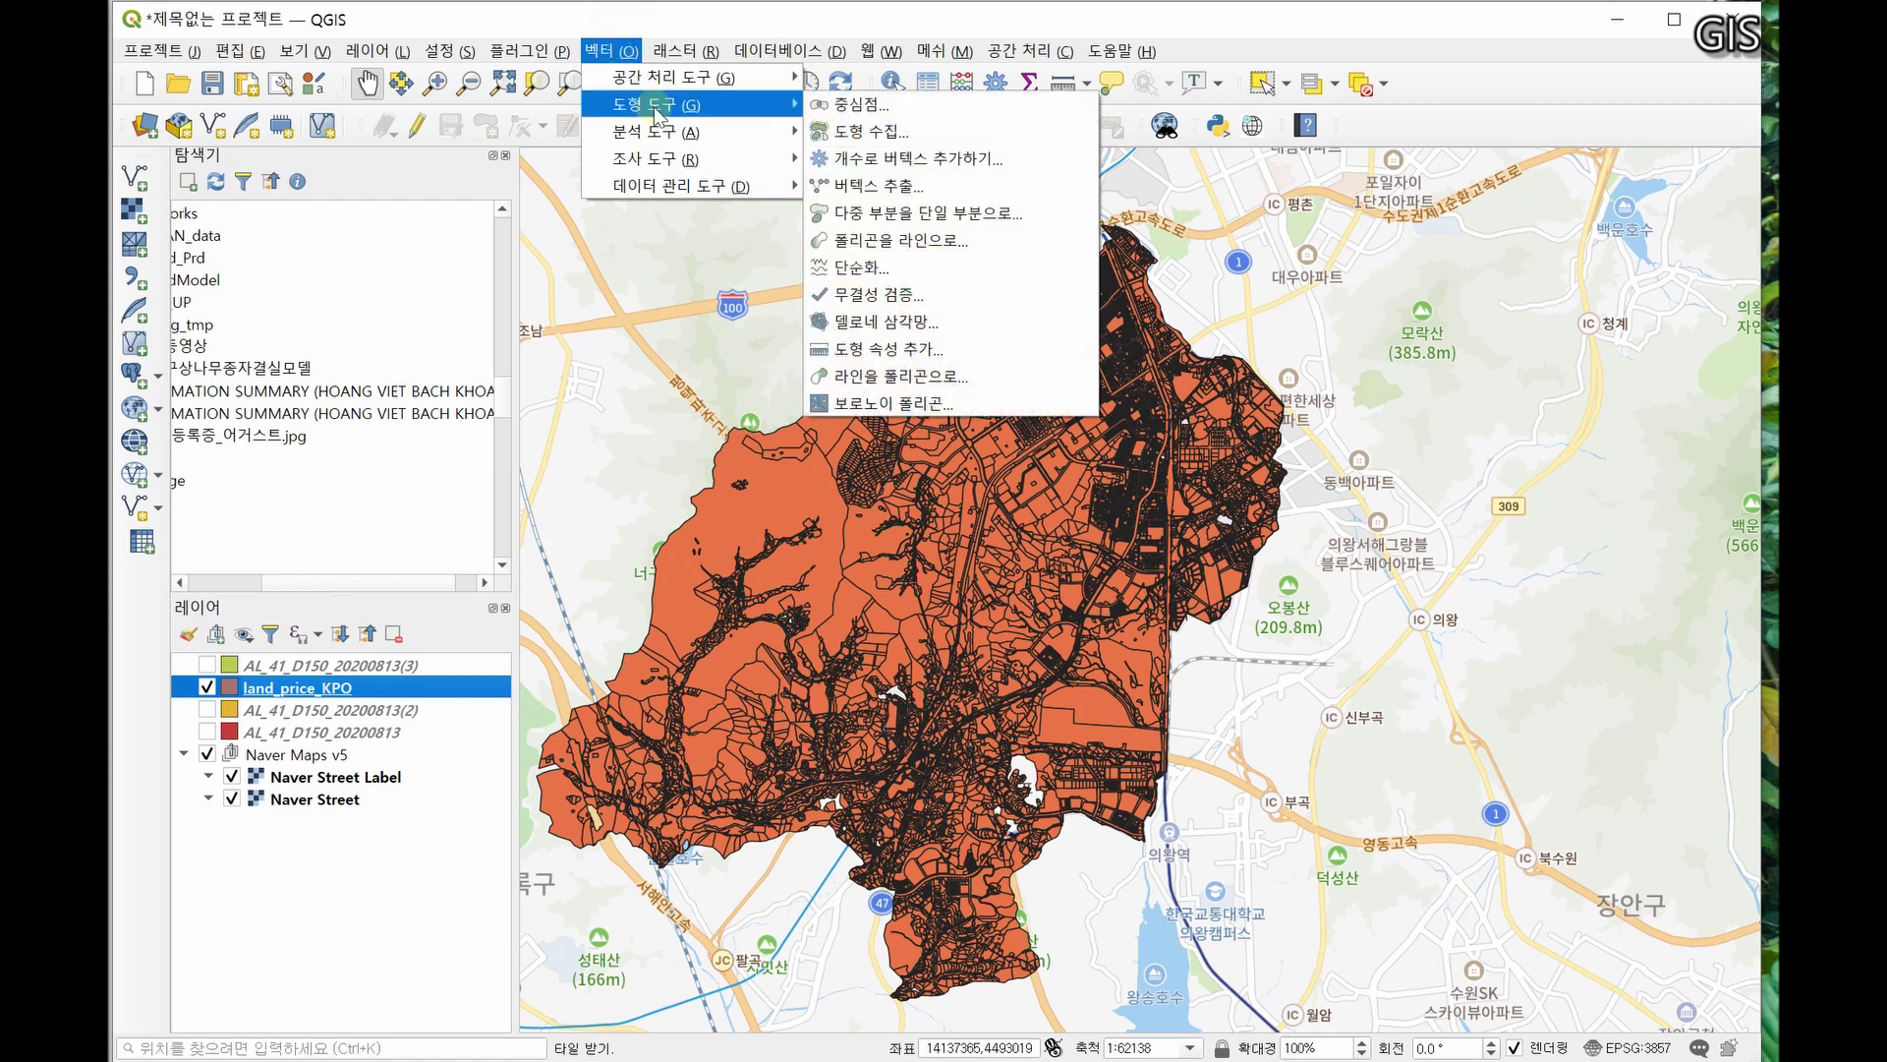
left_click(898, 109)
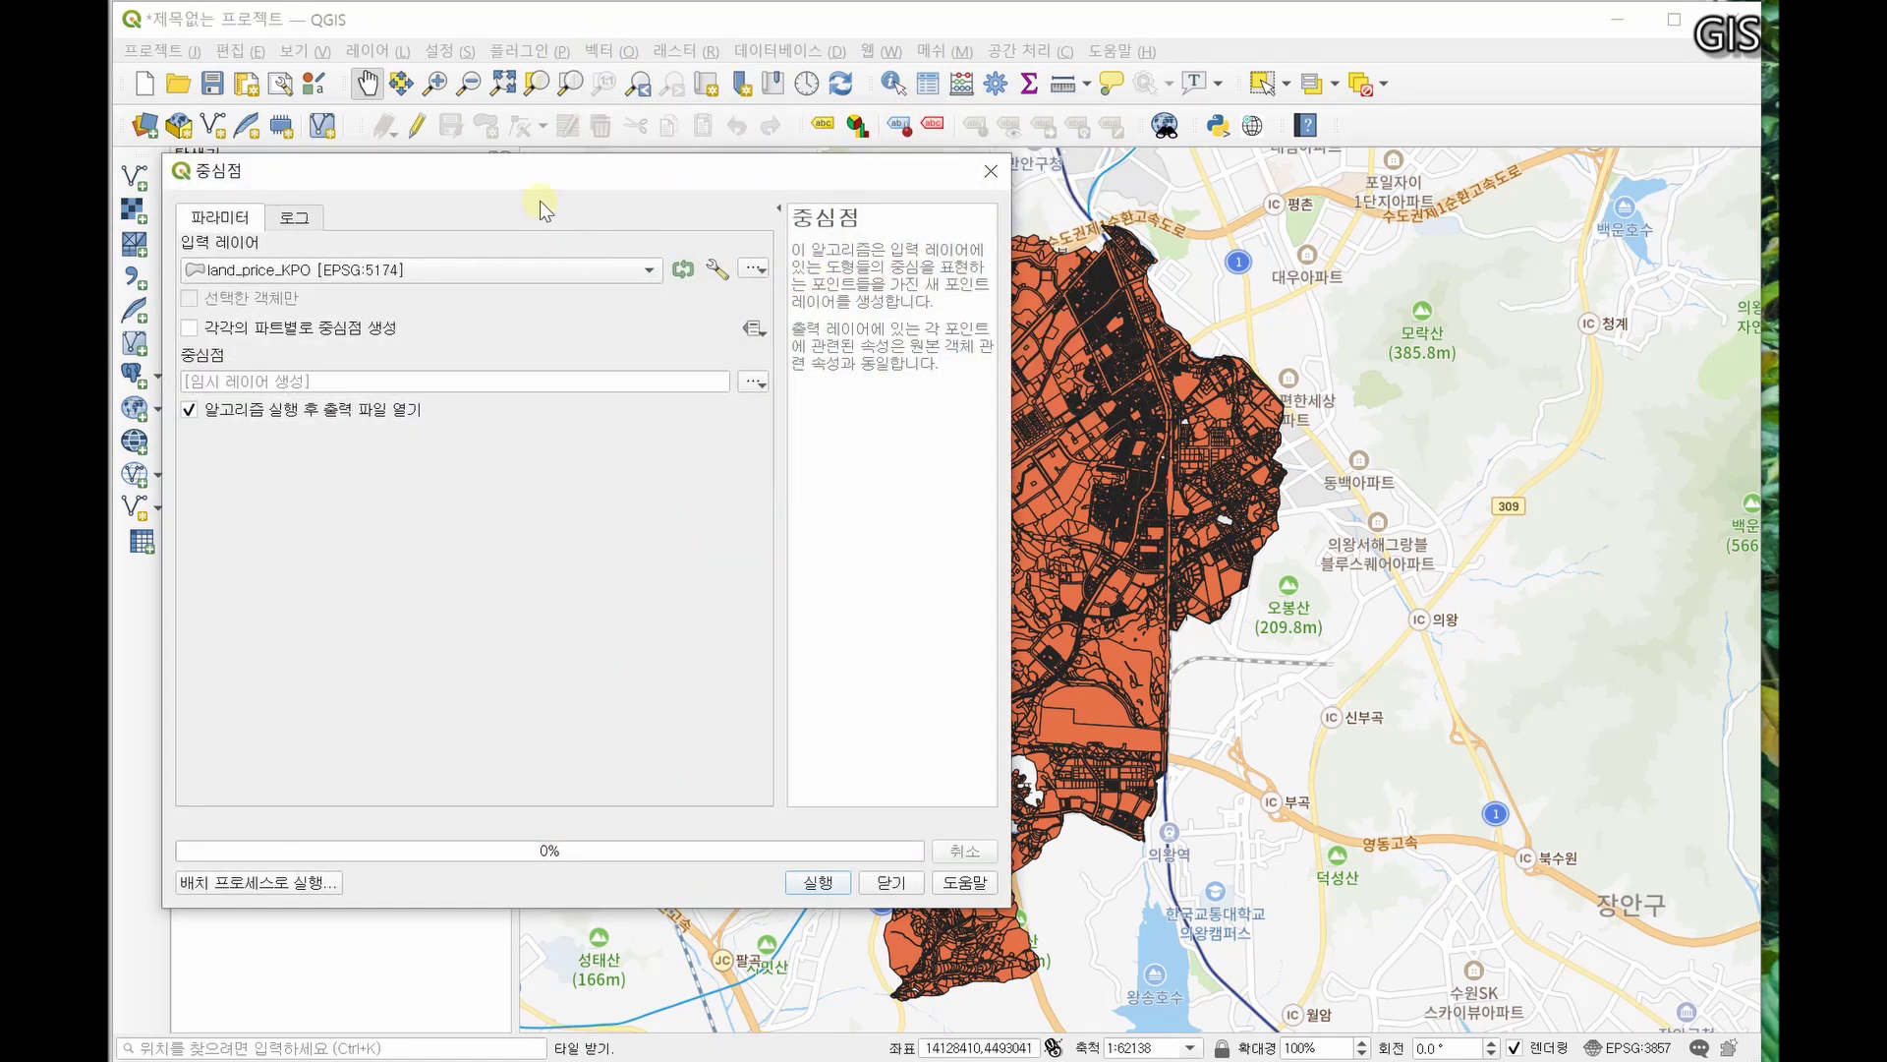
left_click_drag(552, 187, 1111, 257)
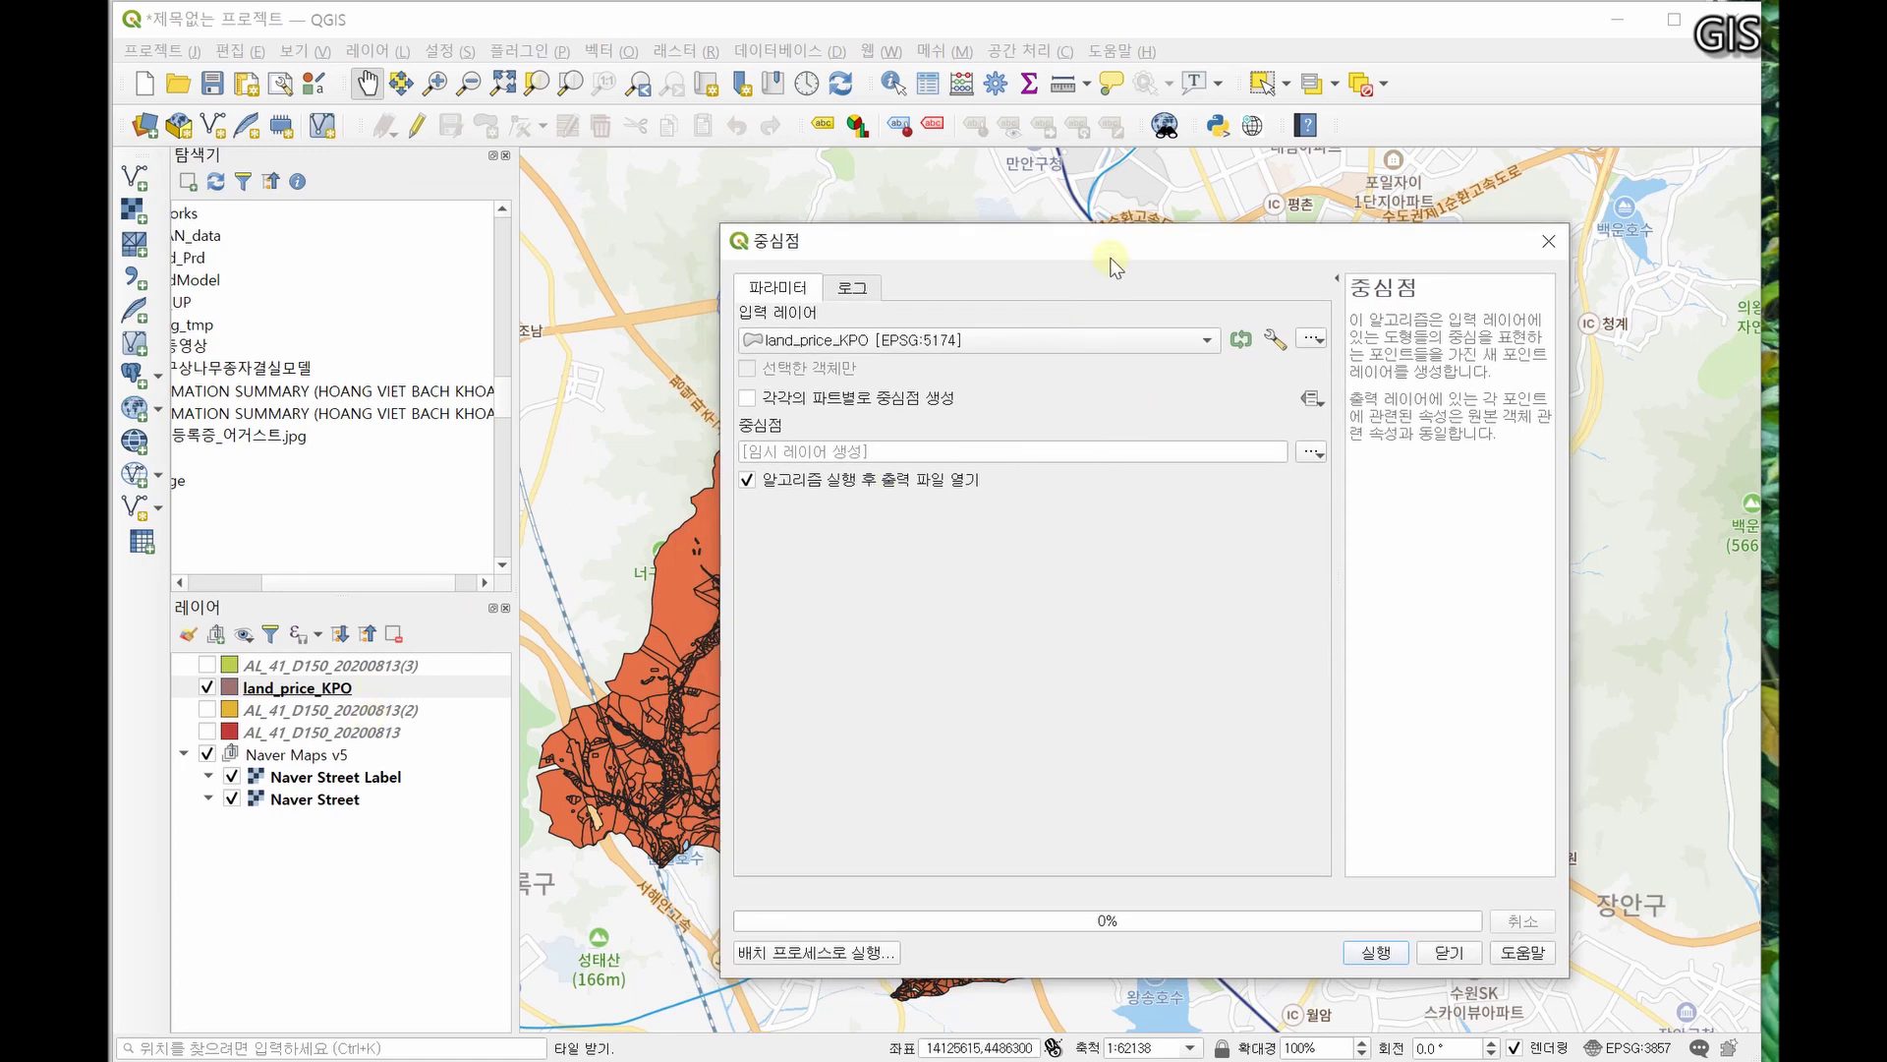
left_click_drag(1116, 274, 1072, 224)
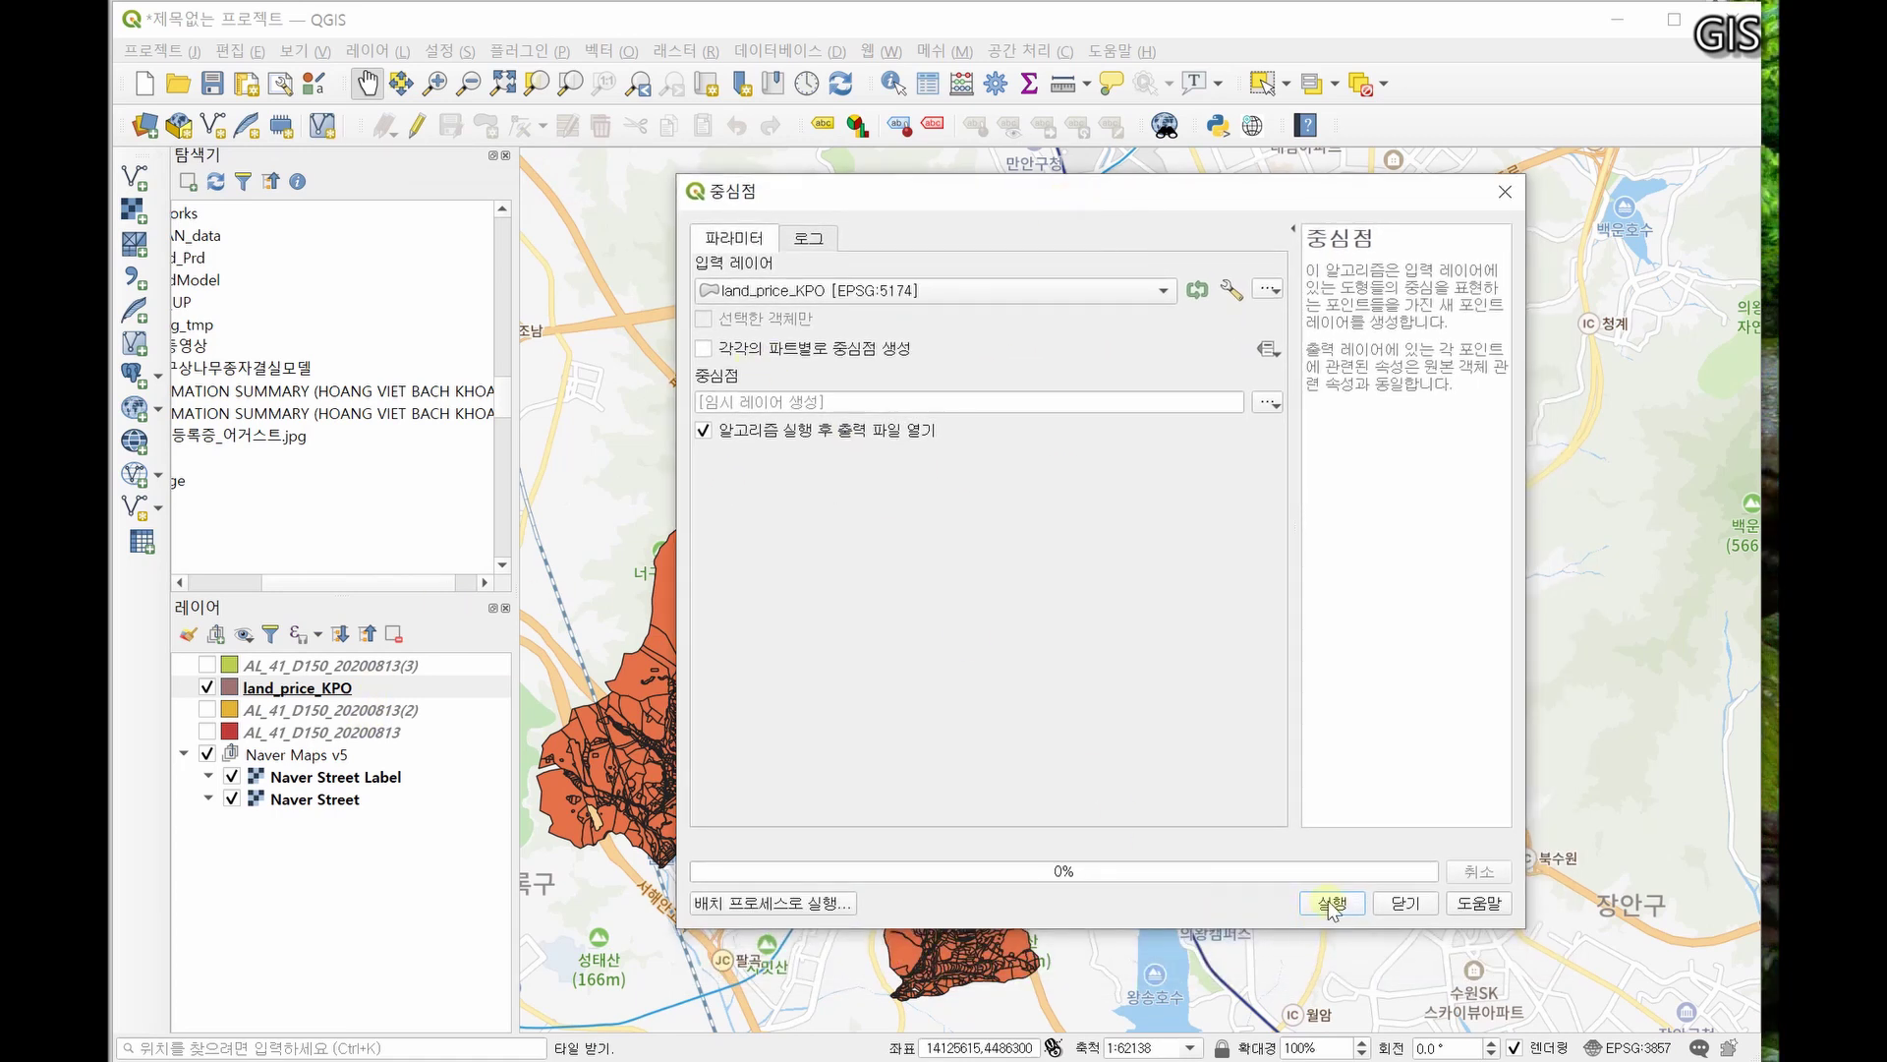
left_click(1332, 903)
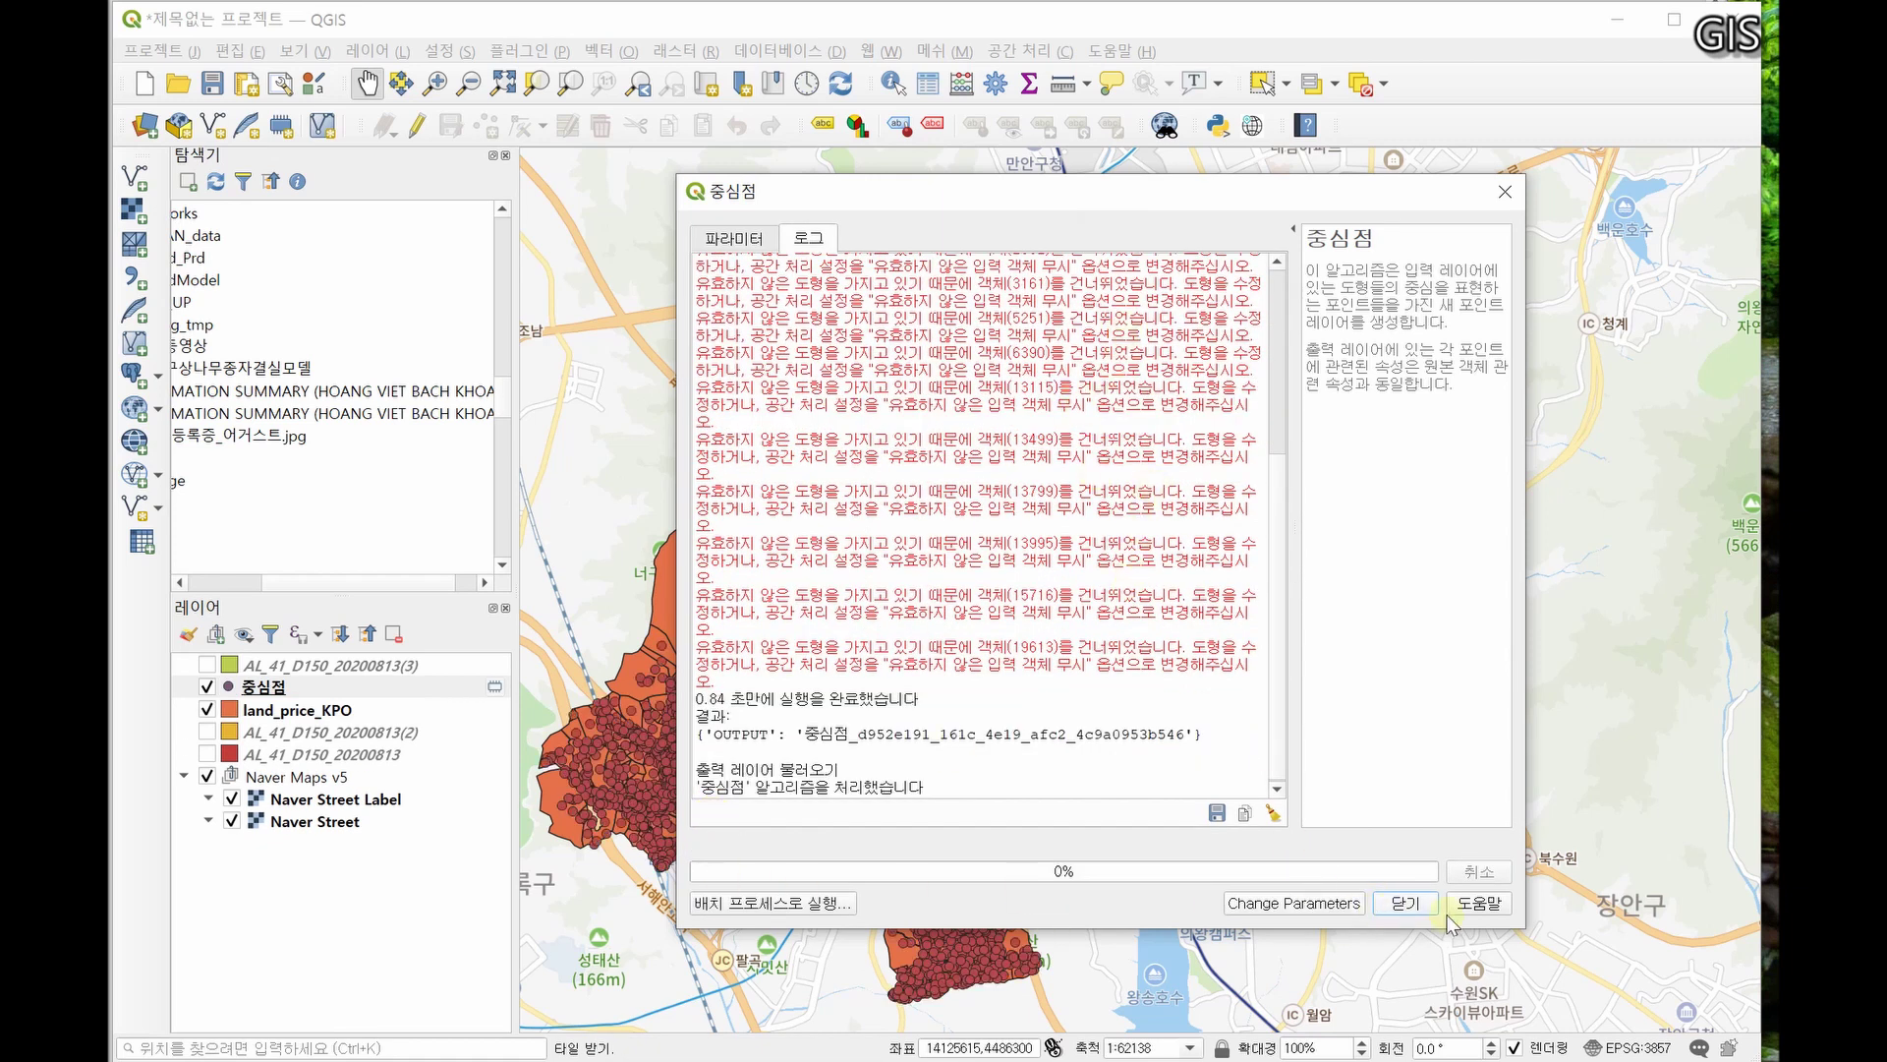
left_click(1406, 902)
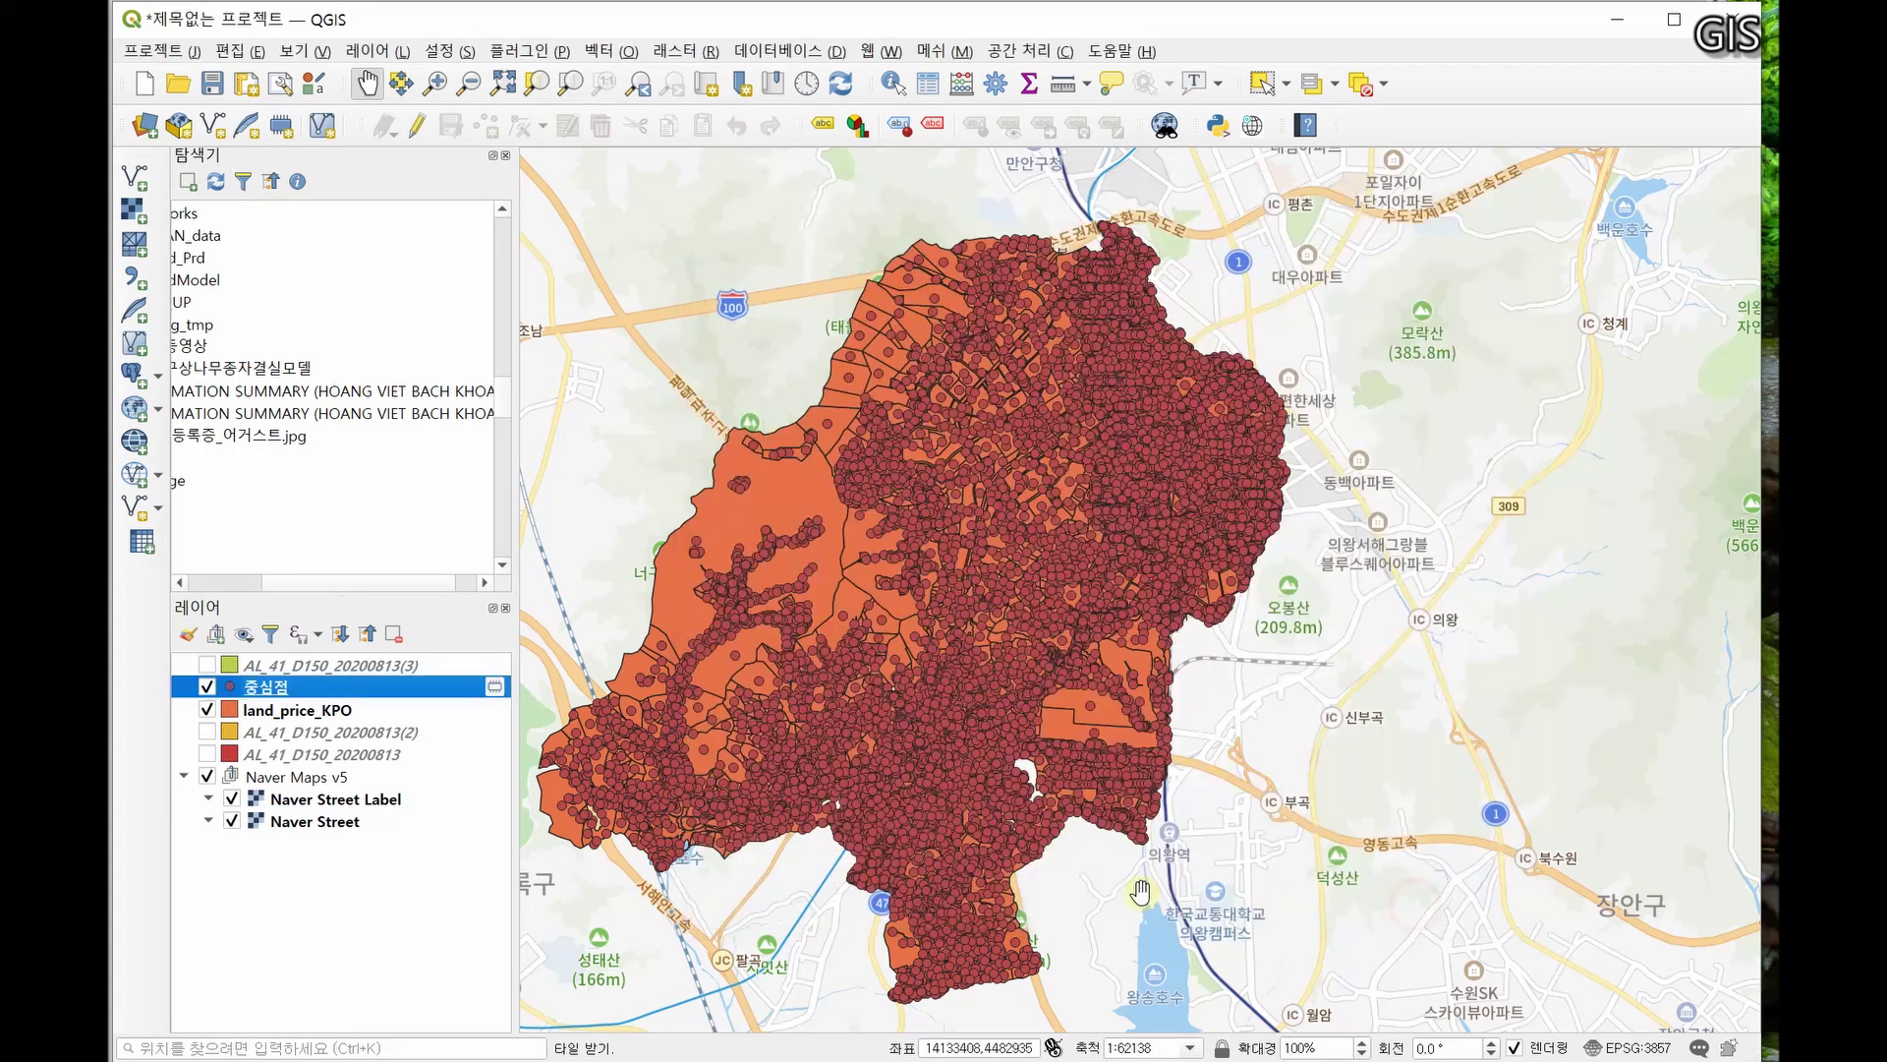
- Inspect the parcel centroids up close and switch the 중심점 layer's symbology to Heatmap (열지도)
scroll(1012, 656, "up", 3)
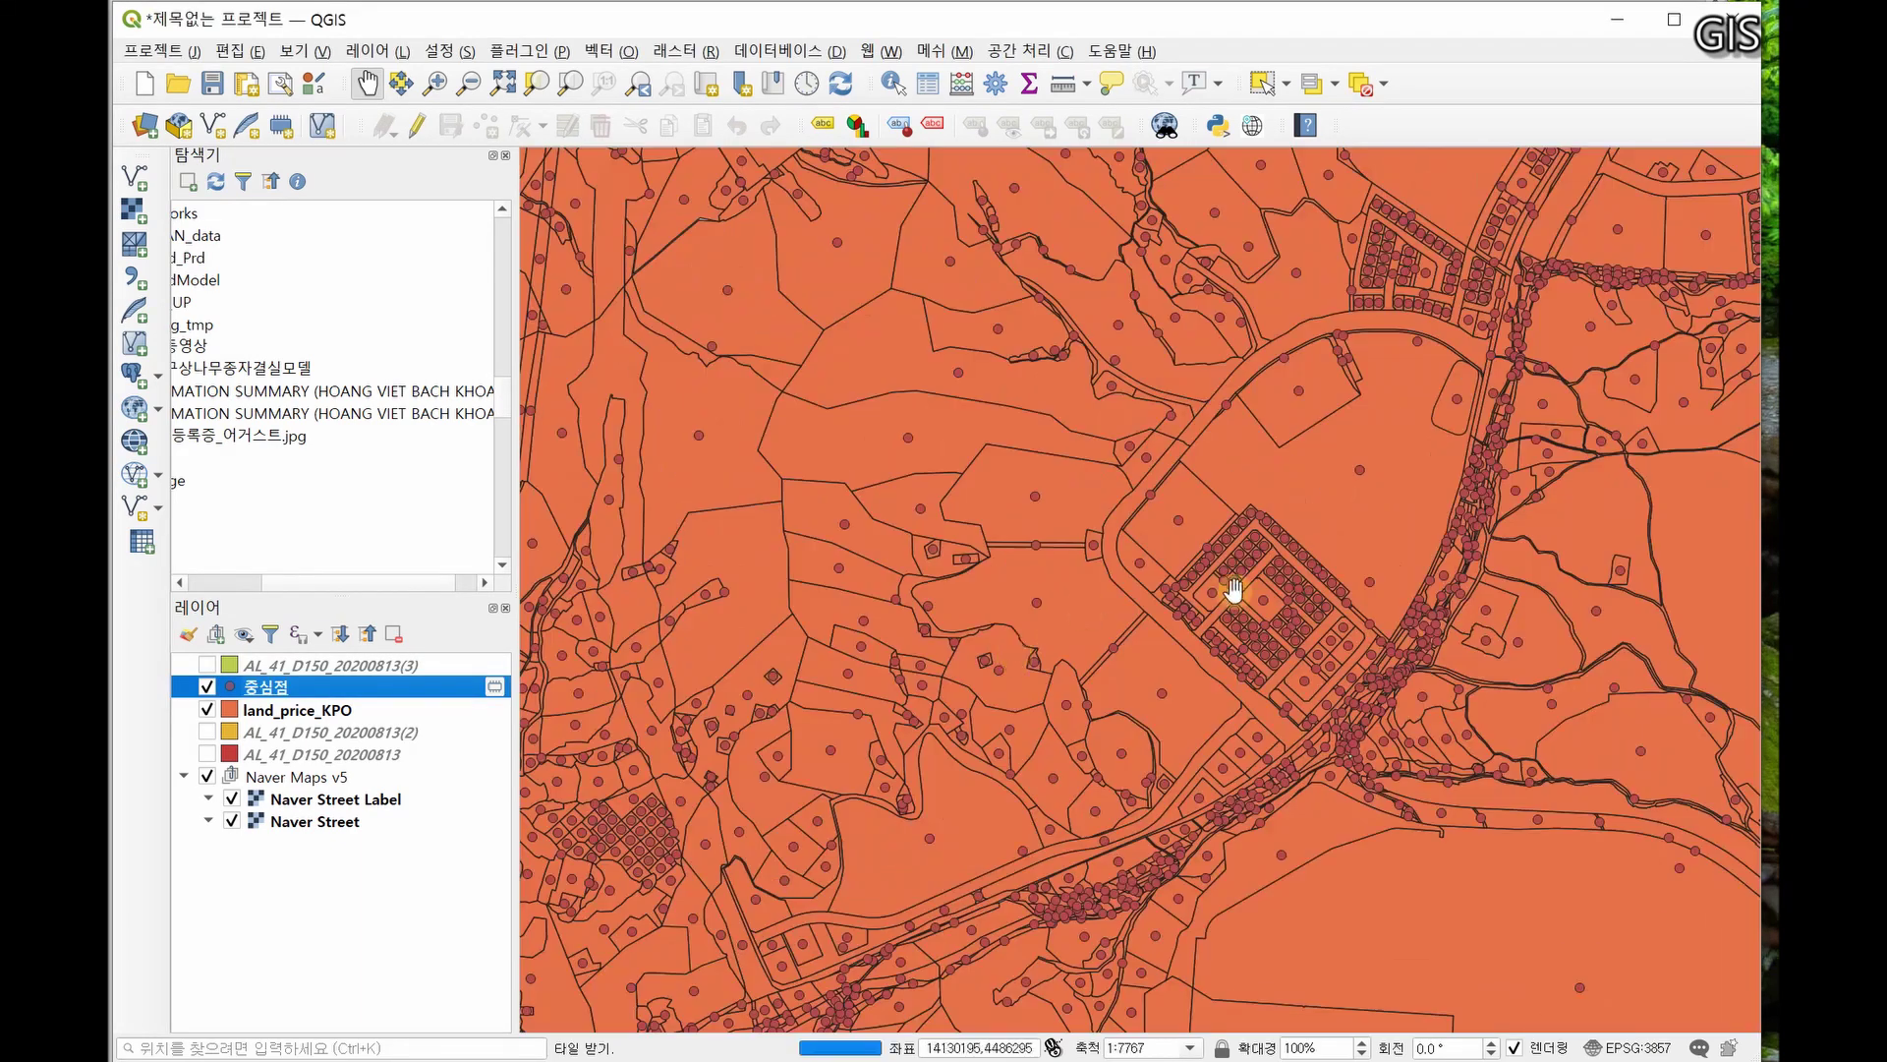
scroll(1229, 589, "up", 1)
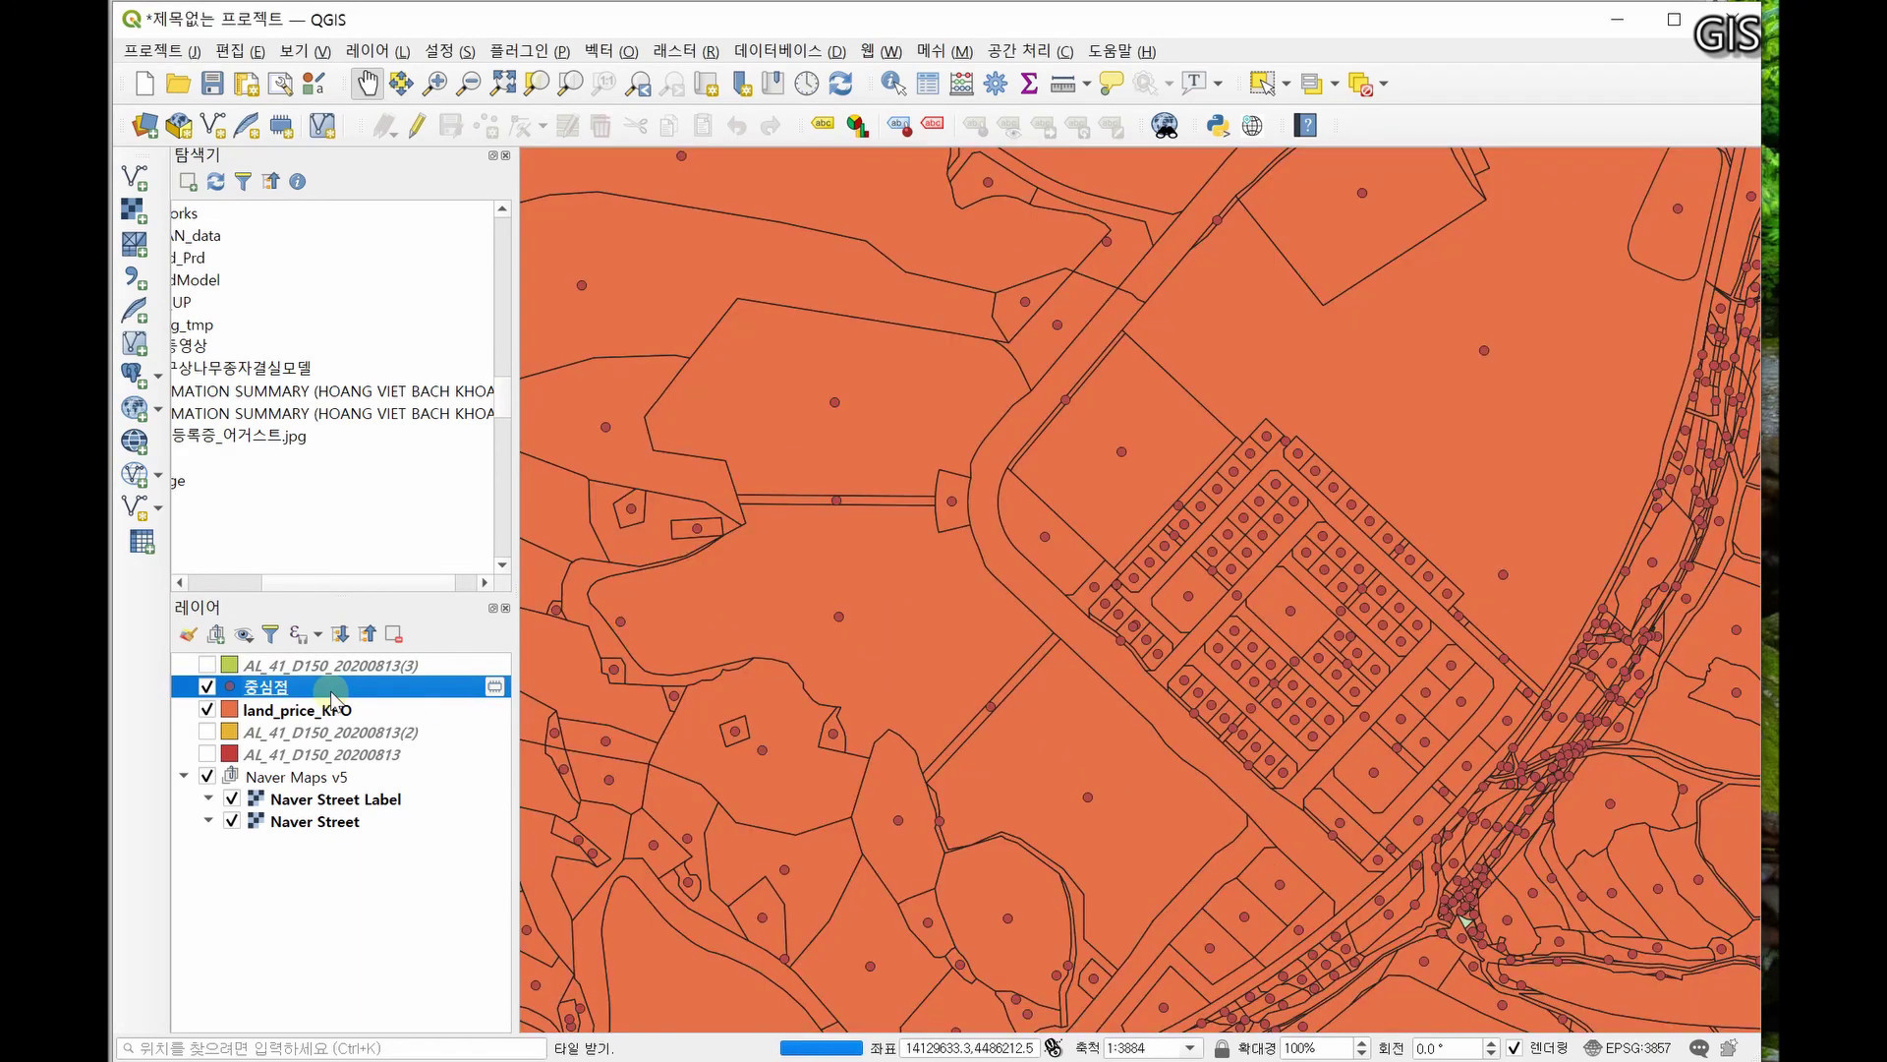
right_click(315, 685)
left_click(360, 676)
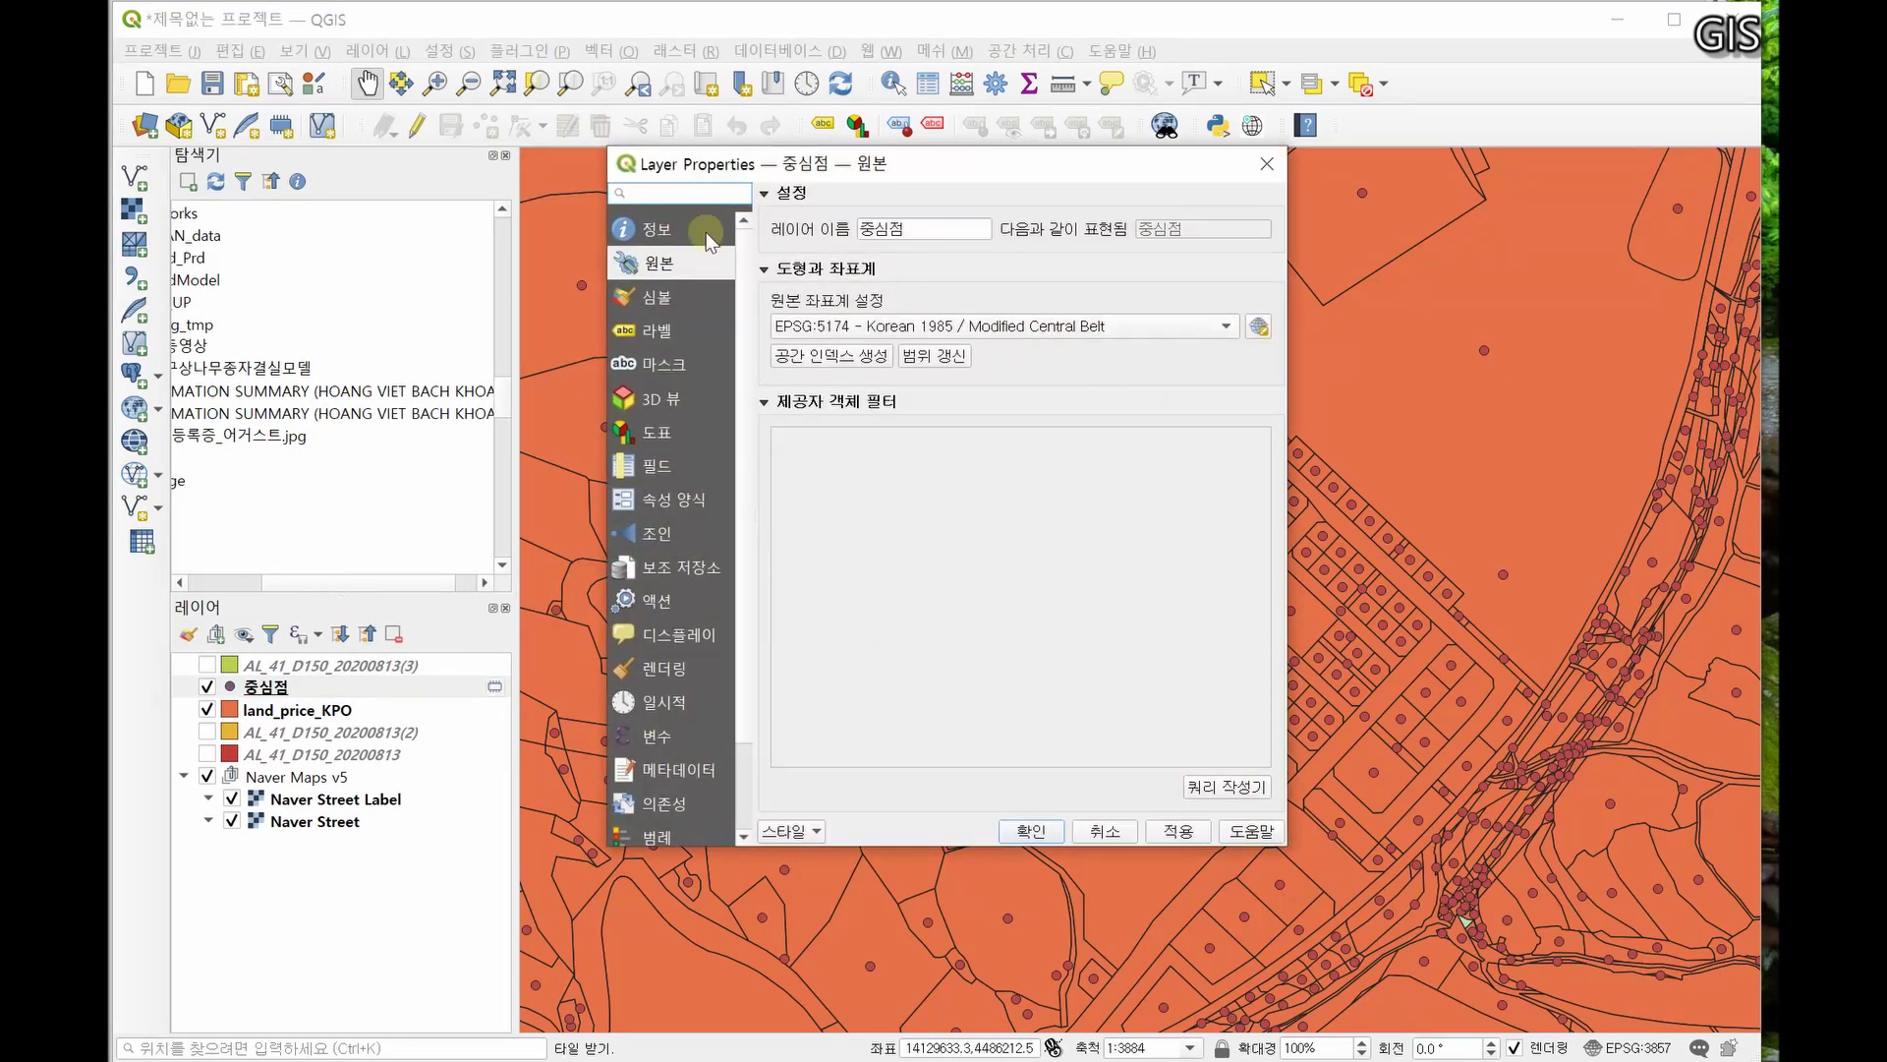
left_click(651, 297)
left_click(969, 202)
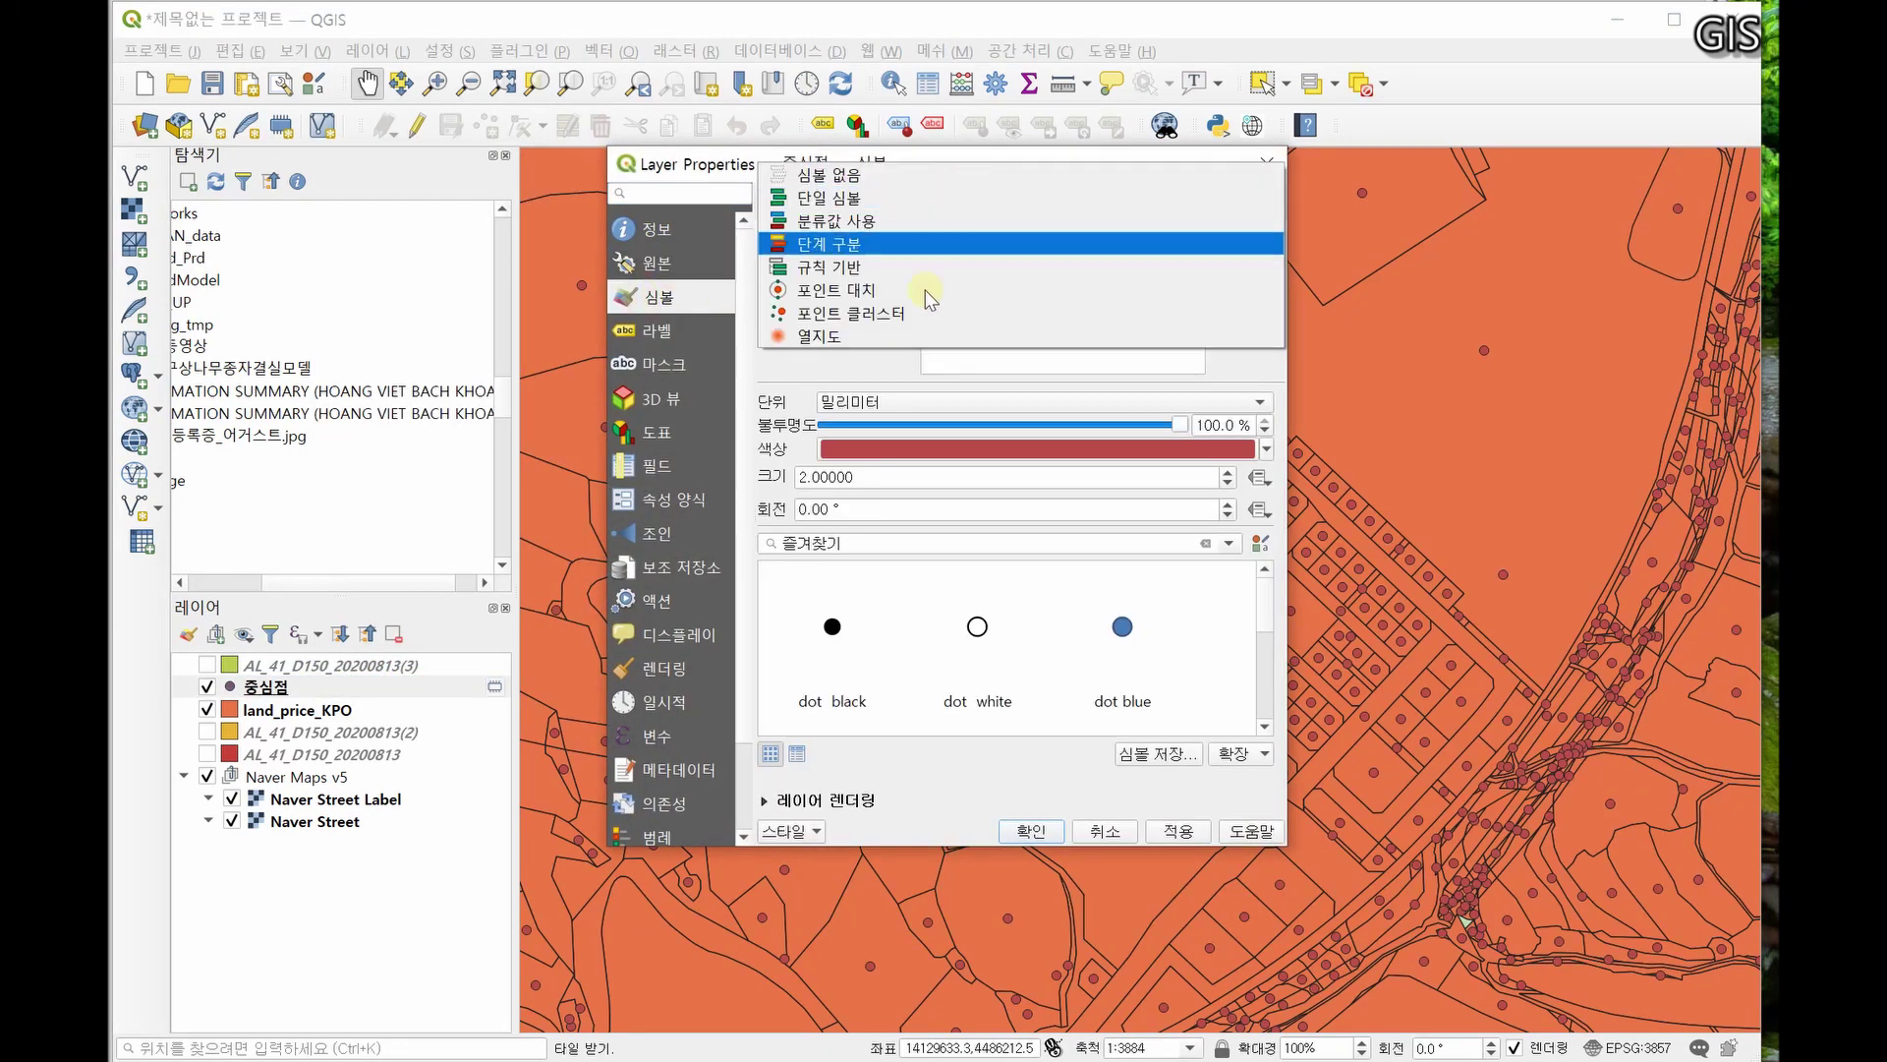
left_click(1110, 339)
- Give the heatmap the Spectral color ramp and invert it so that it runs from blue to red
left_click(1277, 232)
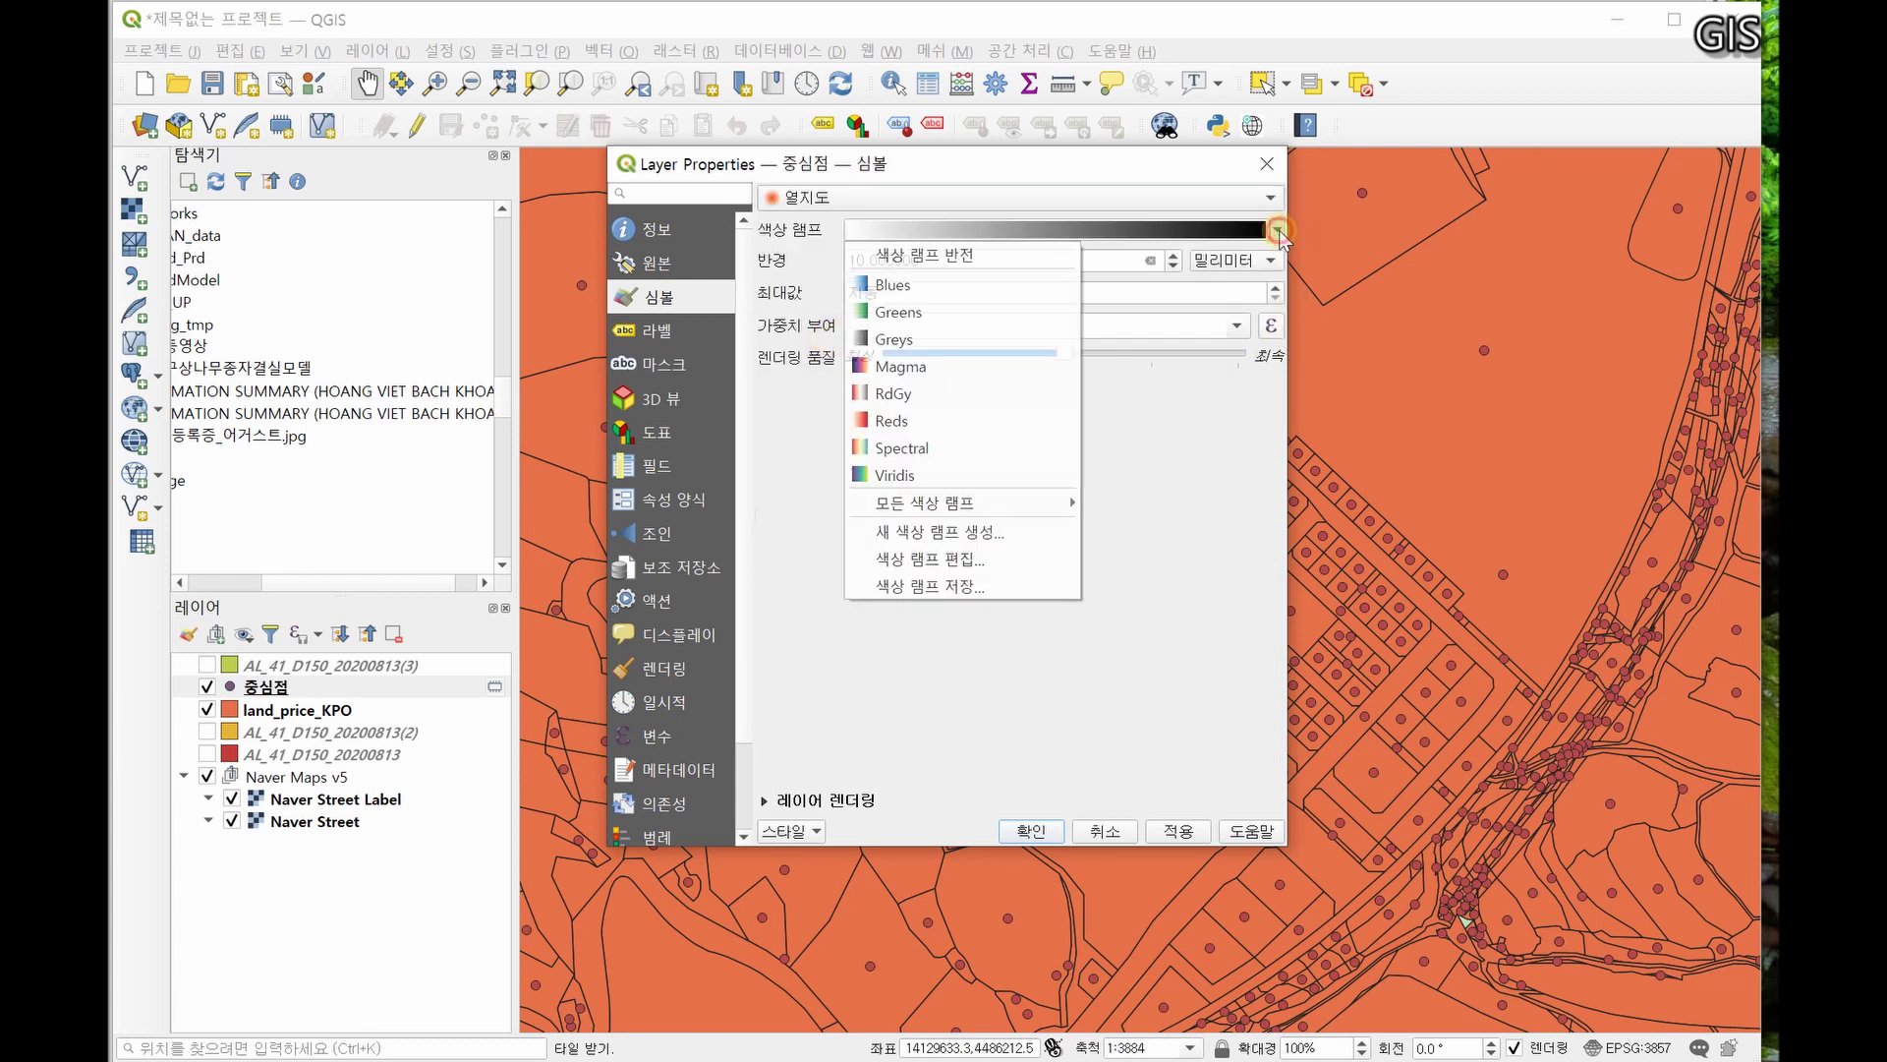
left_click(941, 449)
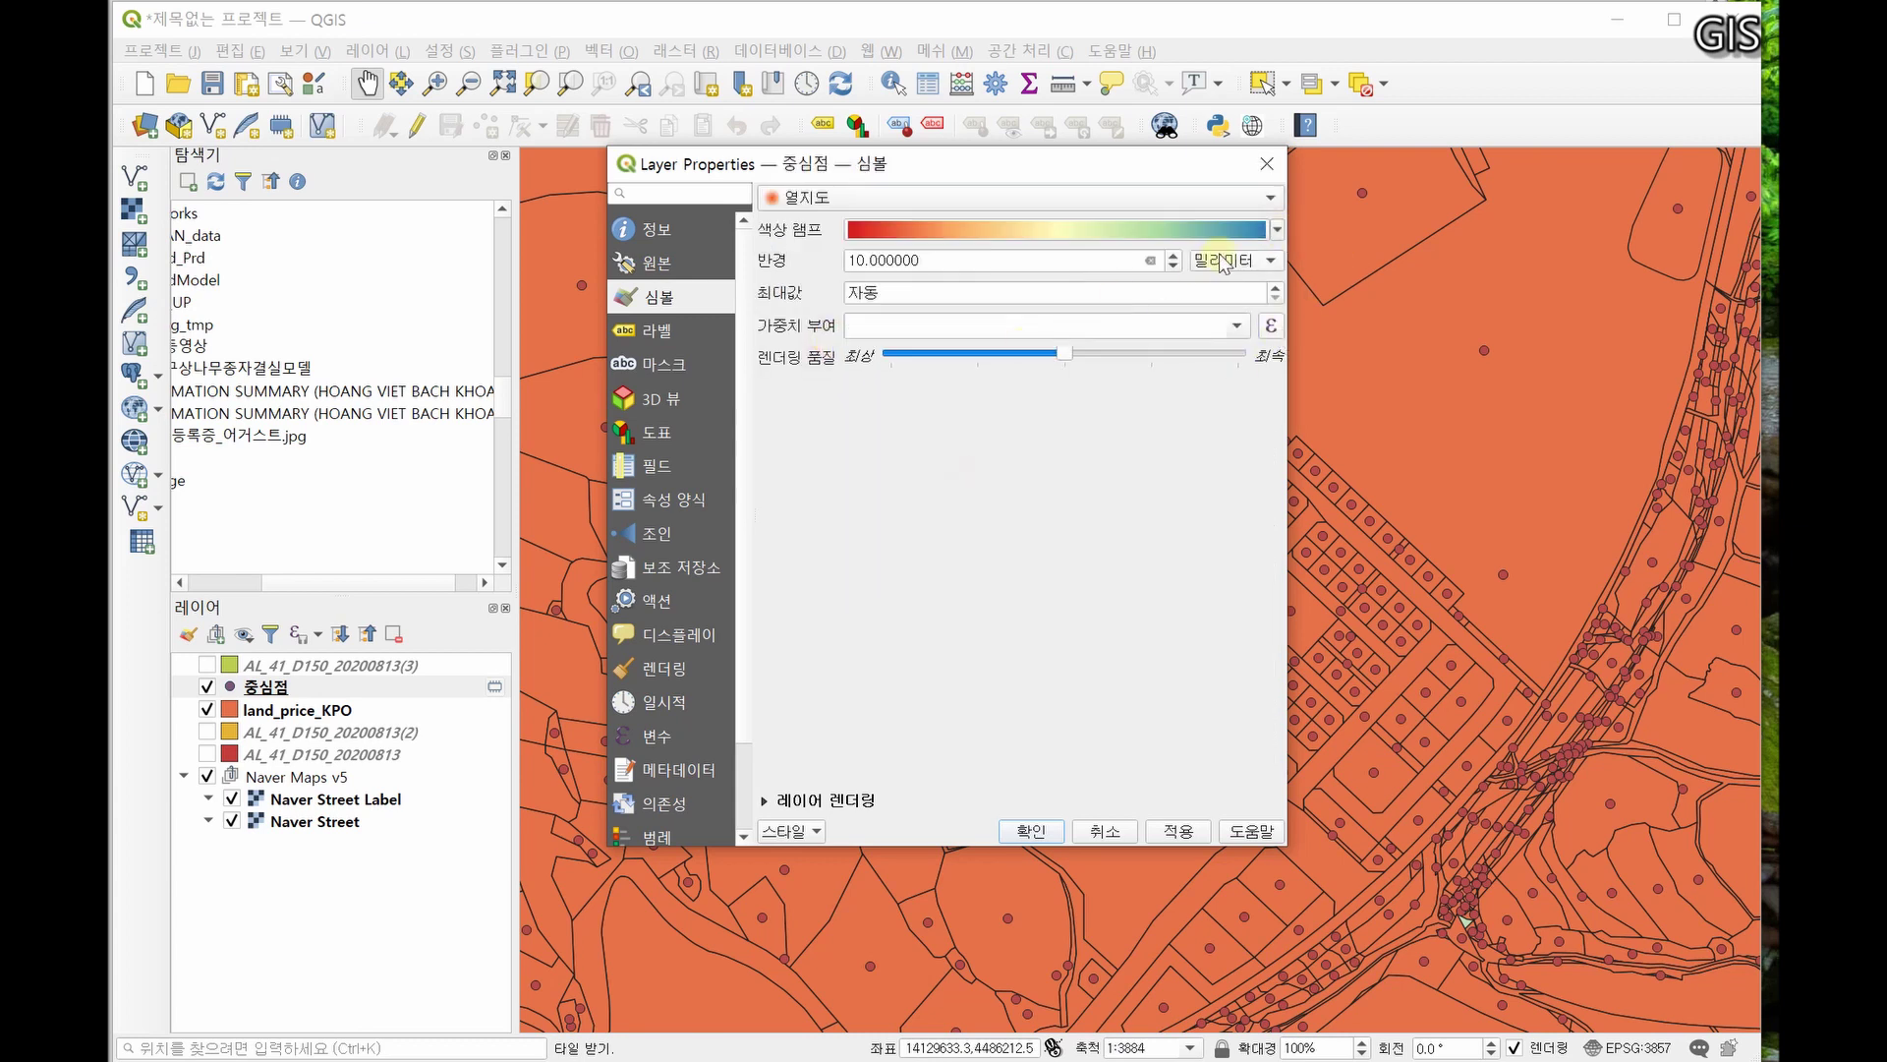
left_click(1277, 231)
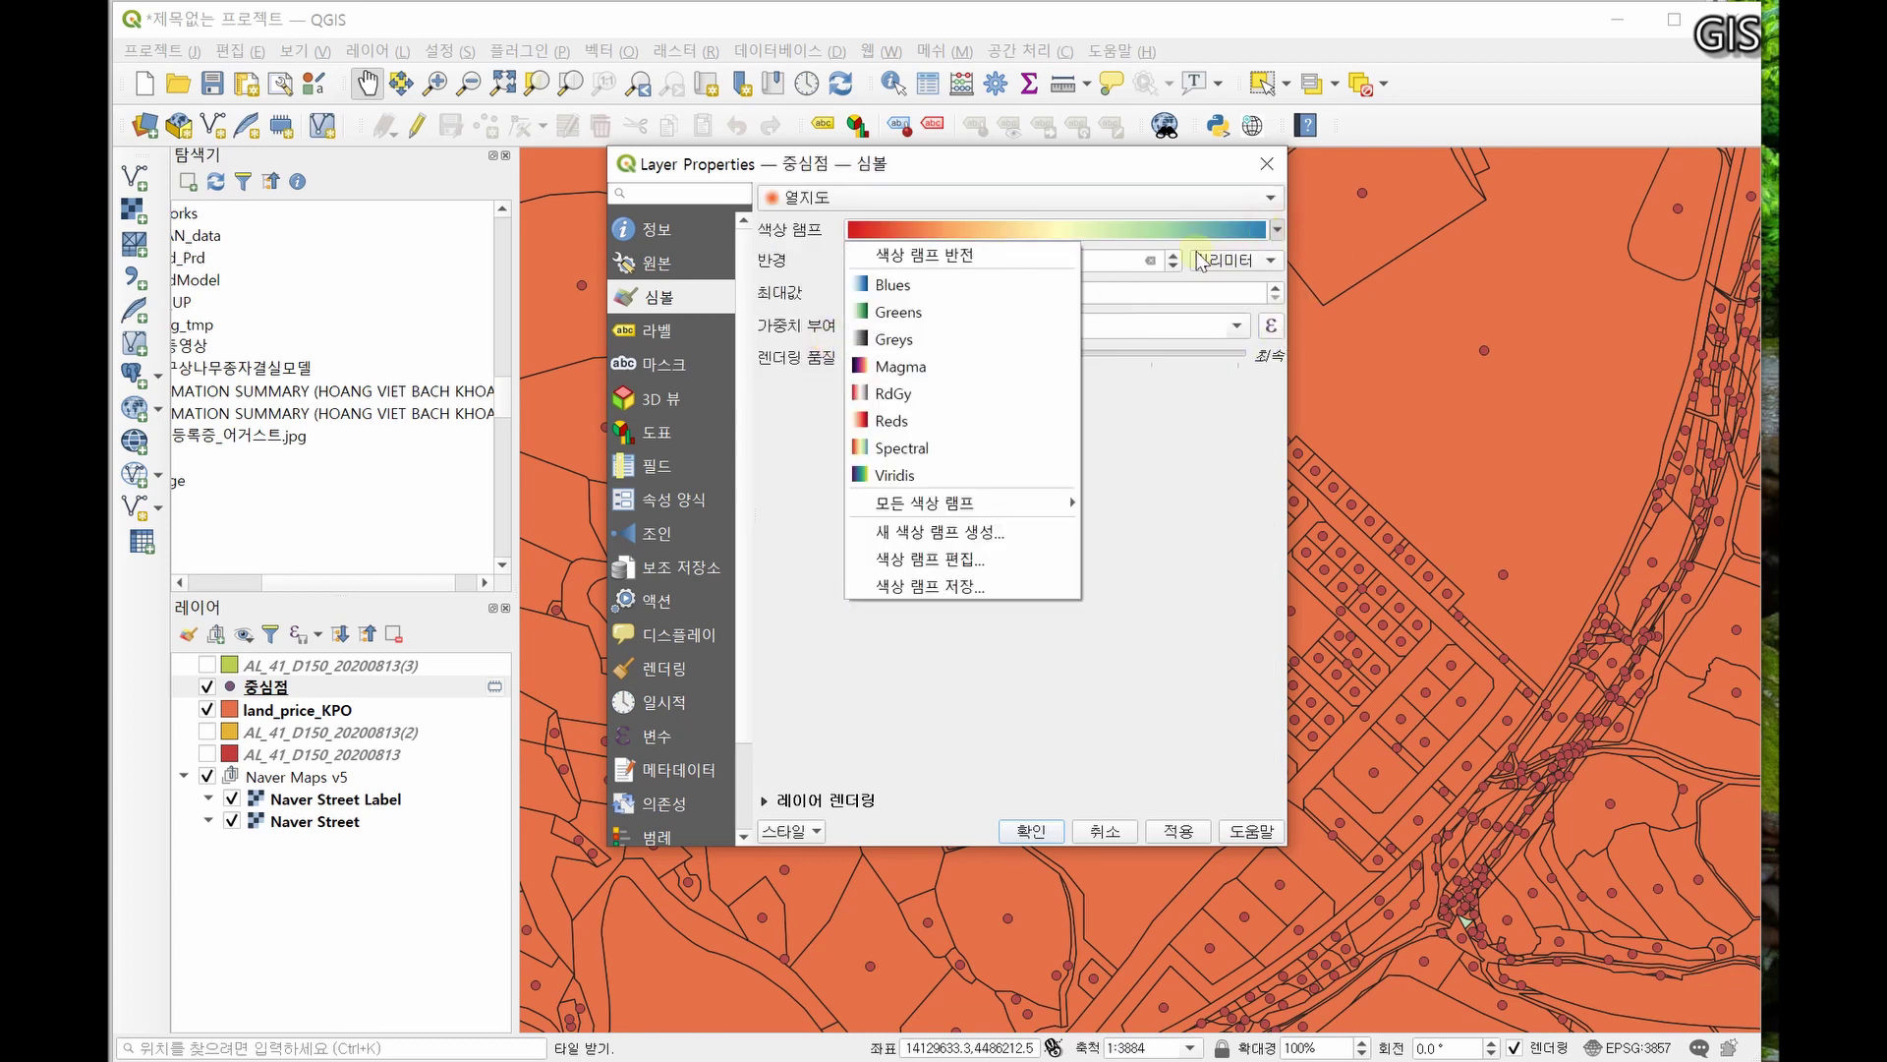
left_click(971, 262)
left_click_drag(851, 260, 1212, 246)
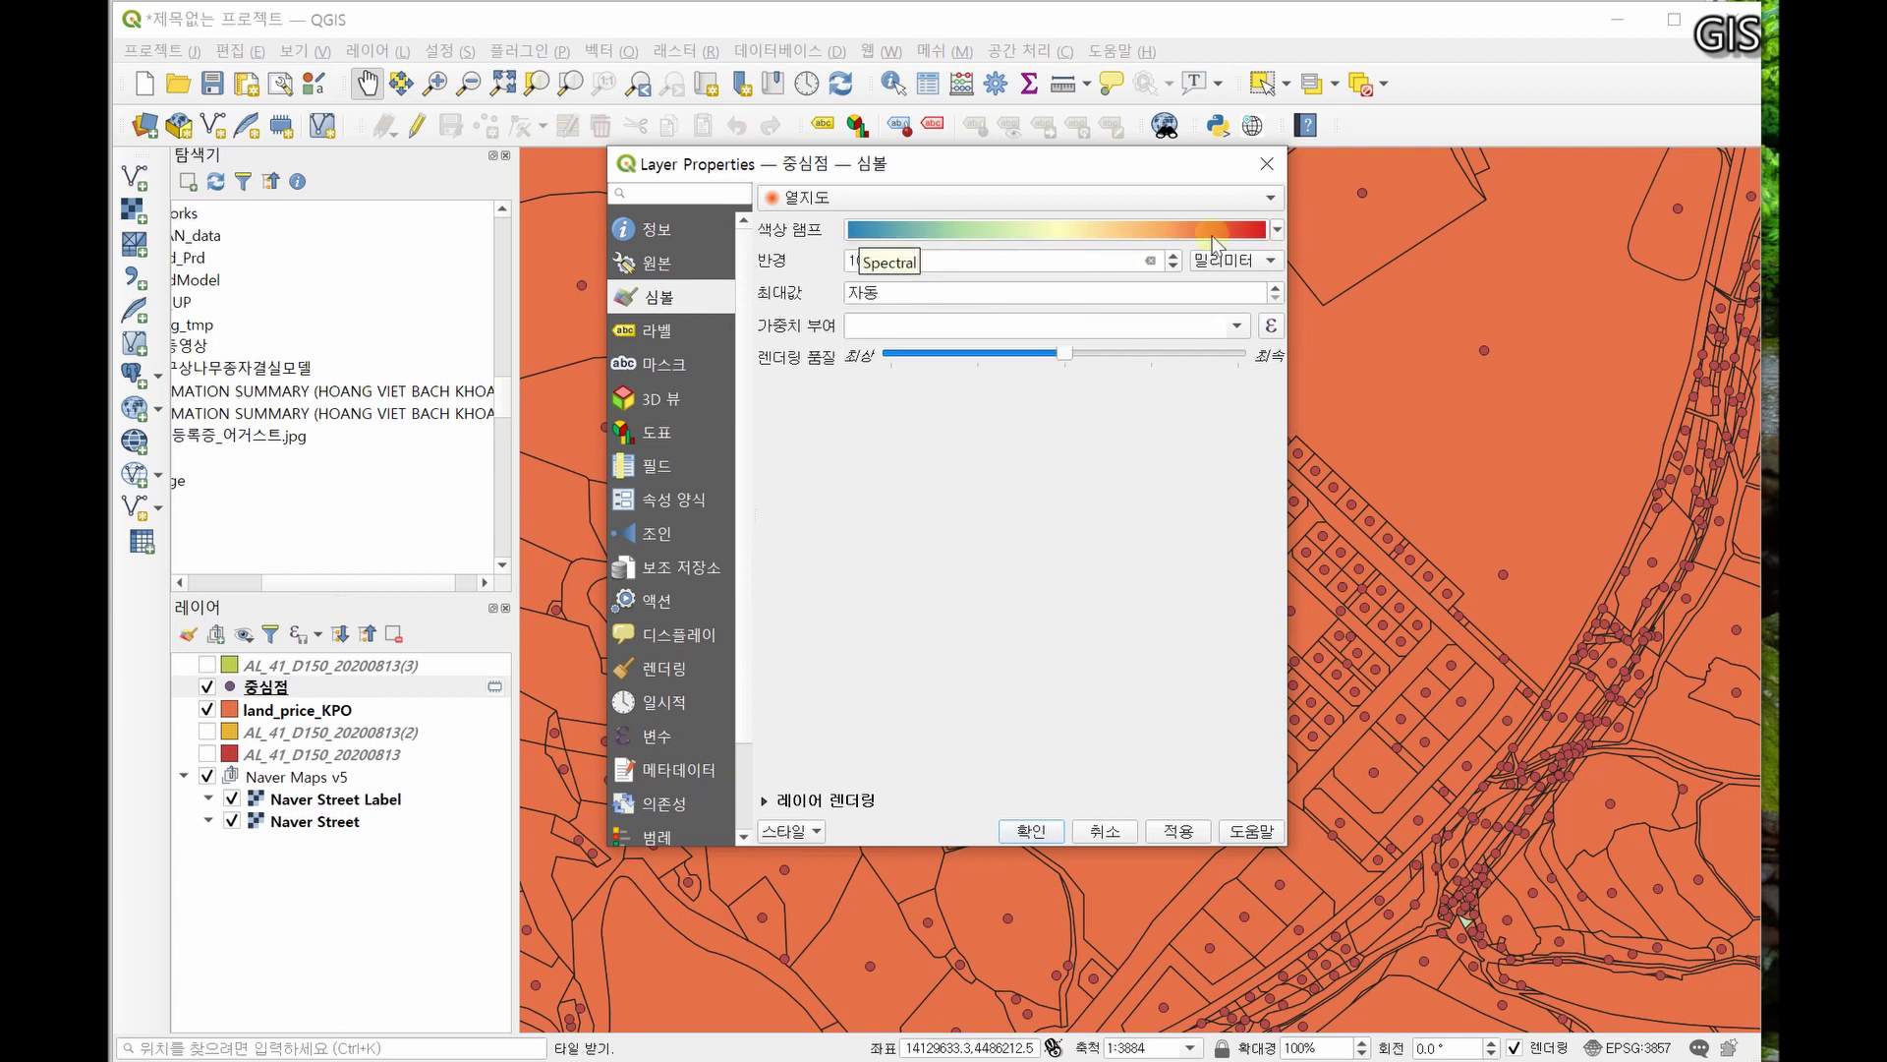
- Set the heatmap radius to 50 millimetres, weight the points by field A9 and apply the style
left_click(947, 265)
left_click_drag(960, 259, 799, 267)
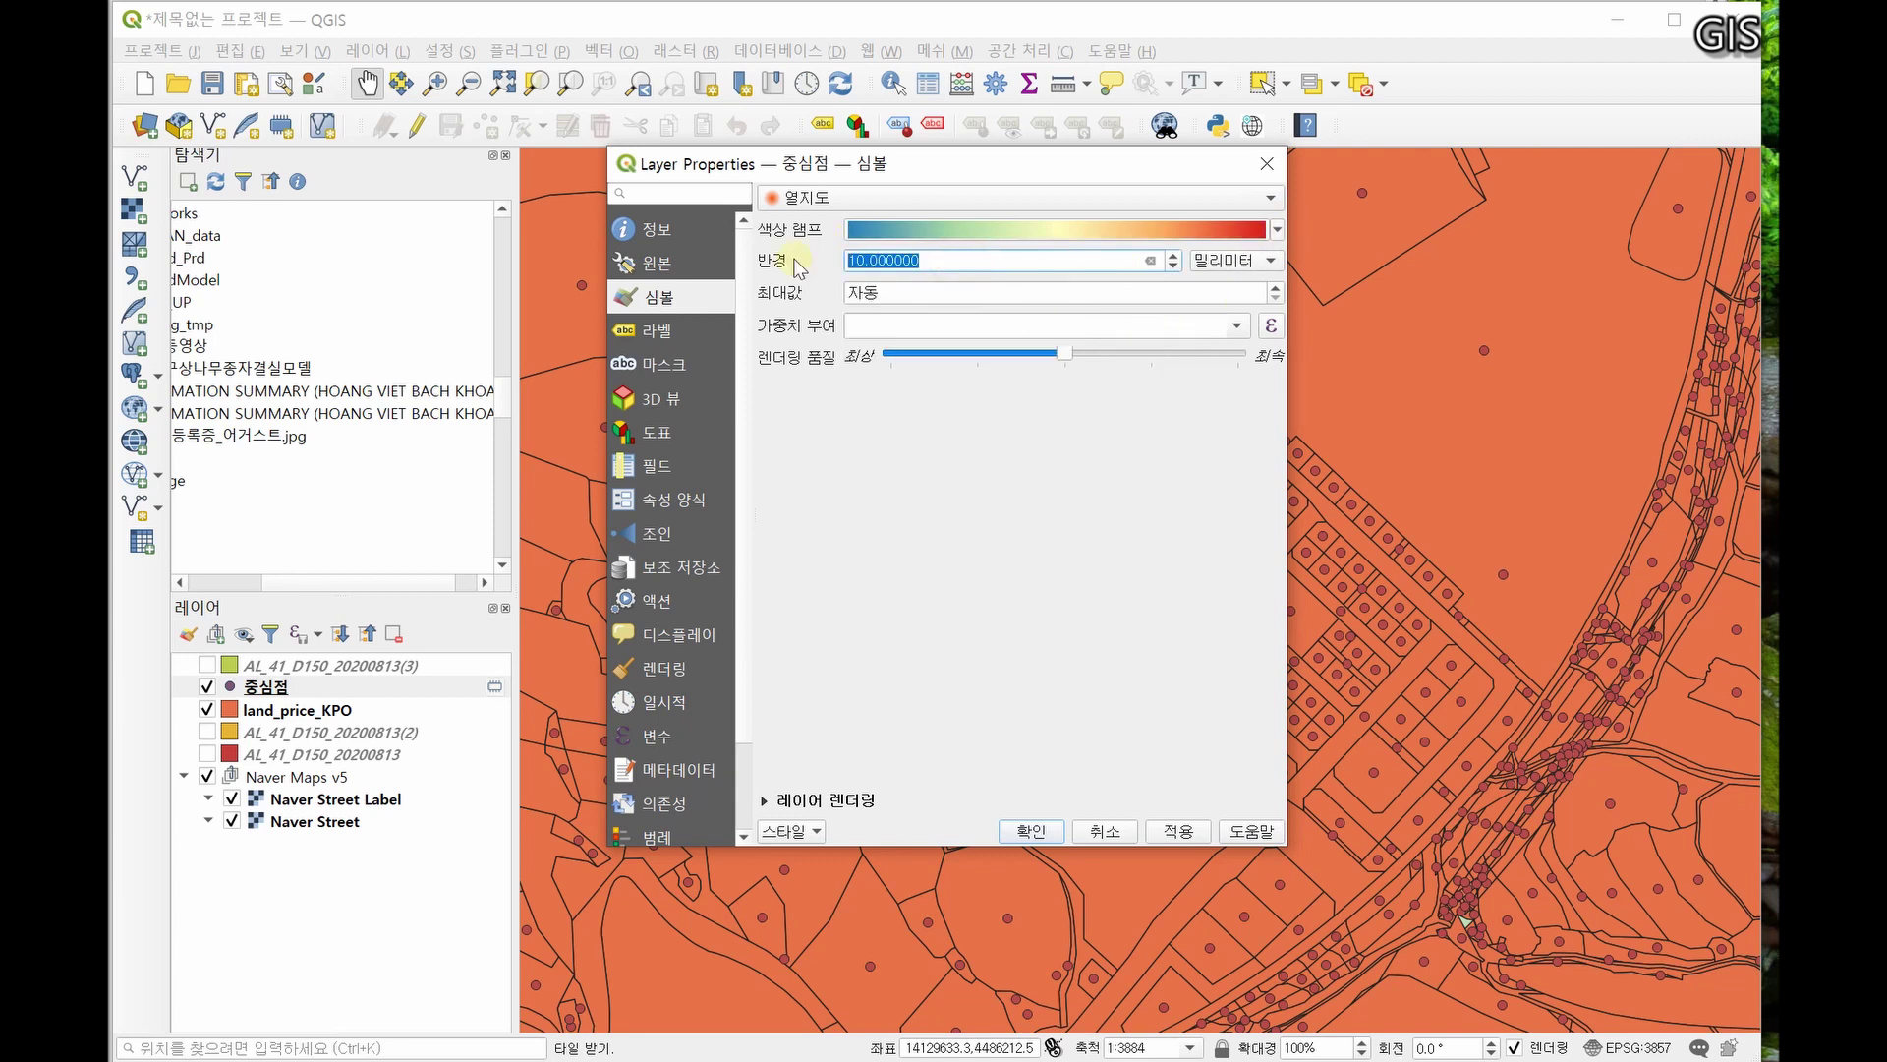
type("50")
left_click(1238, 326)
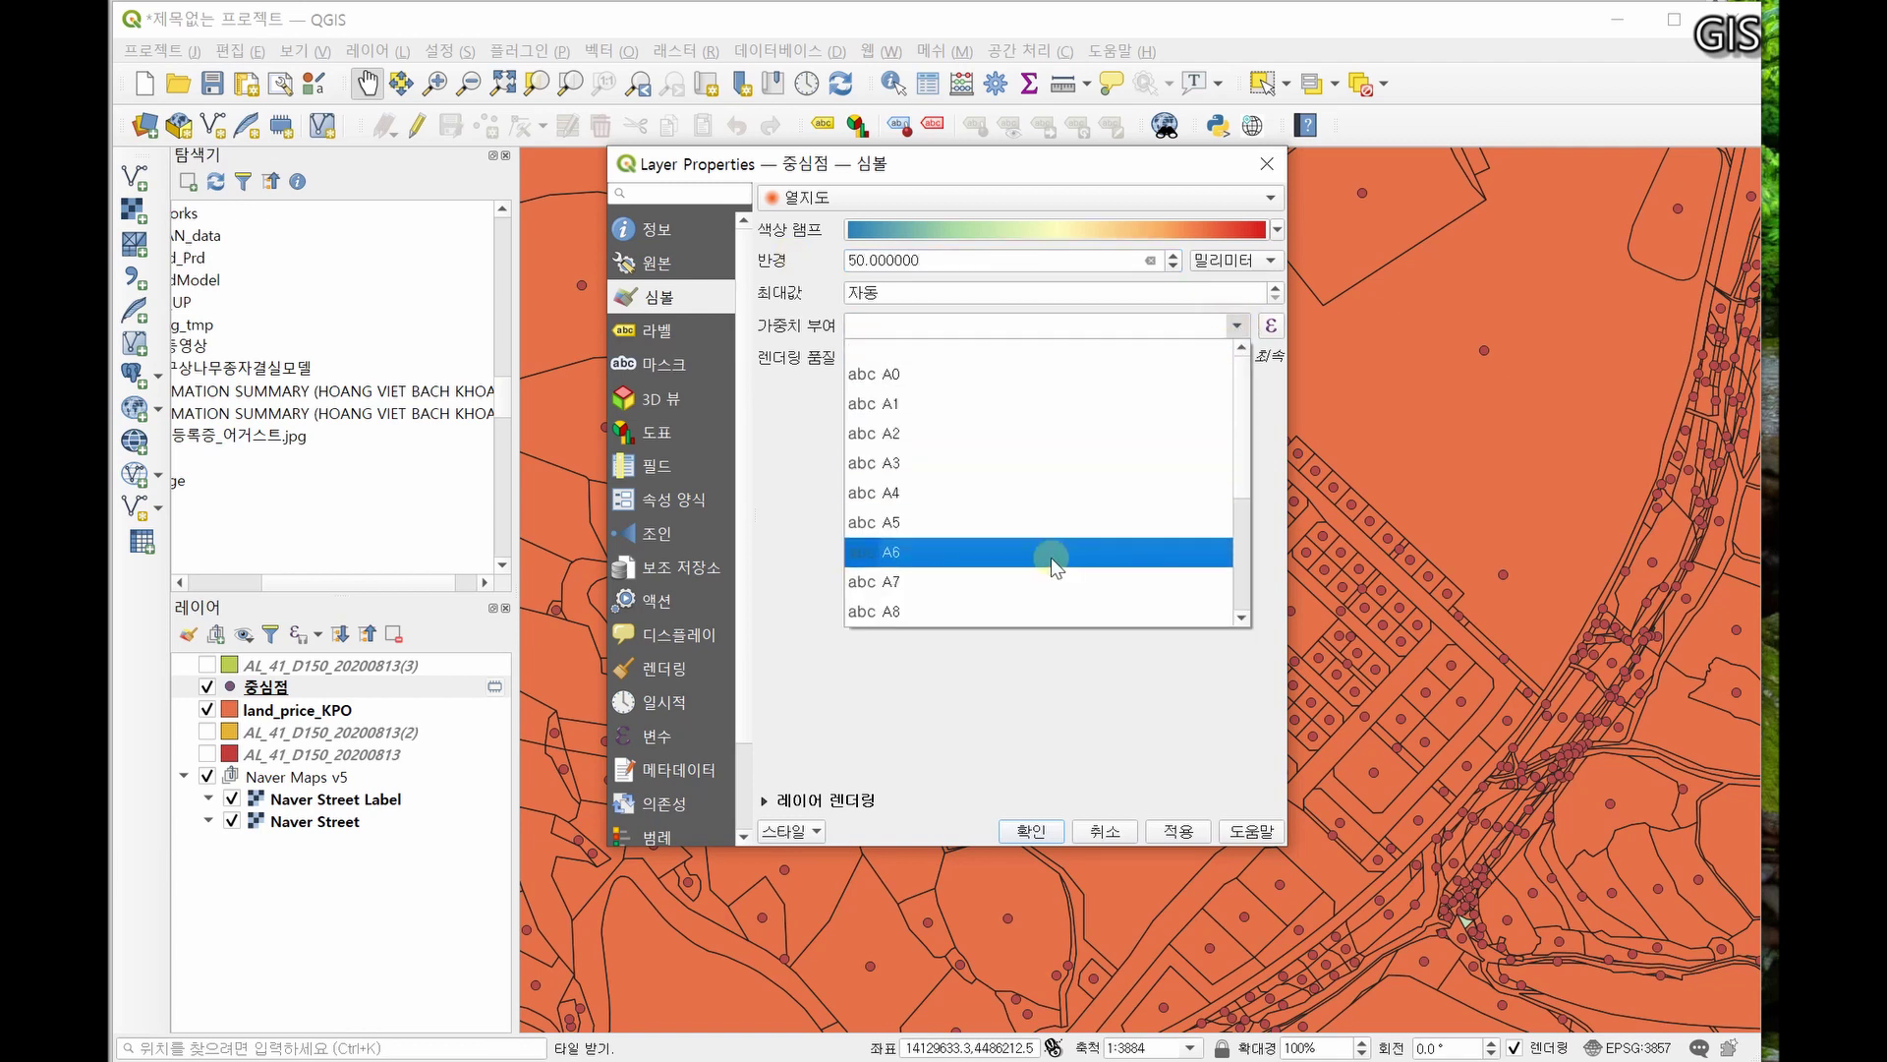
scroll(1054, 559, "down", 2)
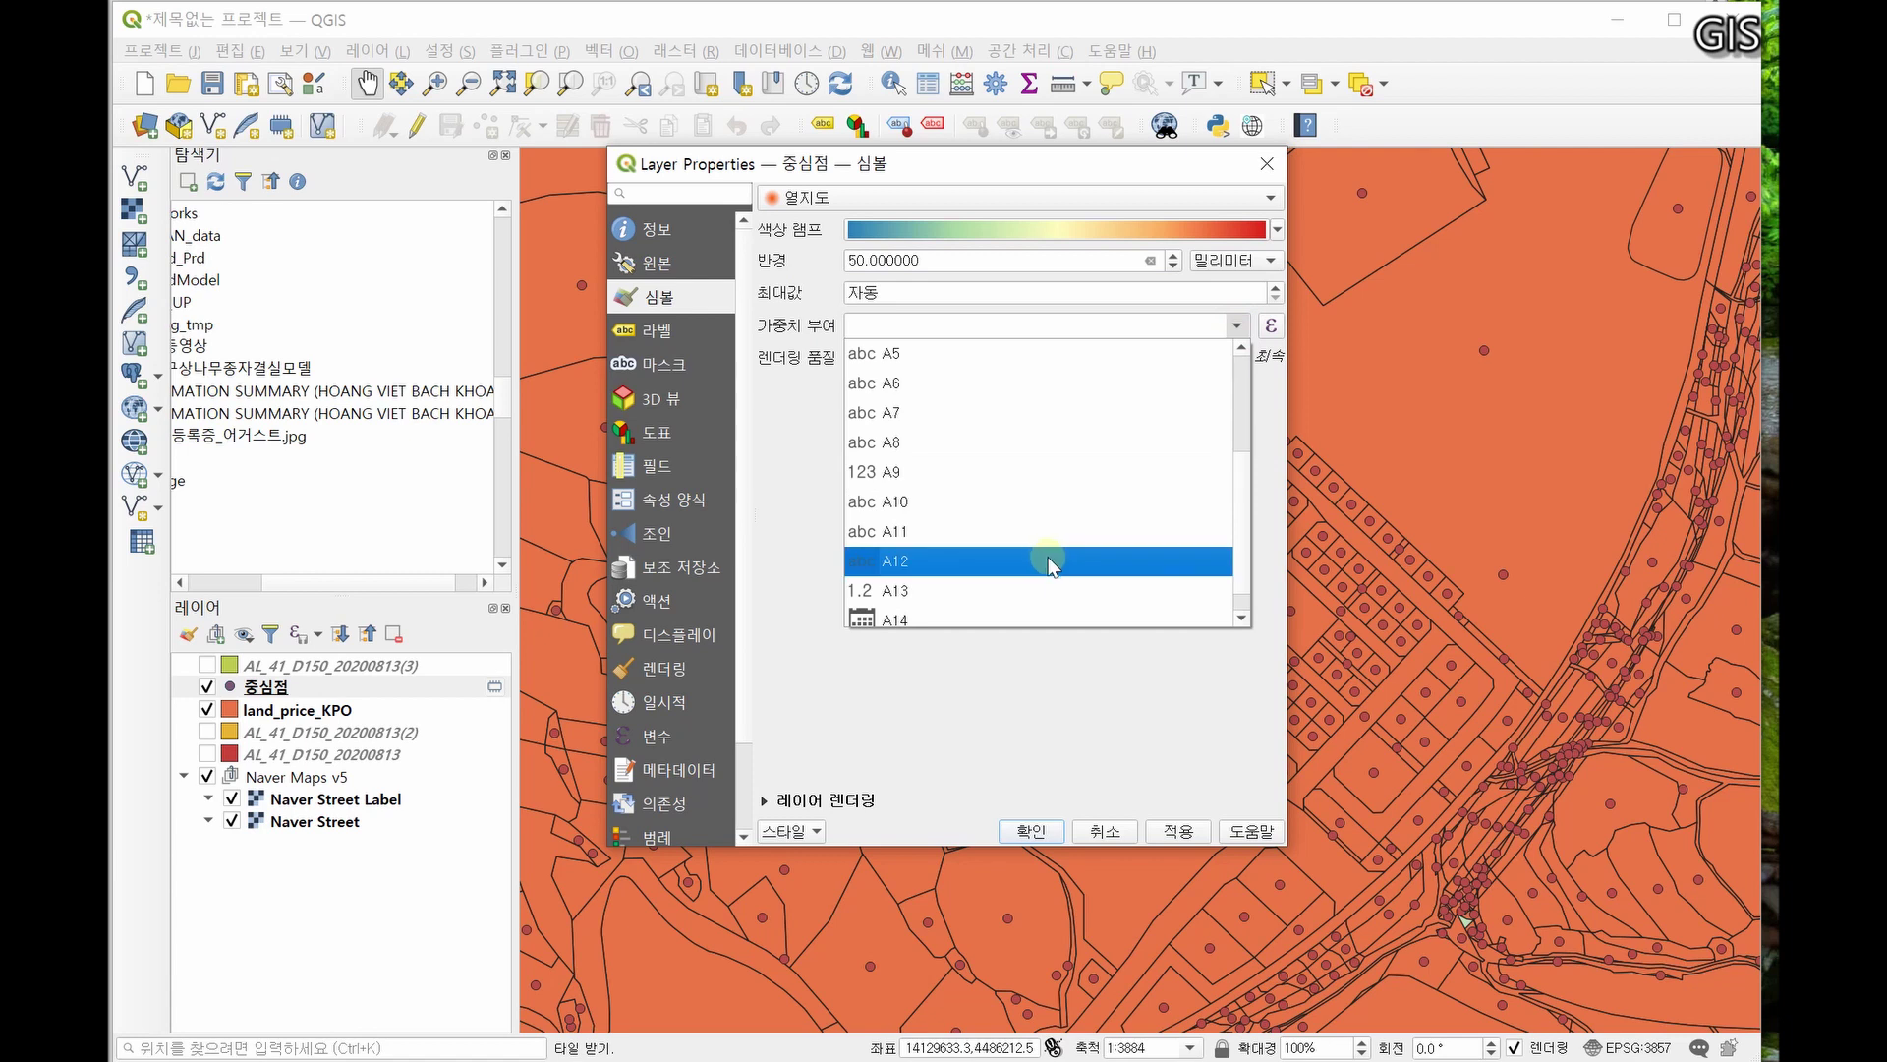
left_click(925, 477)
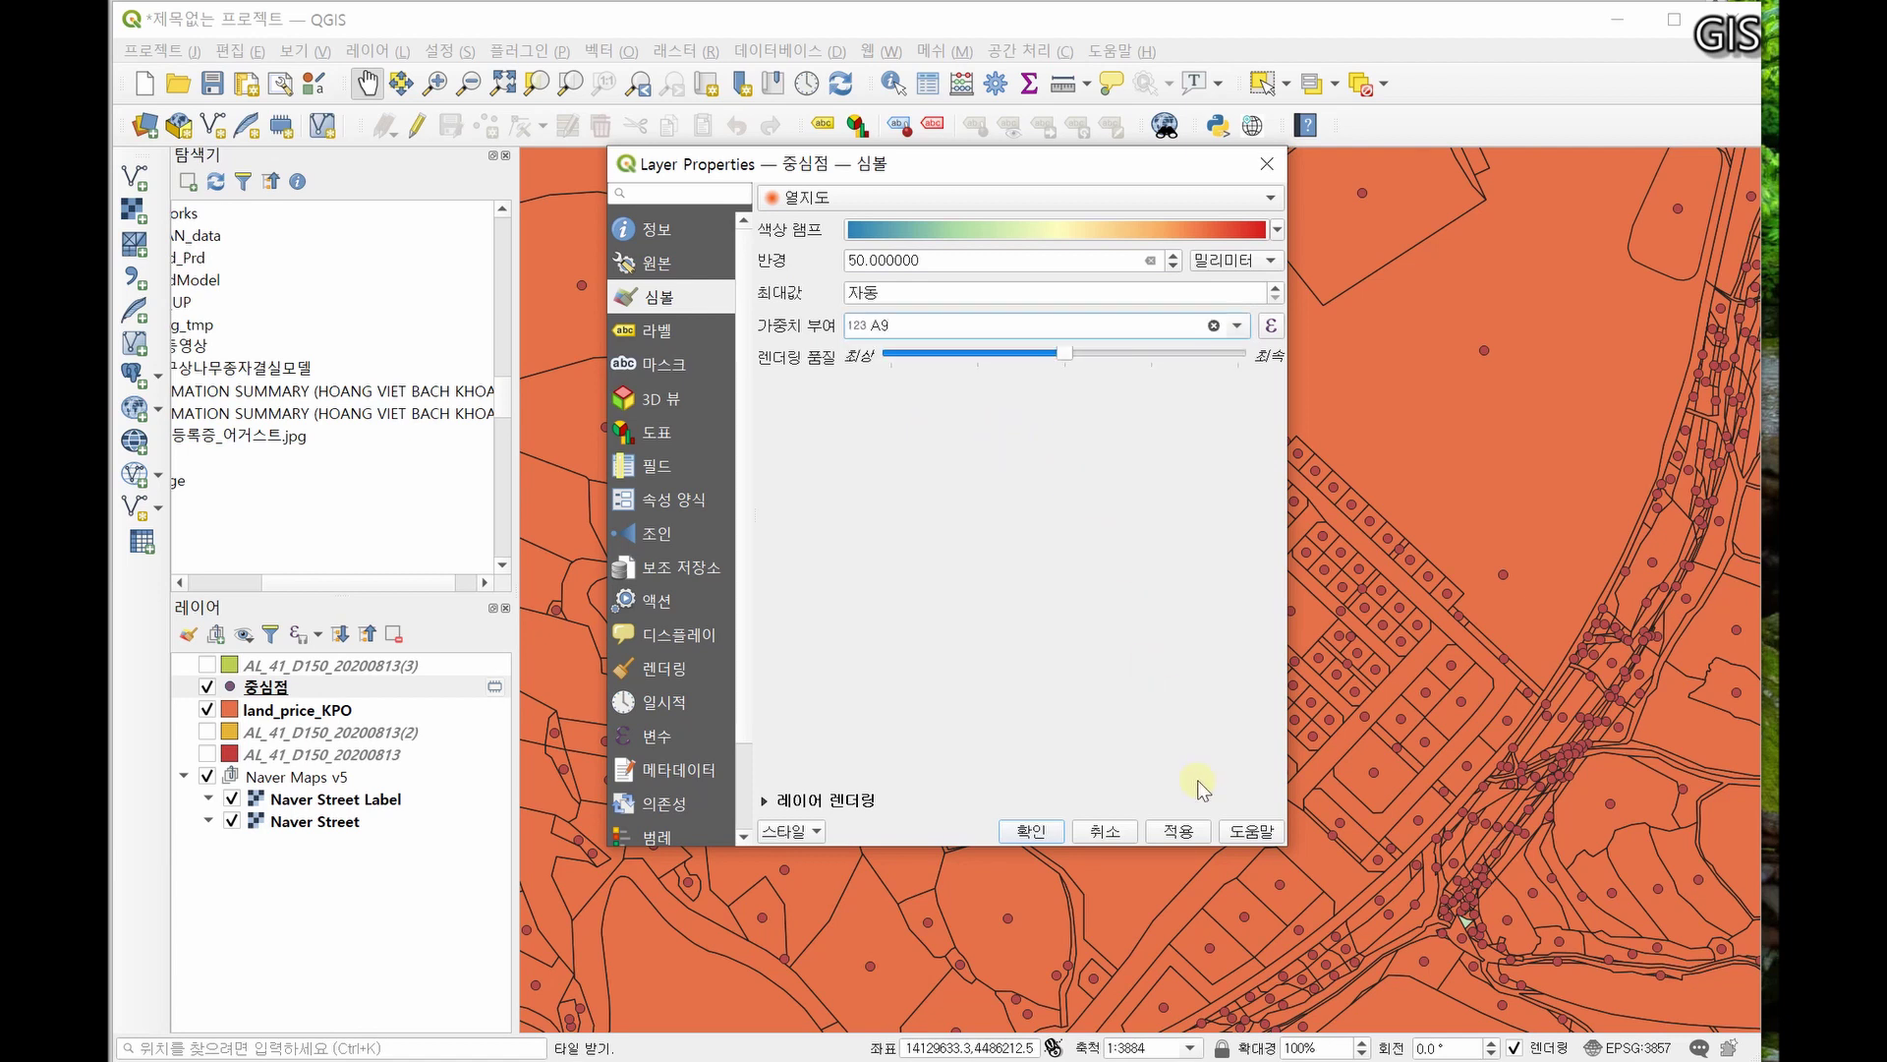
left_click(1180, 832)
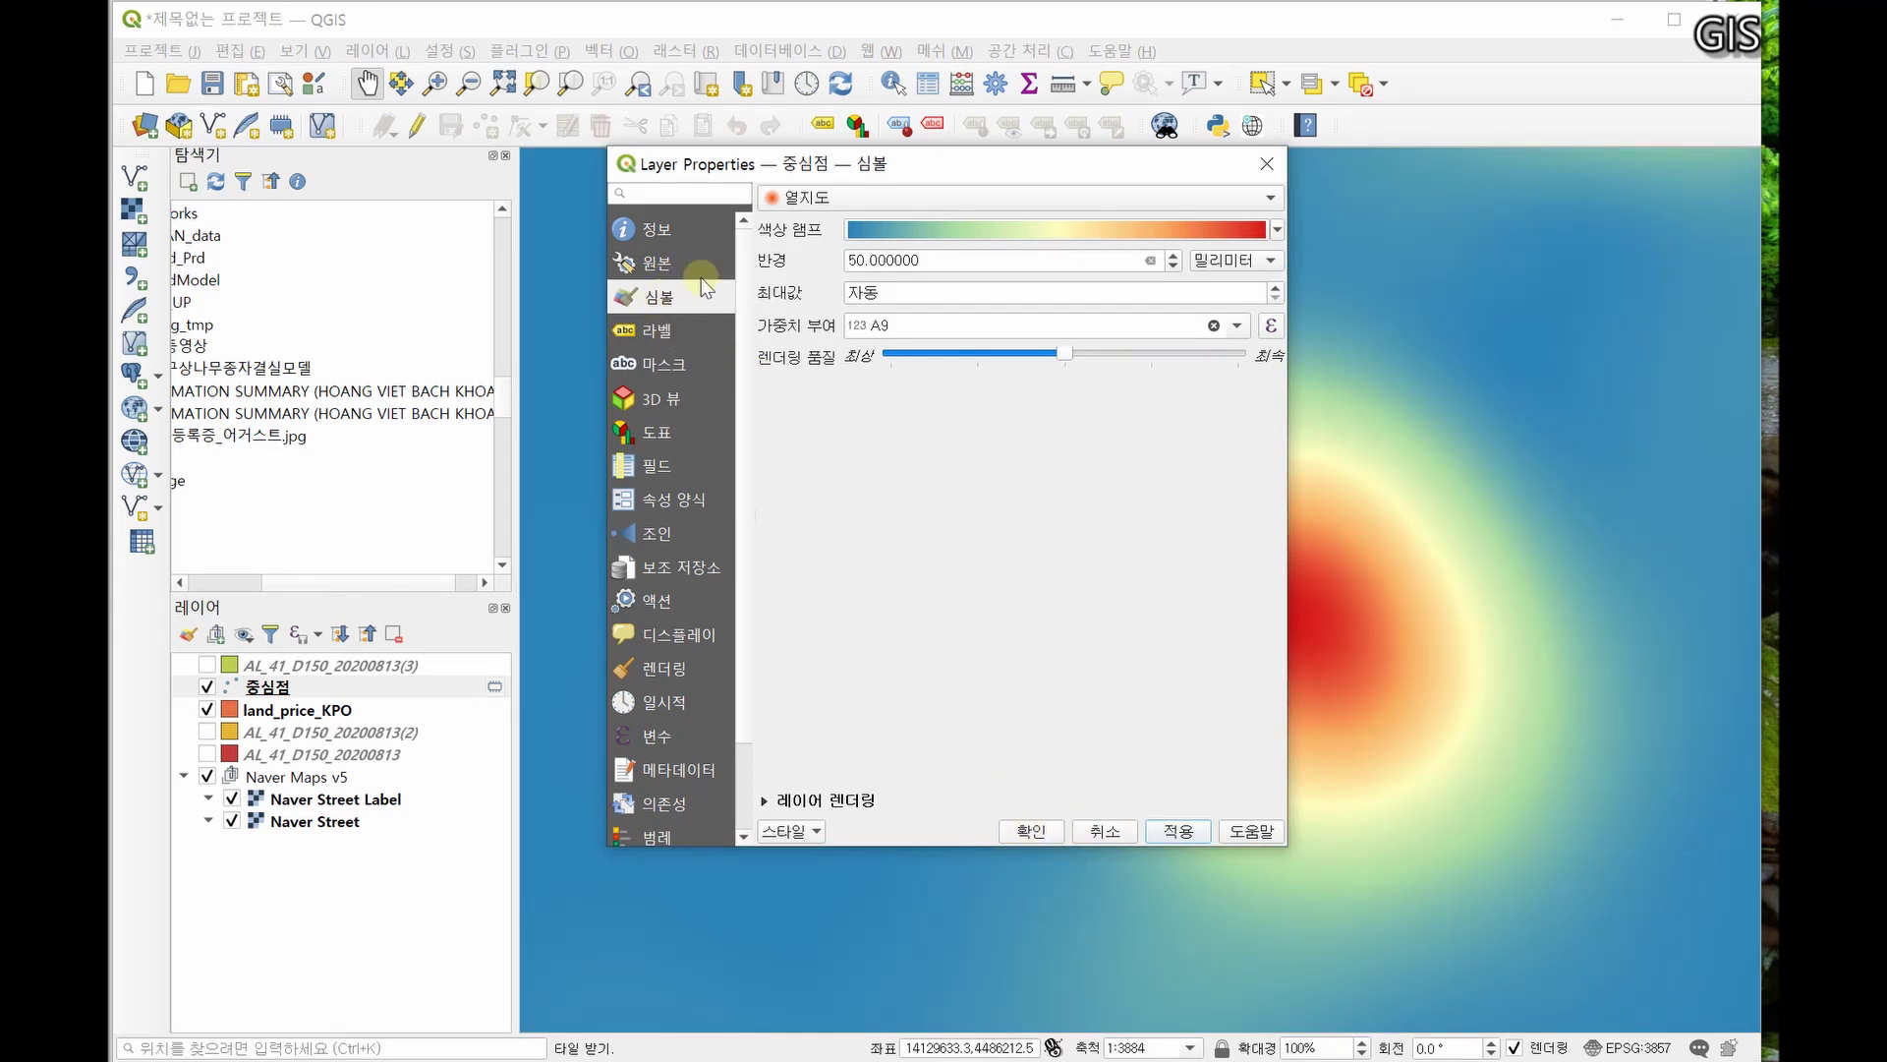
- Lower the 중심점 layer's opacity to about 65.2% in the layer rendering settings and apply it
left_click(829, 800)
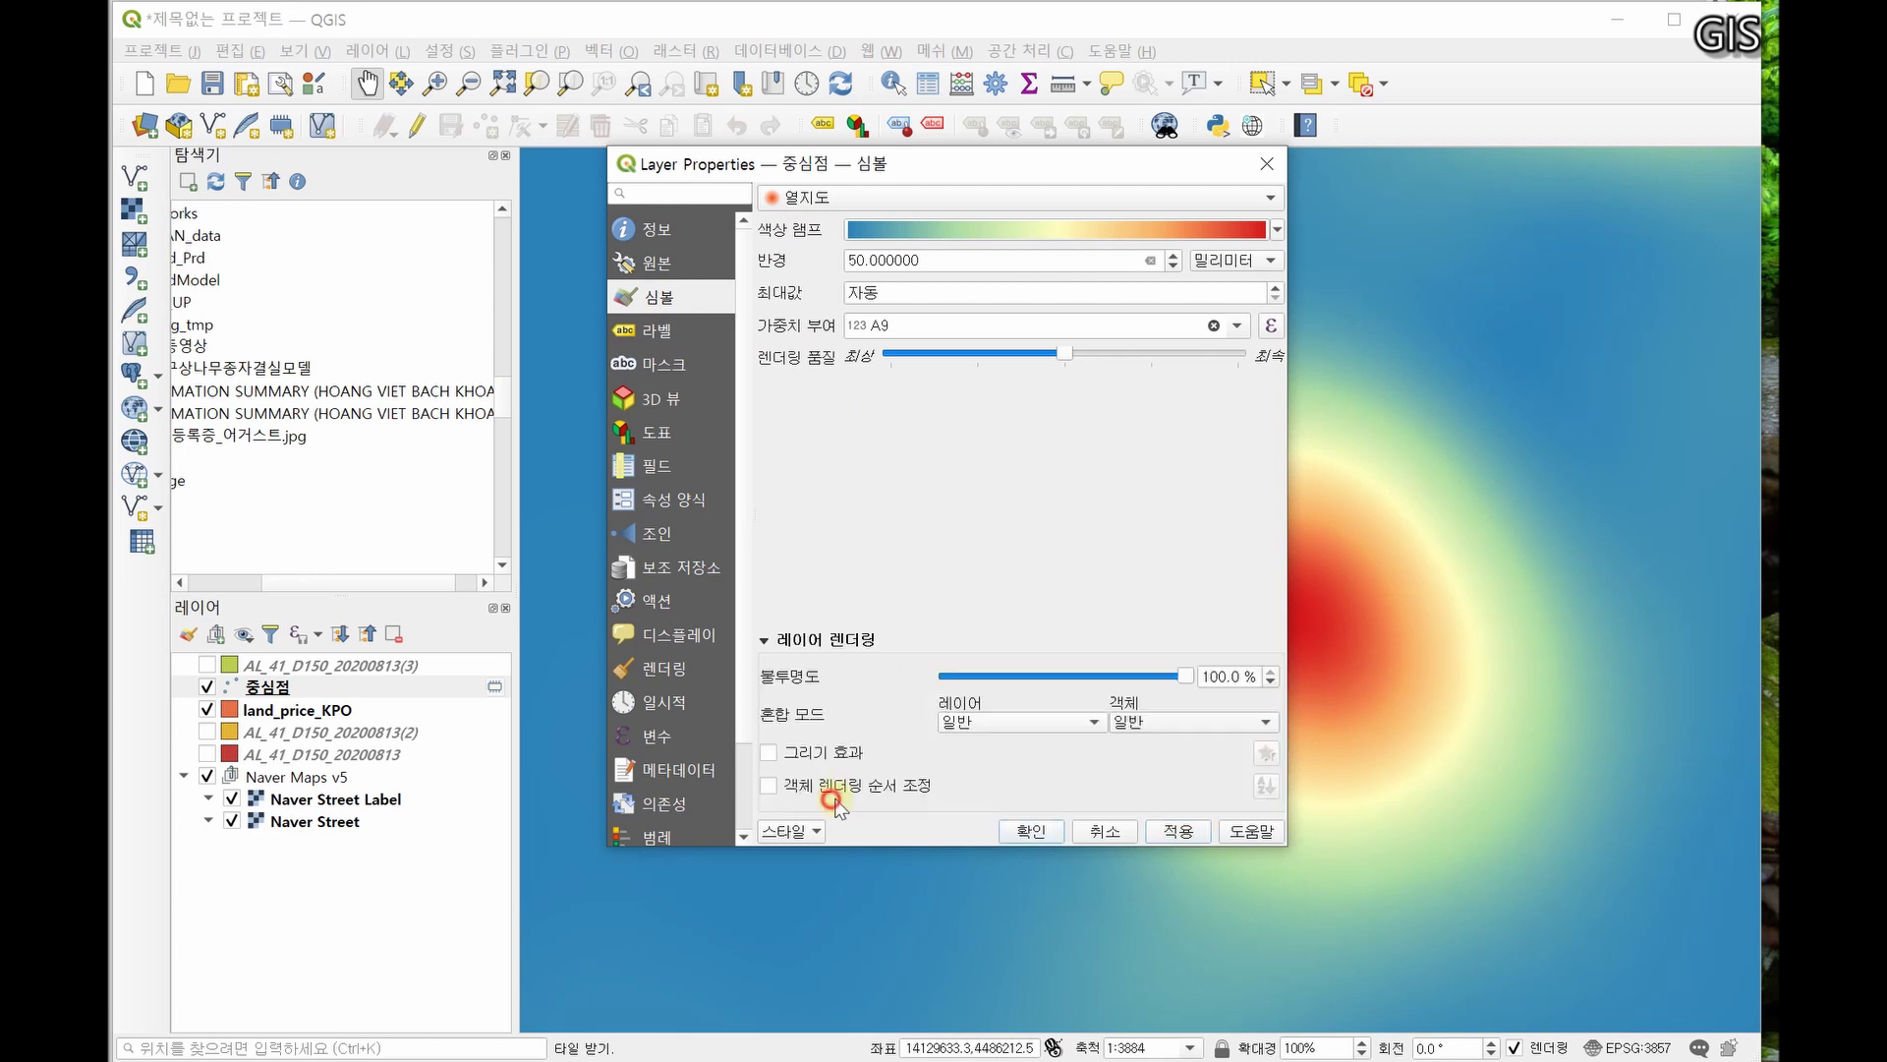
left_click_drag(1183, 679, 1102, 679)
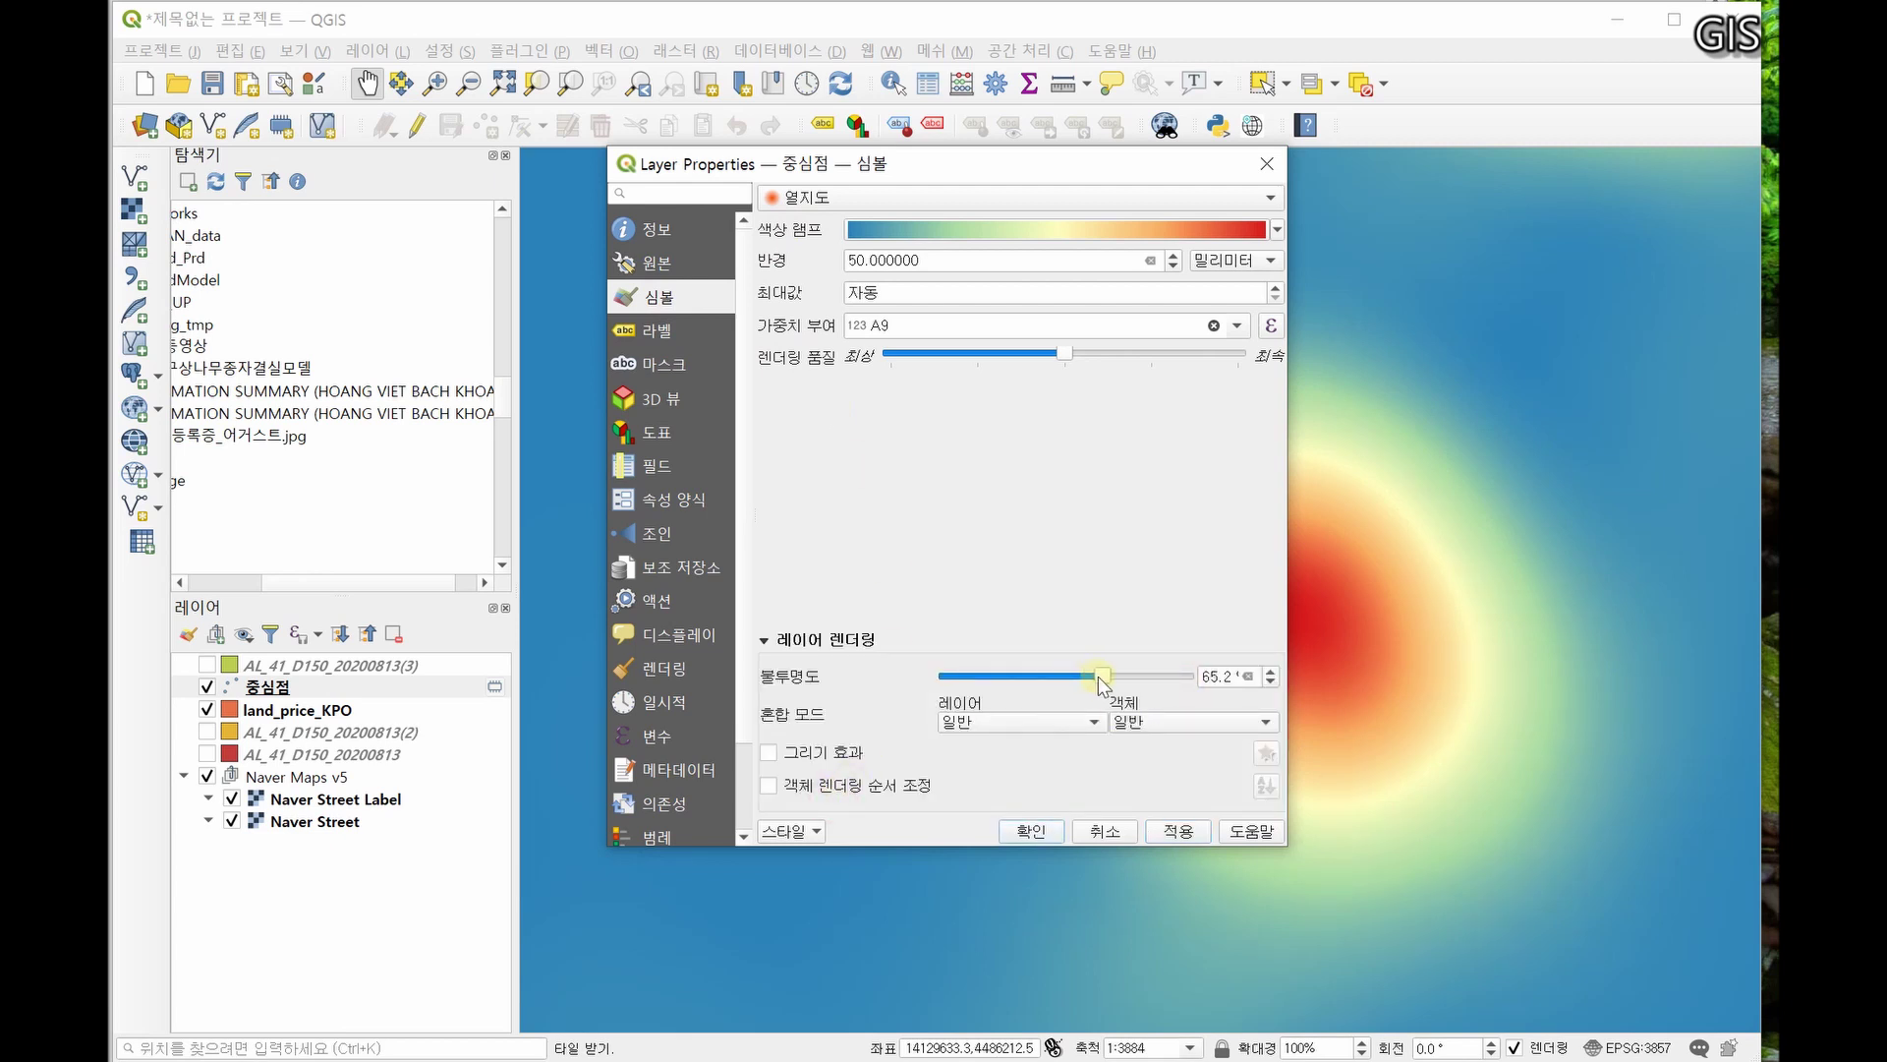
left_click(1179, 831)
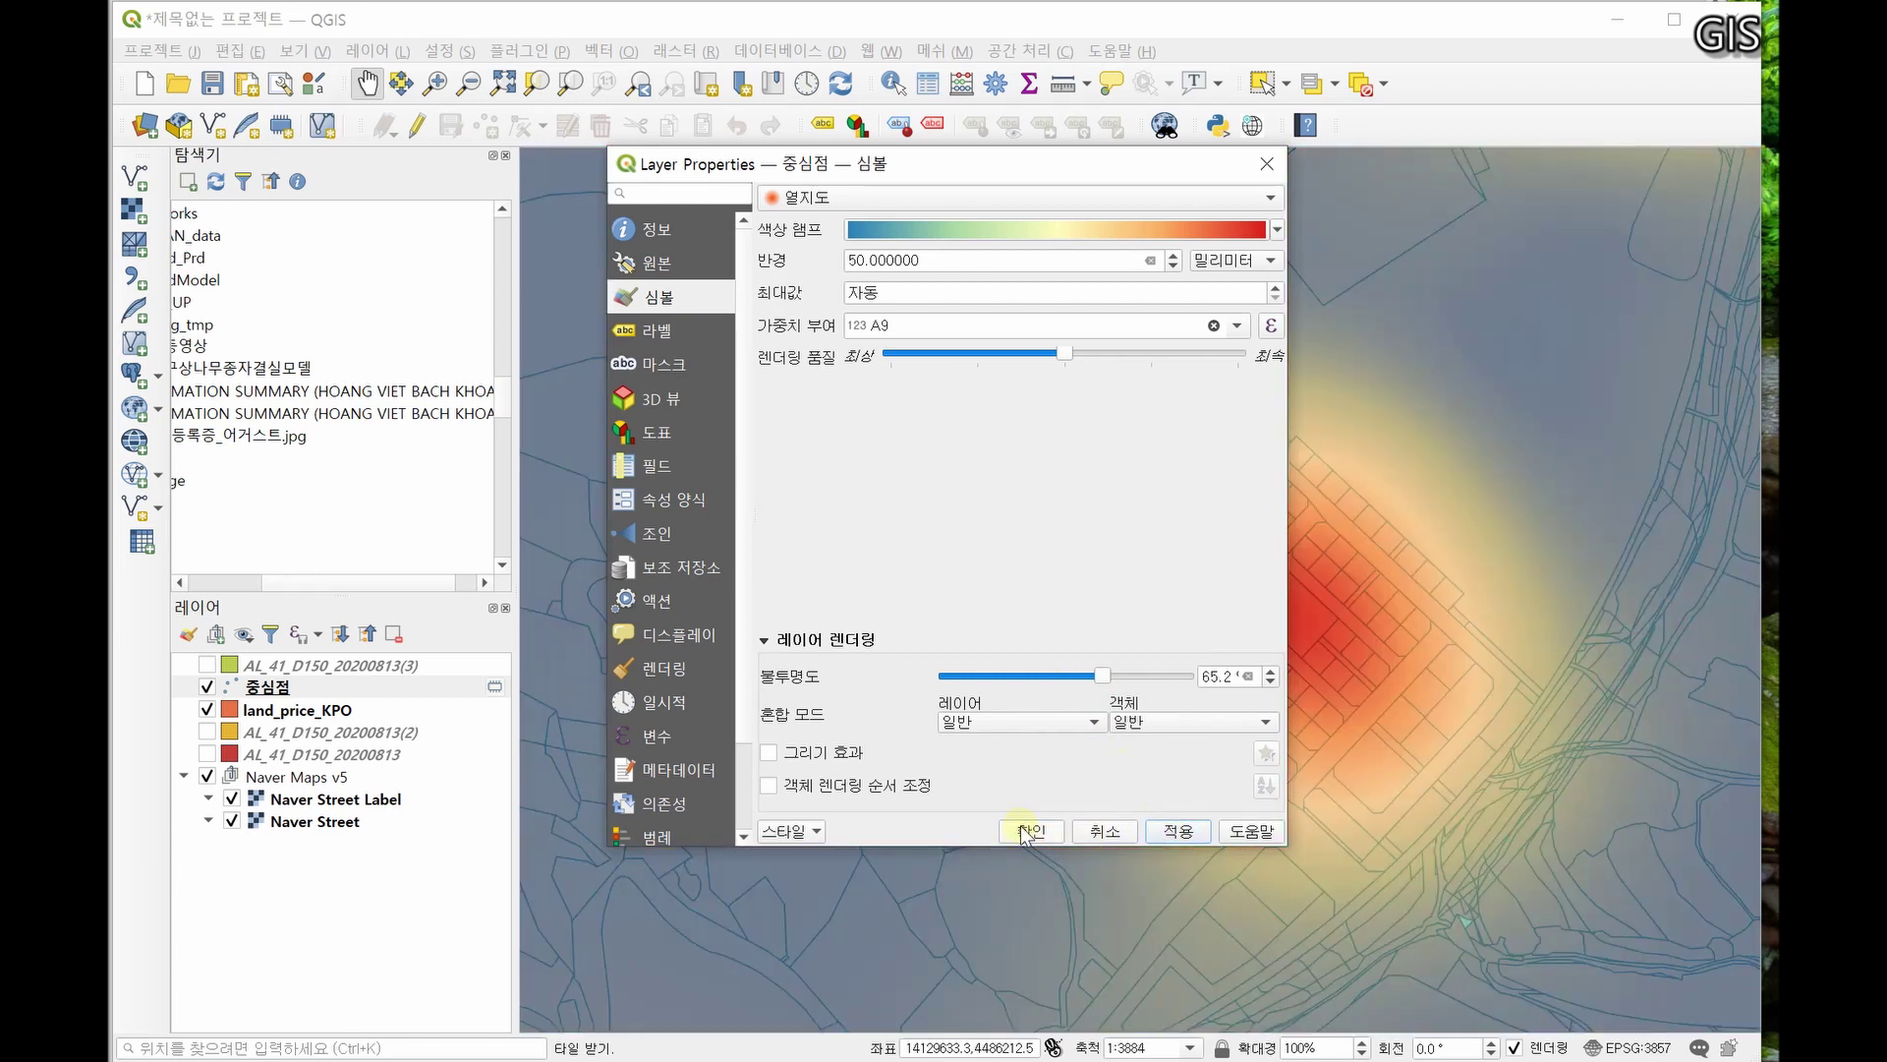
- Close the 중심점 layer's properties, hide the land_price_KPO layer and examine the heatmap over the Naver base map
left_click(1029, 831)
scroll(1012, 625, "down", 4)
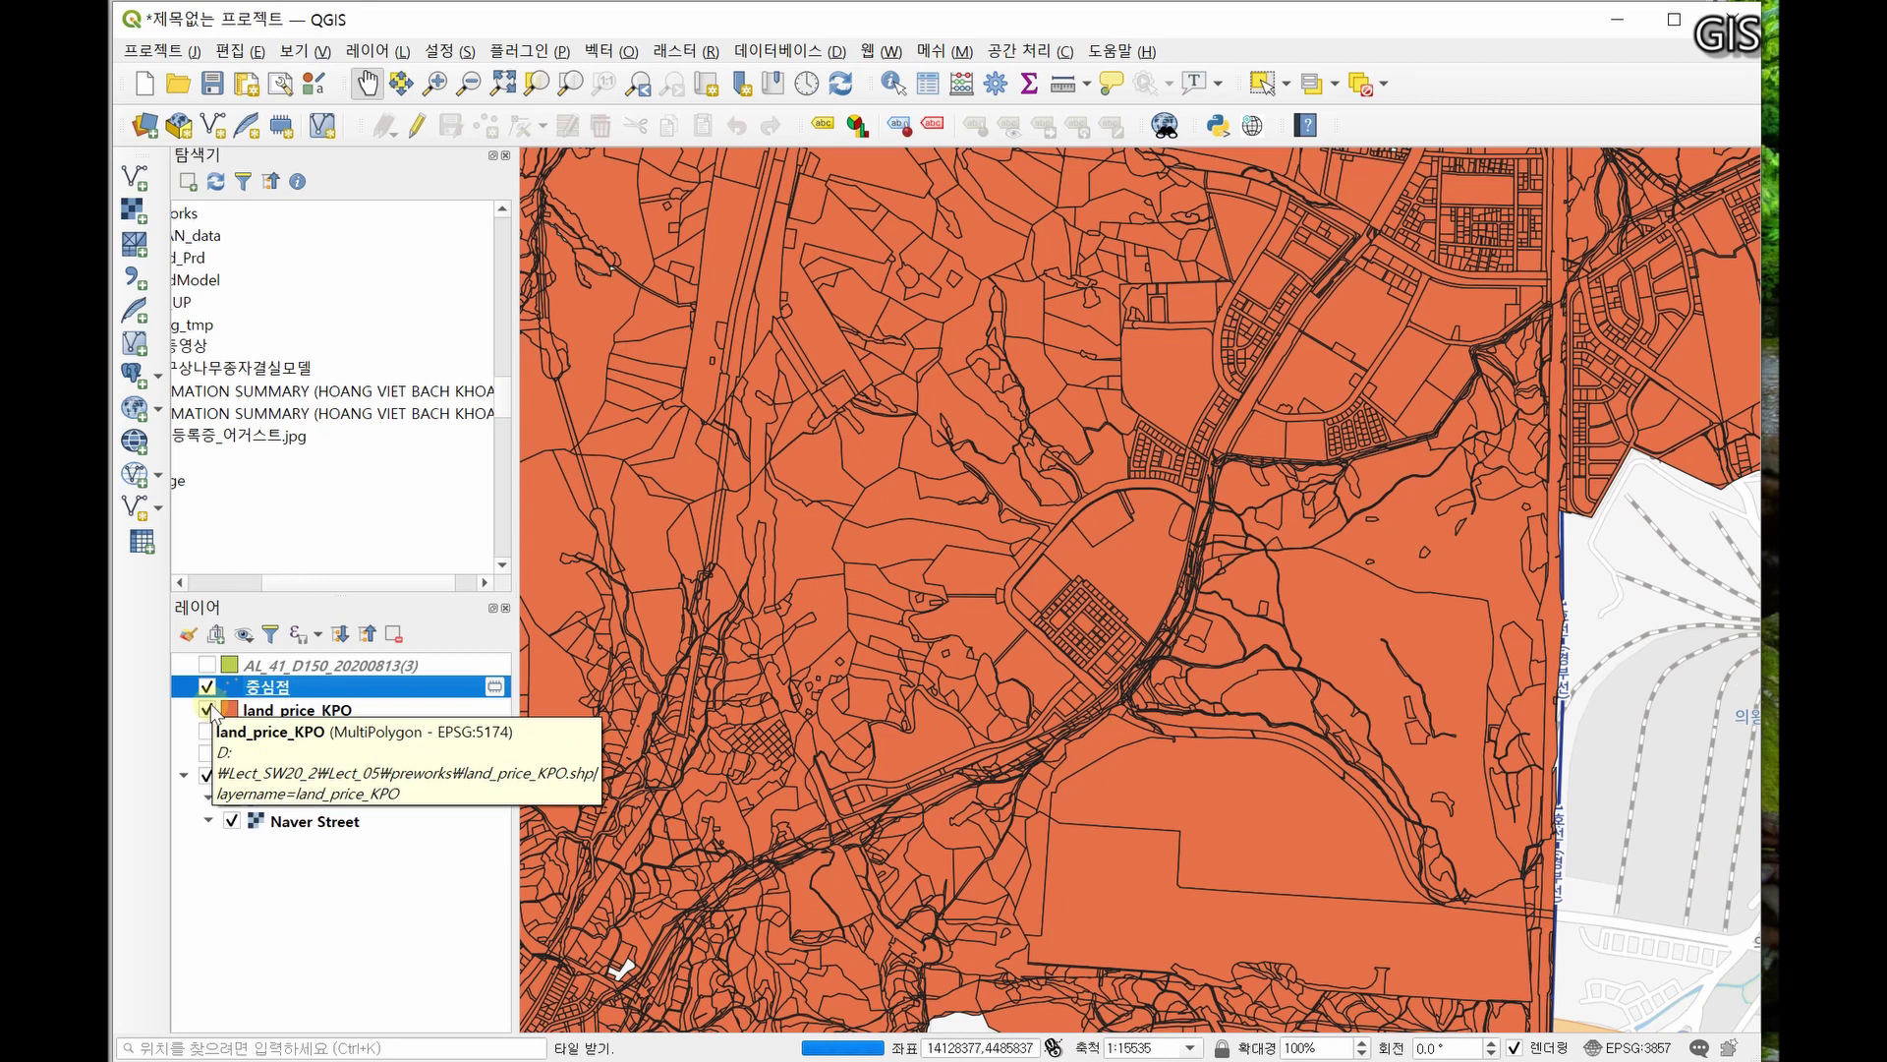
left_click(207, 709)
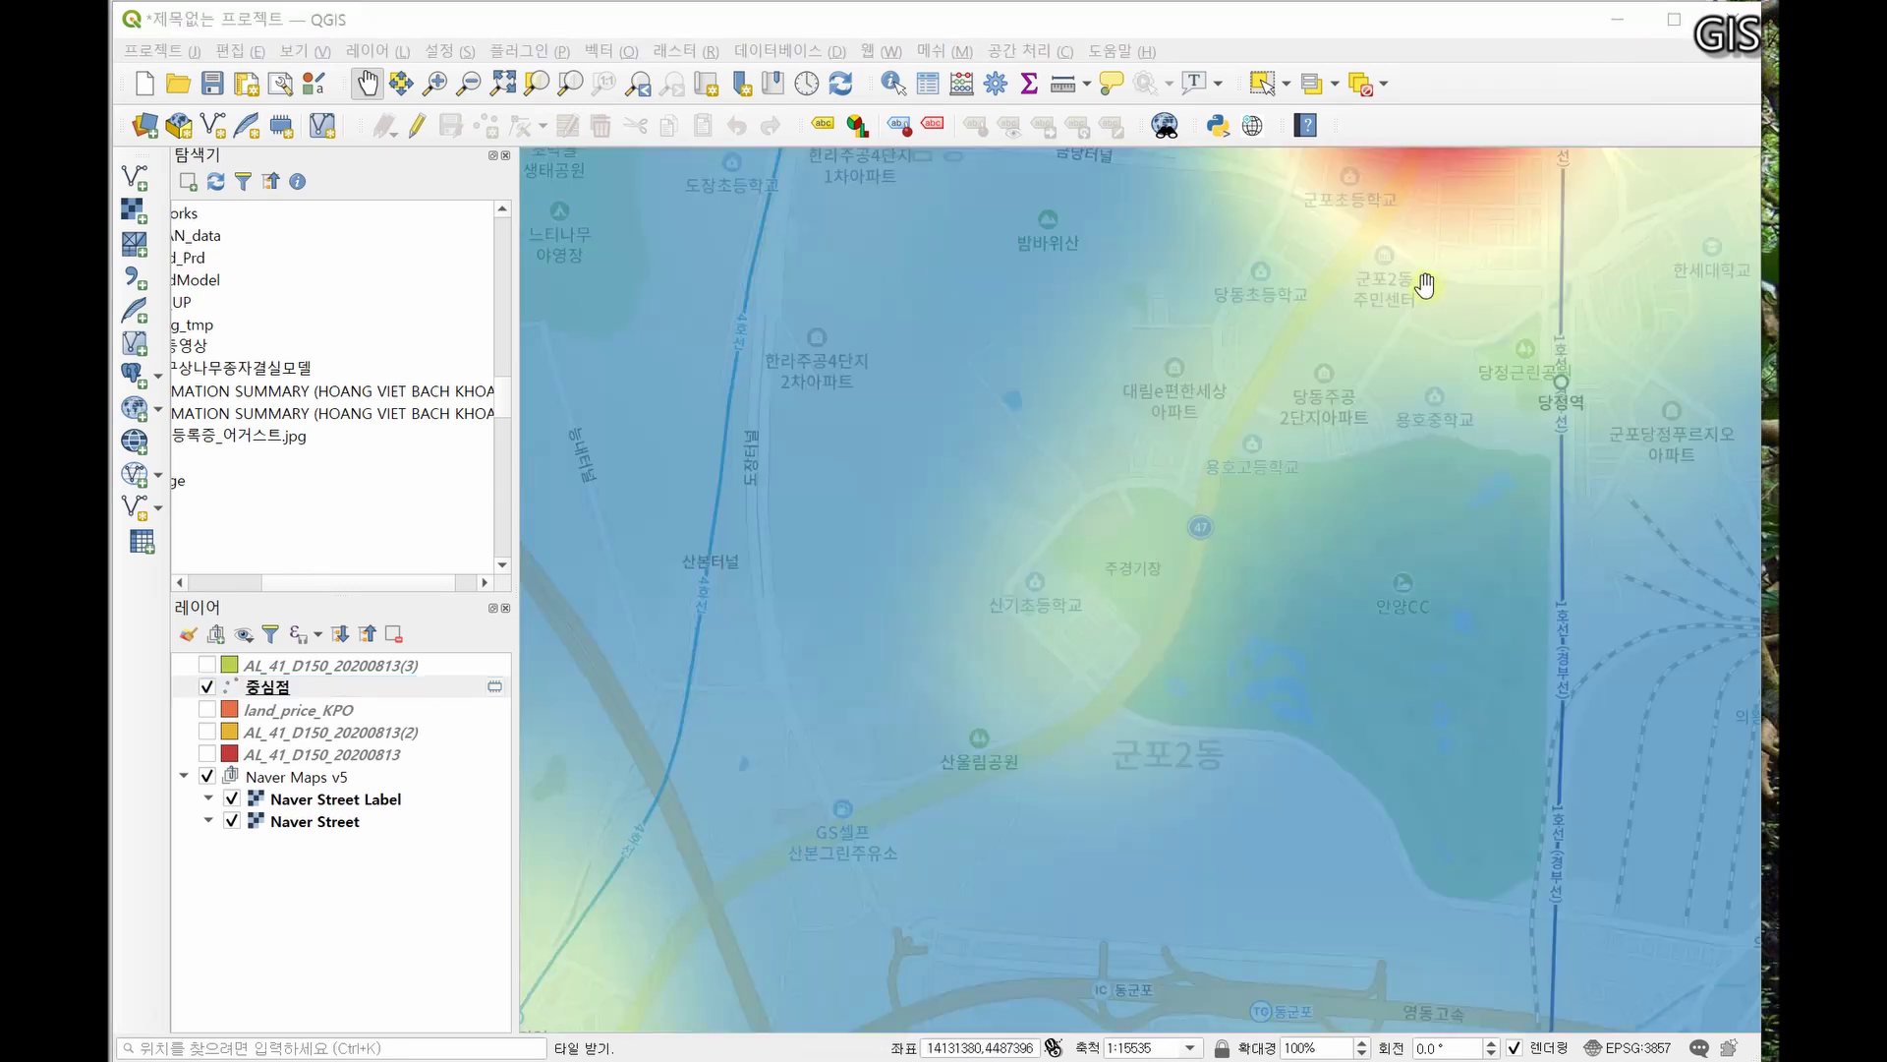
left_click_drag(1424, 285, 1148, 777)
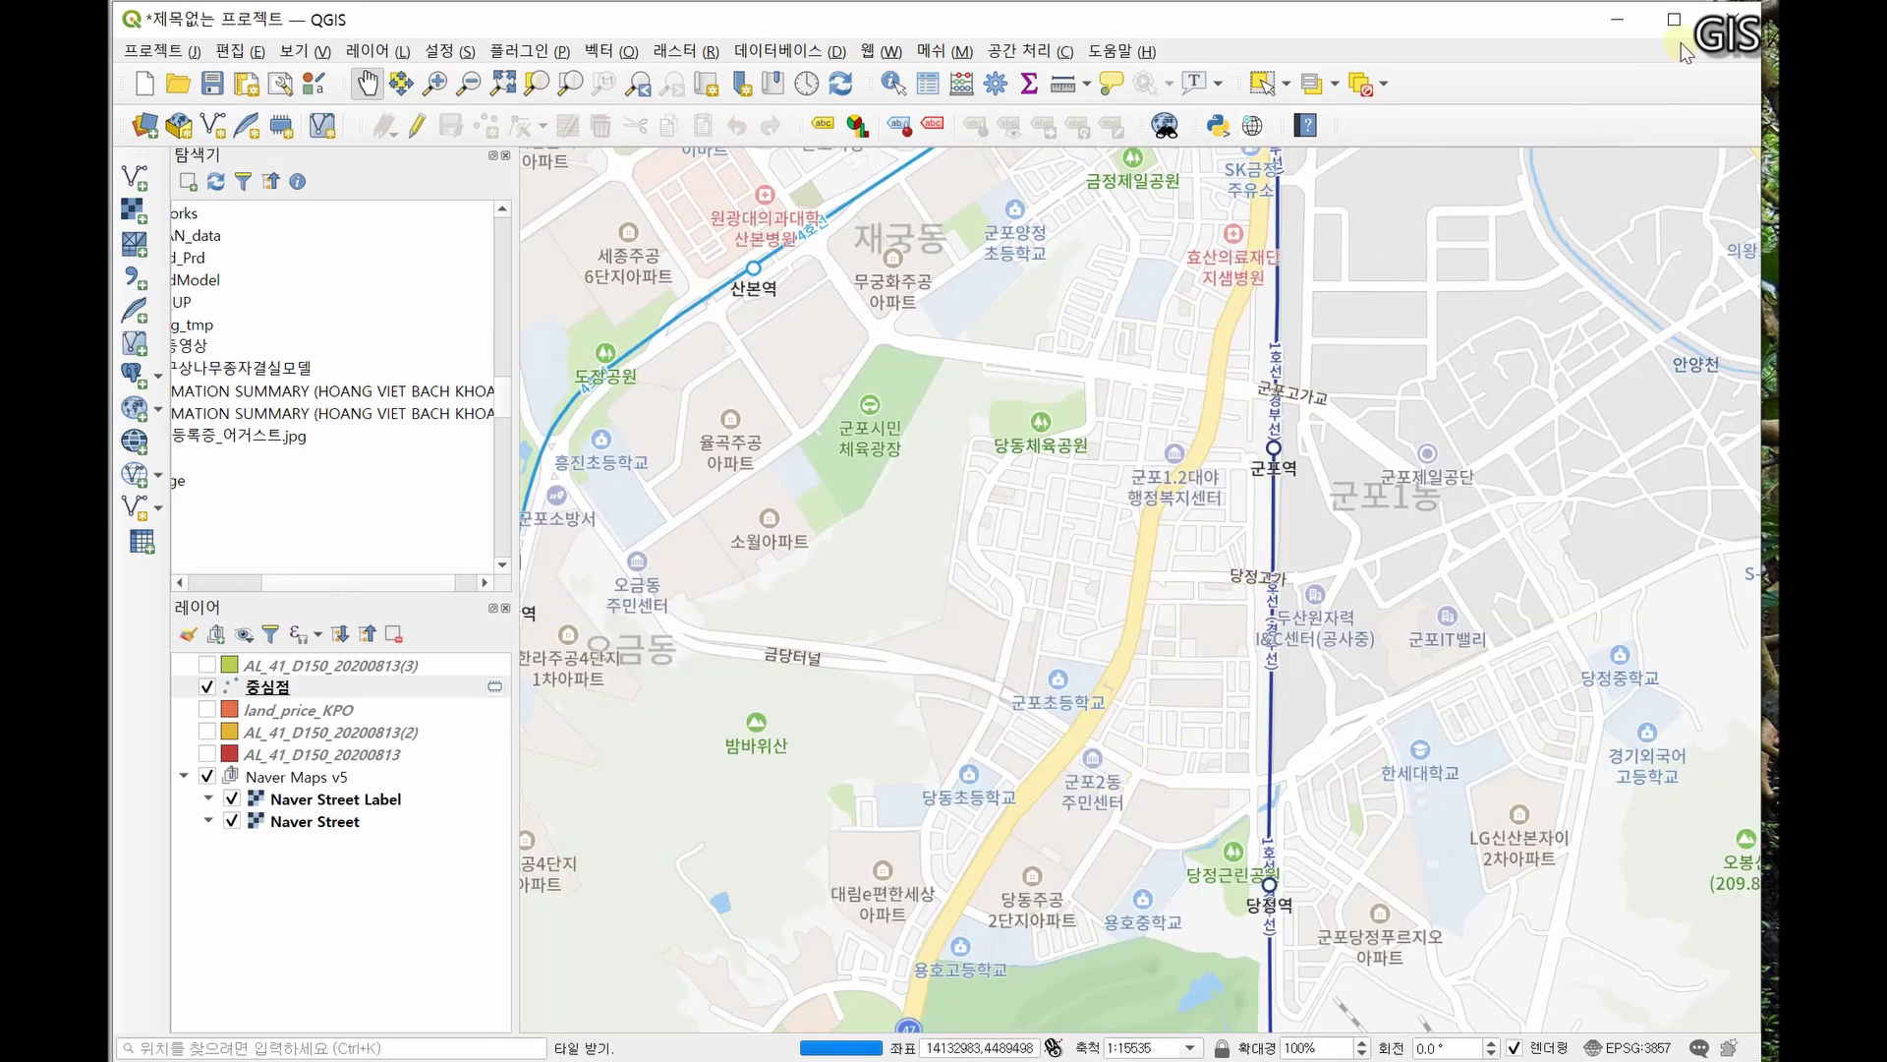
scroll(1180, 609, "up", 1)
scroll(1180, 609, "down", 4)
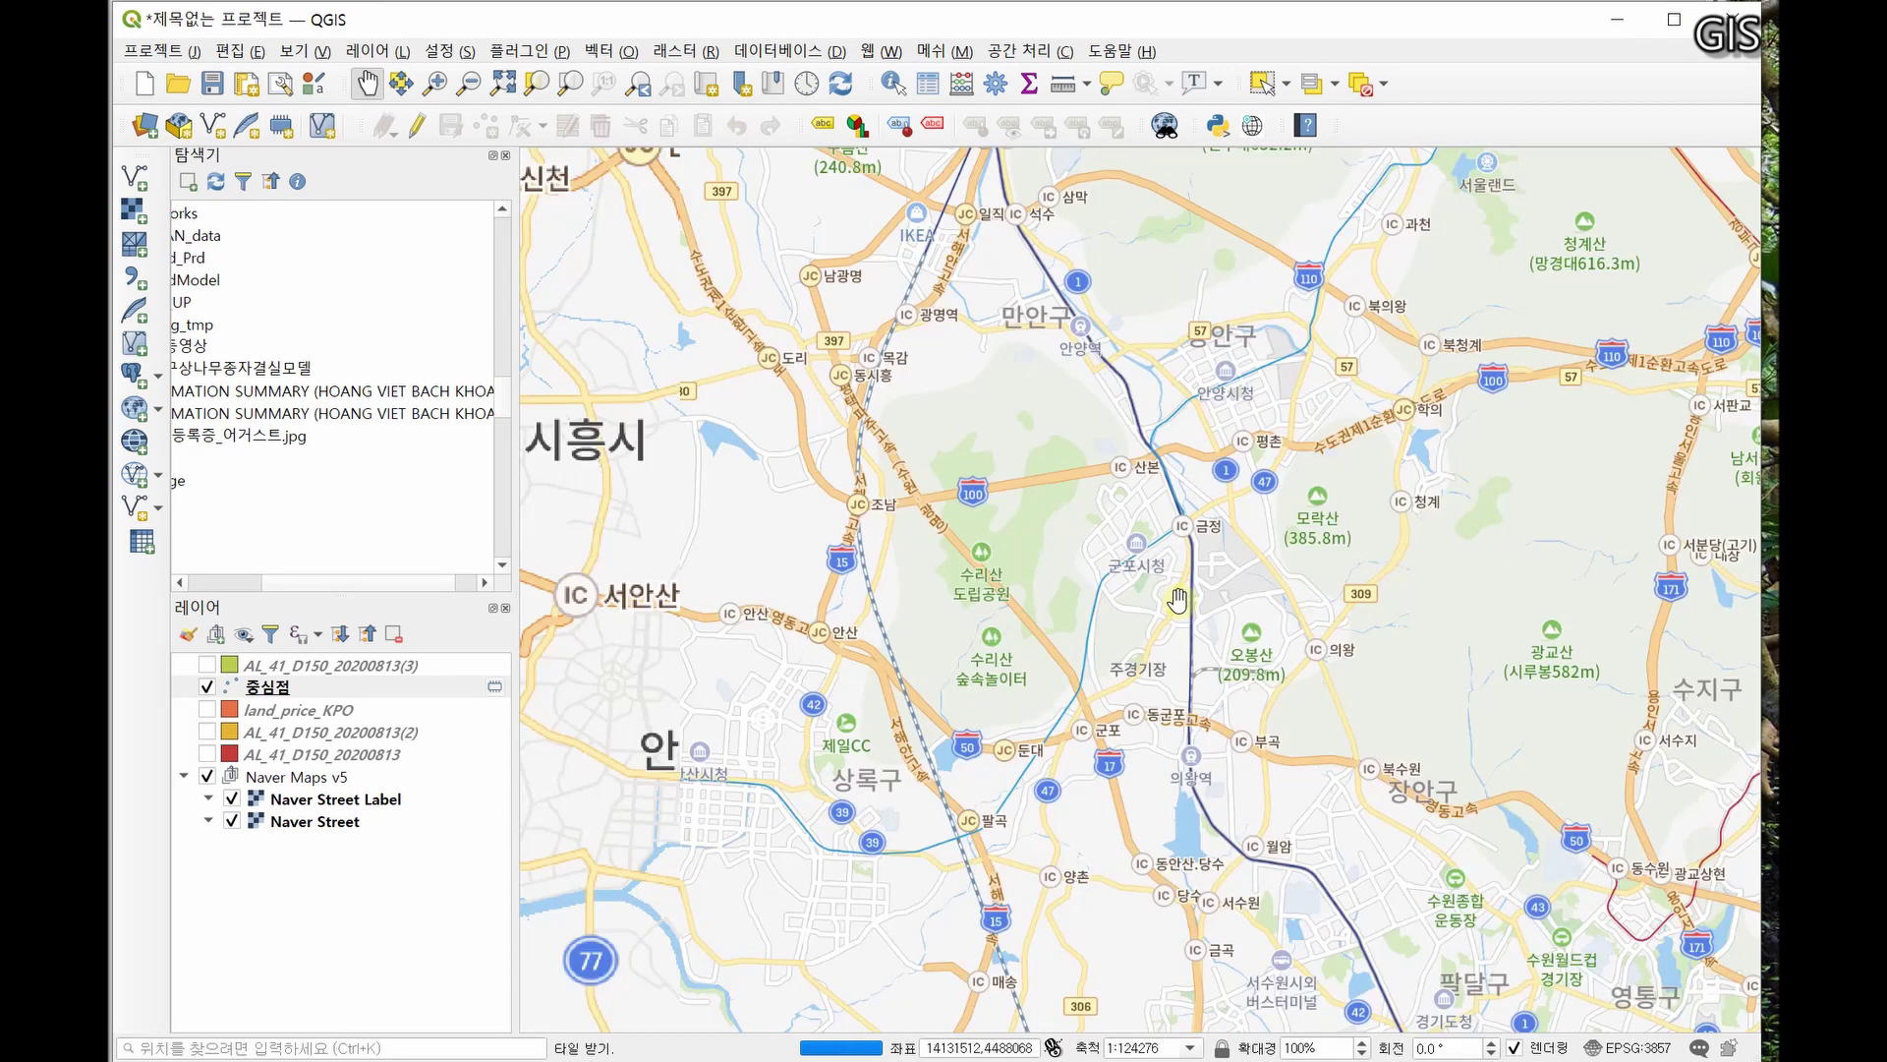
scroll(1025, 743, "up", 2)
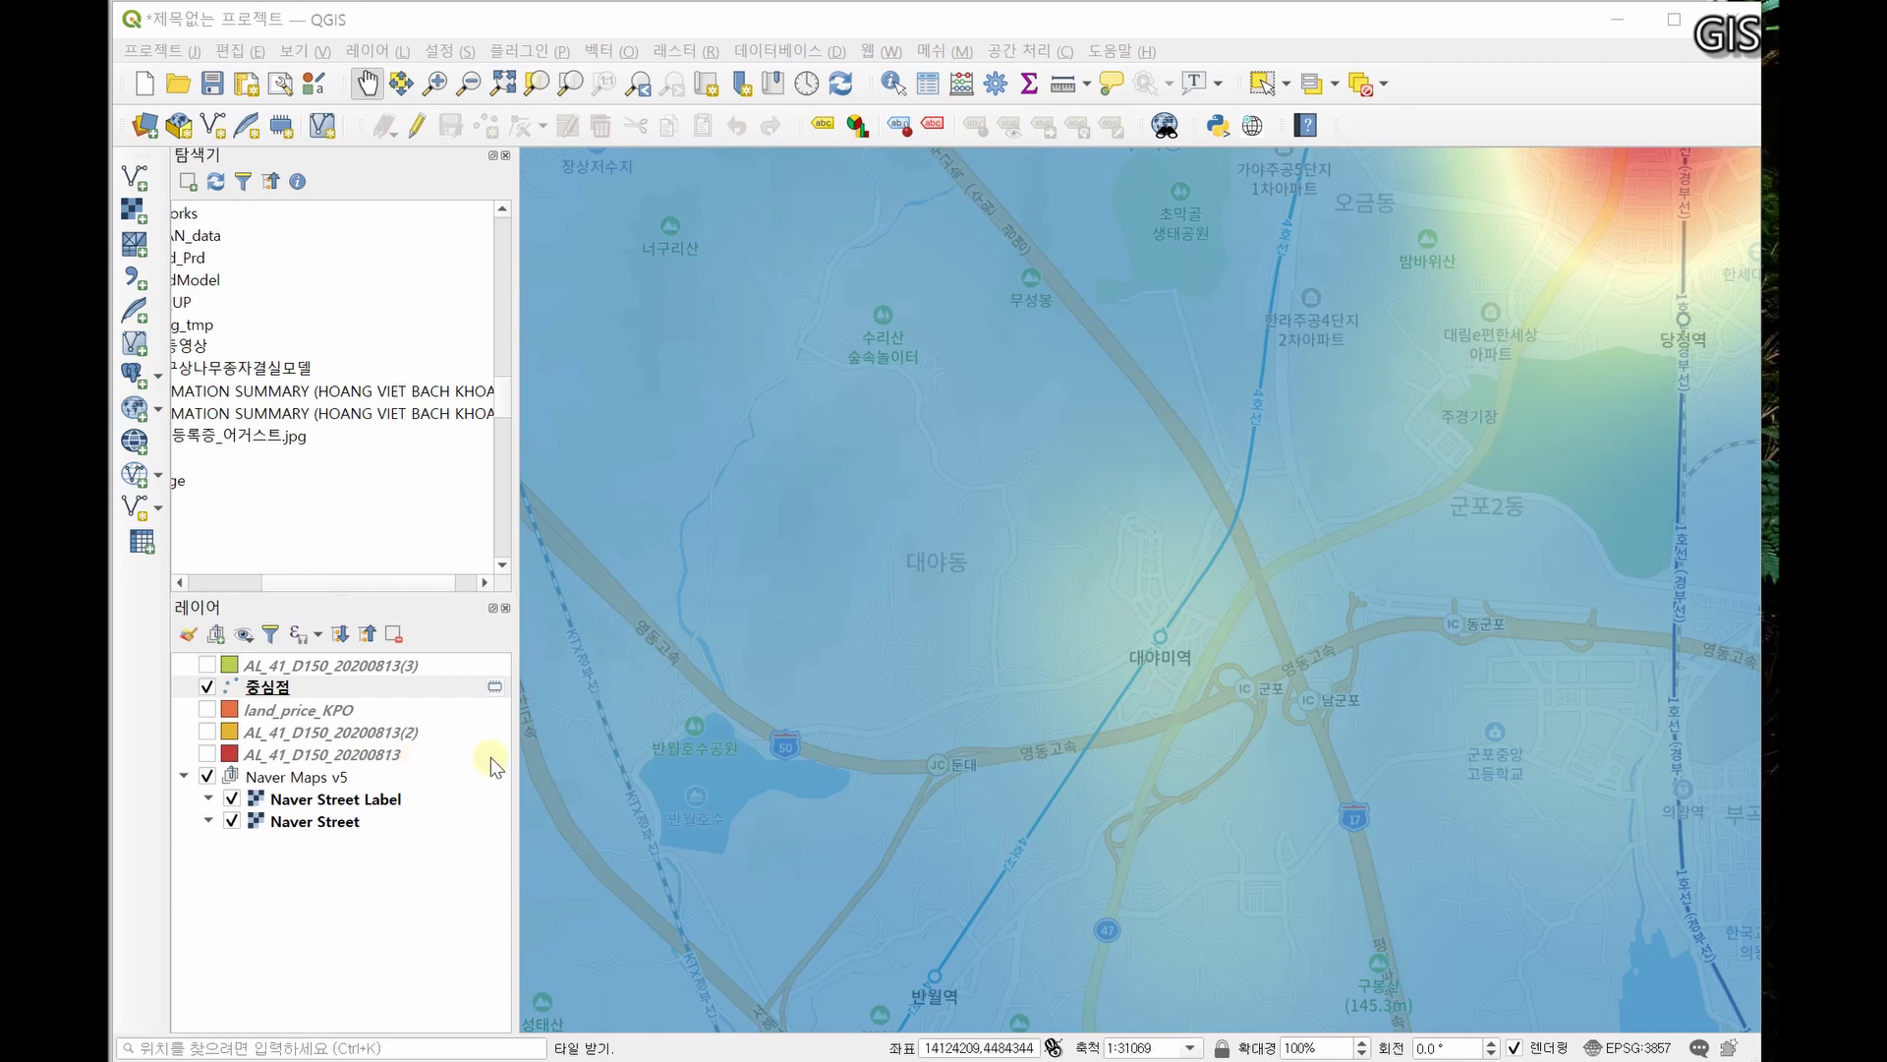
- Show the land_price_KPO layer with the 외곽선: 단순 라인 (Outline: Simple Line) symbol and hide the Naver Maps v5 group
left_click(207, 709)
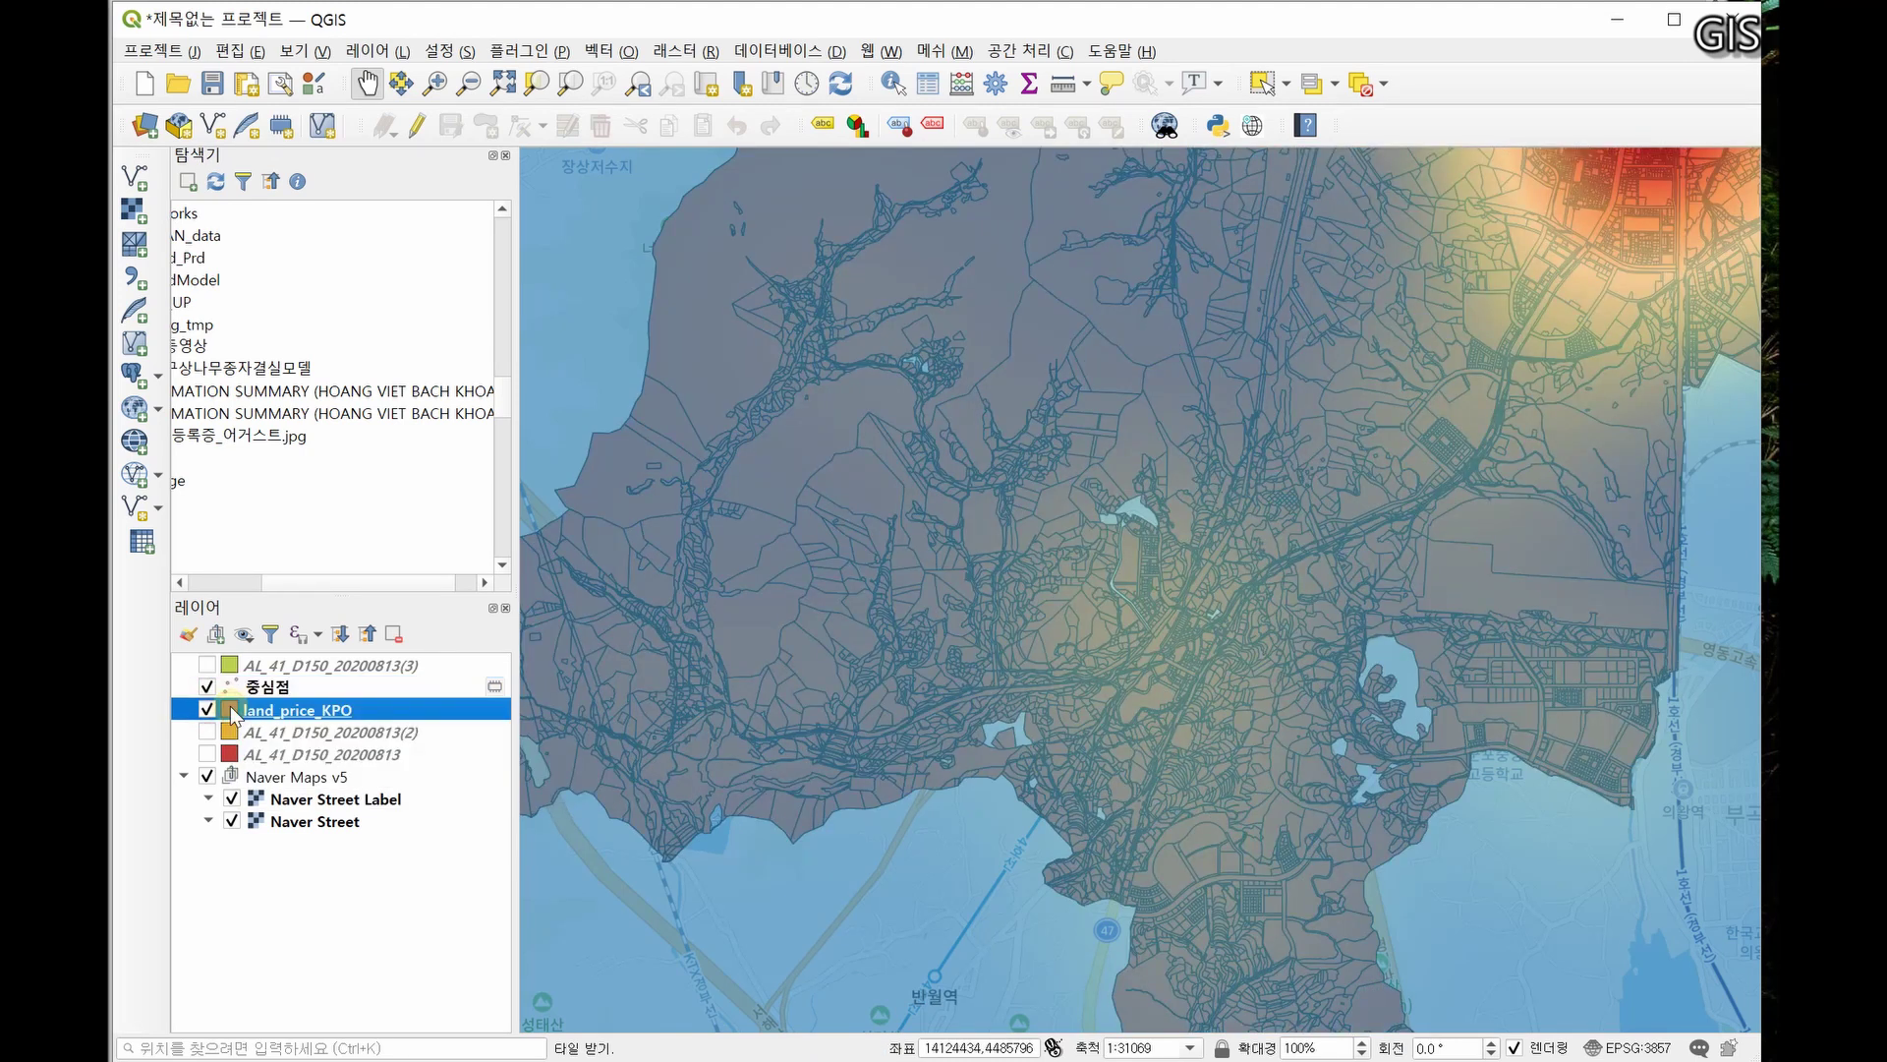
double_click(233, 711)
left_click(1003, 254)
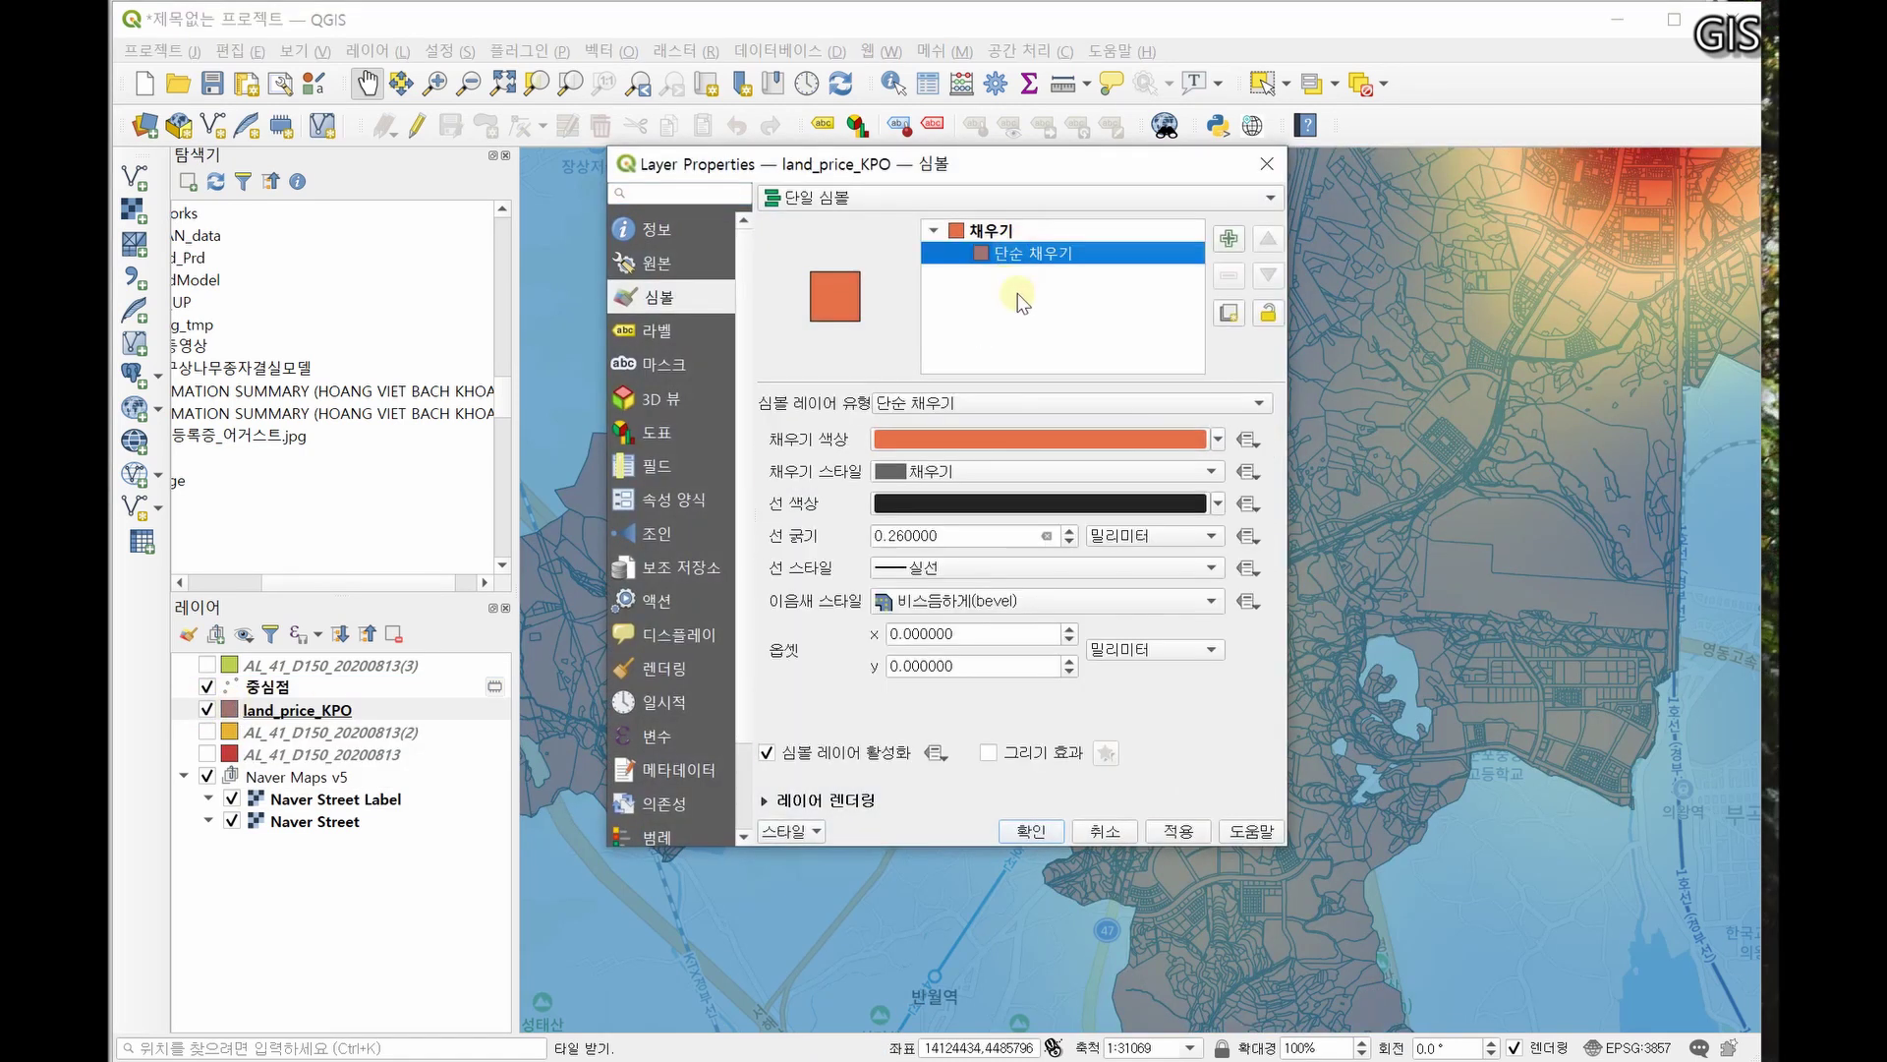
left_click(1024, 407)
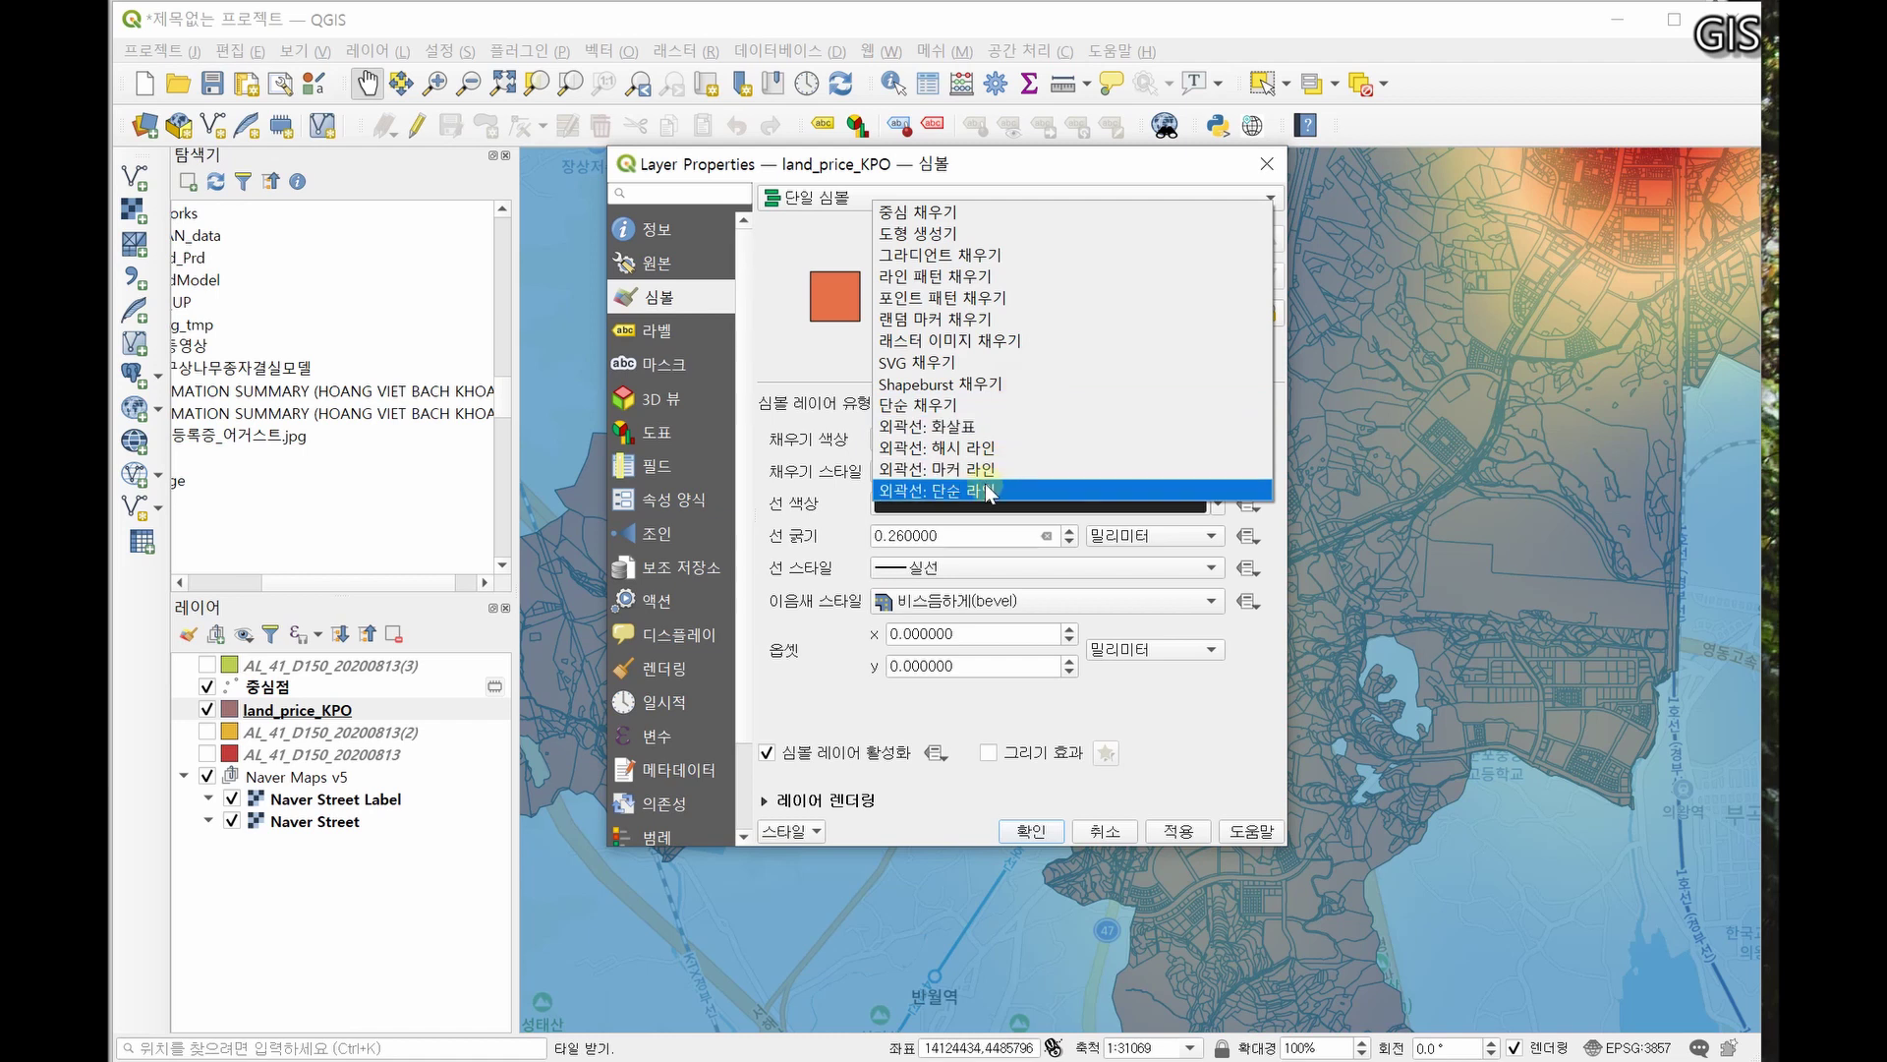
left_click(985, 482)
left_click(1186, 835)
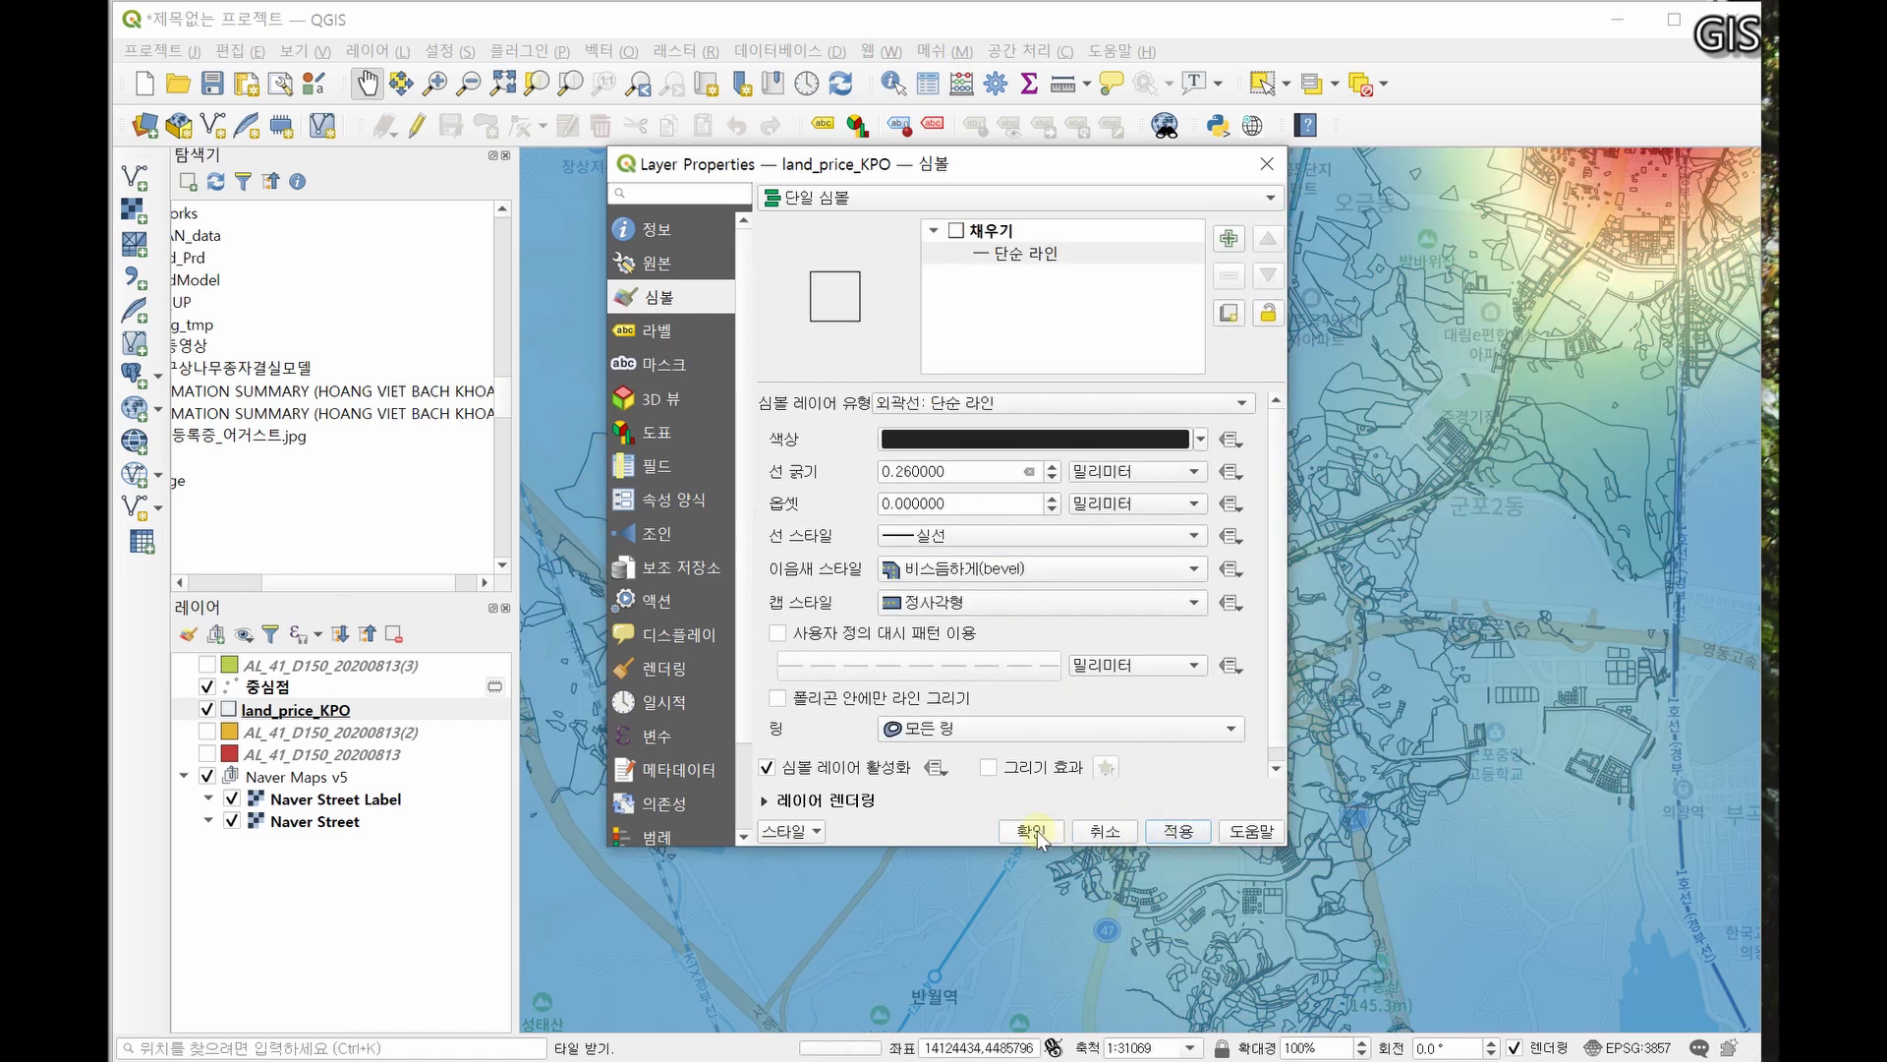
left_click(1029, 831)
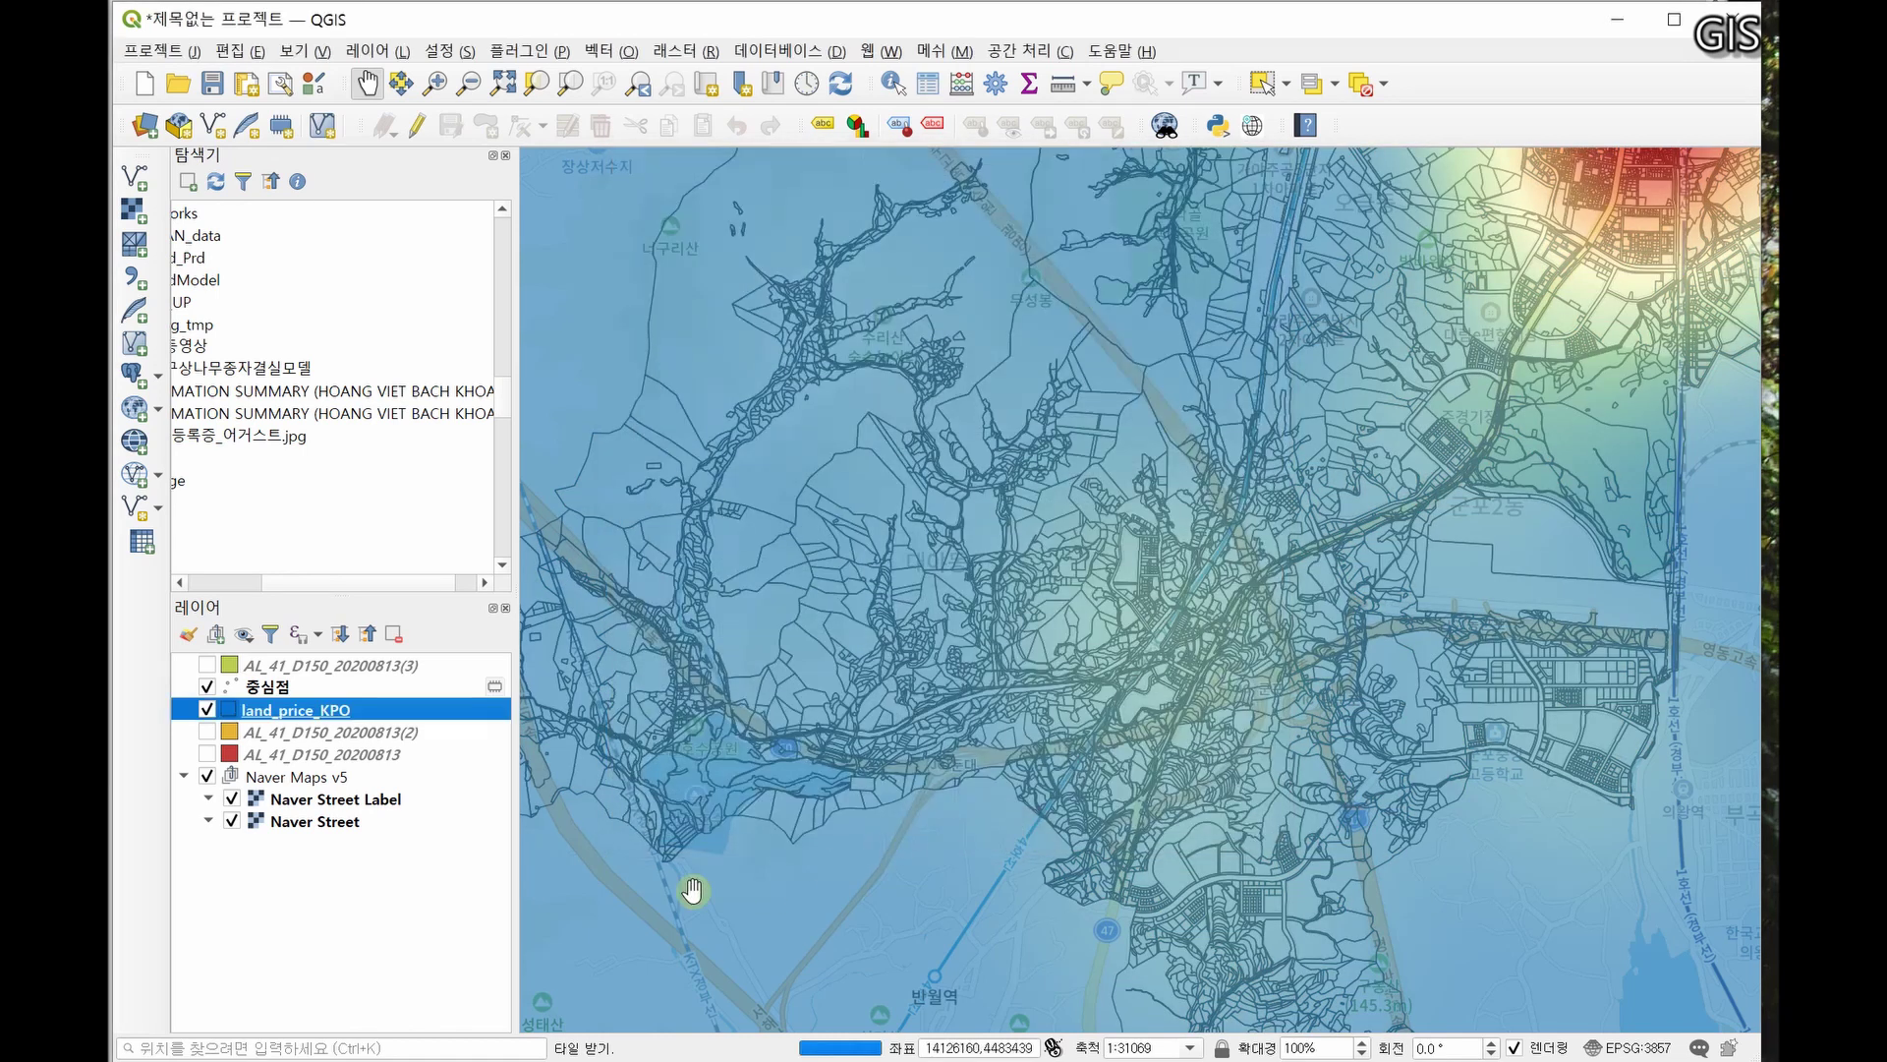
left_click(208, 776)
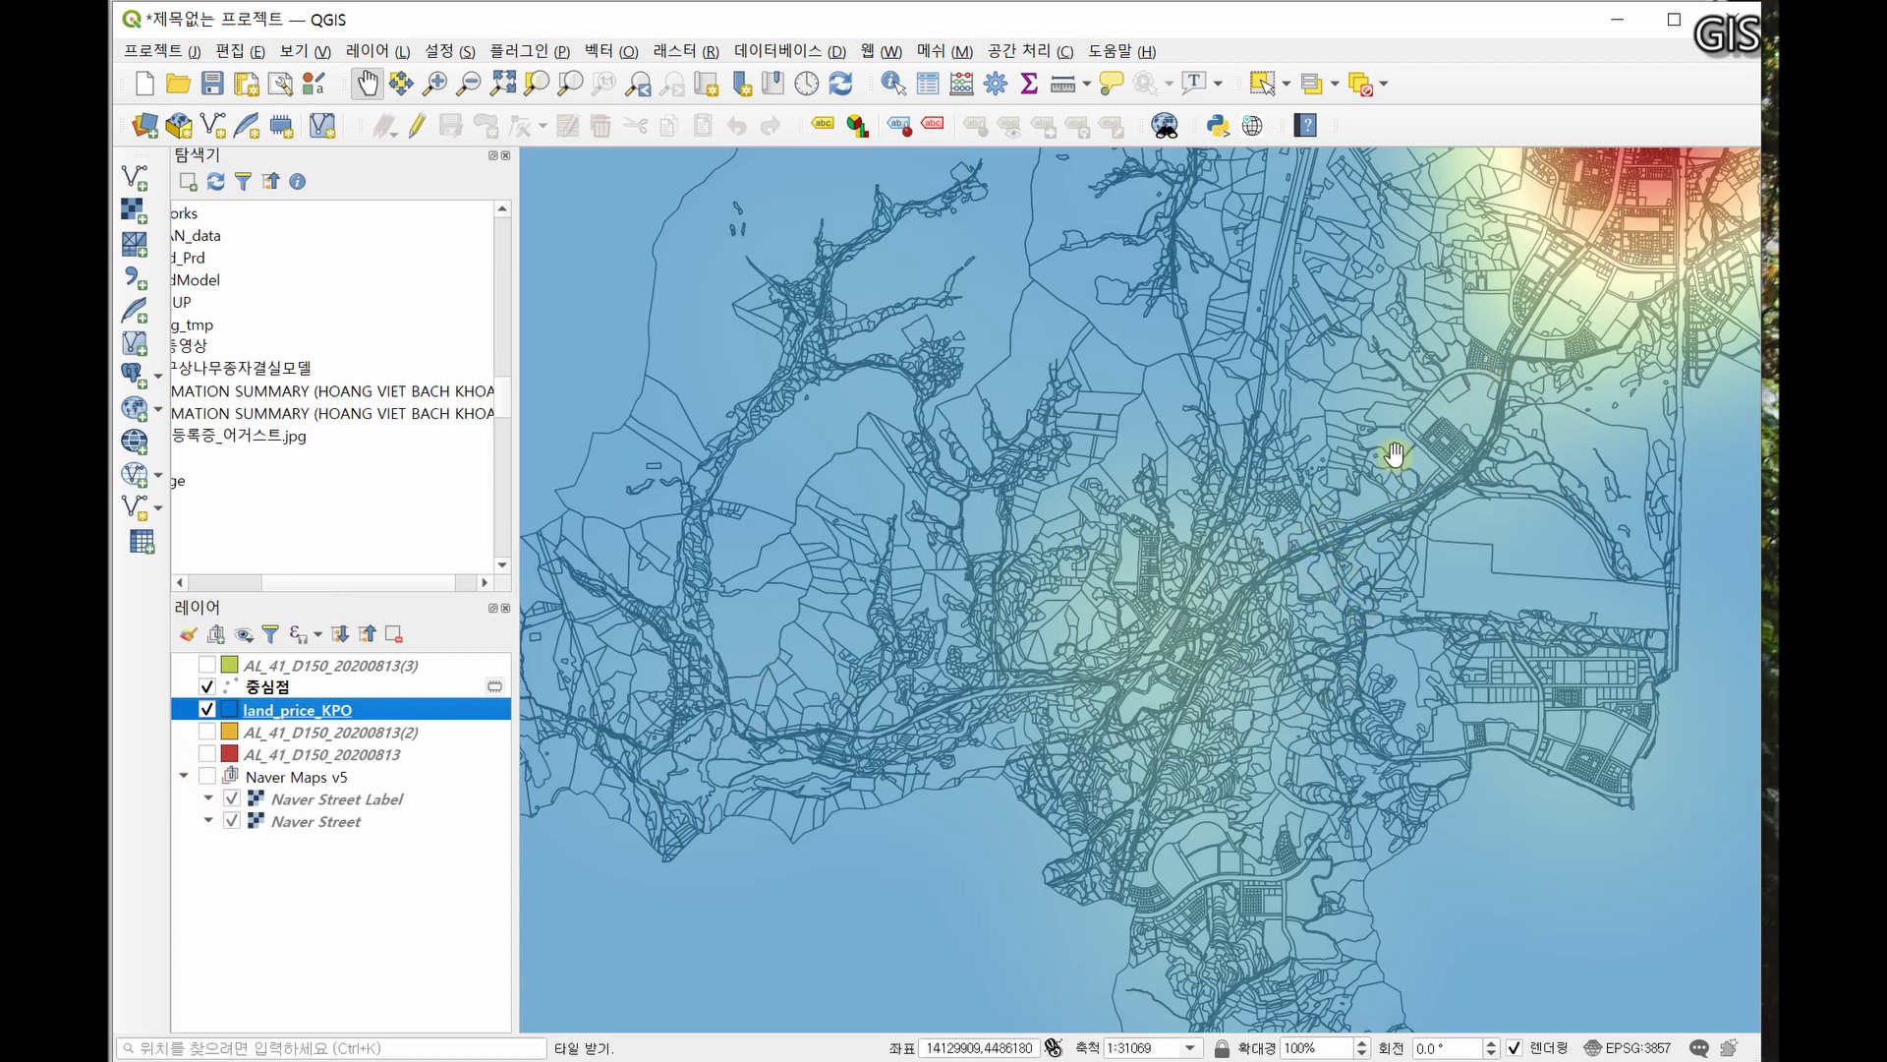
left_click_drag(1512, 325, 1265, 645)
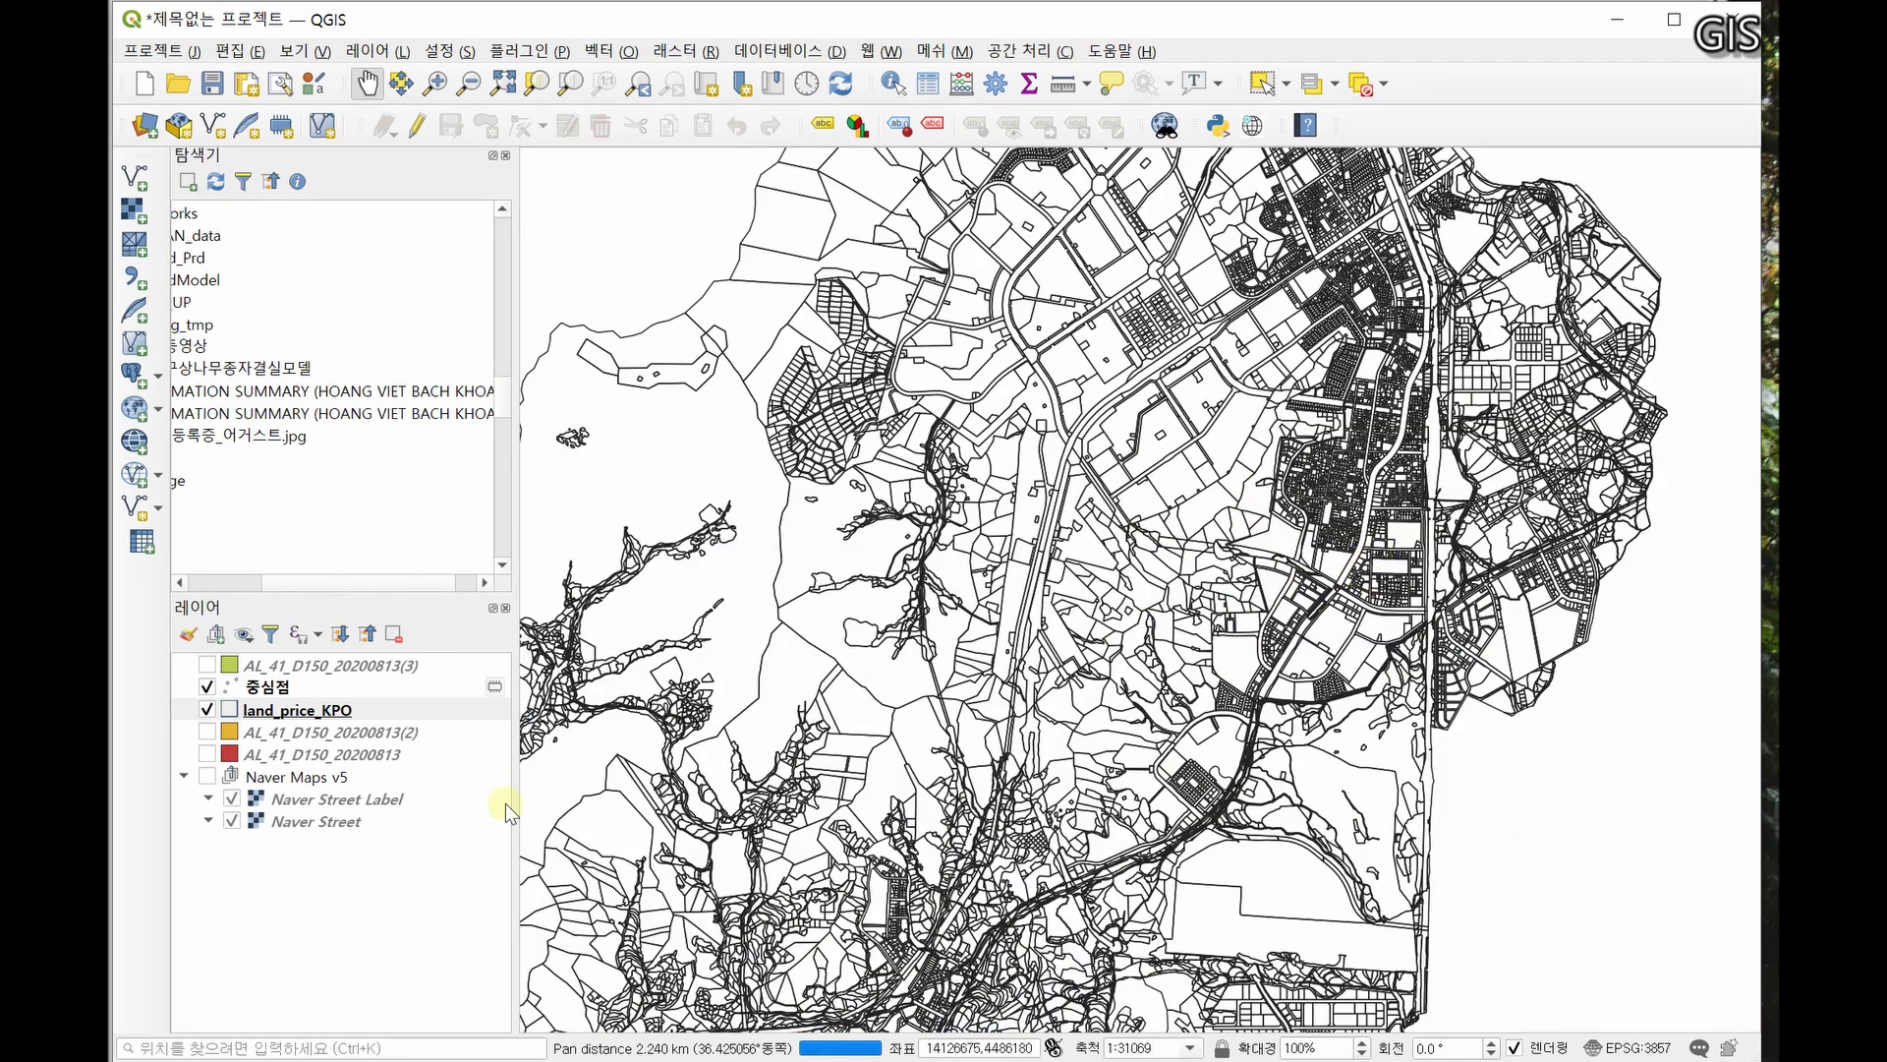
- Change the 중심점 heatmap's radius unit to map units (지도 단위), apply it and inspect the densest parcel area up close
left_click(282, 690)
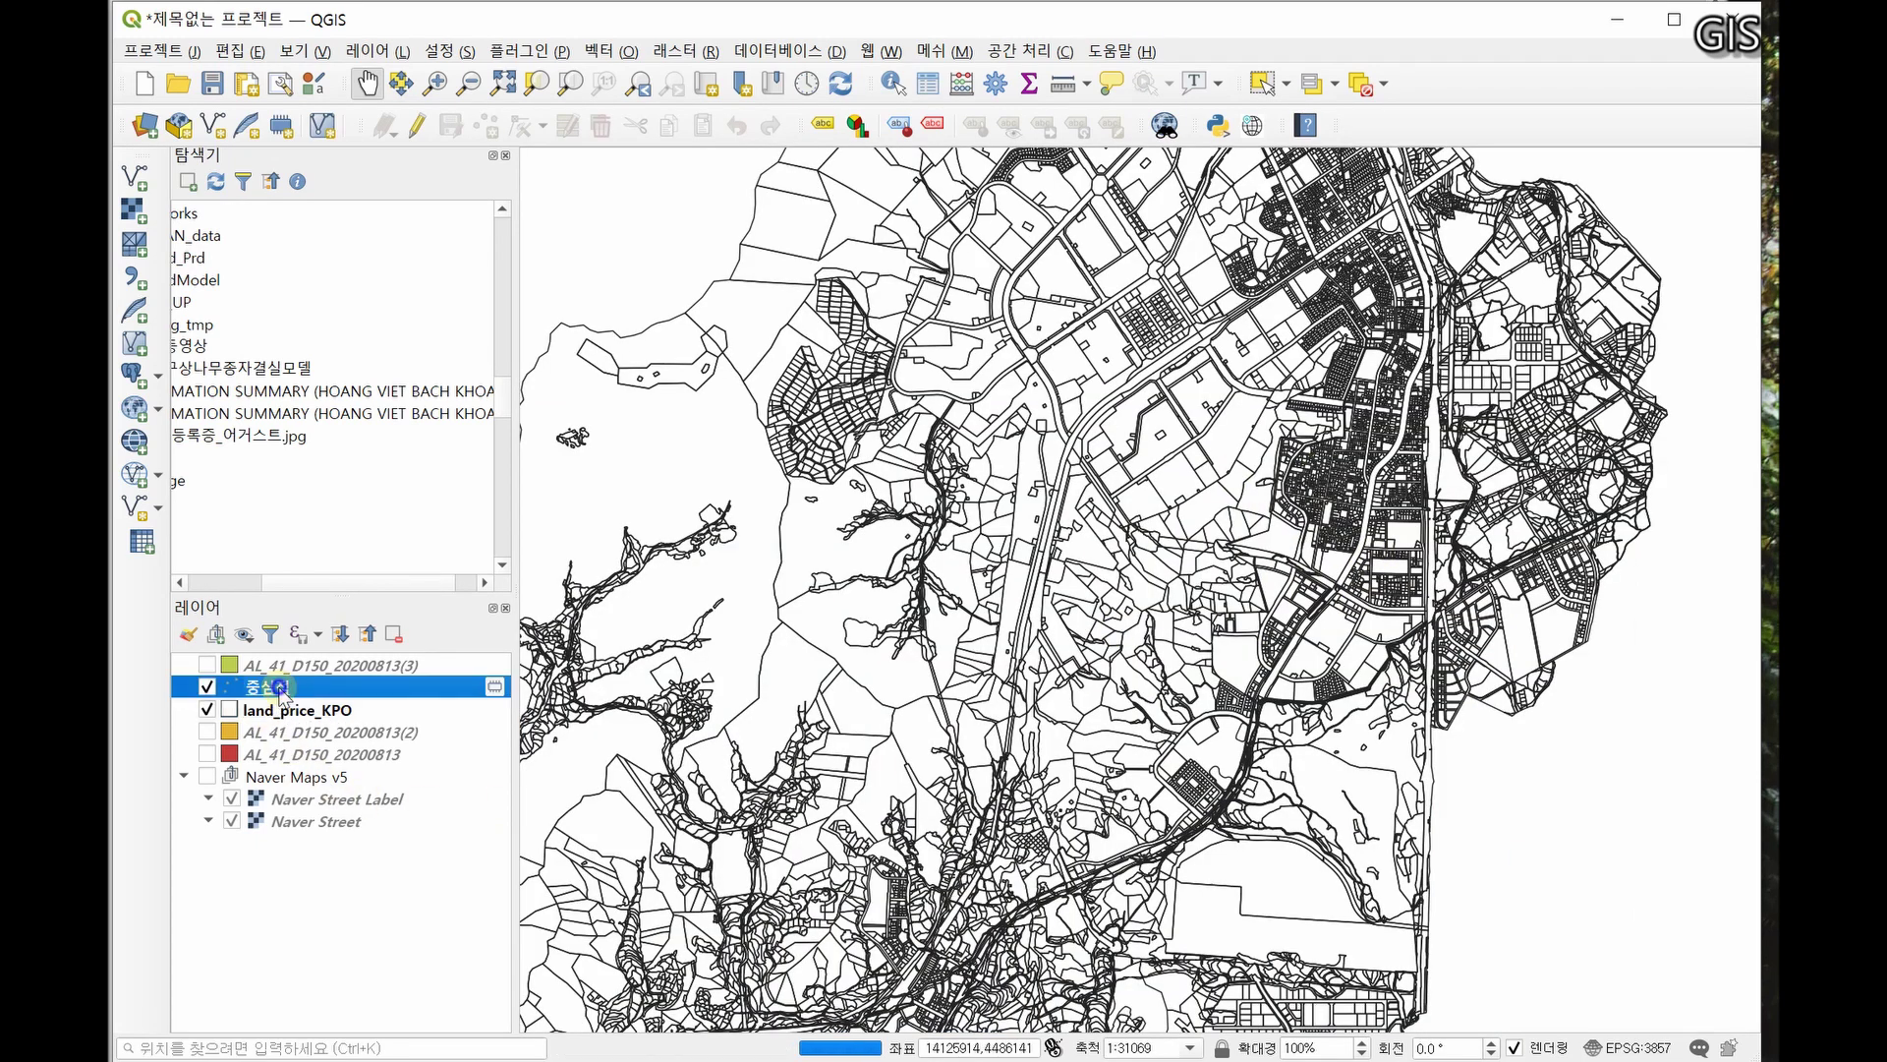
right_click(278, 688)
left_click(405, 671)
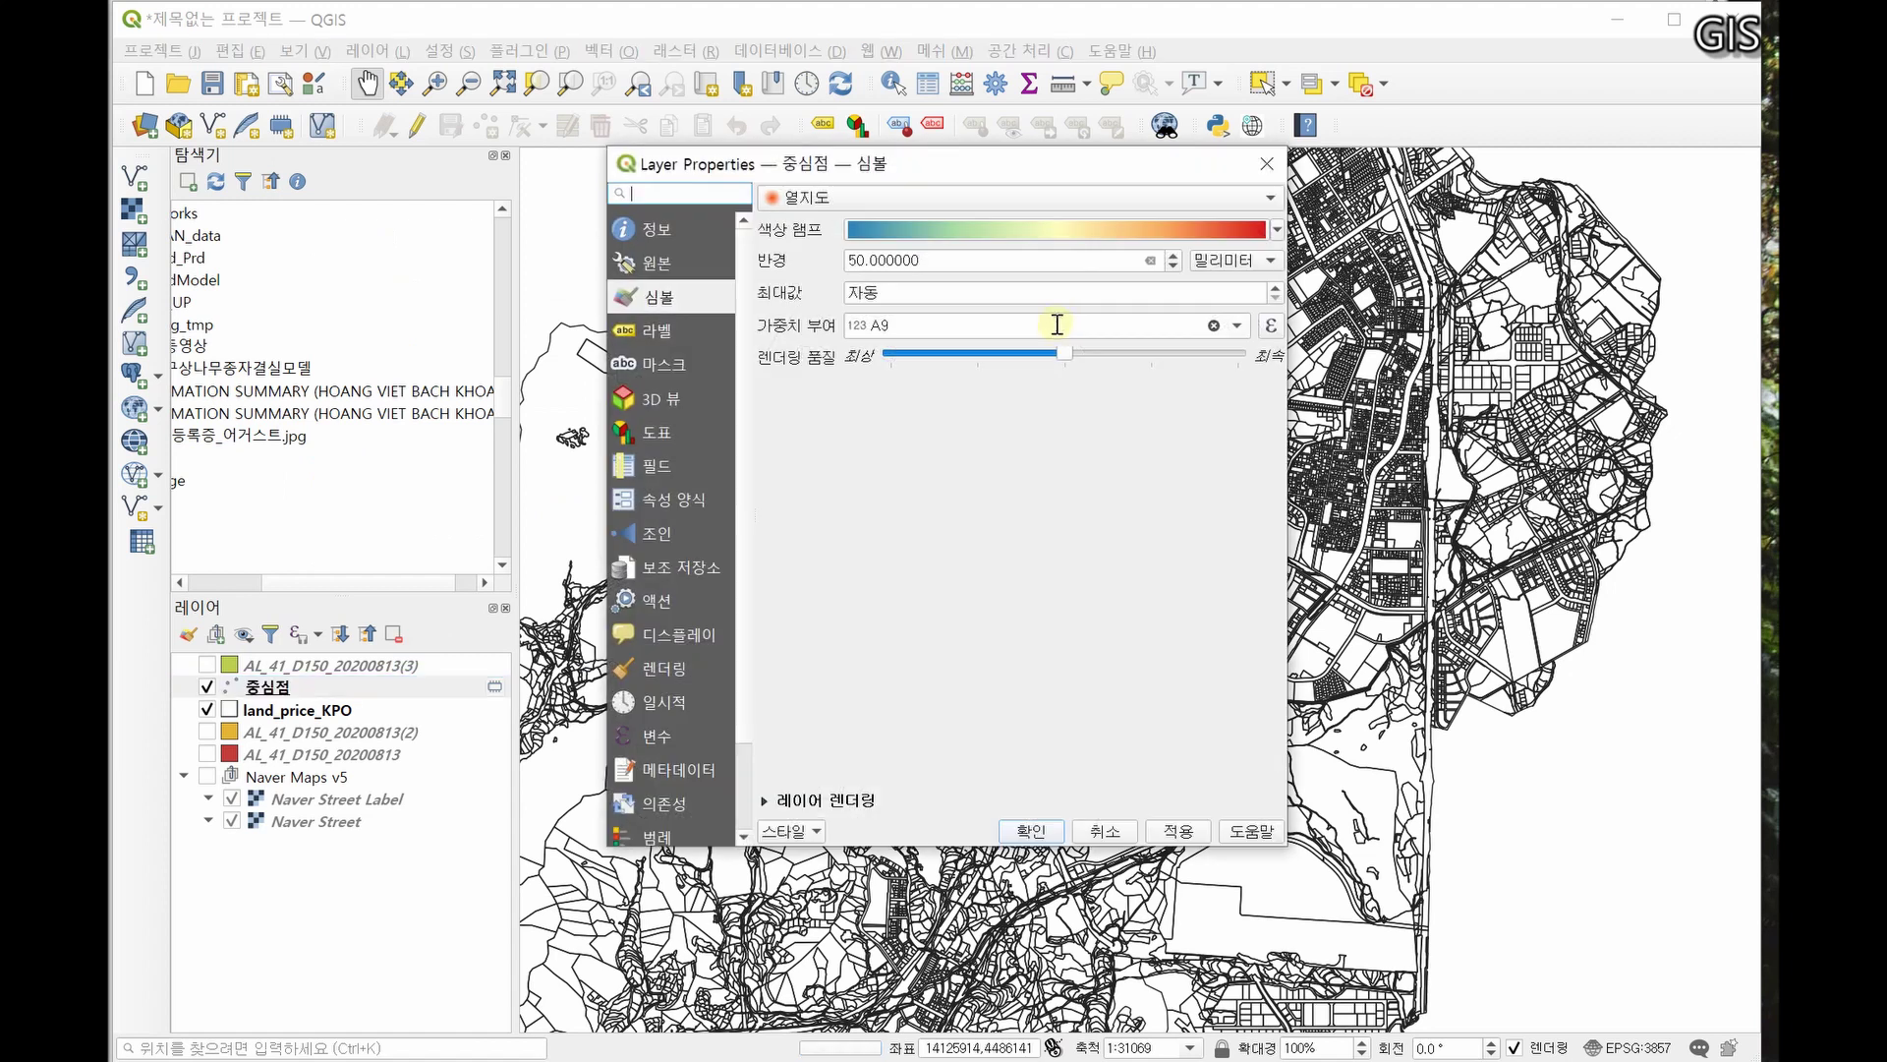
left_click(1275, 261)
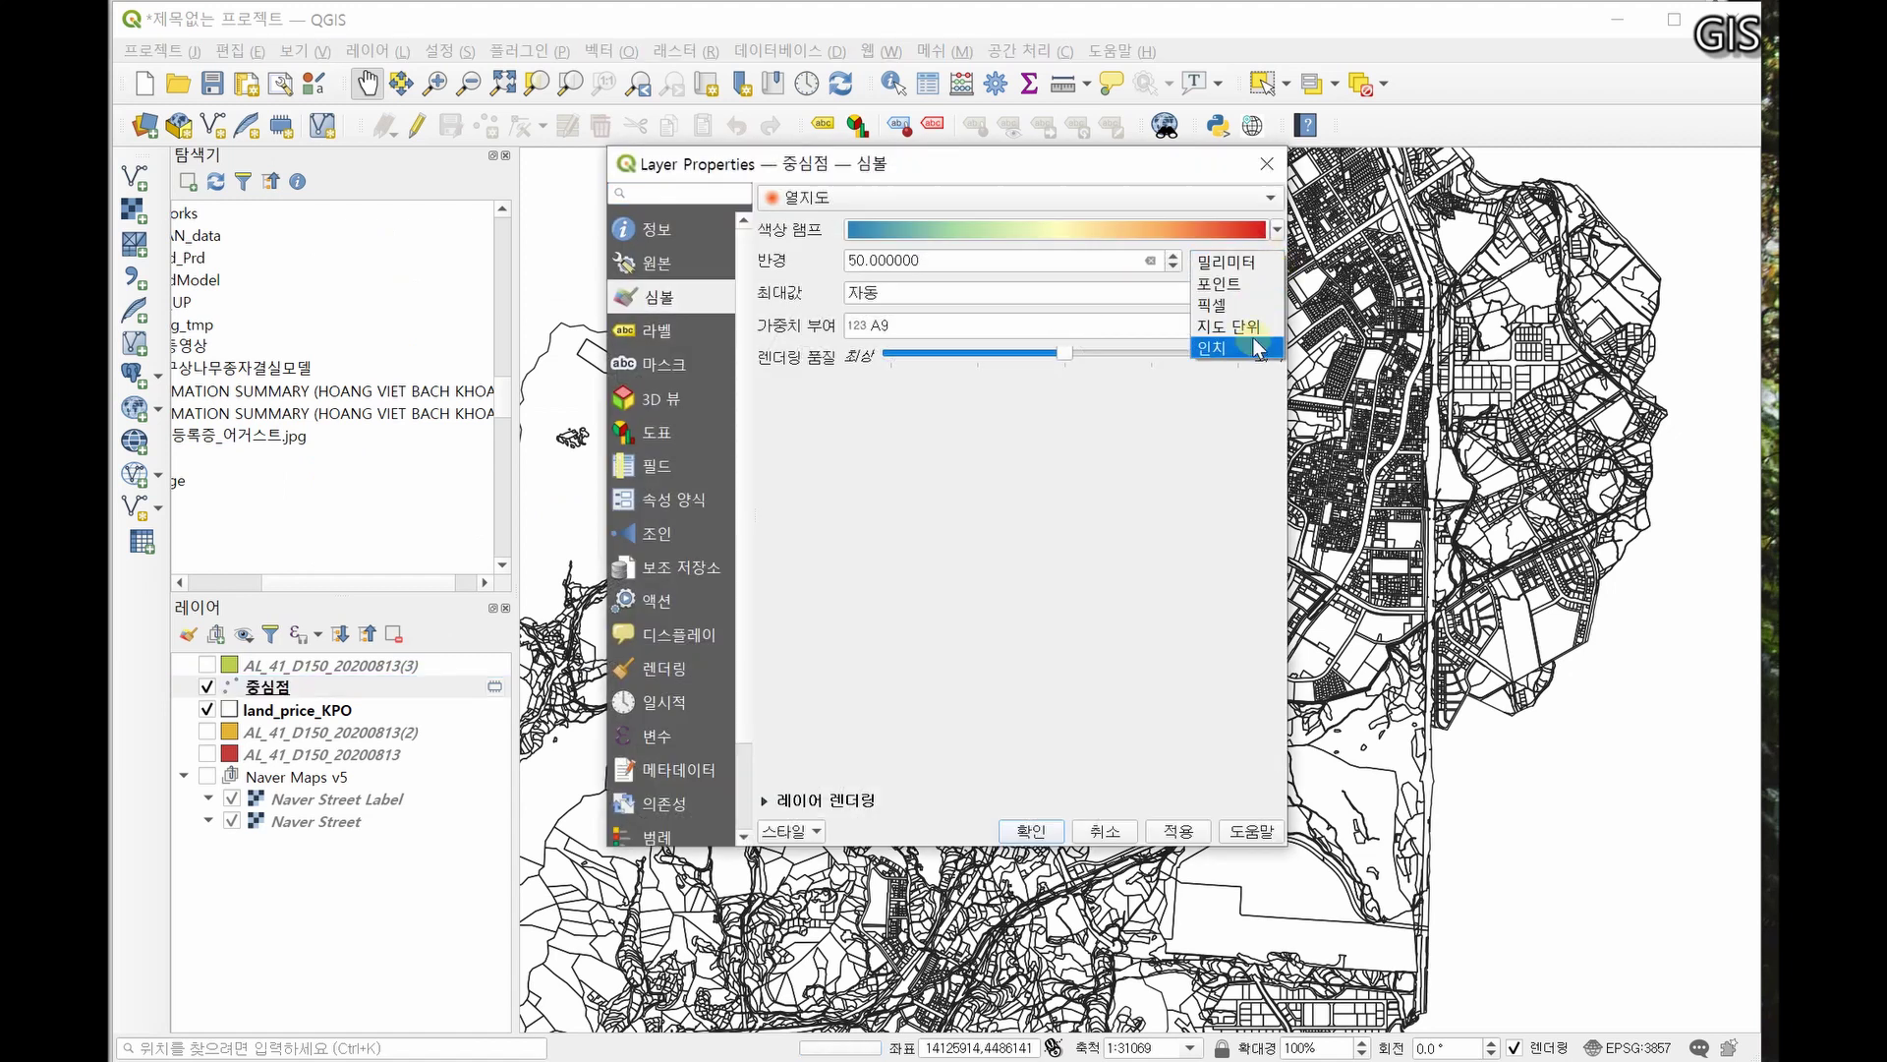
left_click(1252, 330)
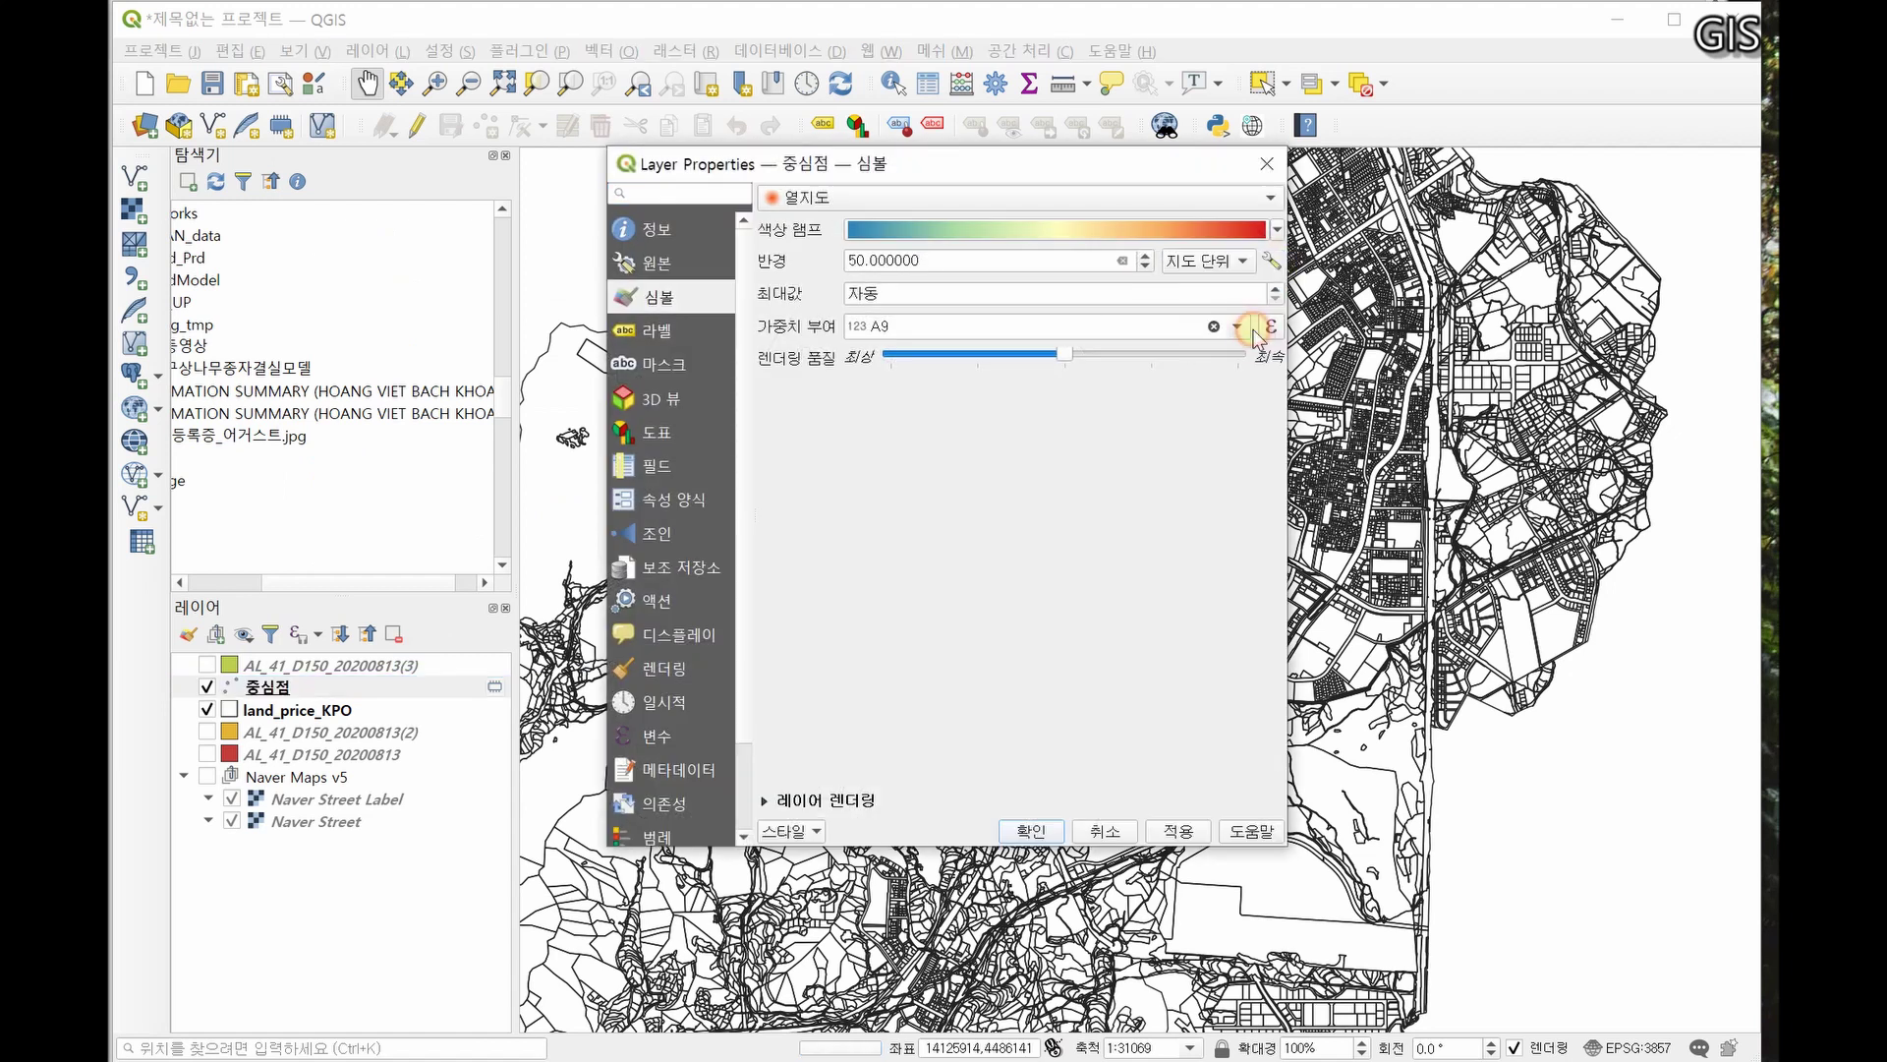
left_click(1180, 831)
left_click(1030, 831)
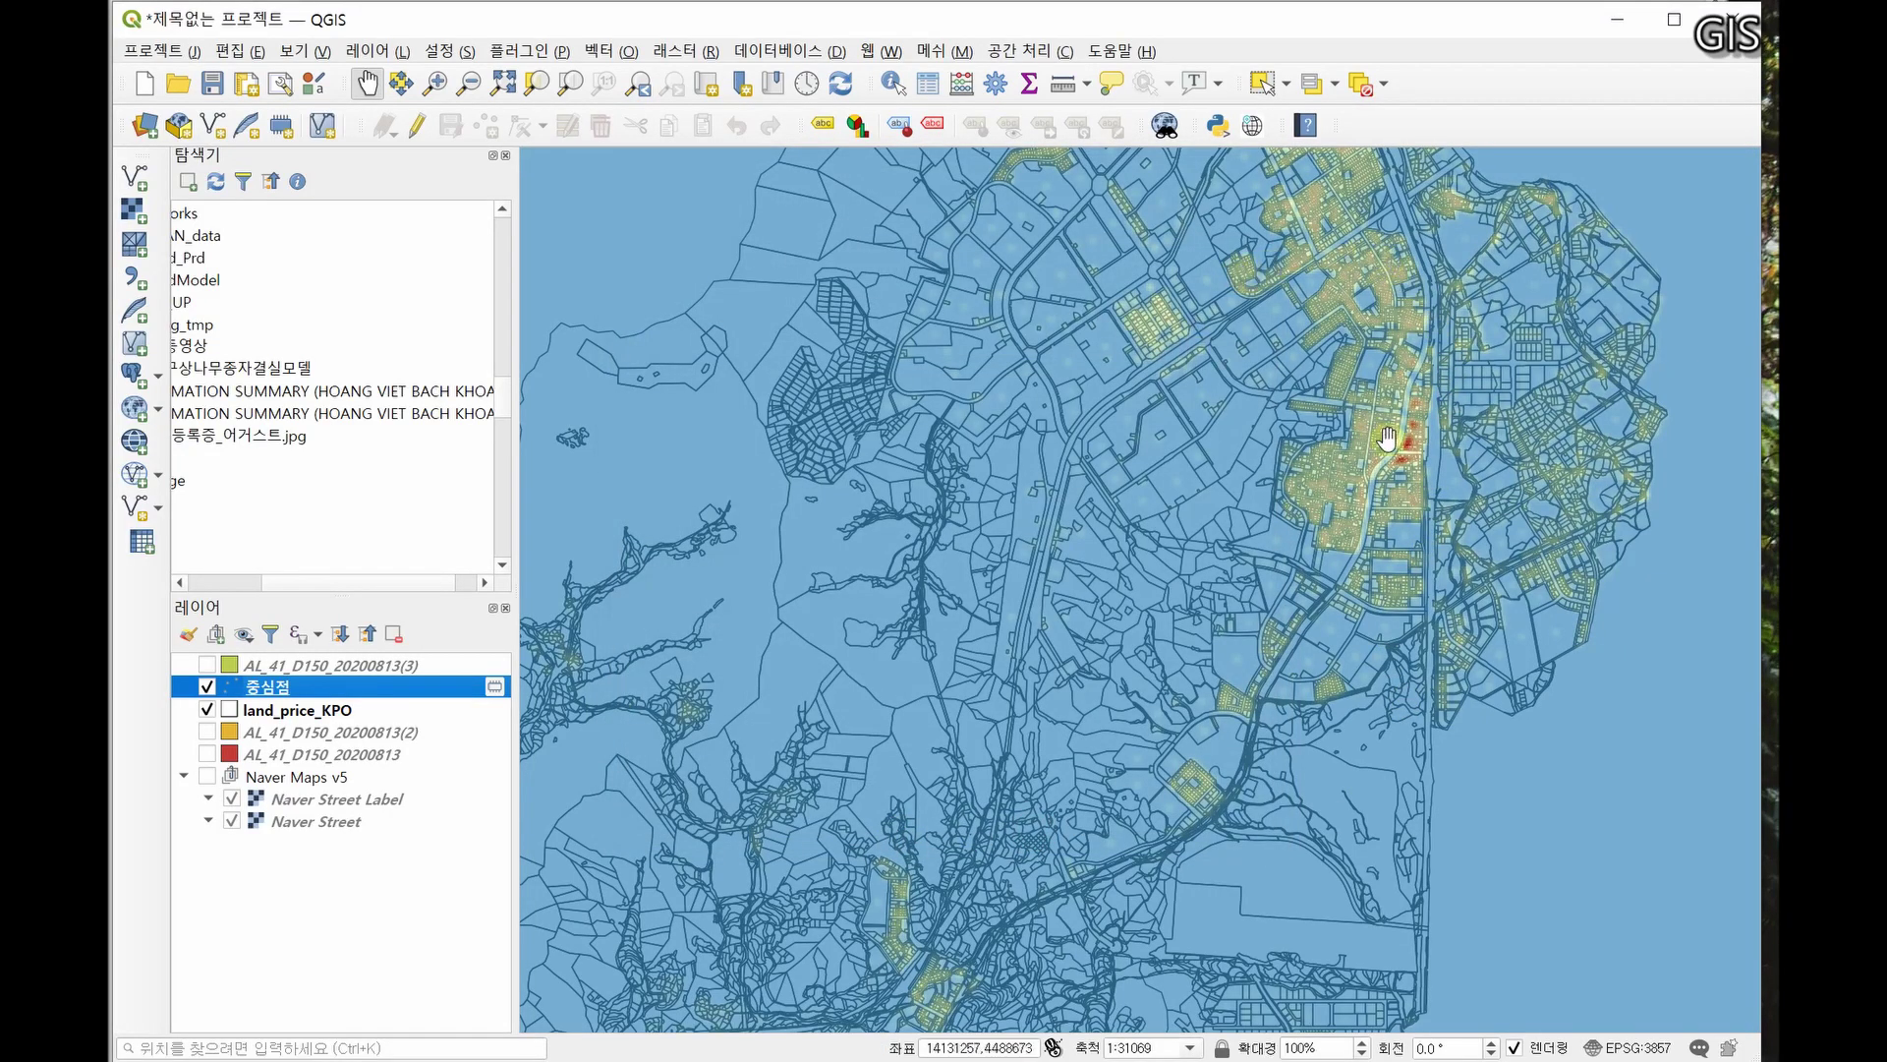
scroll(1414, 449, "up", 2)
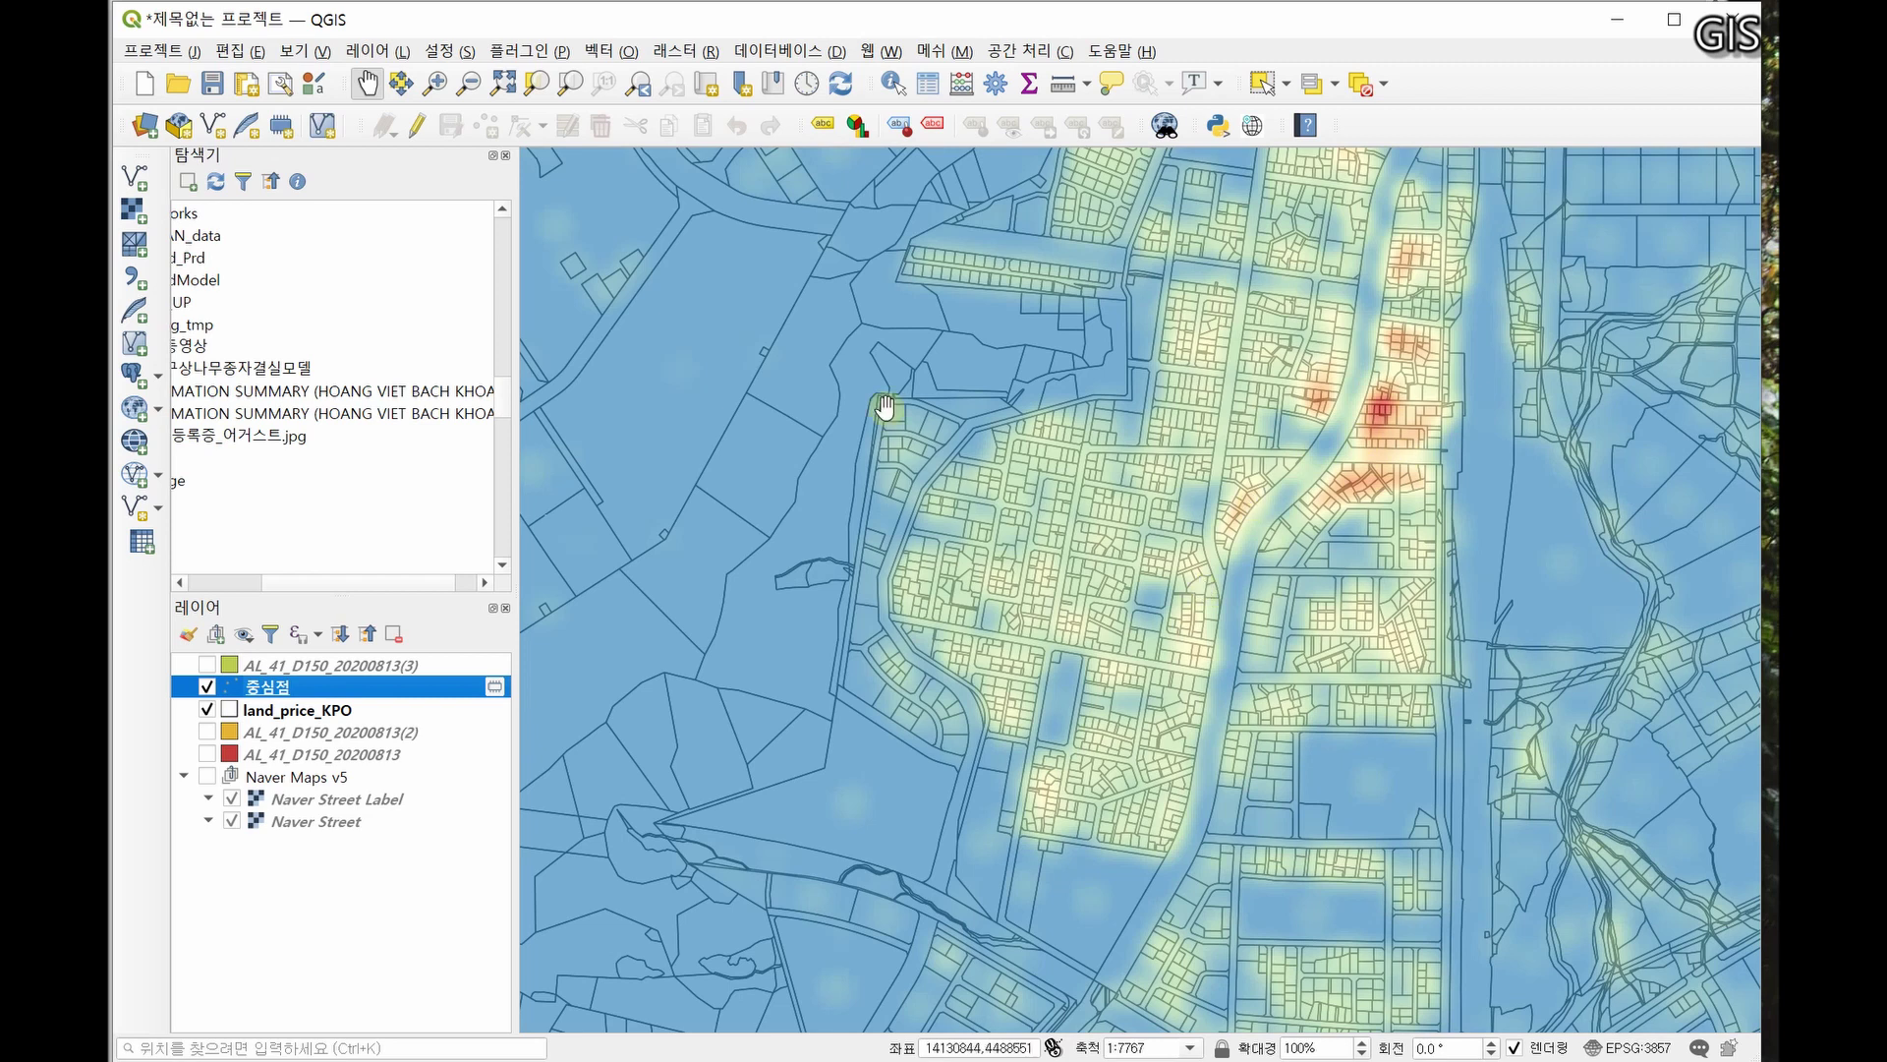
scroll(901, 420, "down", 2)
left_click_drag(901, 421, 1167, 305)
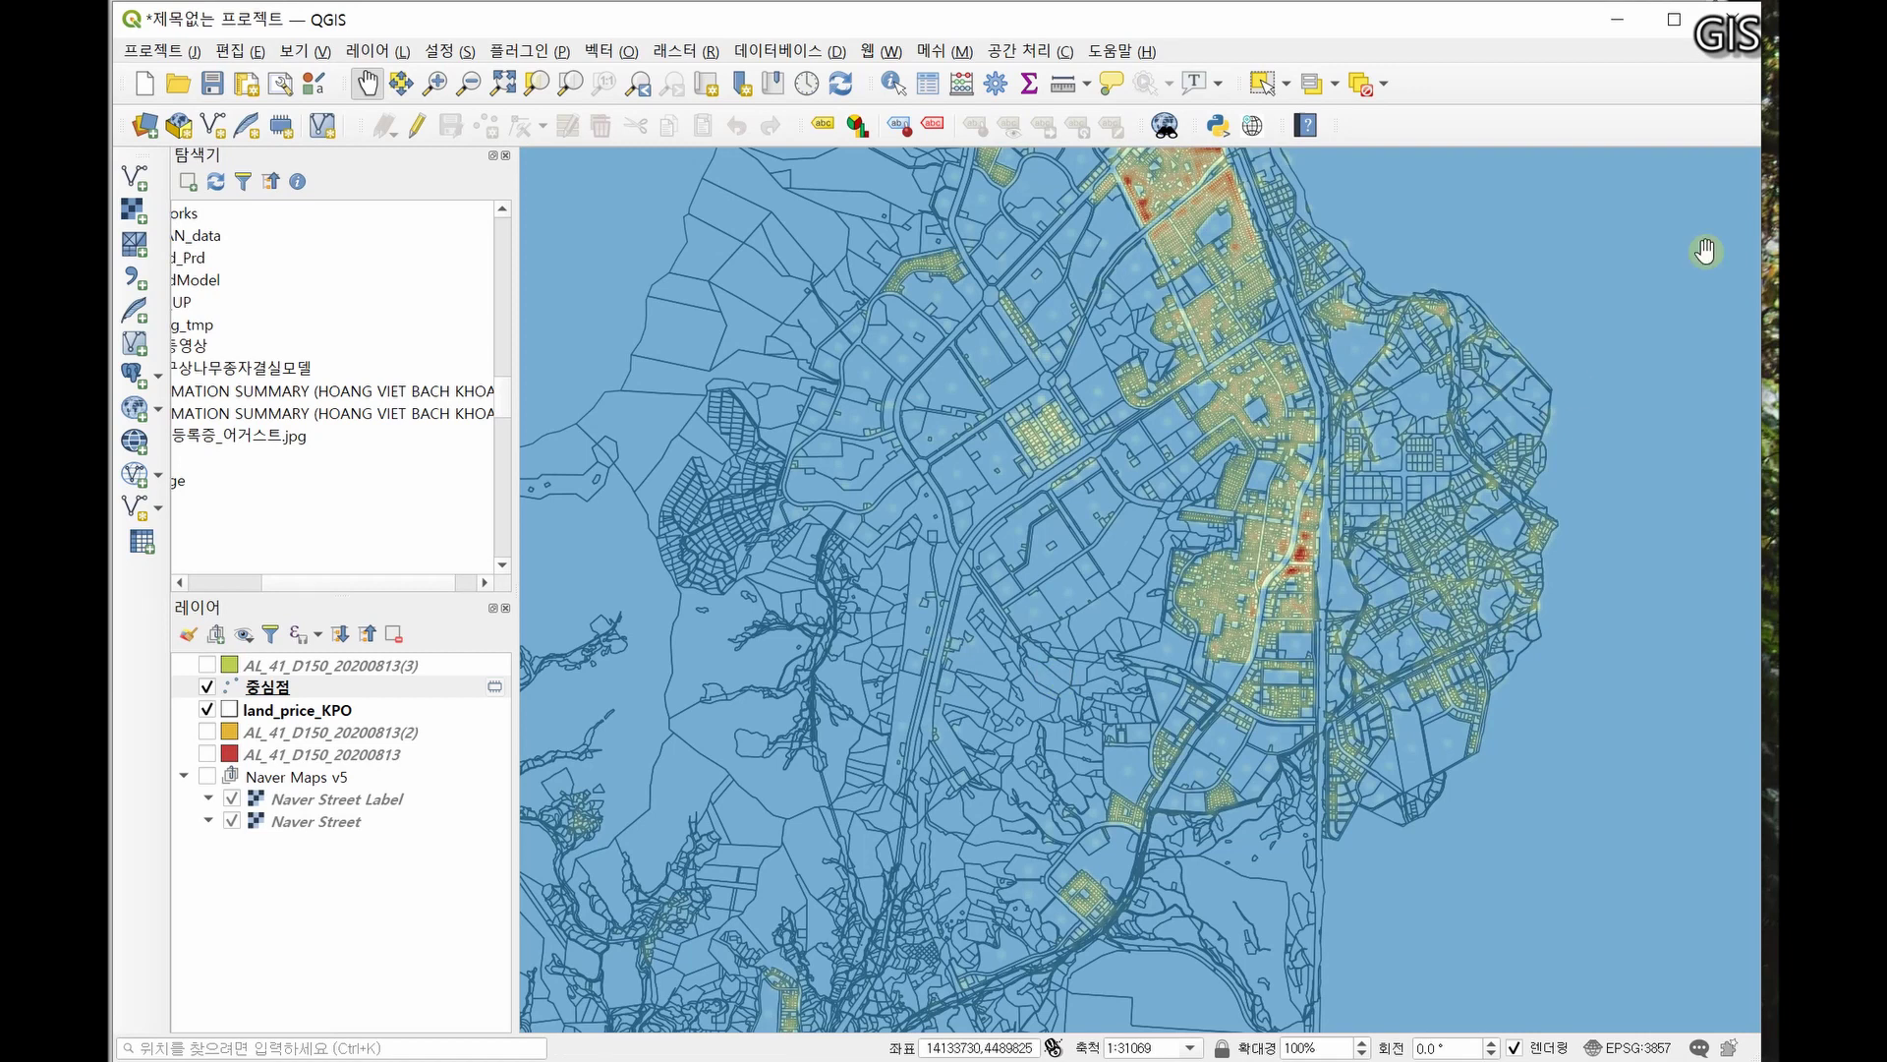
left_click(1665, 19)
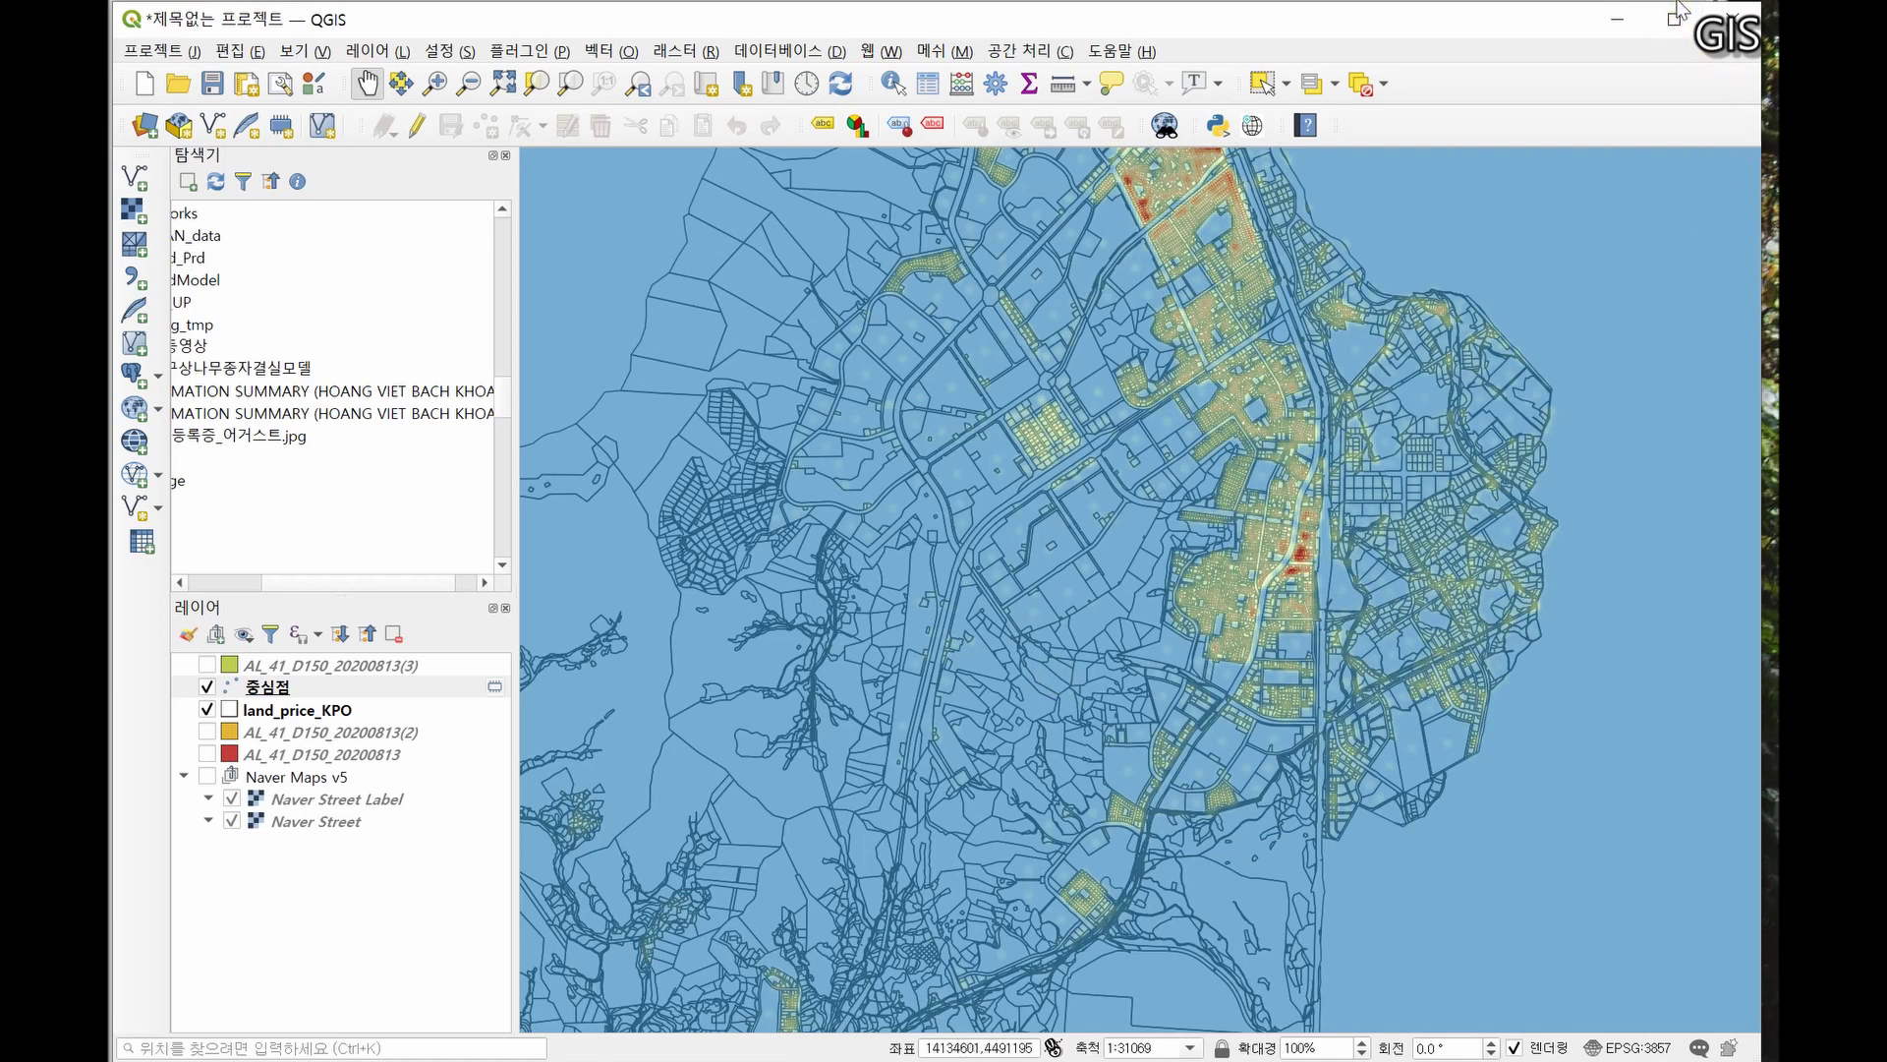